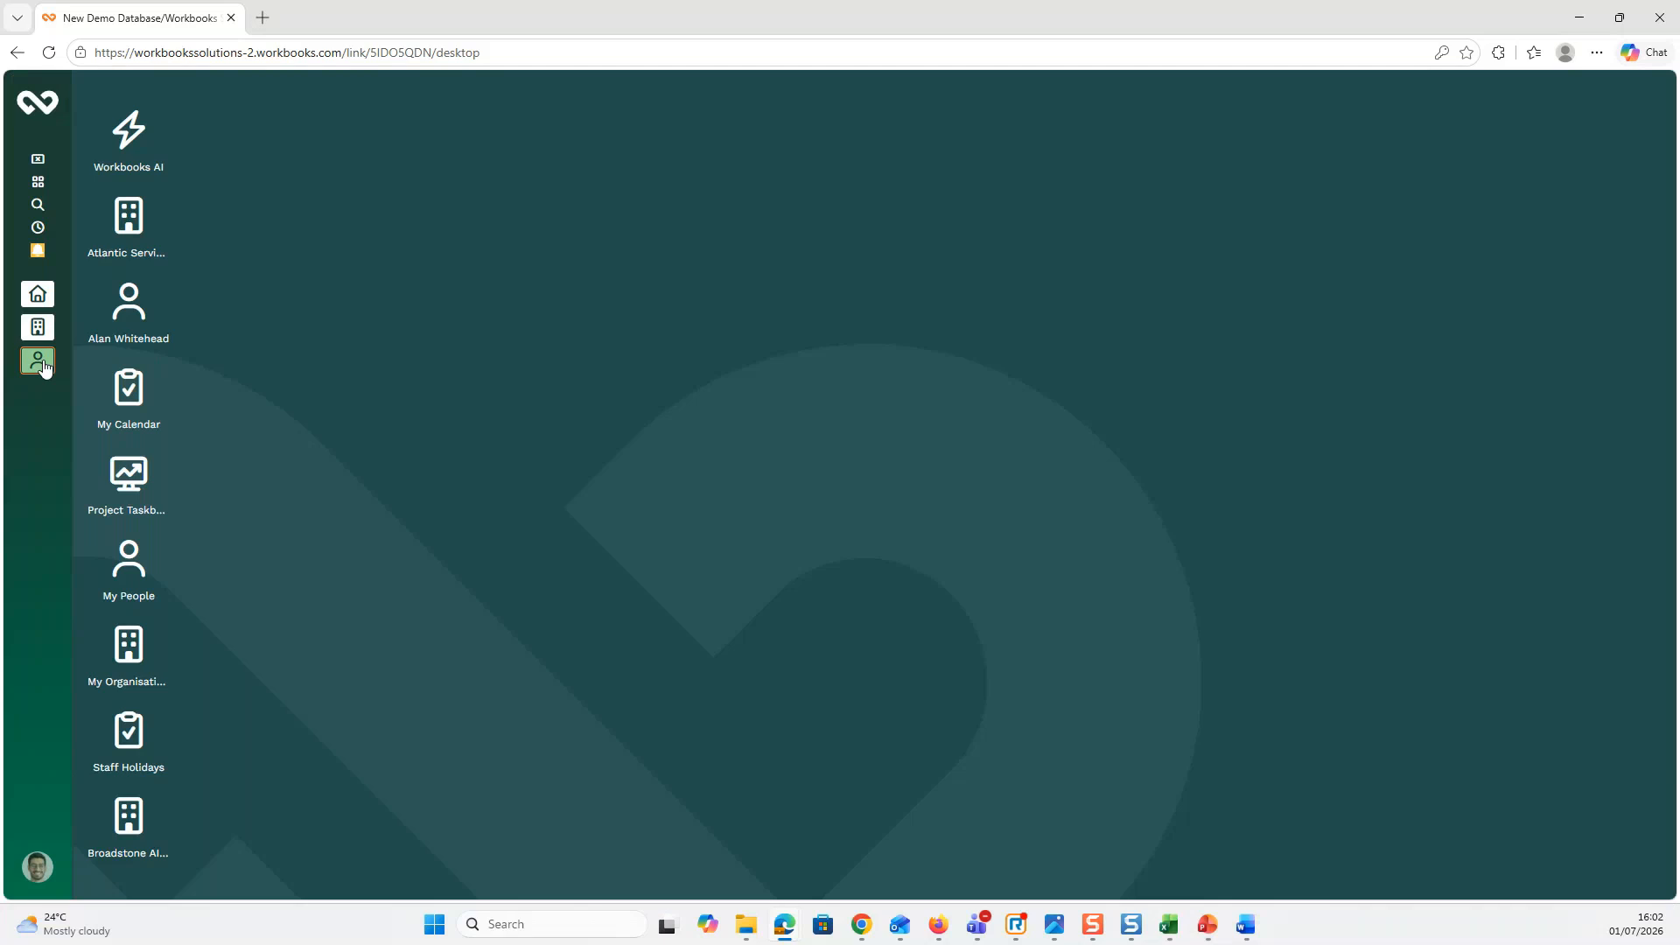
Step: Open the first Hodge IT Head of Grapes person's record from the My People list
click(38, 360)
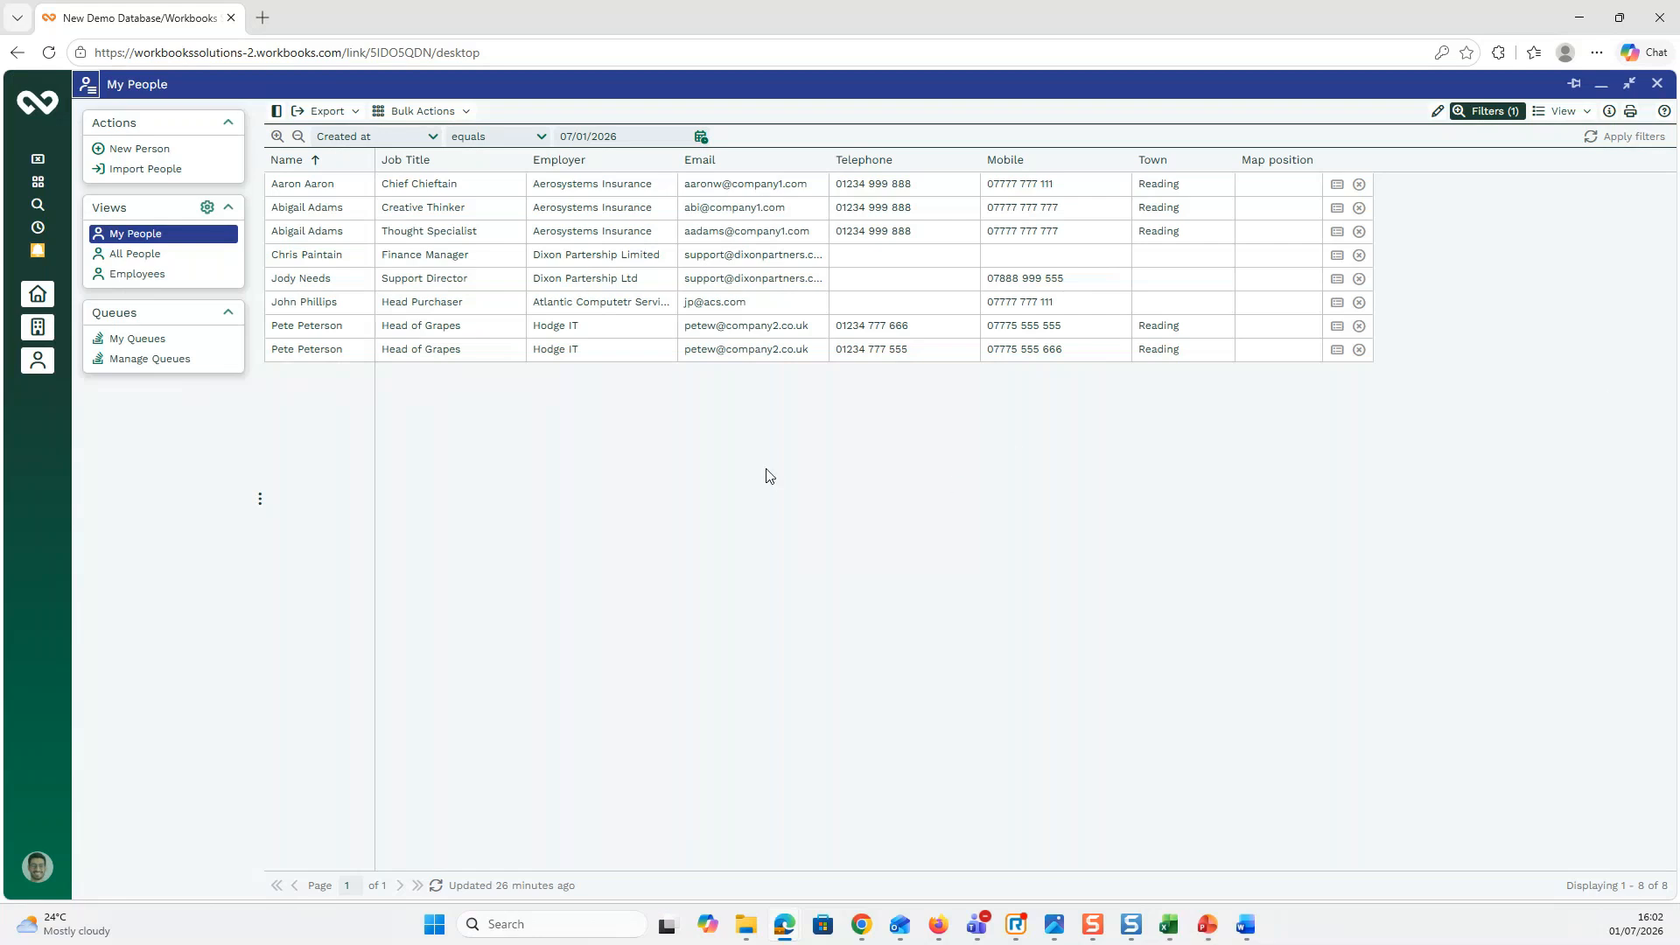
click(308, 329)
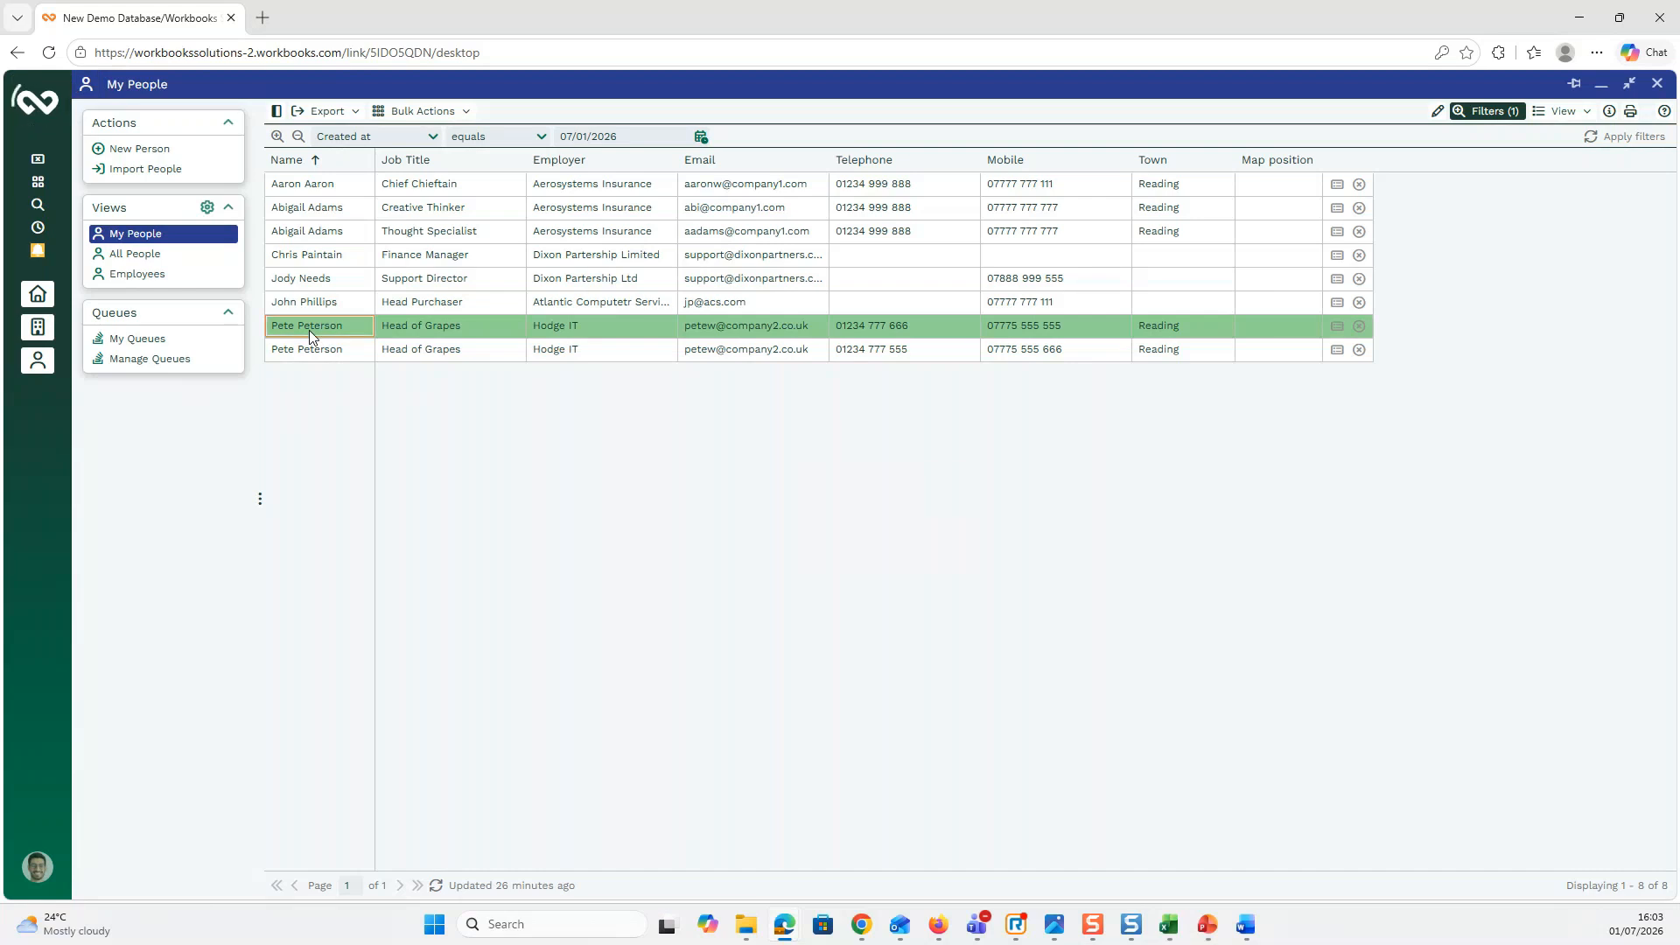
double_click(310, 331)
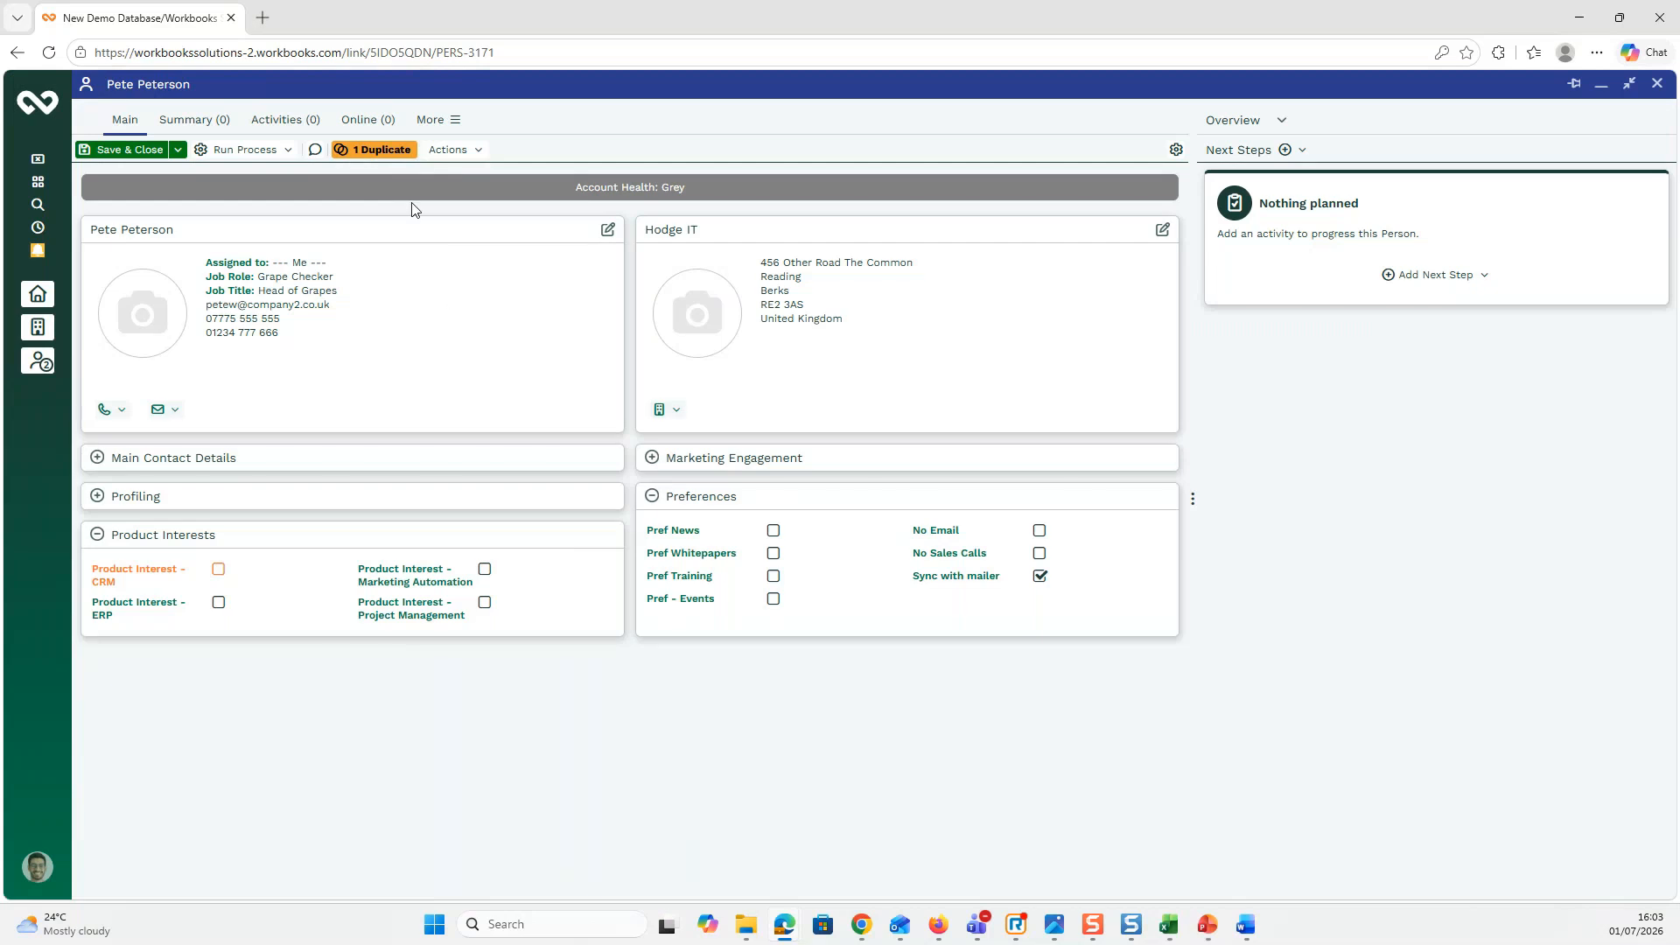
Step: Show the person's one possible duplicate, tick it, and start merging the selected records
click(382, 151)
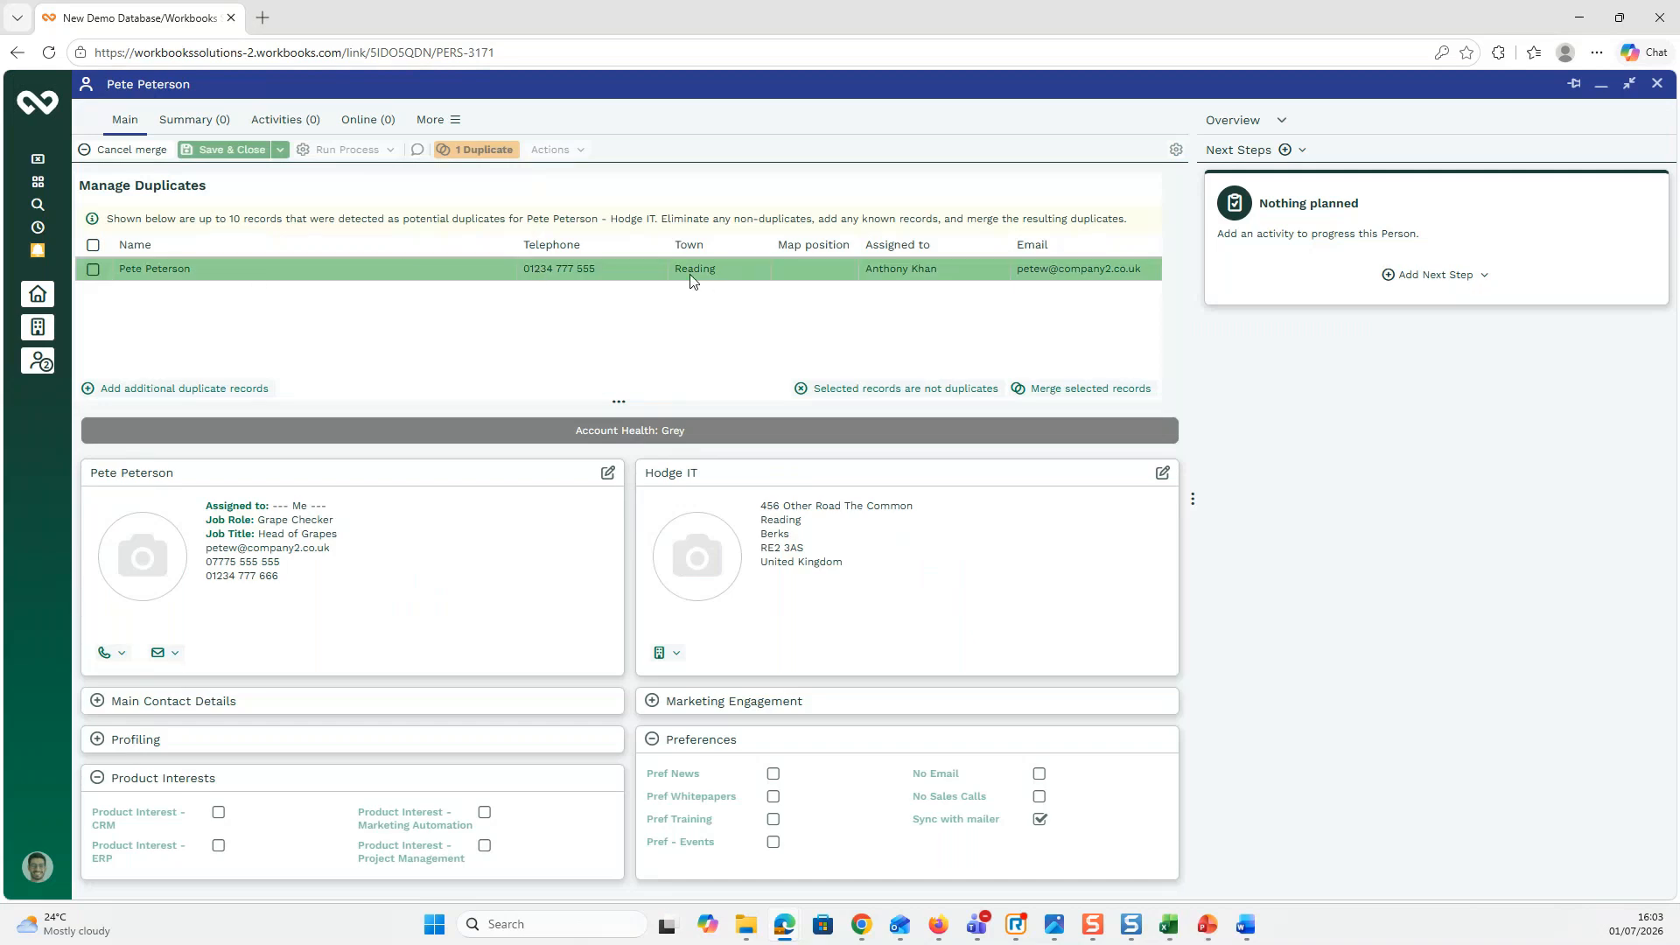
click(93, 270)
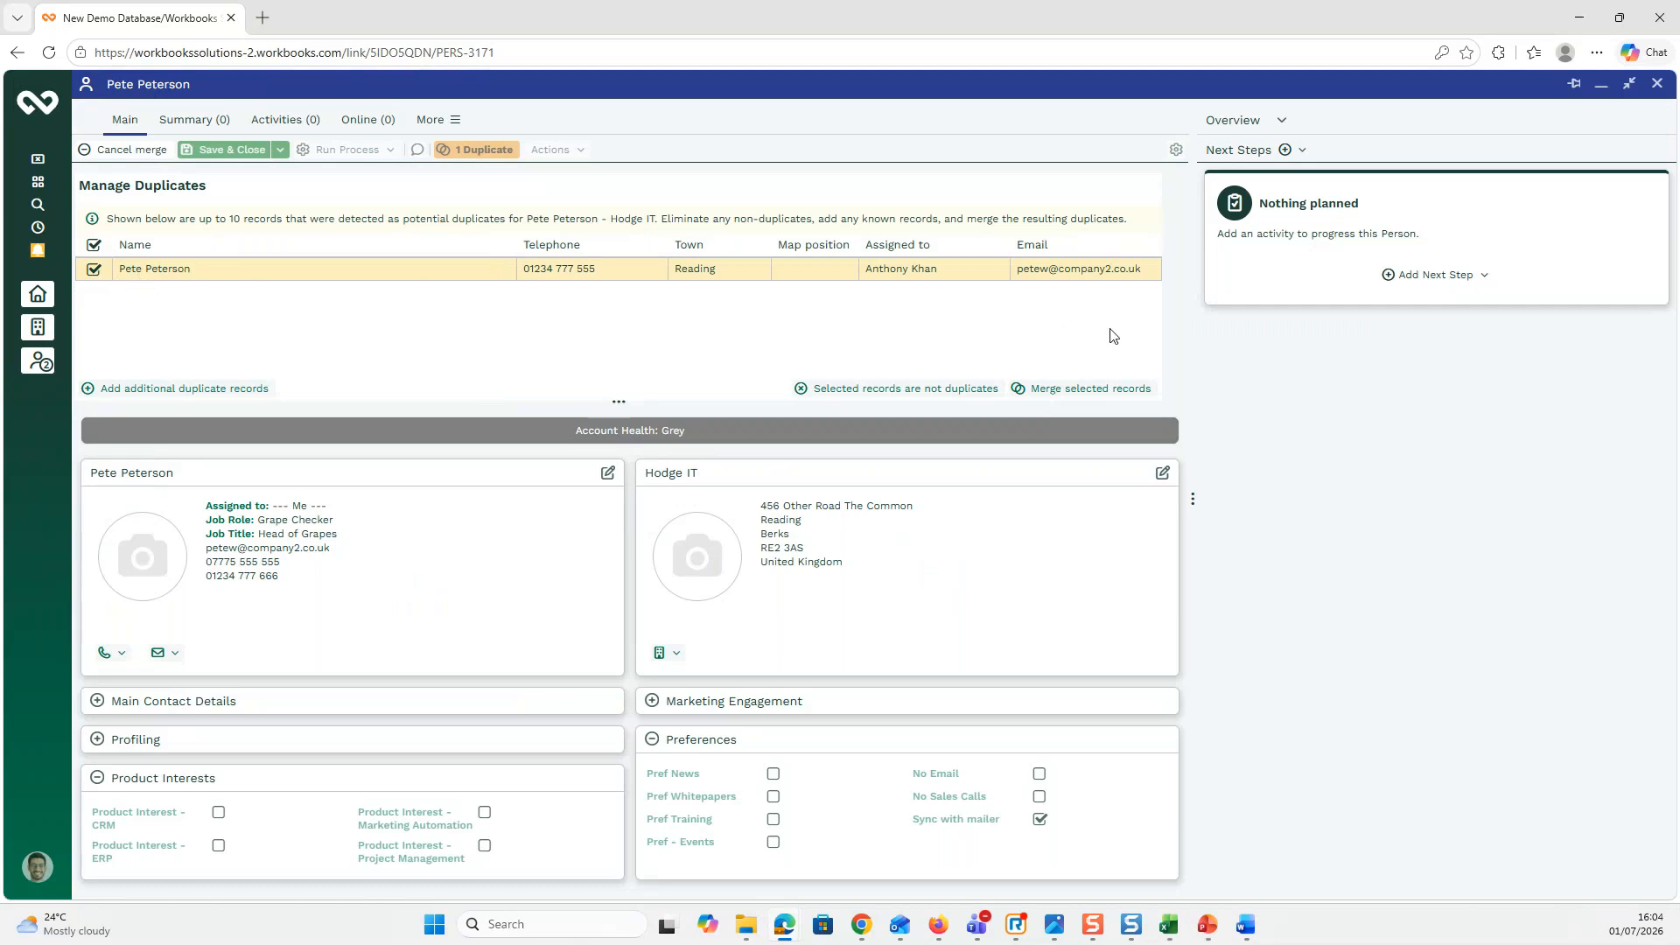
click(1075, 392)
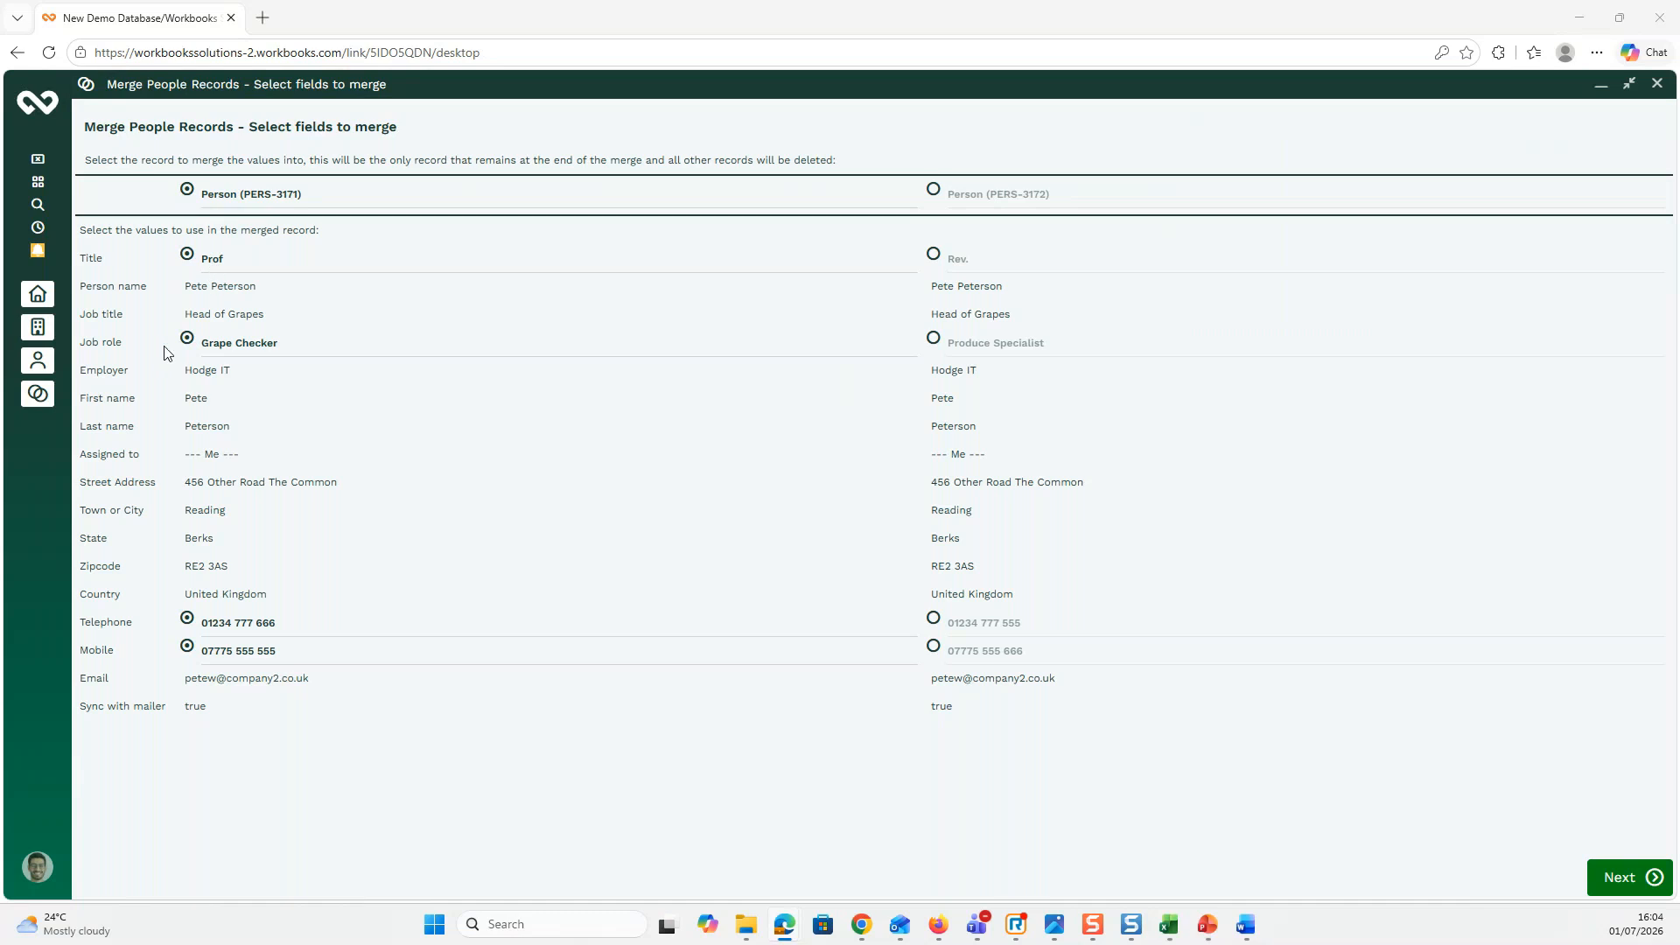
Step: Keep the Produce Specialist job role and the duplicate's mobile number, then go to the summary
click(934, 338)
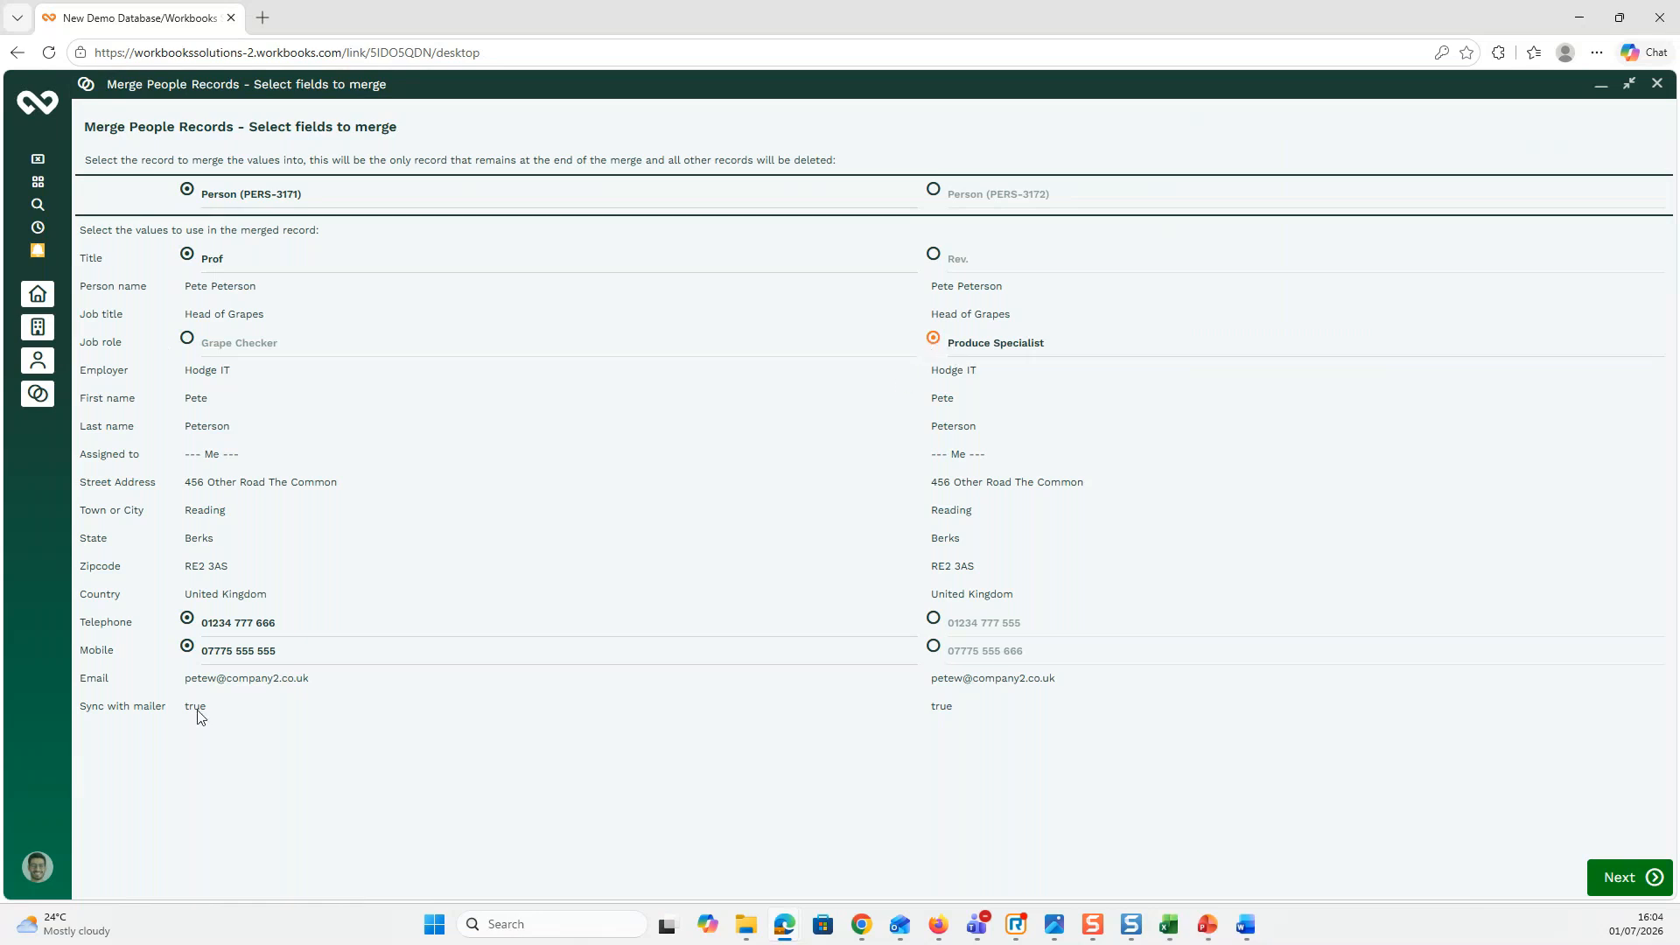
click(934, 647)
click(1617, 883)
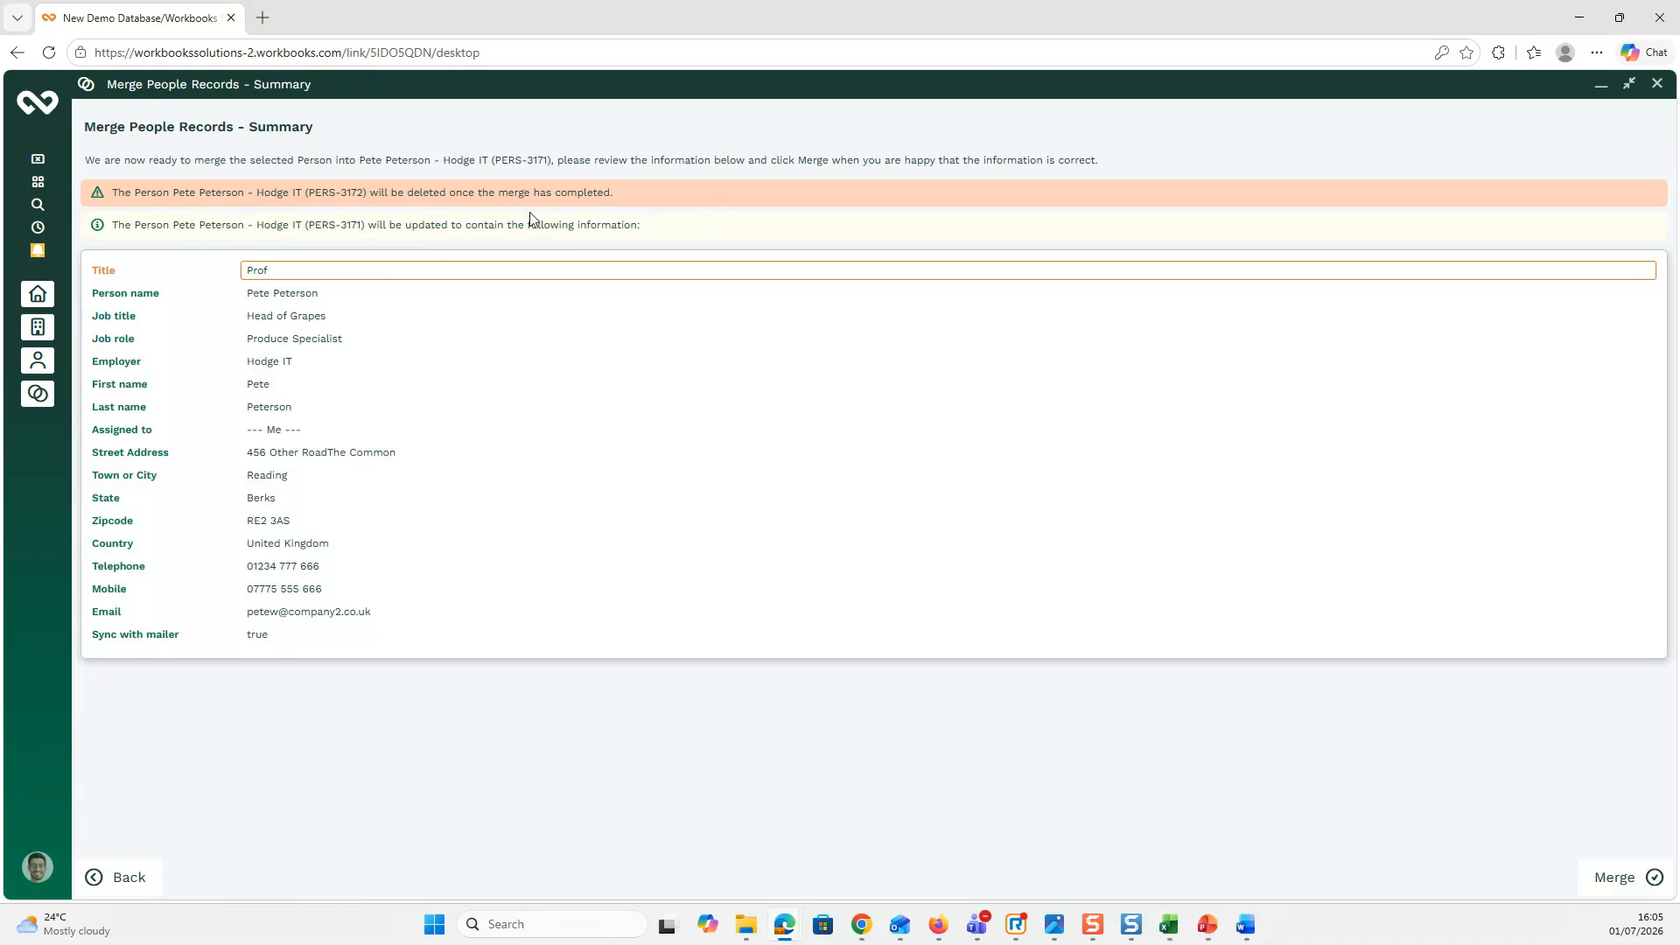
Step: Merge the two Hodge IT records, confirm, and dismiss the merge-queued notice
click(1610, 877)
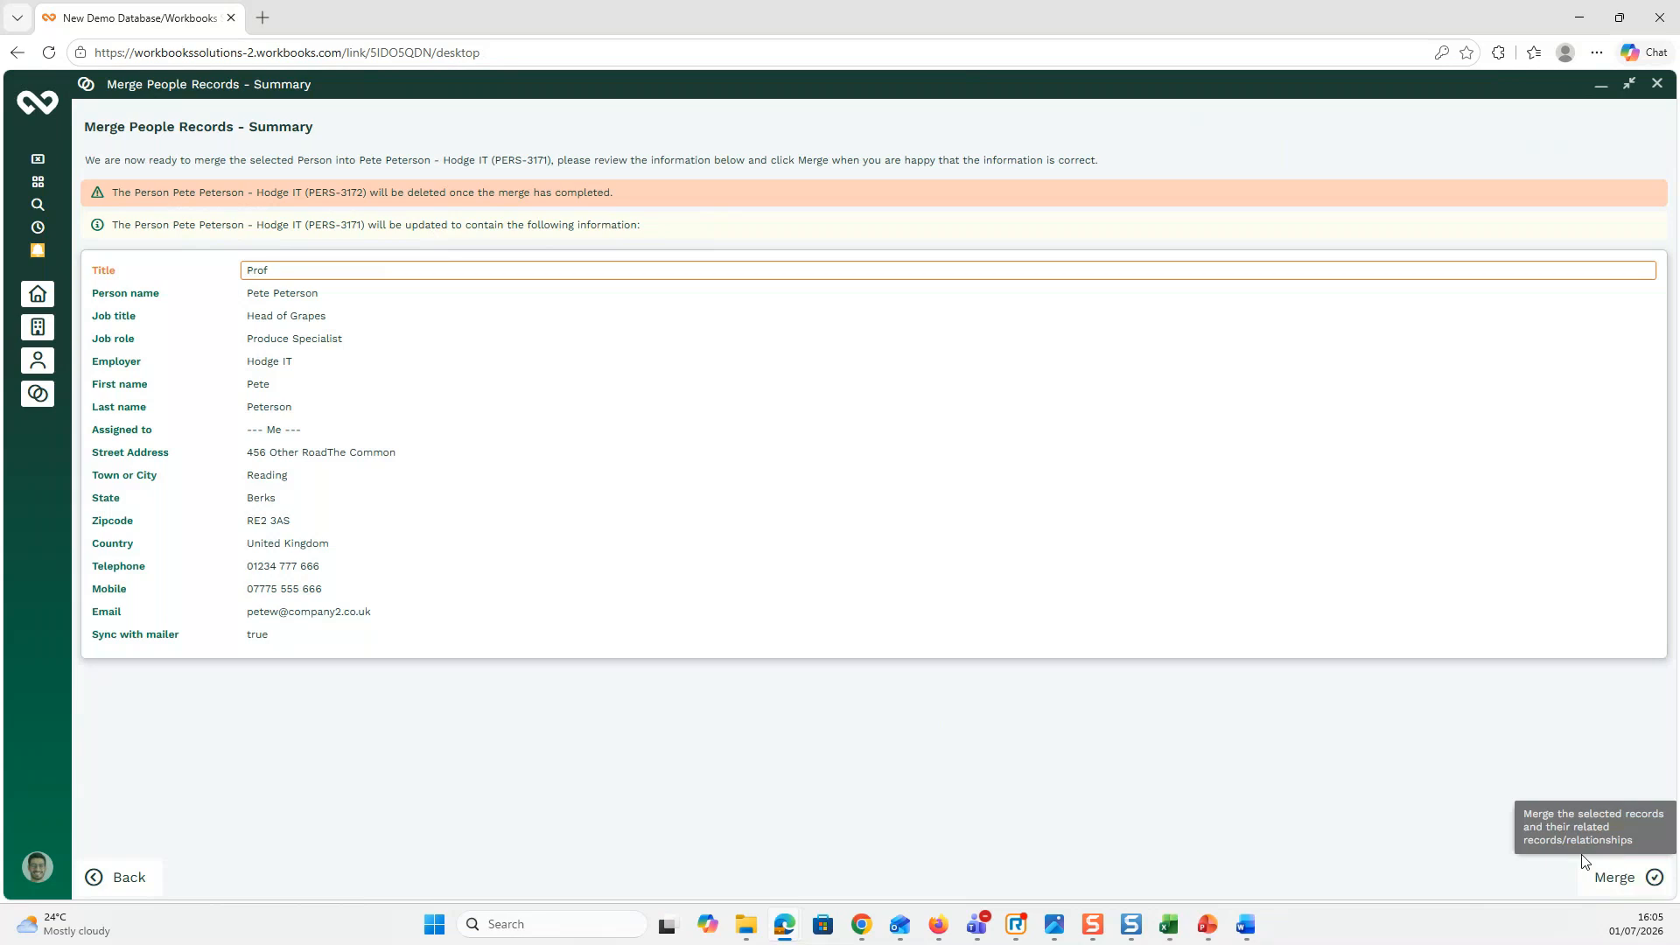
click(1616, 880)
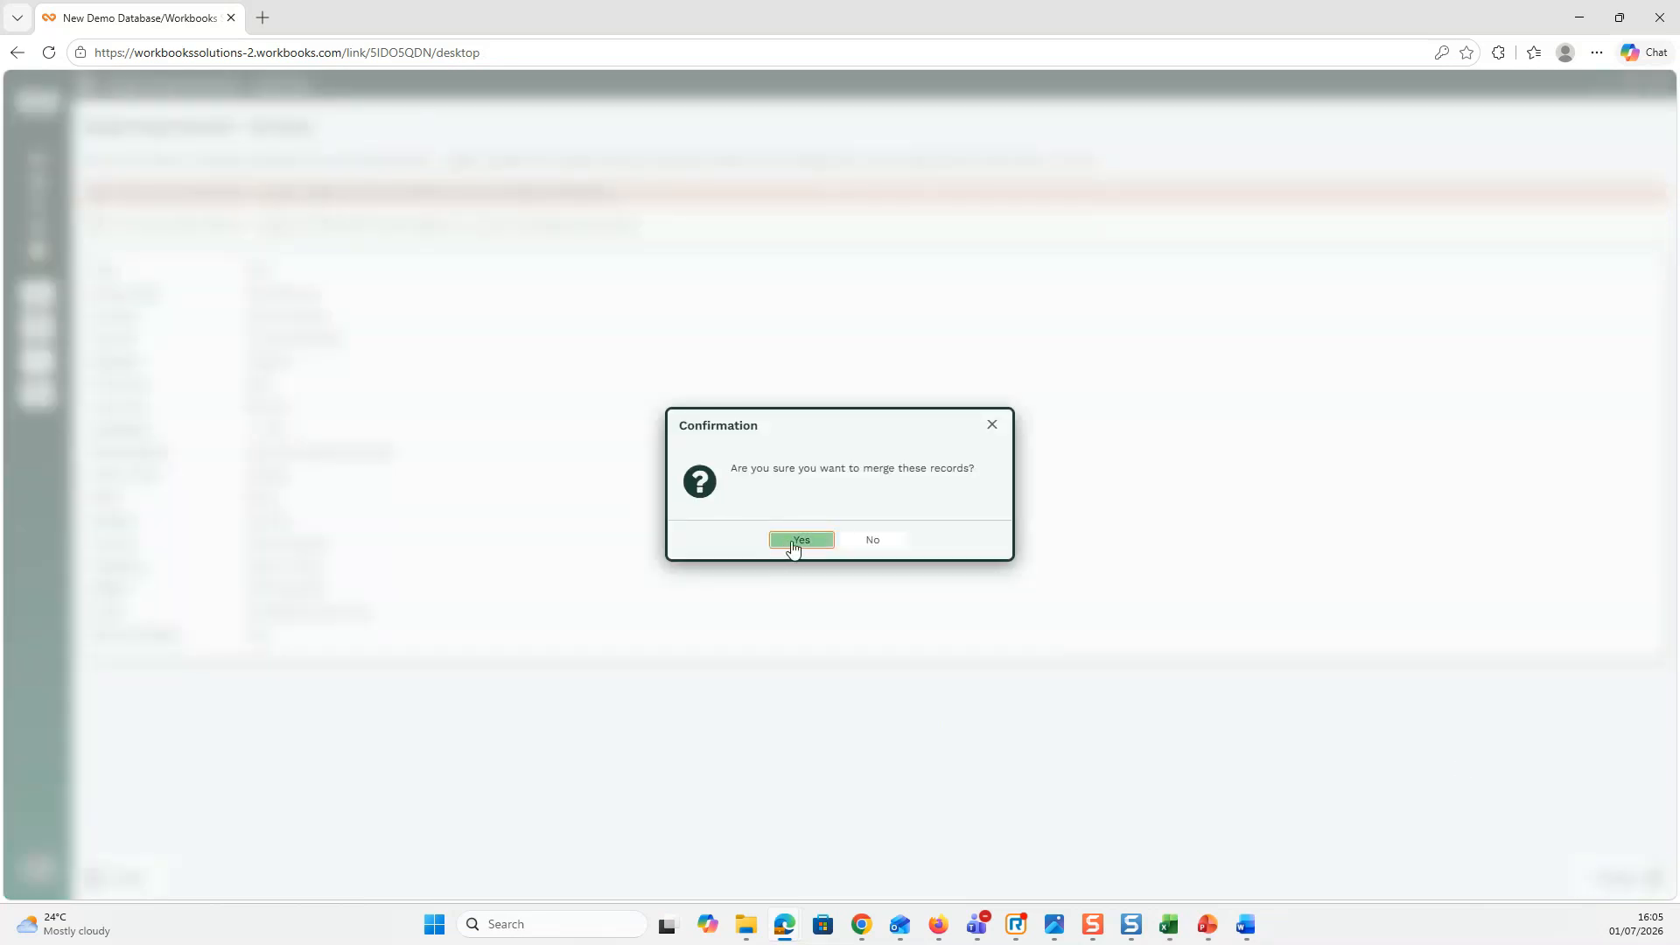
click(793, 542)
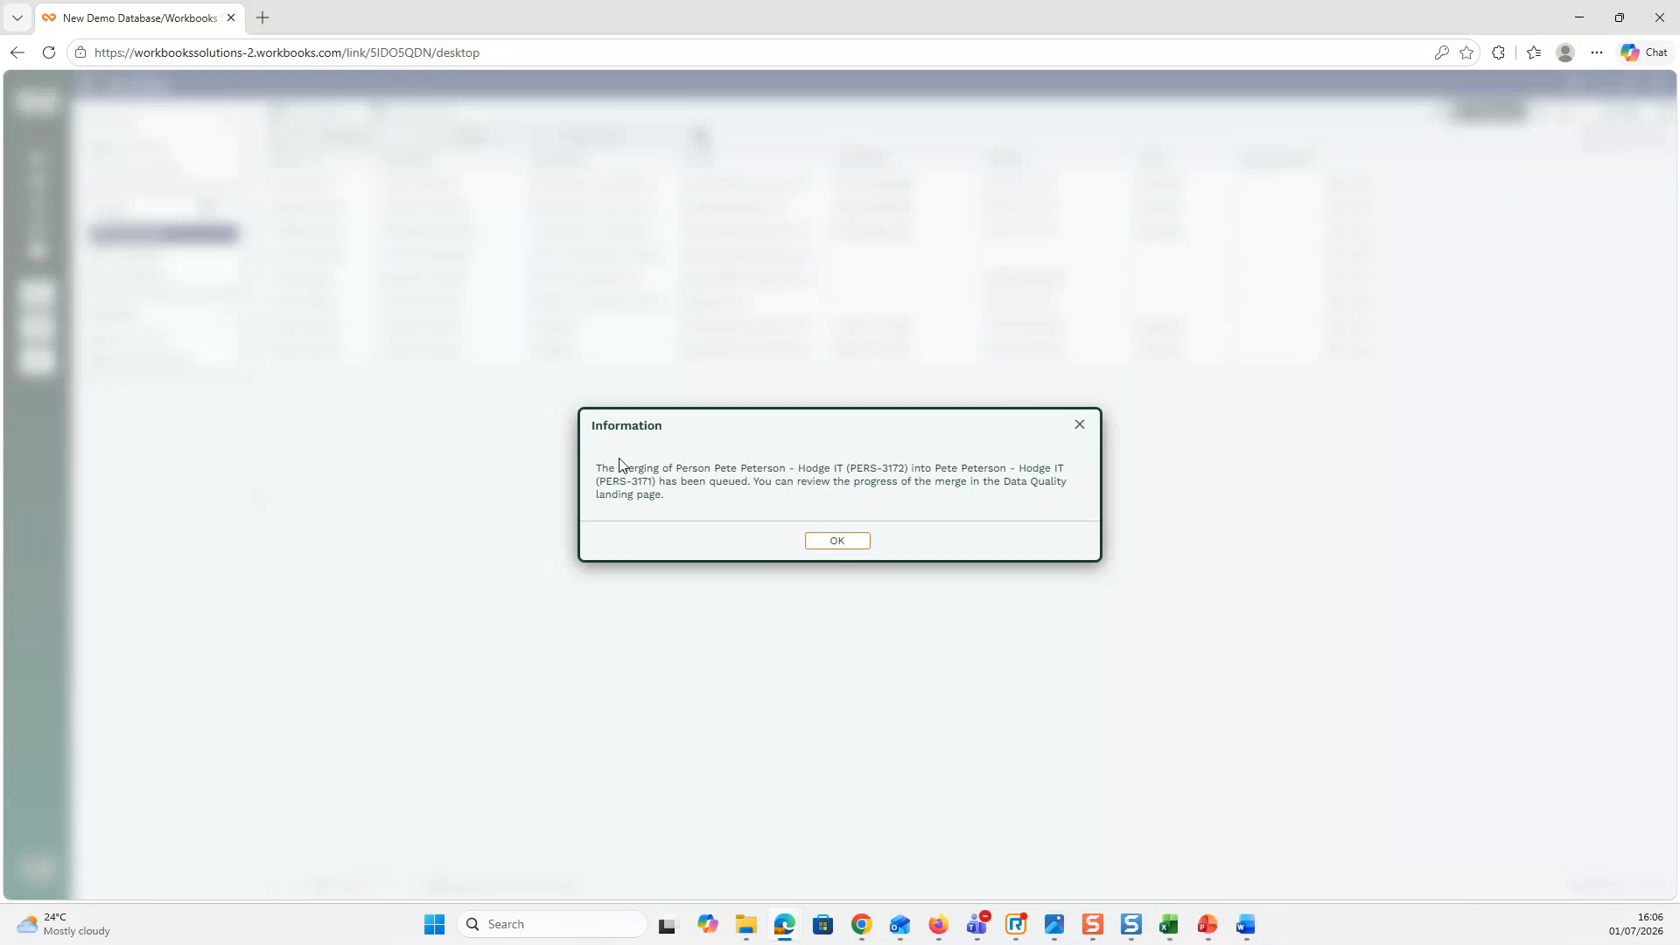
click(854, 543)
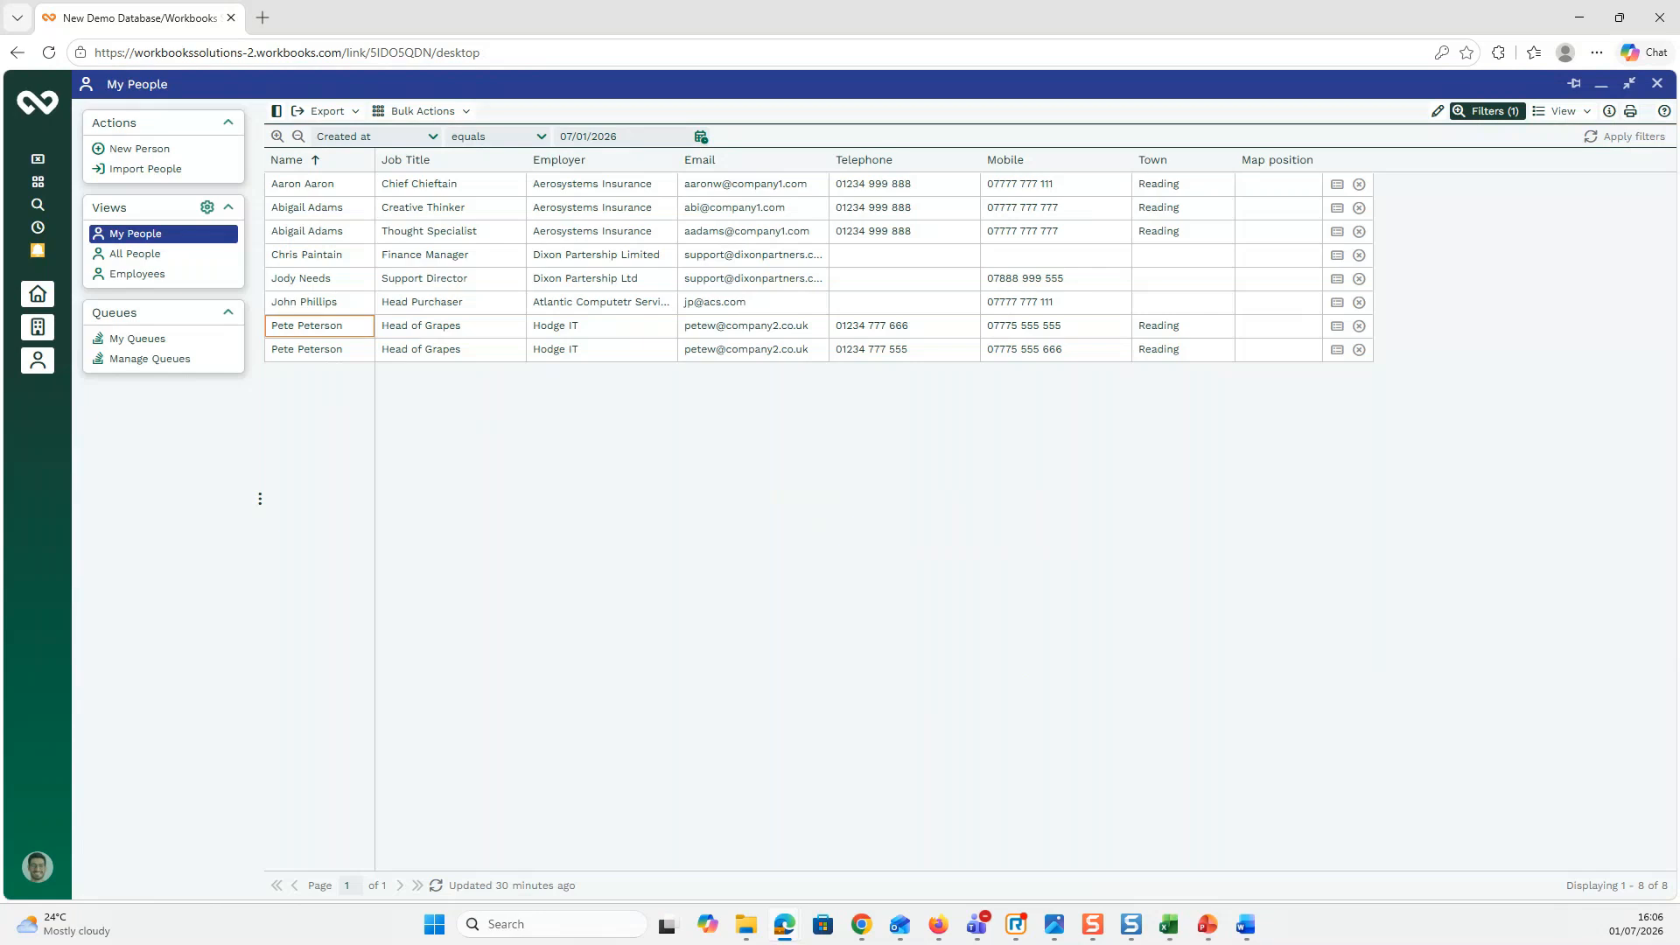
Step: Briefly show the Windows desktop with Win+D, then restore the browser
key(super+d)
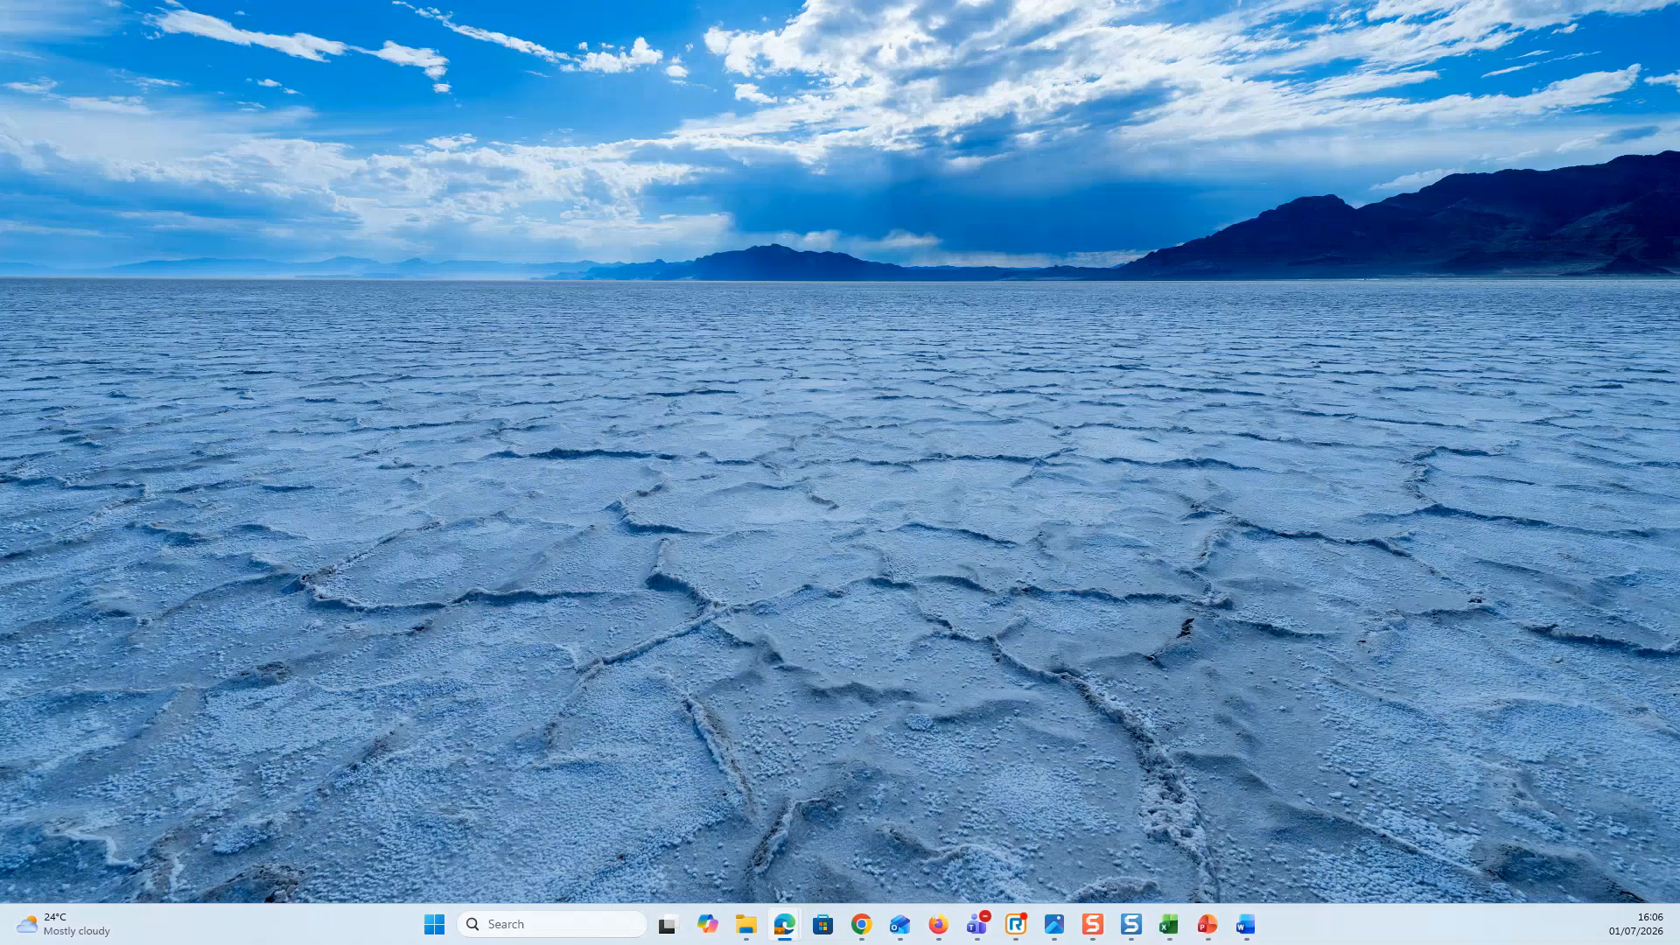
key(super+d)
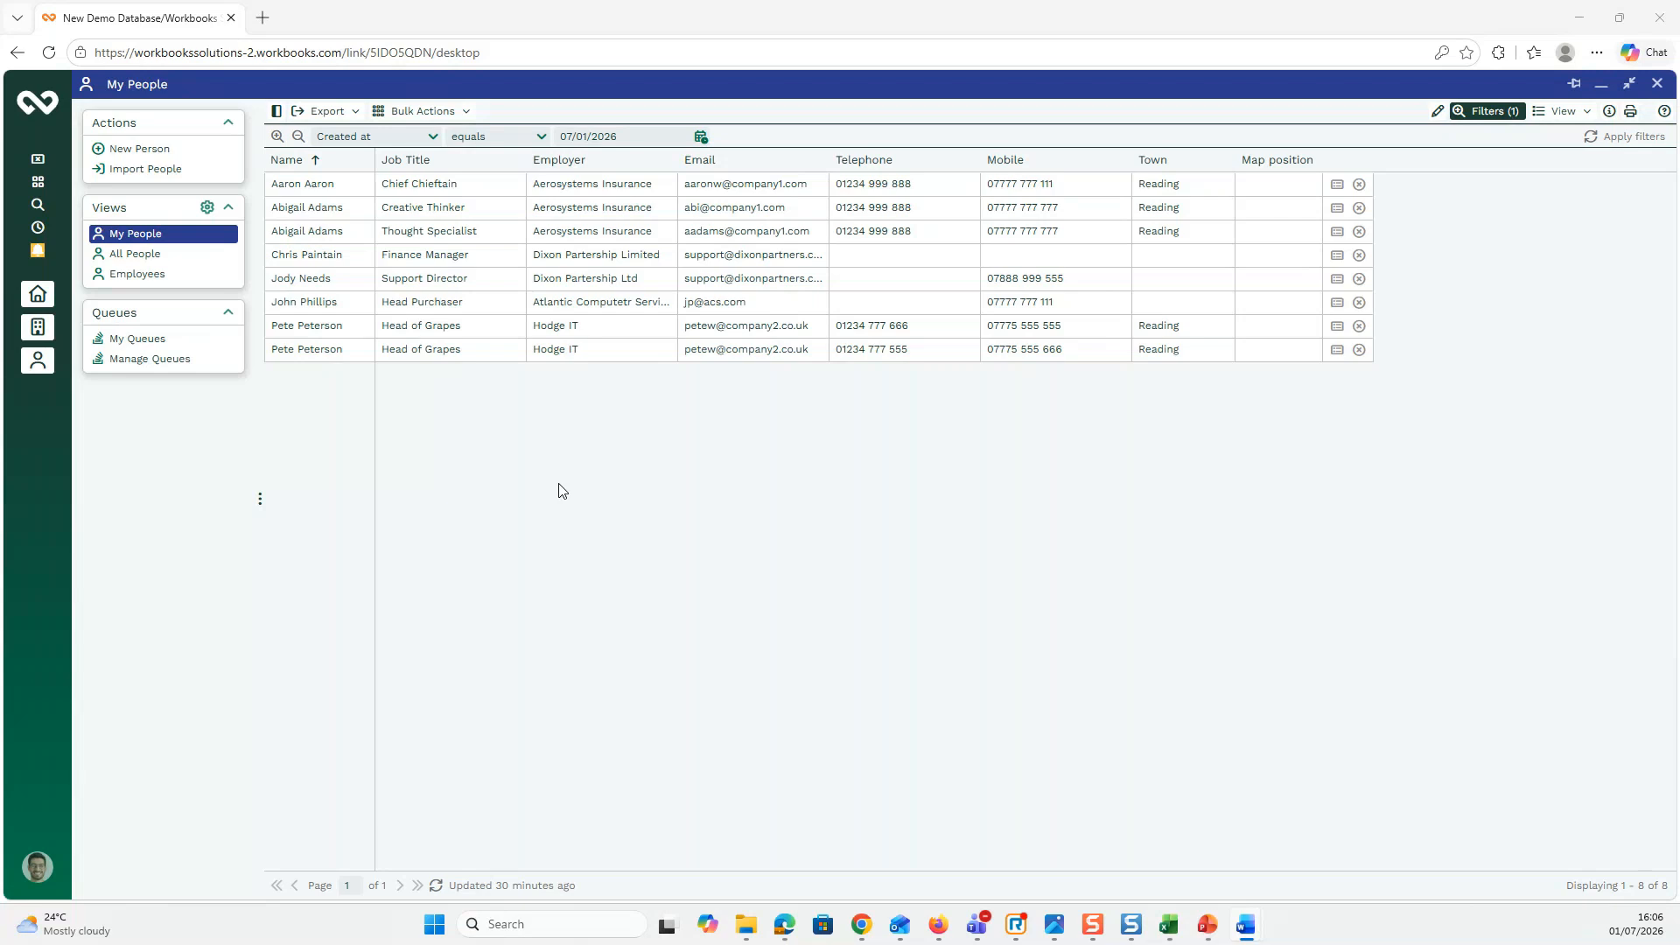
Step: Open the Dixon Partership Ltd support director's record and list its one possible duplicate
click(322, 282)
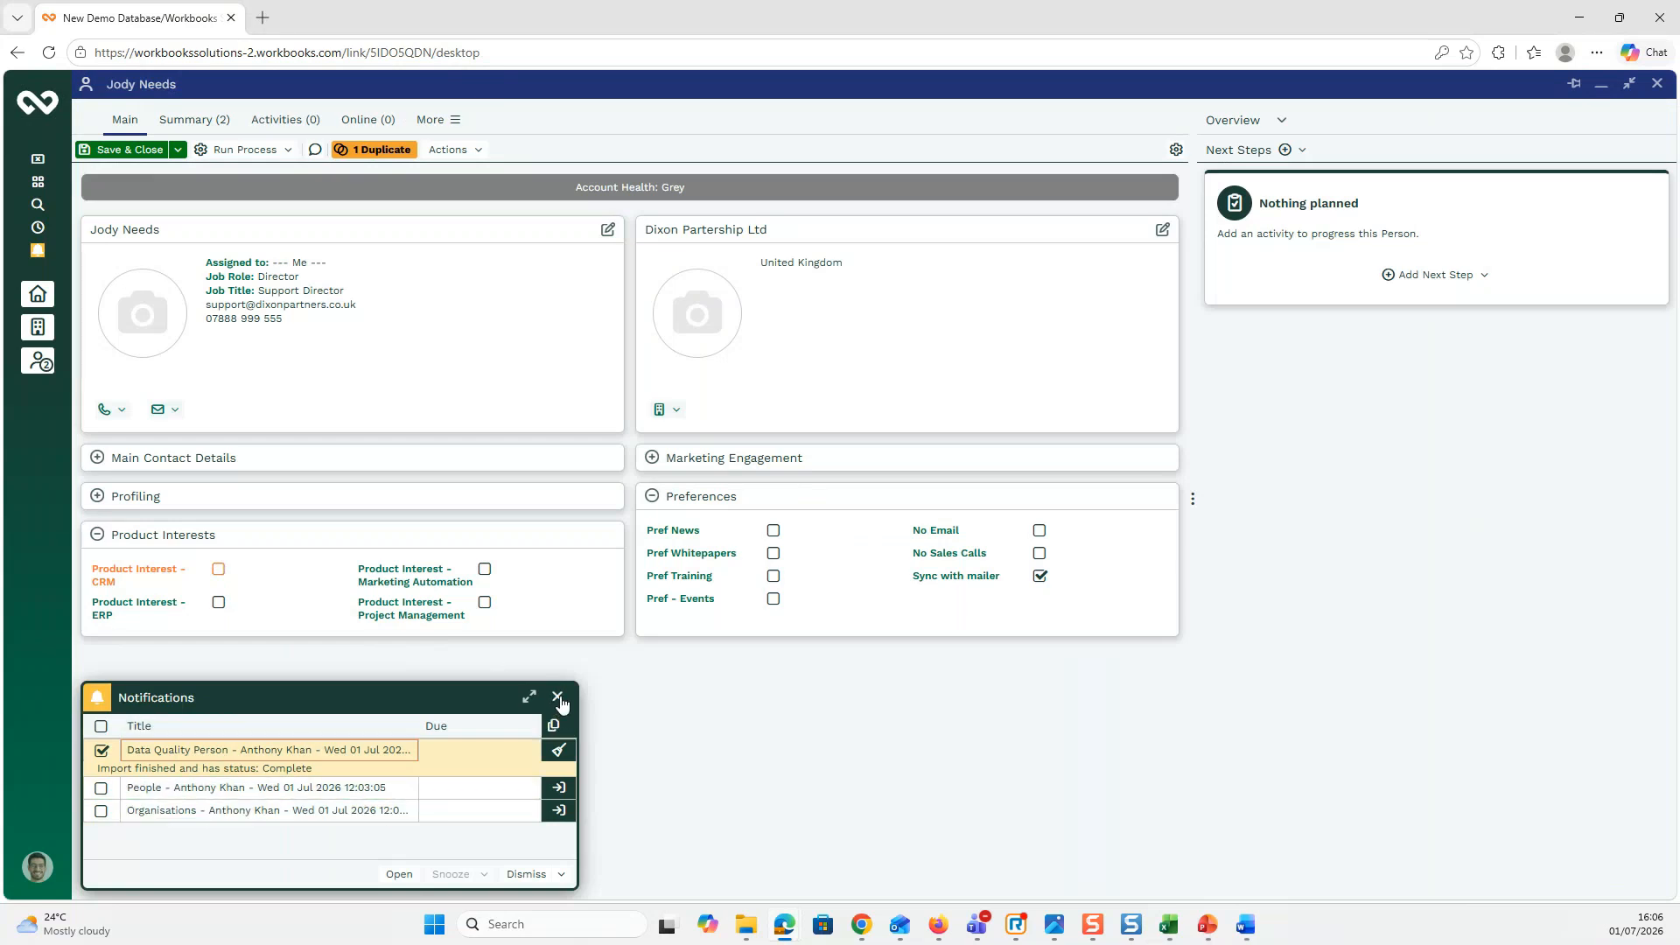
click(557, 696)
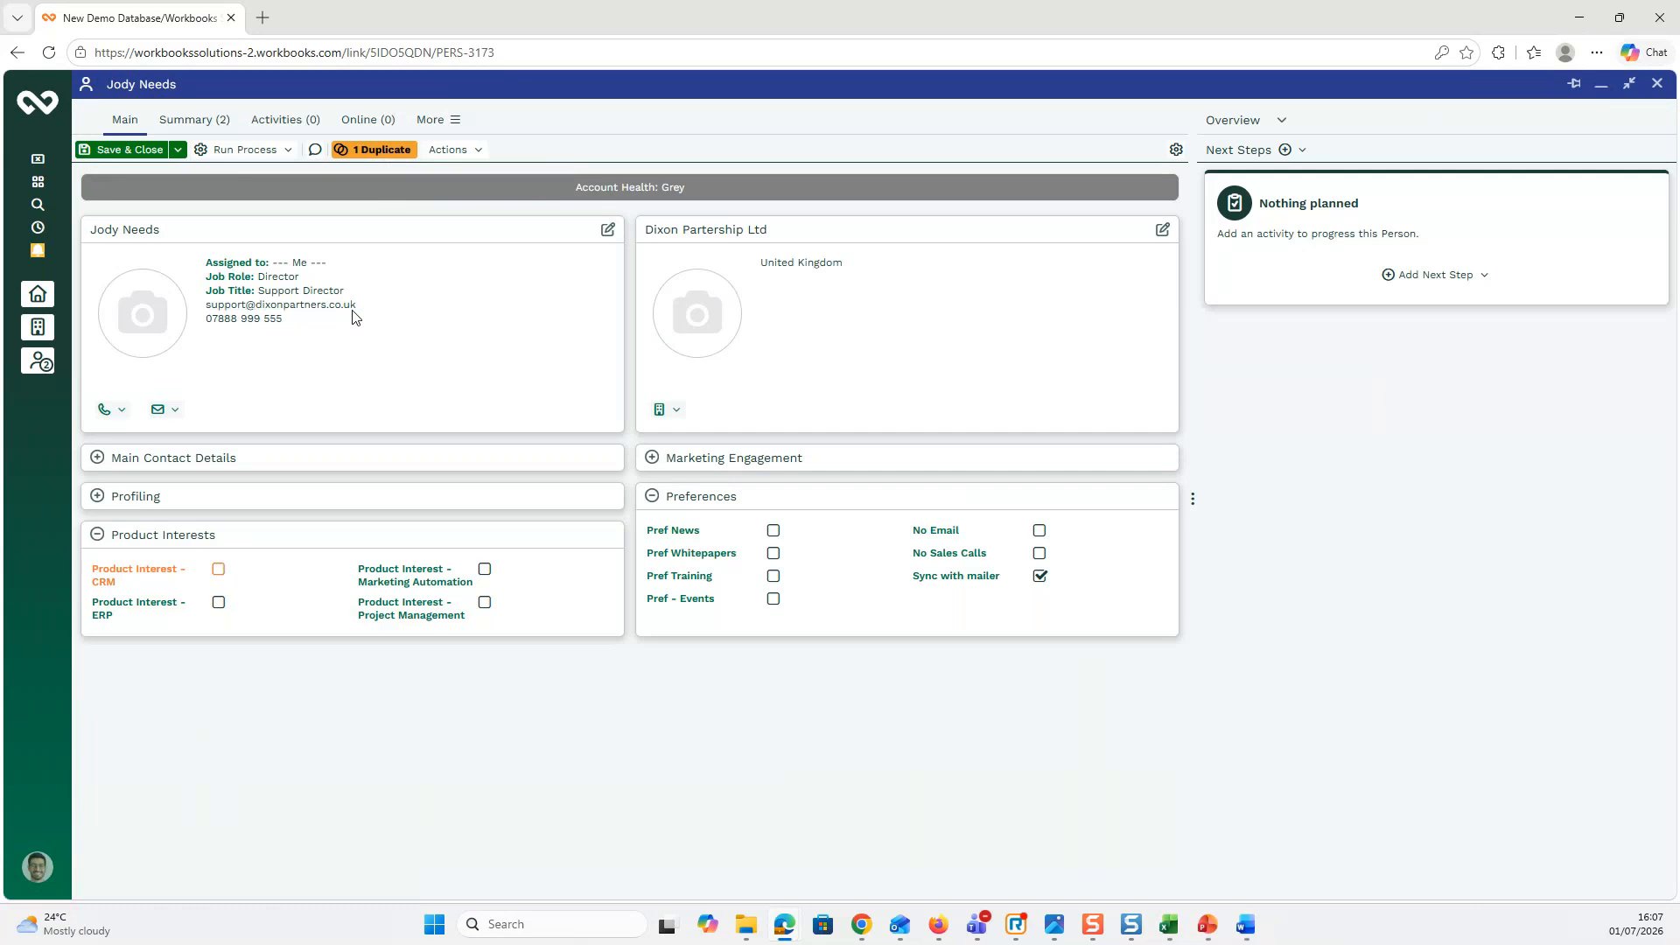
click(372, 152)
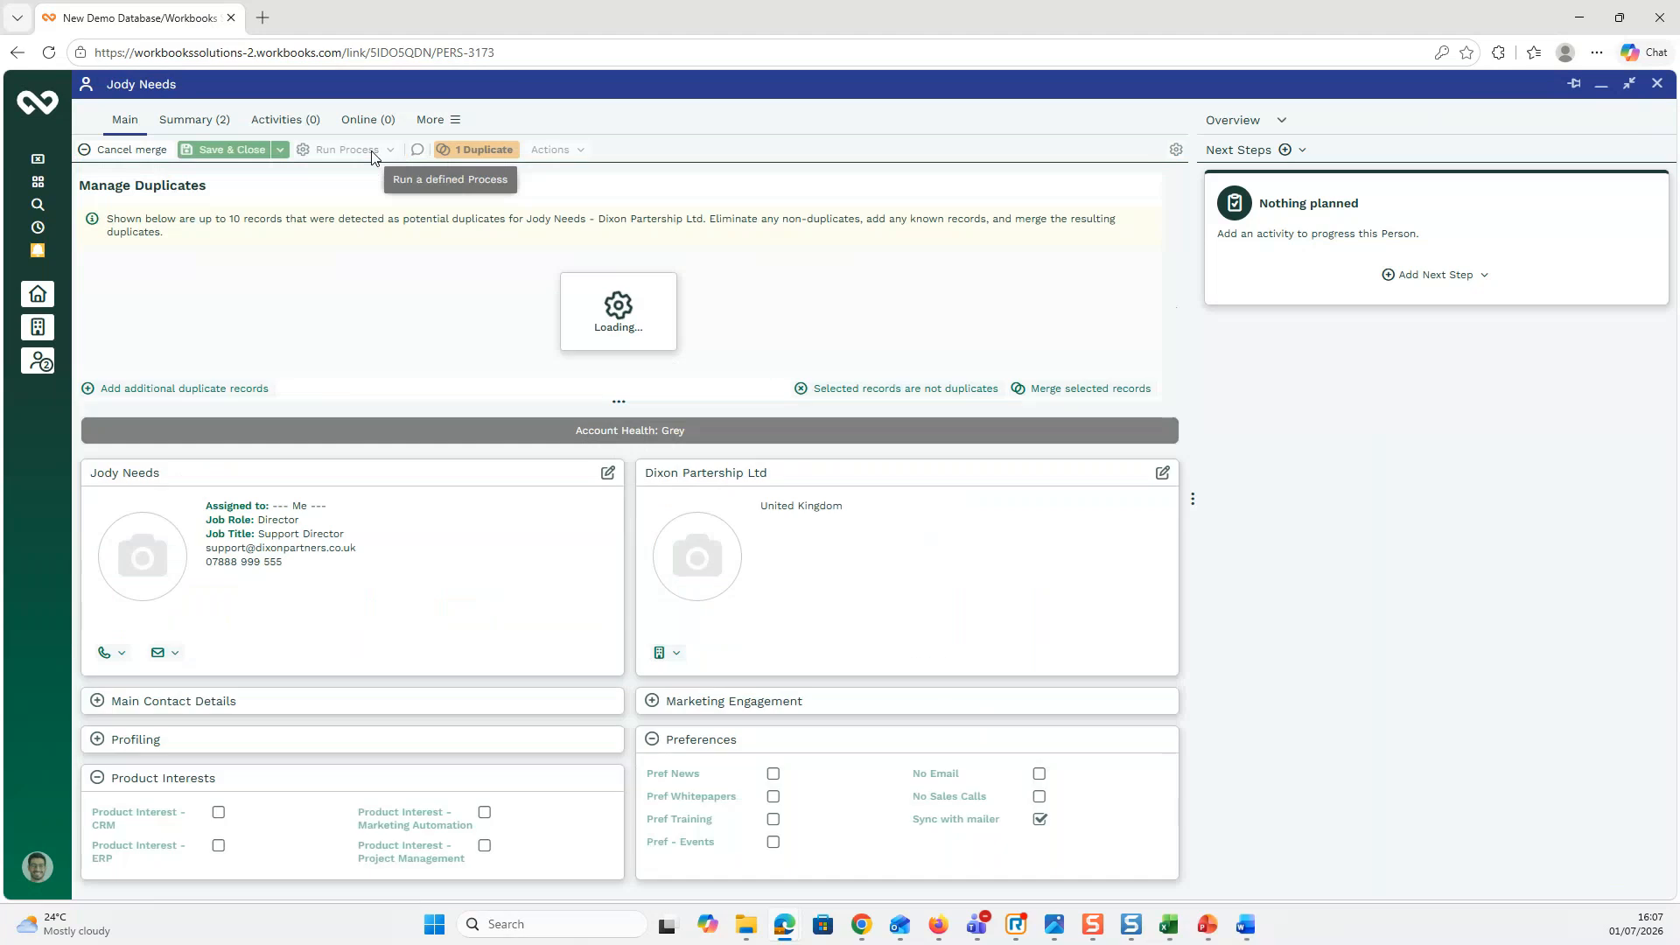
Step: Select the flagged finance manager, cancel the merge, and minimise the record to My People
click(152, 290)
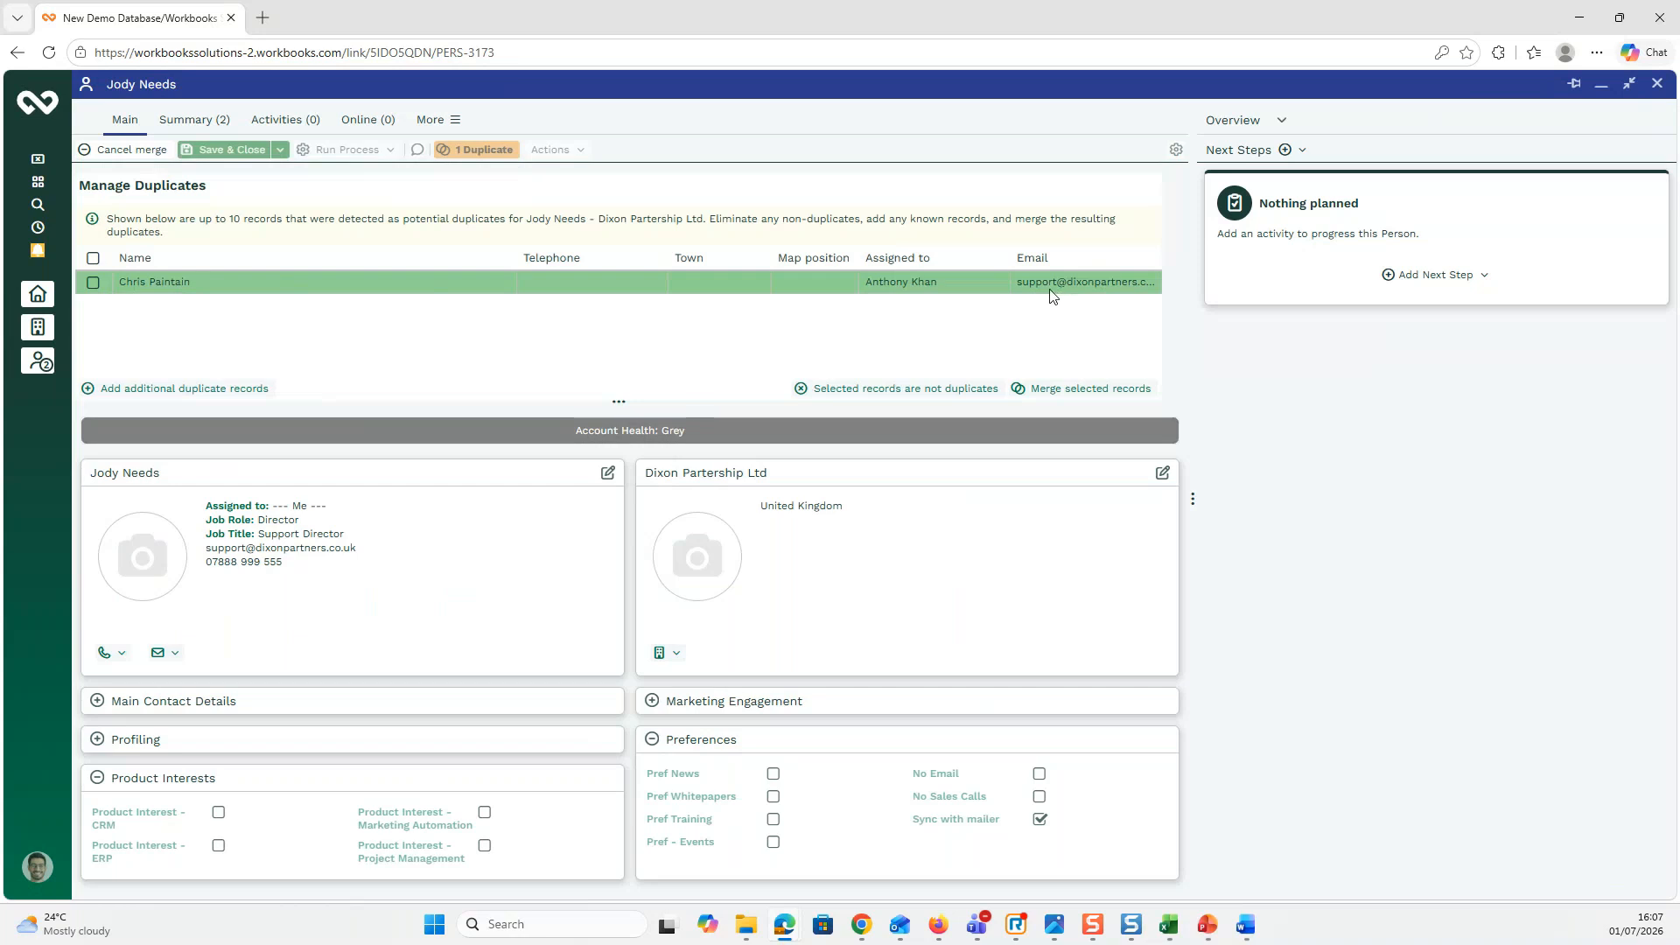
click(180, 285)
click(127, 150)
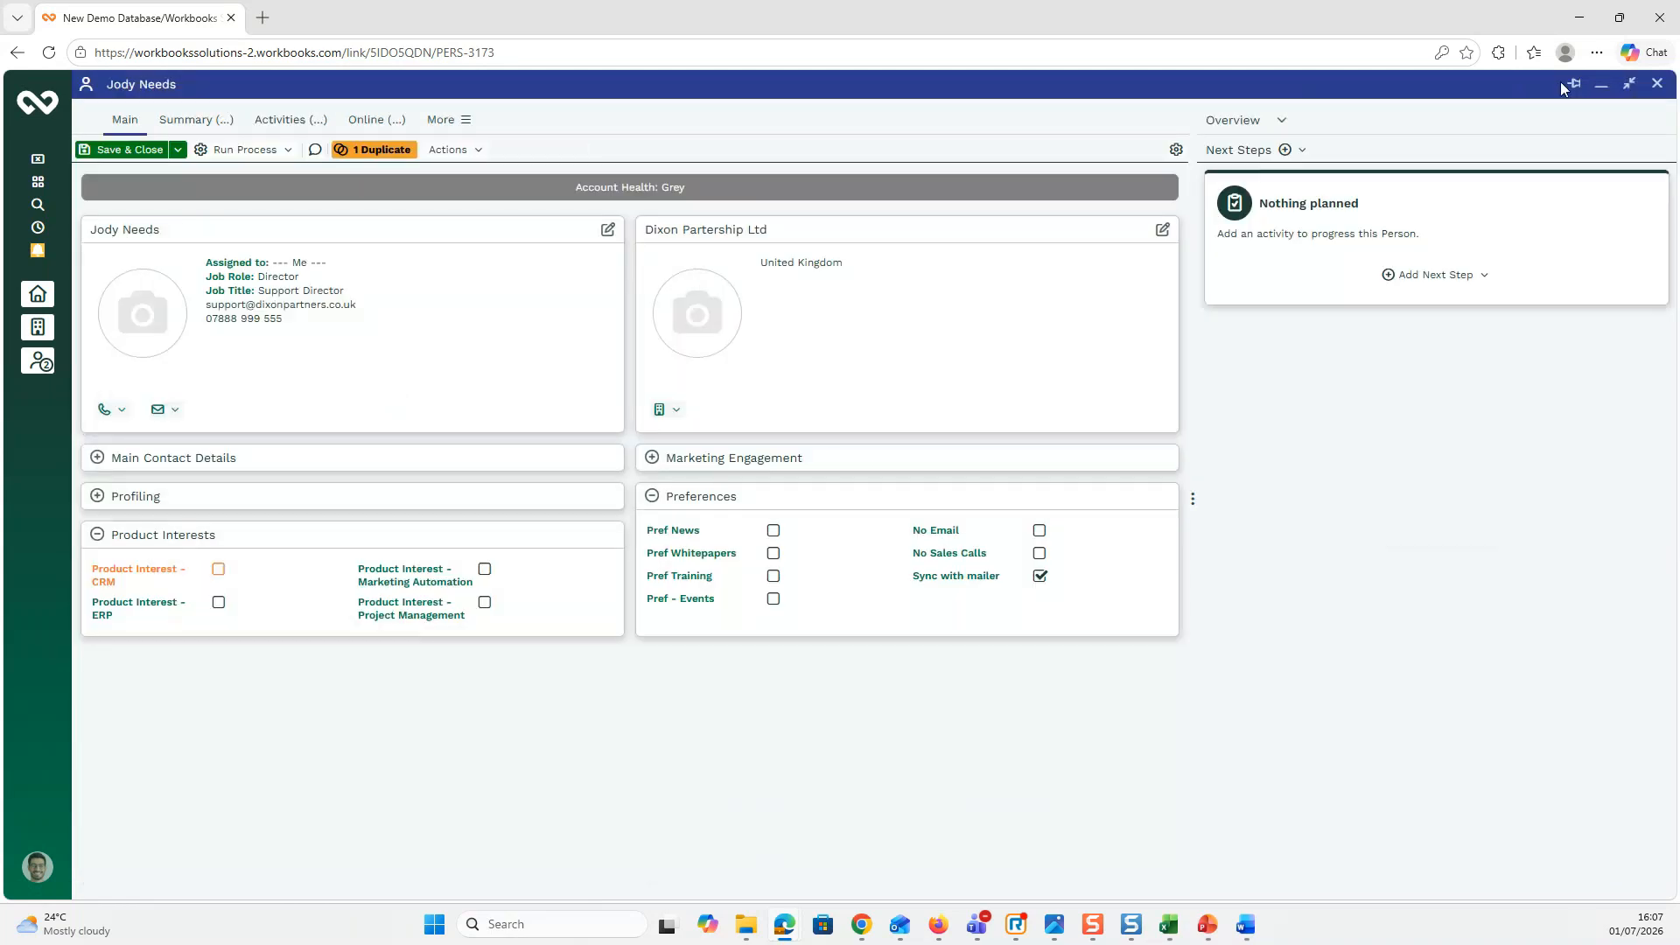
click(1601, 84)
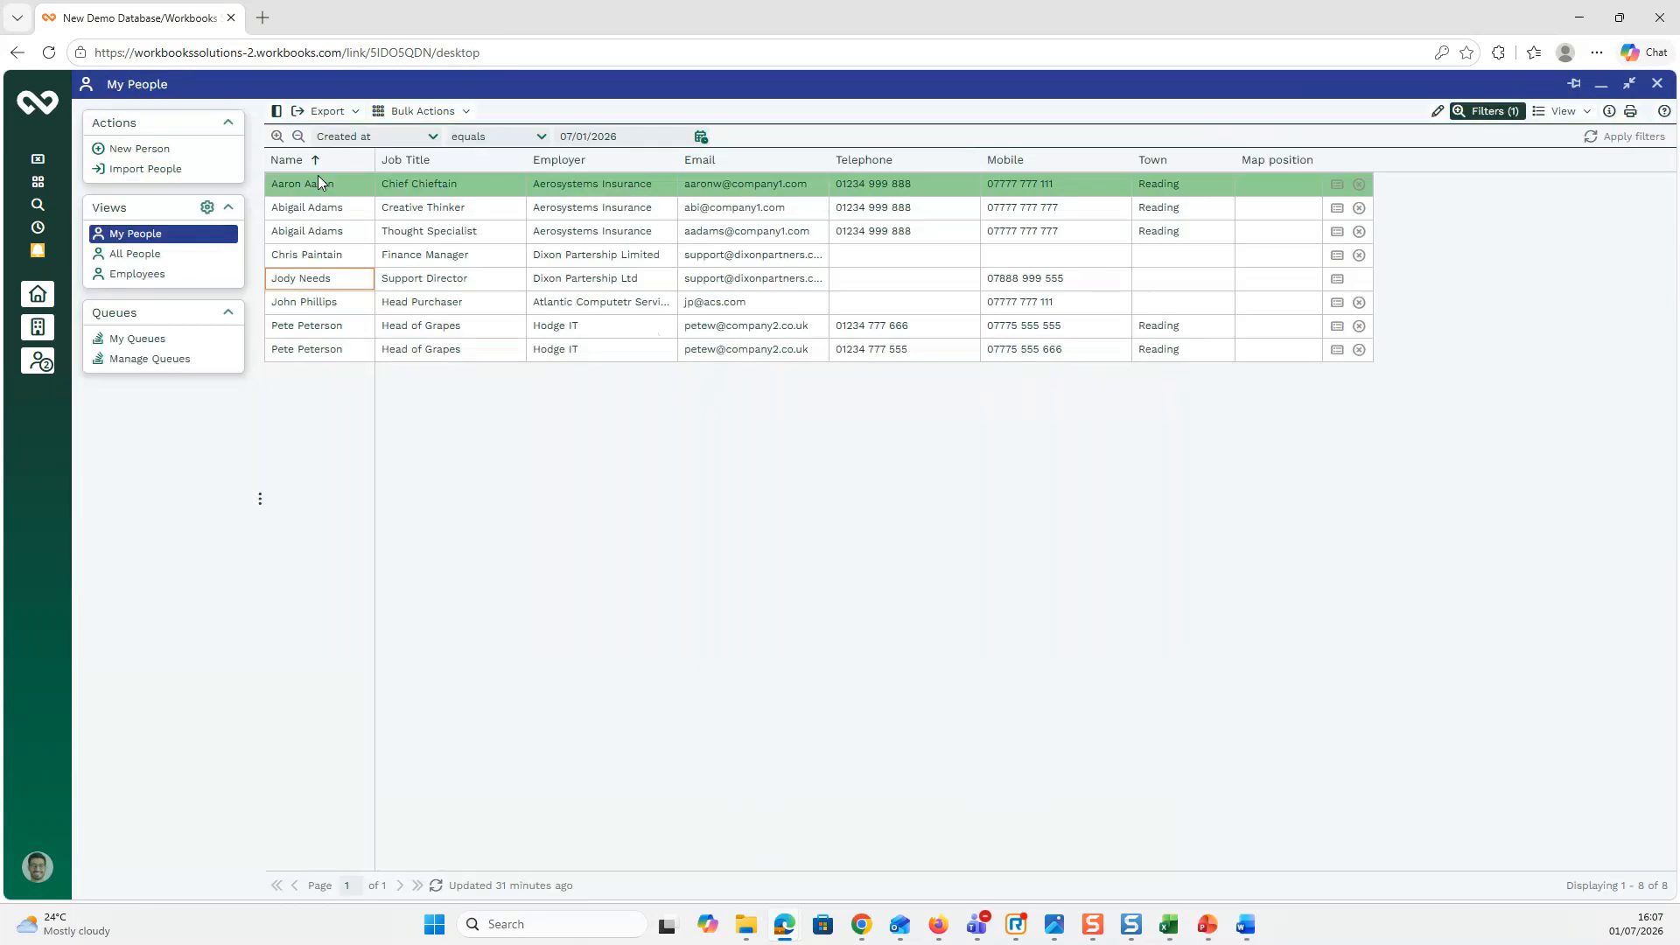
Step: Open the Dixon Partership Limited finance manager's record and snap it to the right half
click(322, 263)
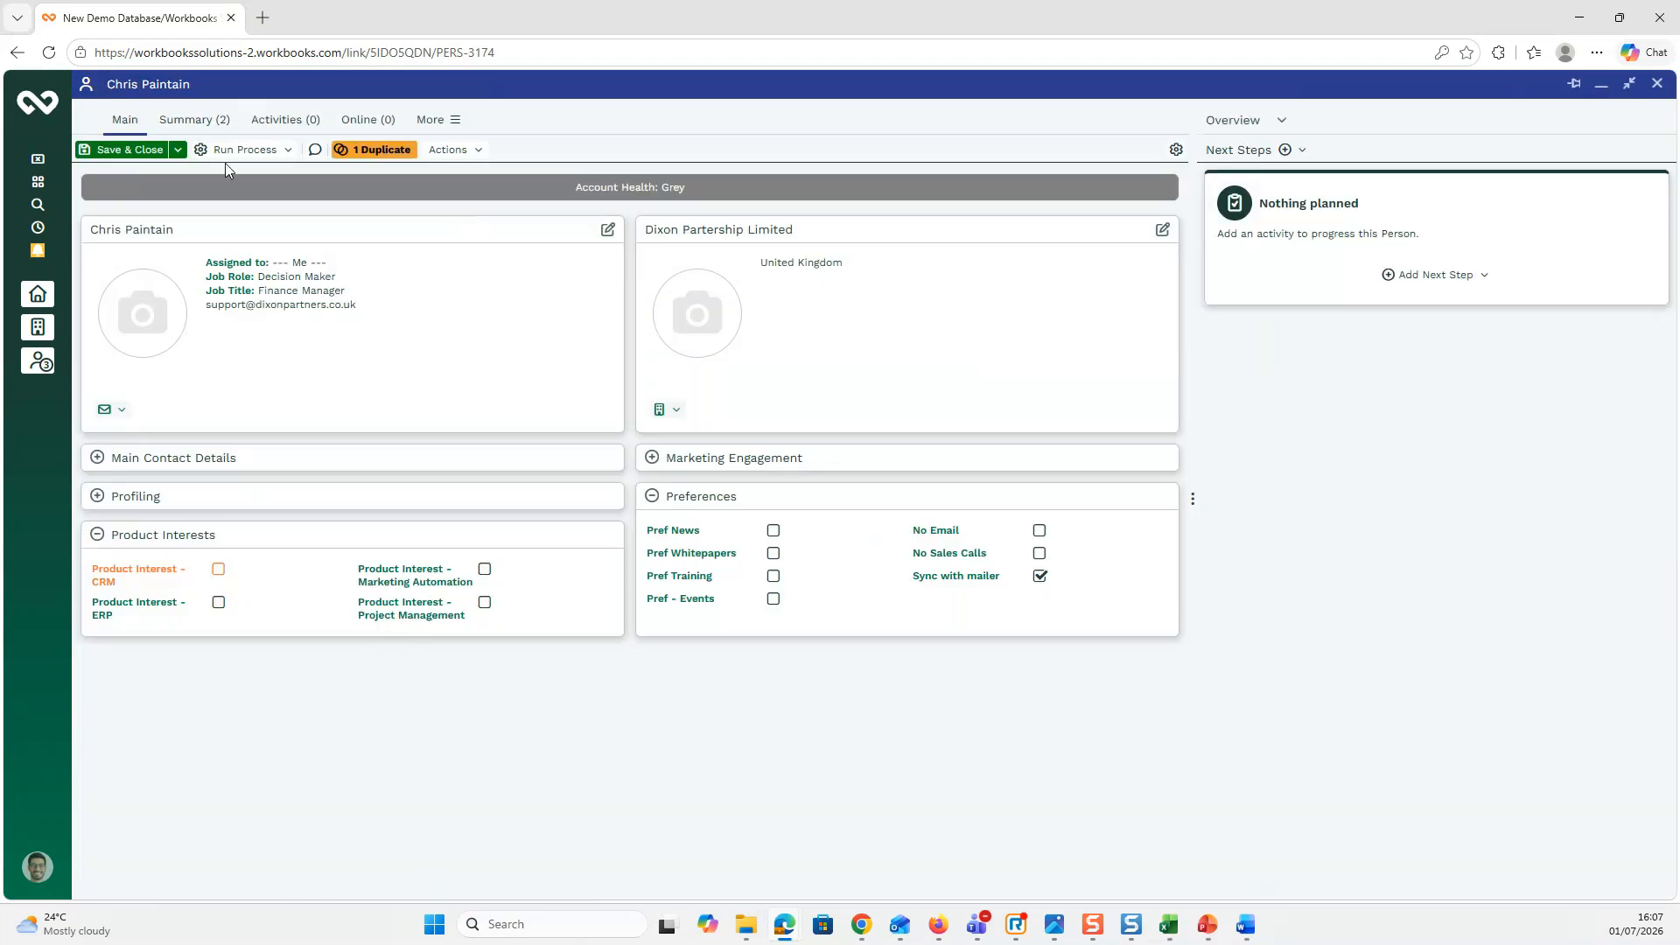
click(89, 91)
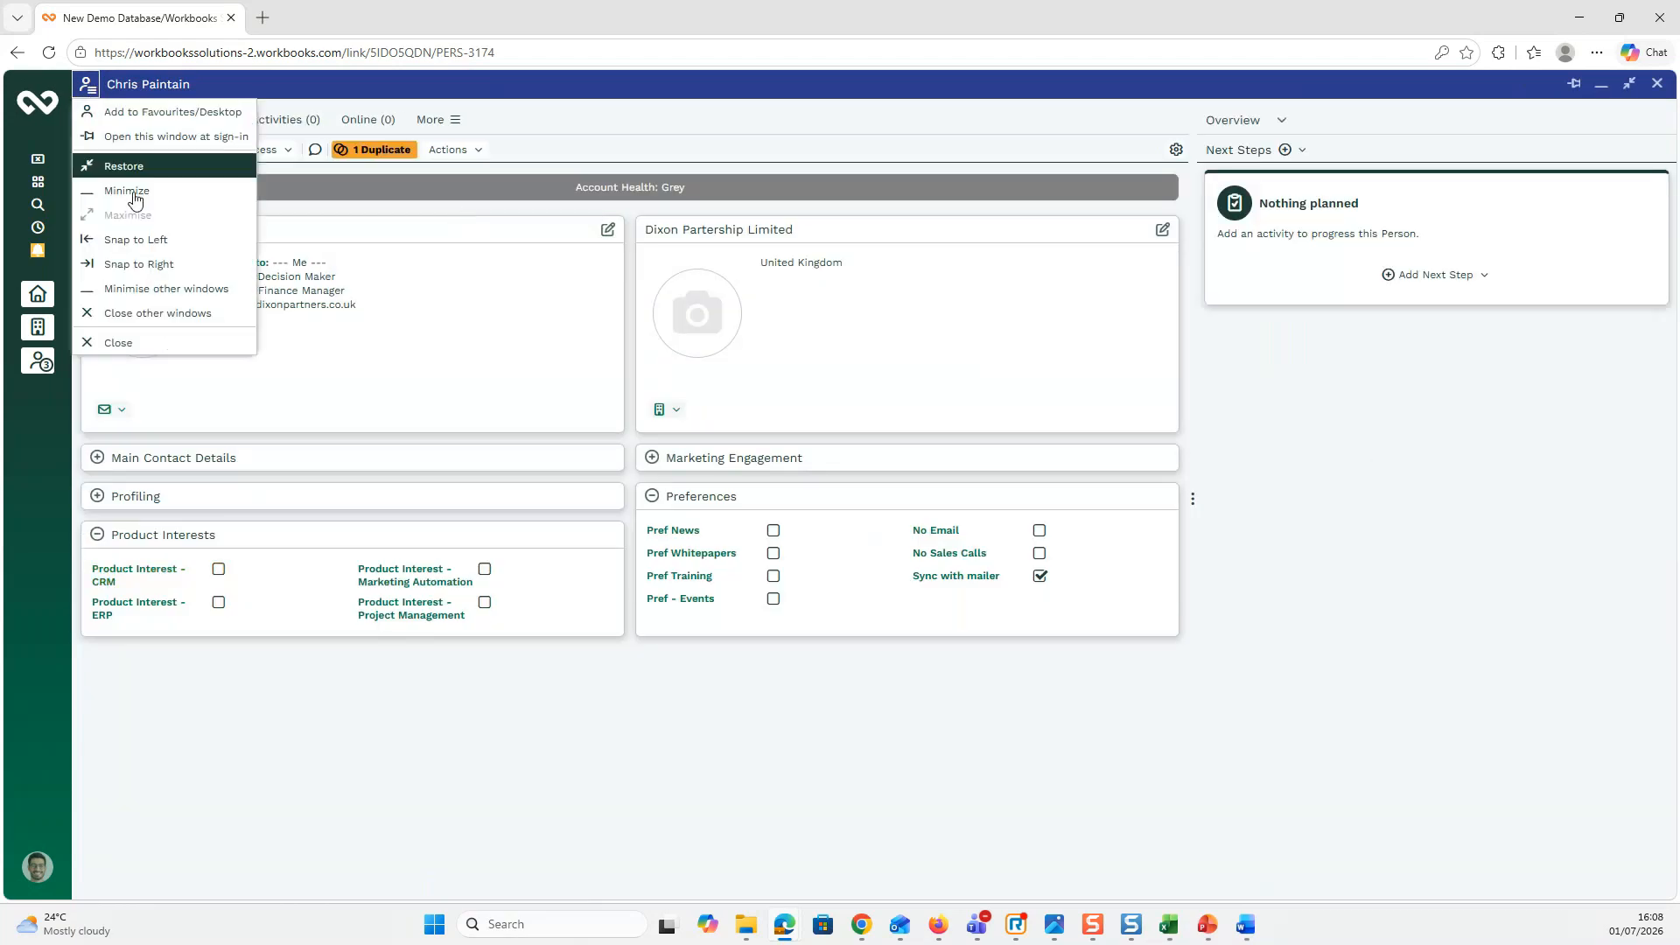
click(137, 264)
Step: Bring the support director's record back to the front from the open-windows list
click(38, 361)
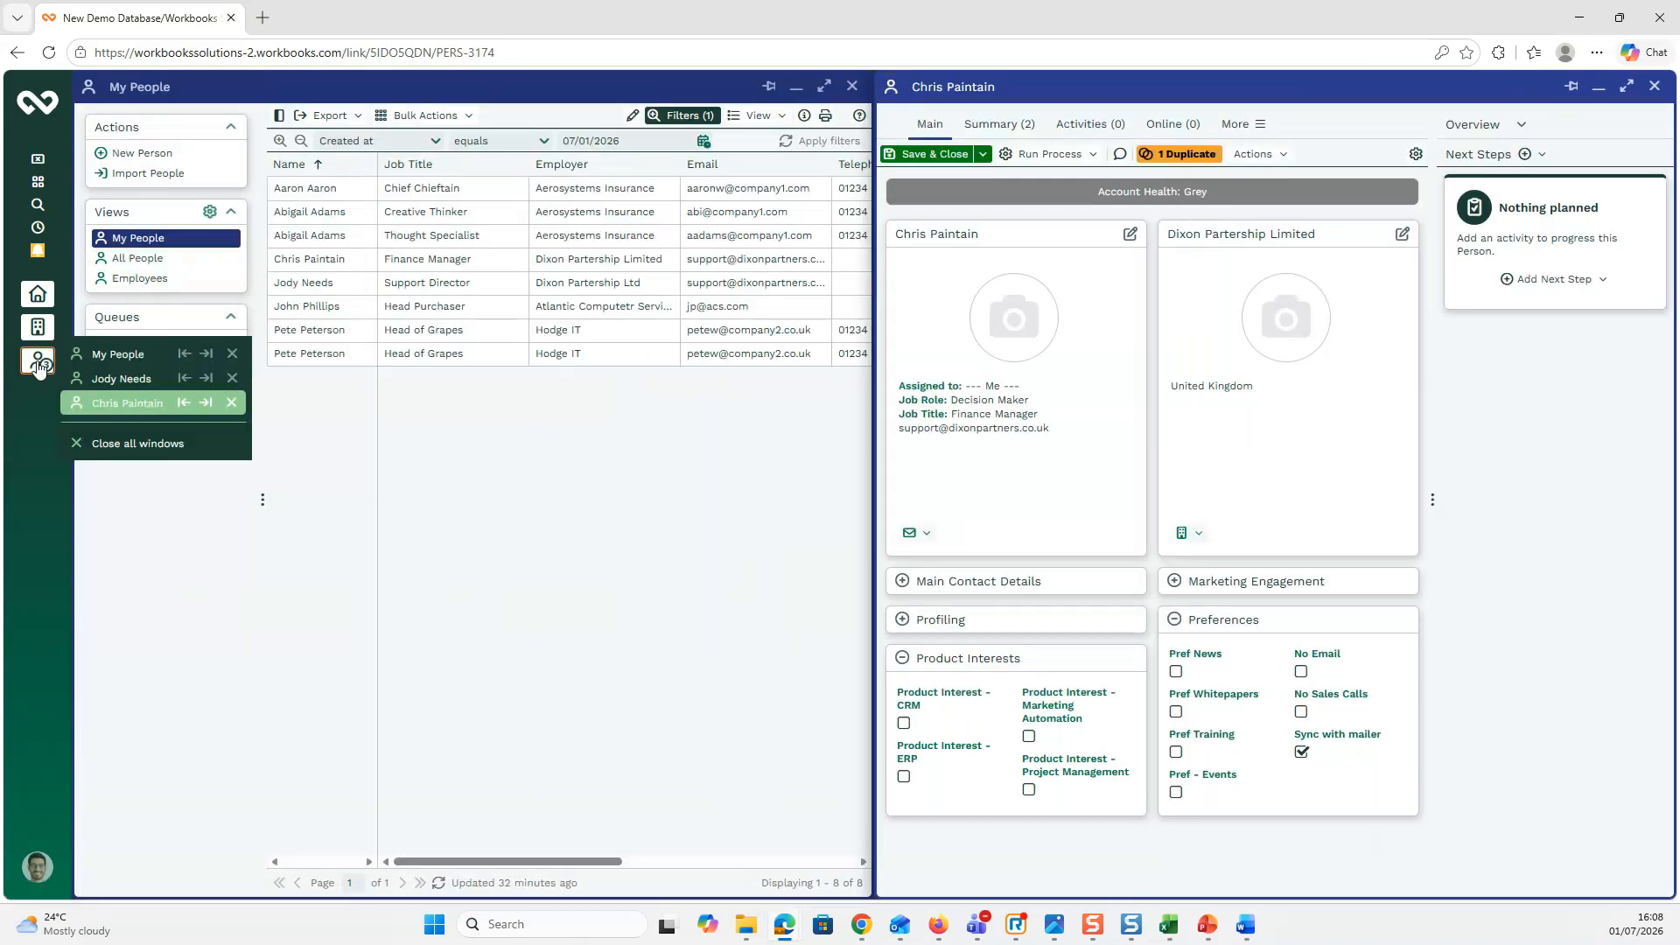
click(101, 378)
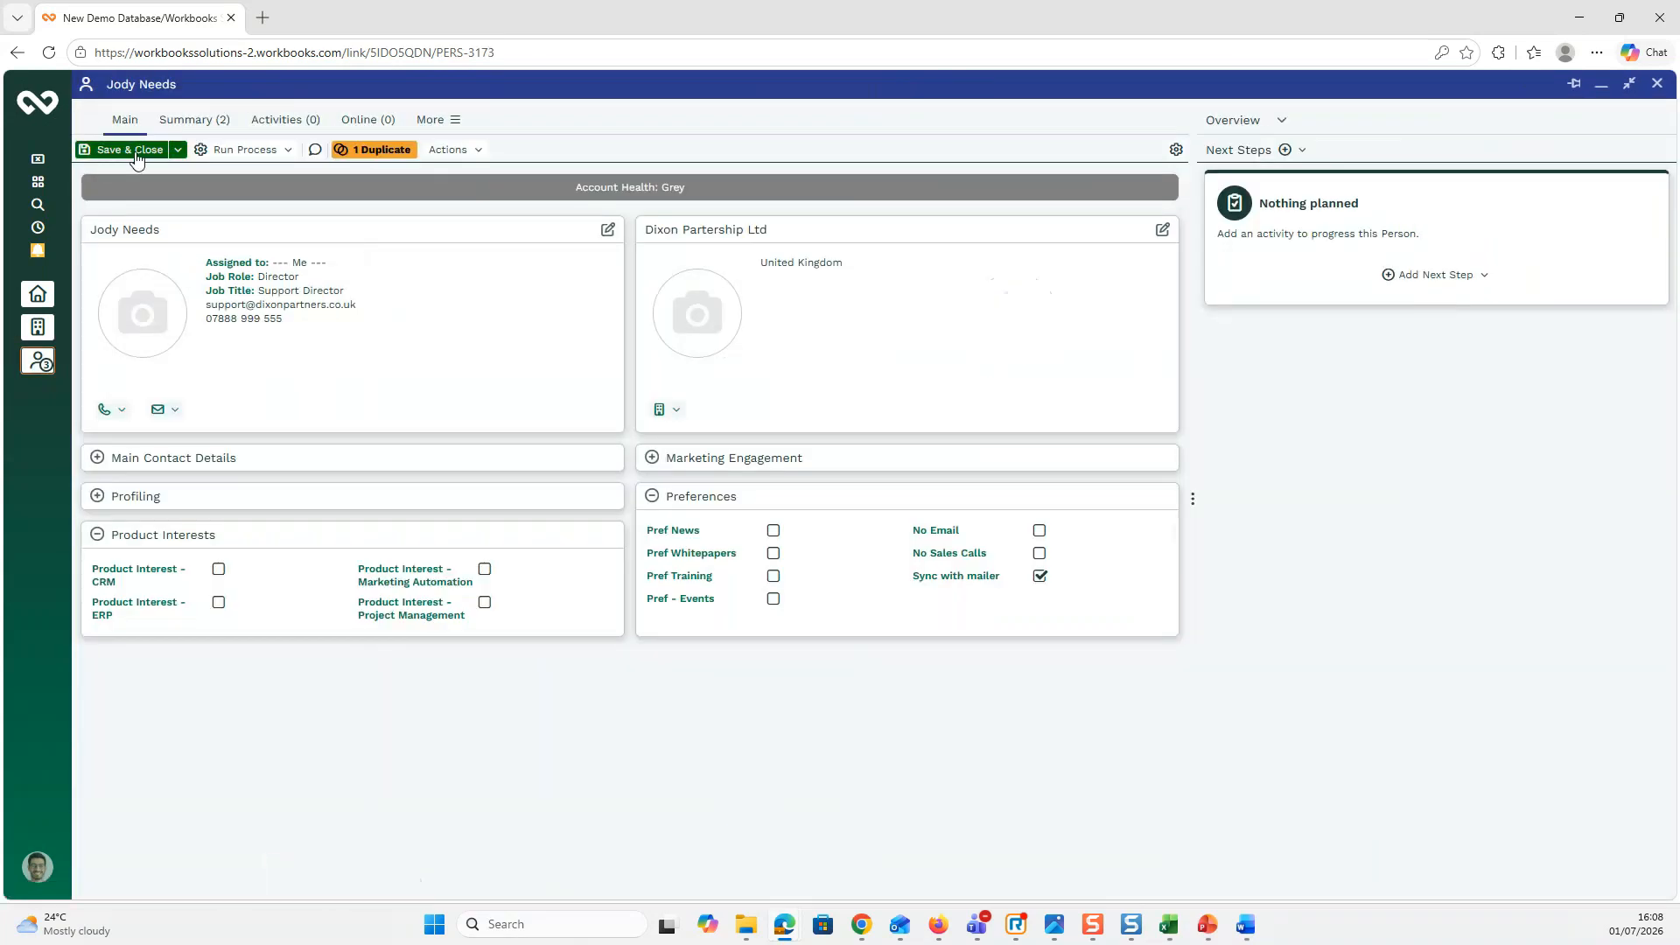
click(94, 91)
Step: Snap the support director's record left and start editing the finance manager's email address
click(127, 245)
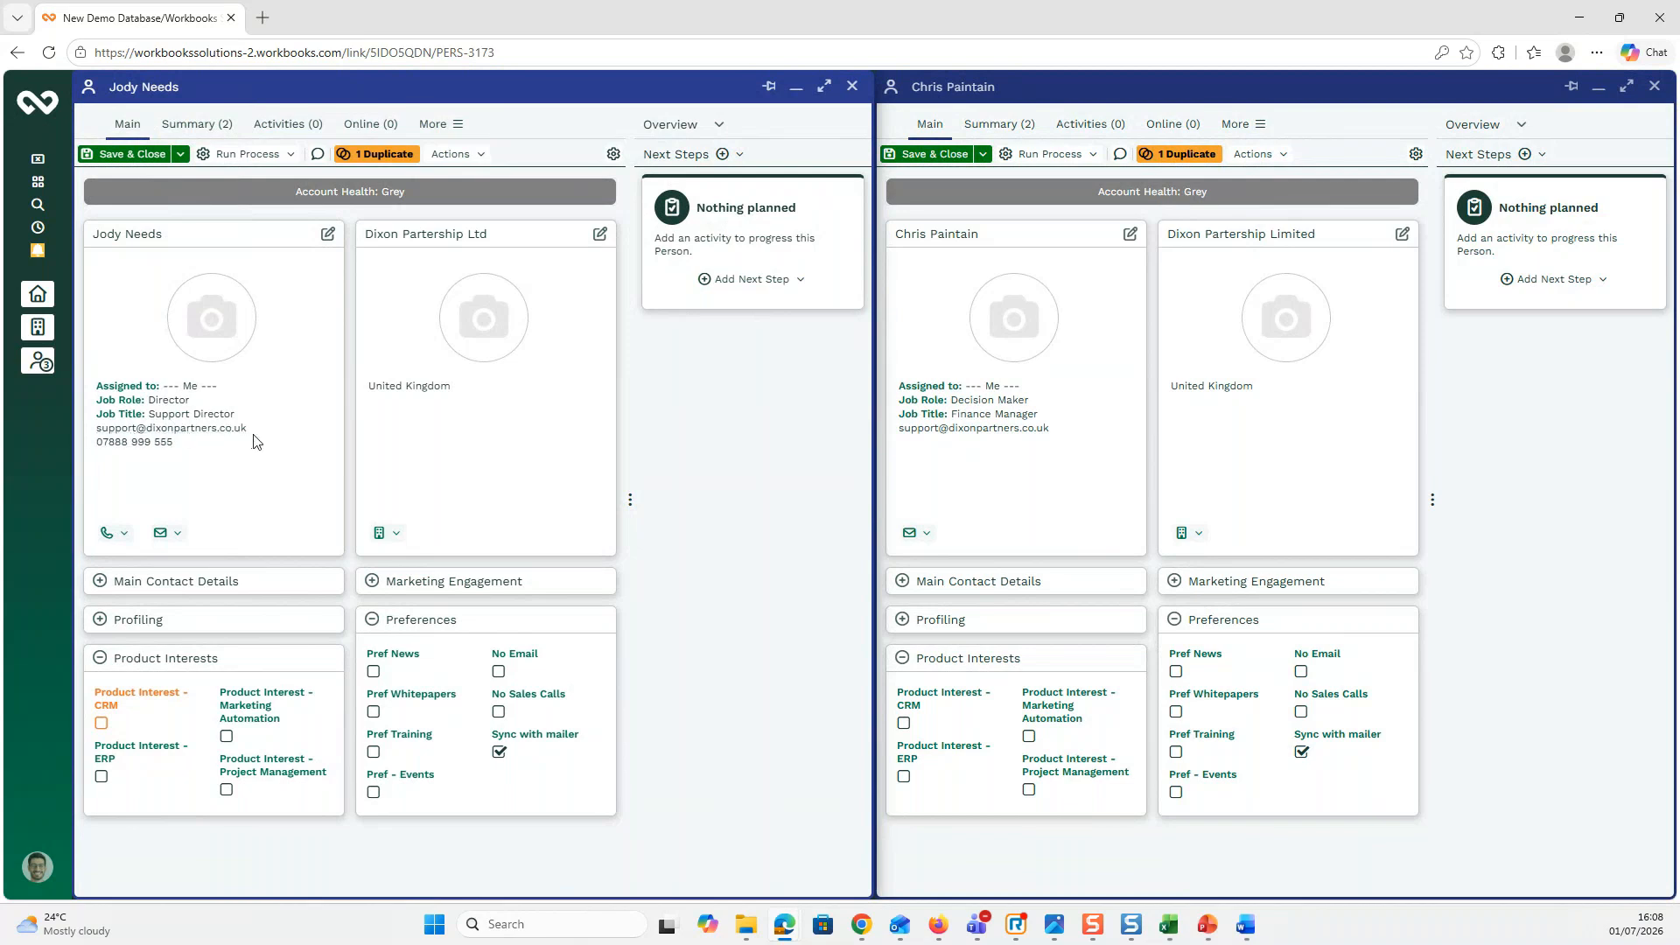
click(1014, 241)
drag(1060, 491, 870, 495)
Step: Clear the finance manager's email, mark the old address as set by mistake, and save
key(BackSpace)
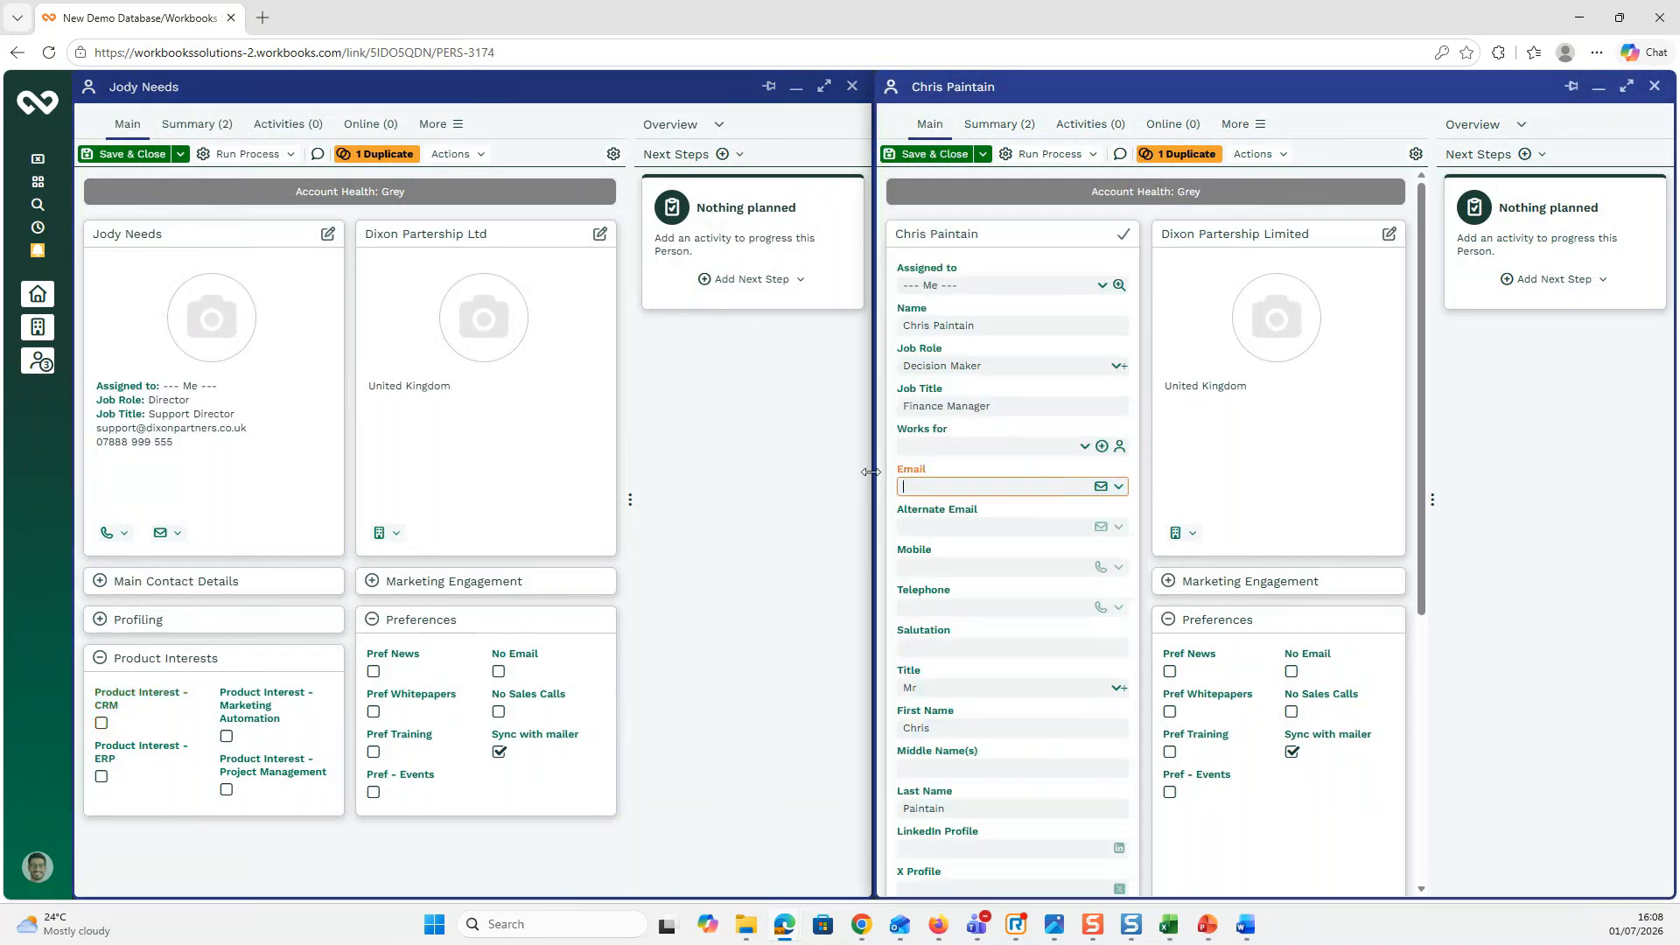
click(983, 155)
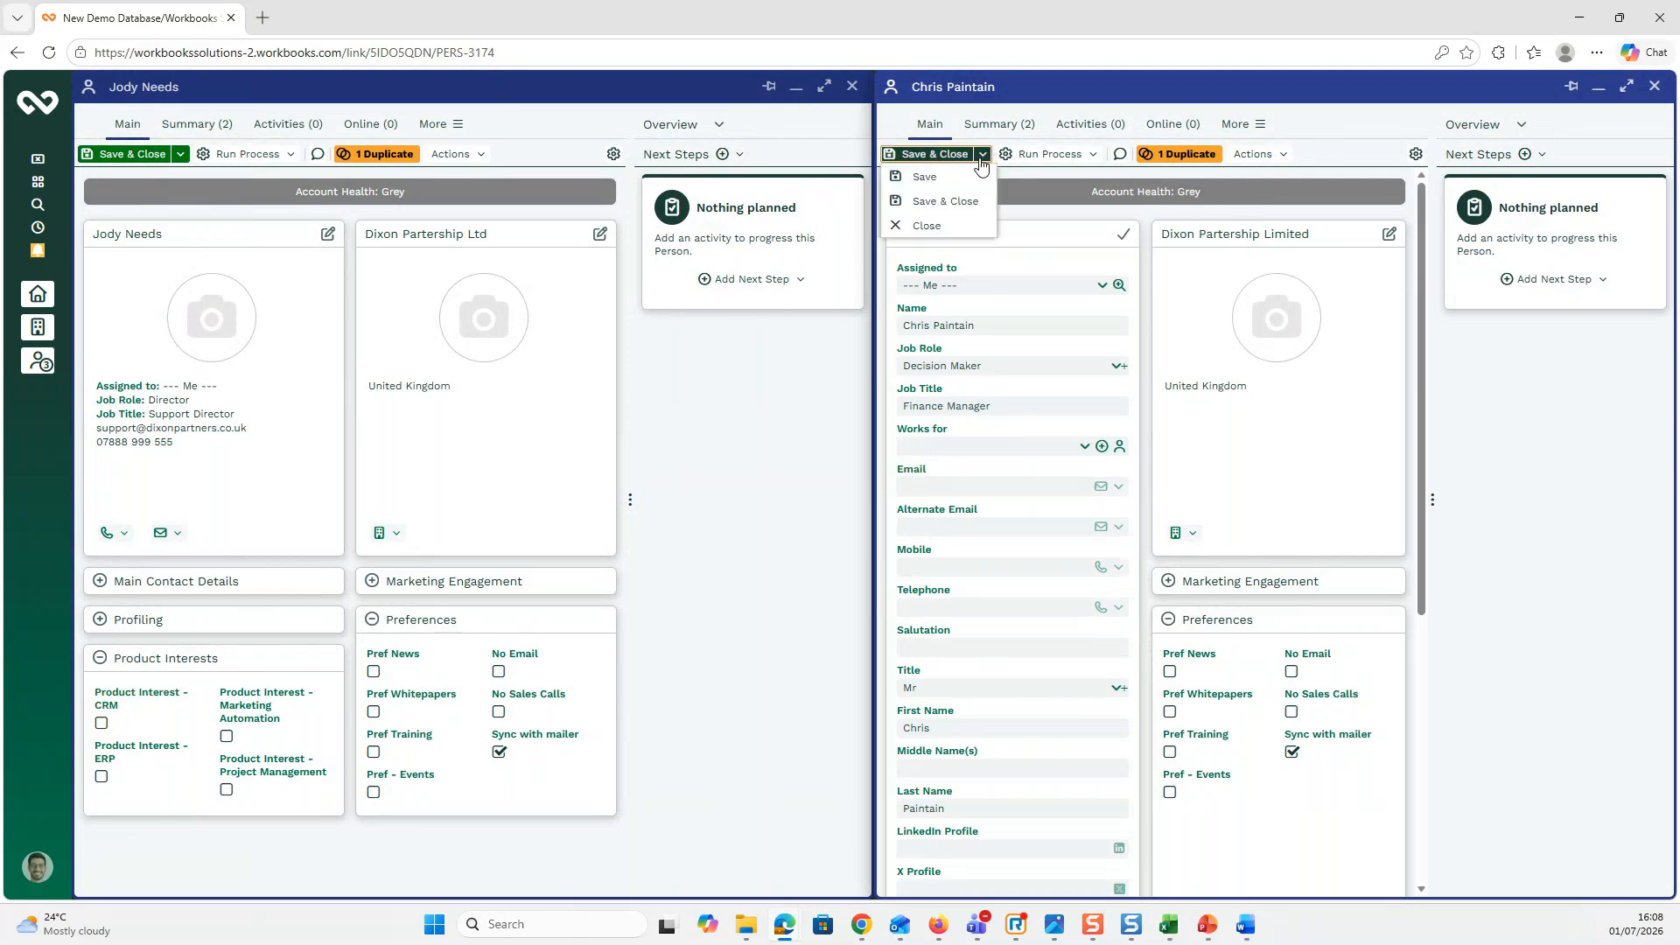
click(943, 177)
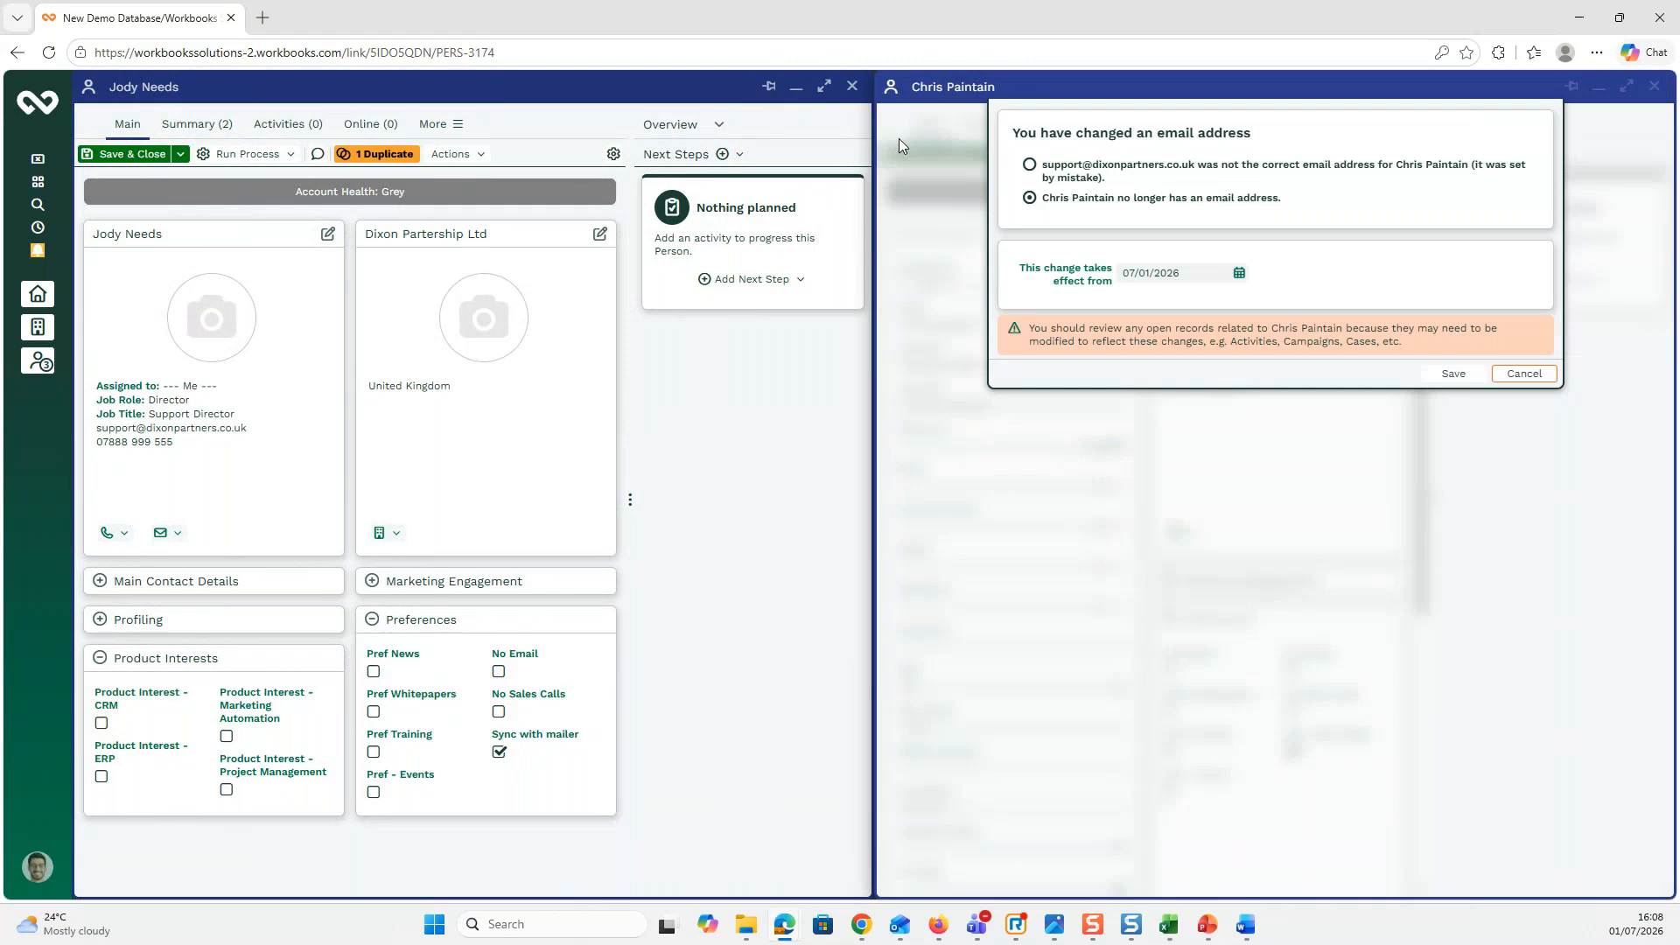
click(1032, 165)
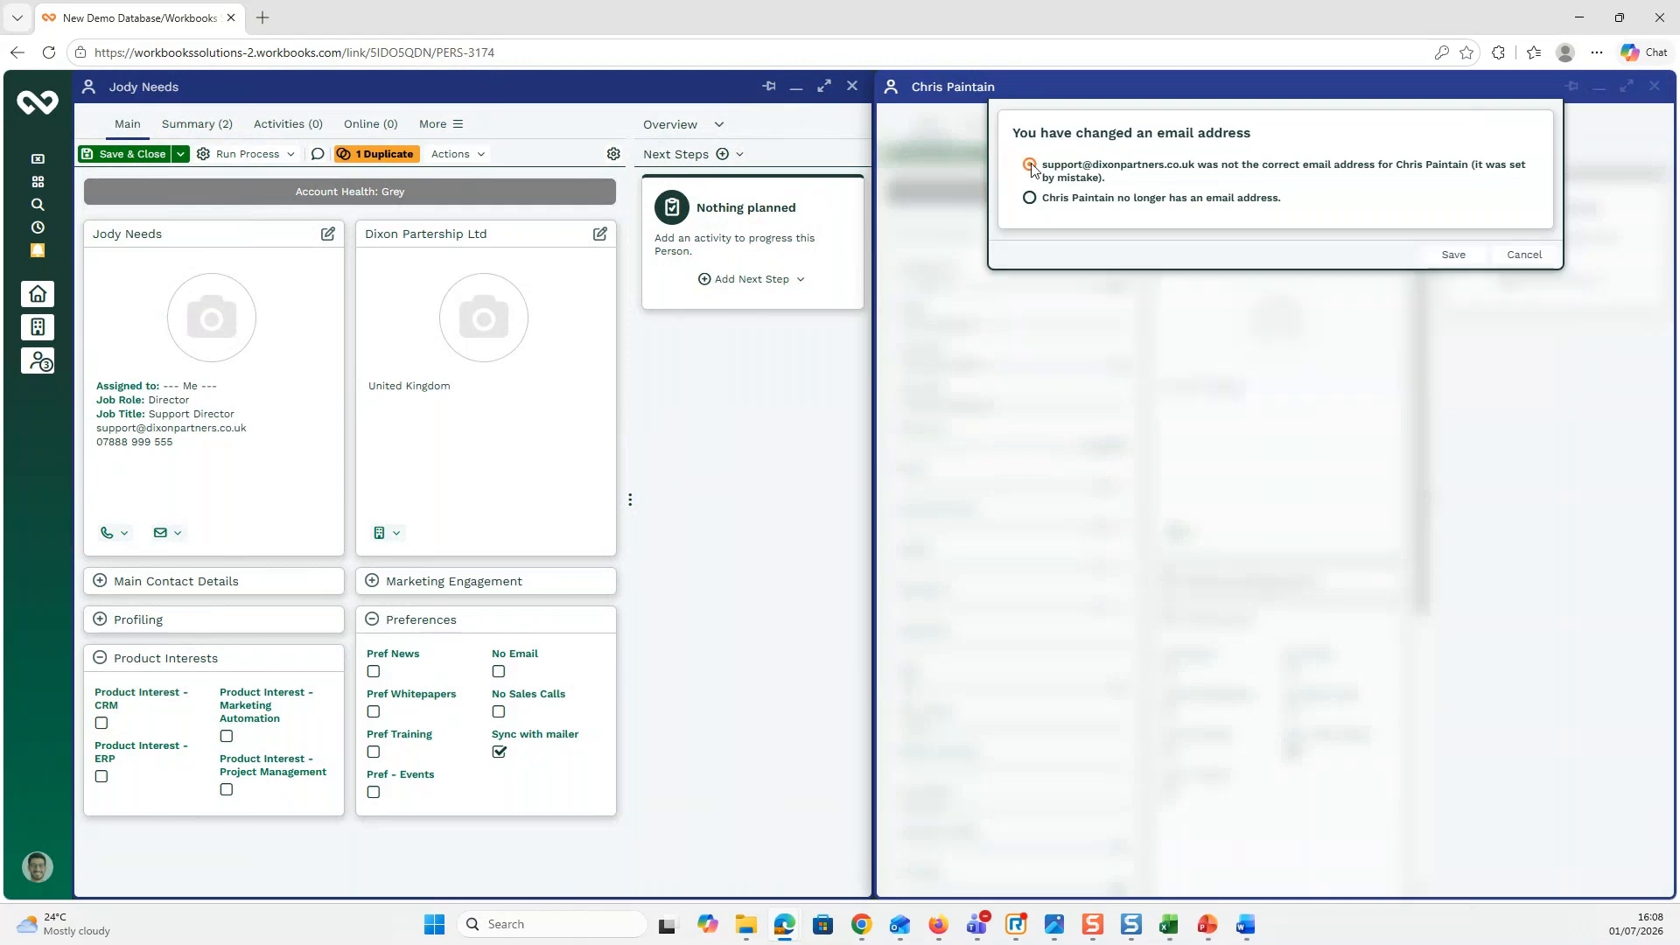
click(1455, 255)
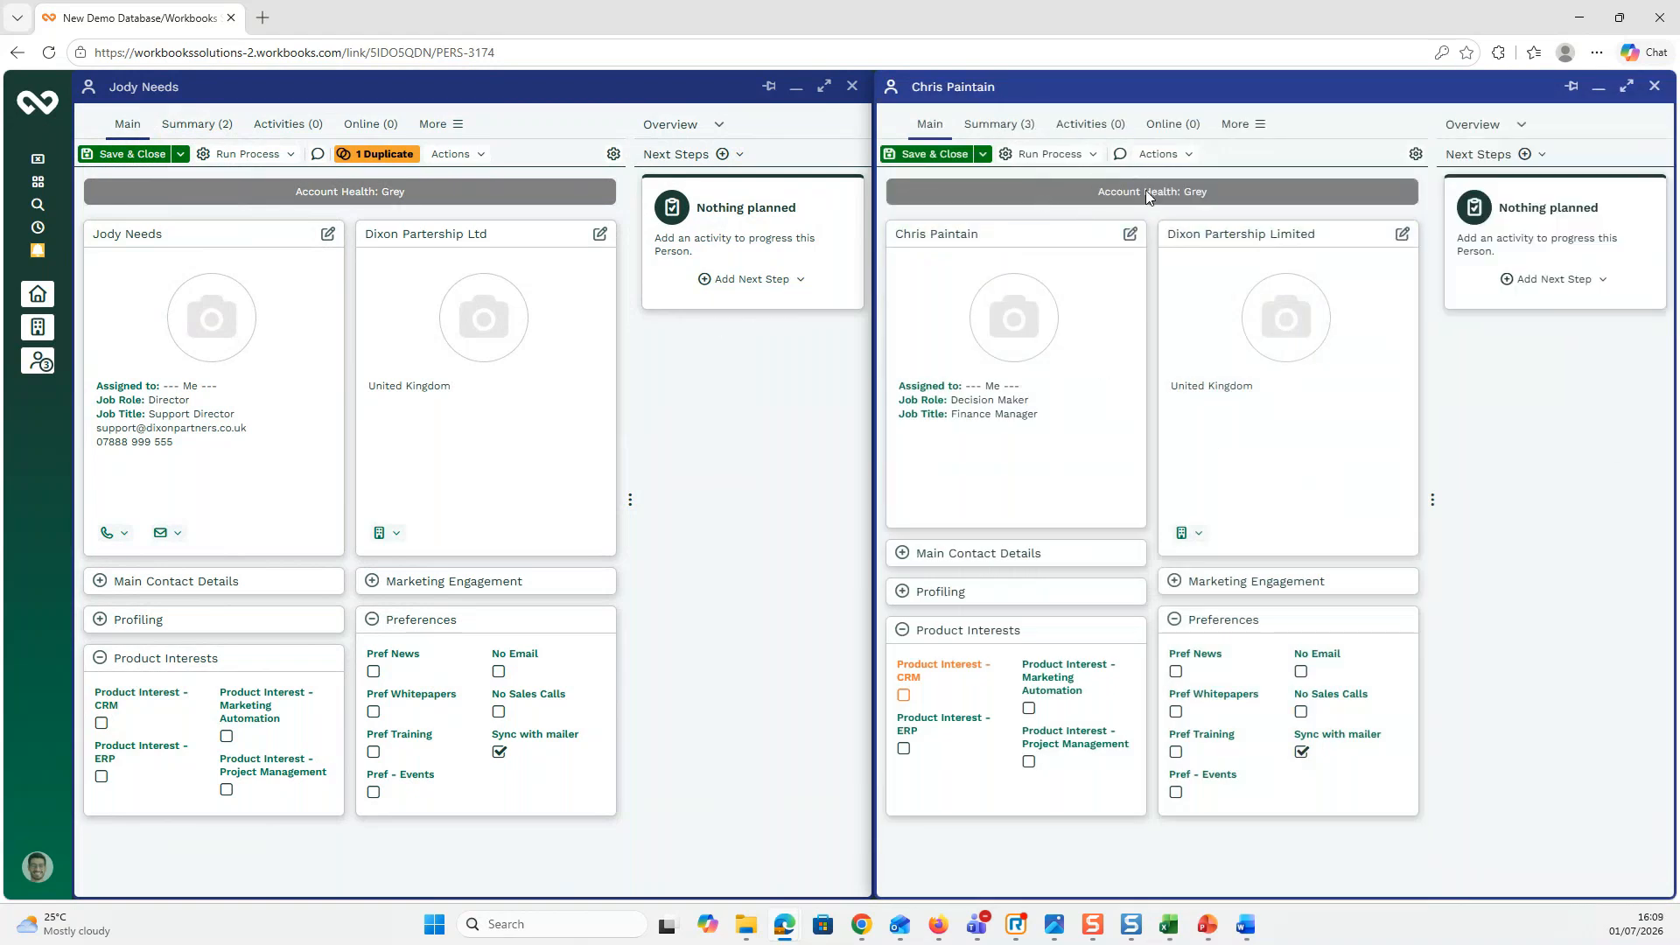
Step: Save the contact's record without closing it and open her employer organisation, Dixon Partership Ltd
click(181, 155)
click(131, 179)
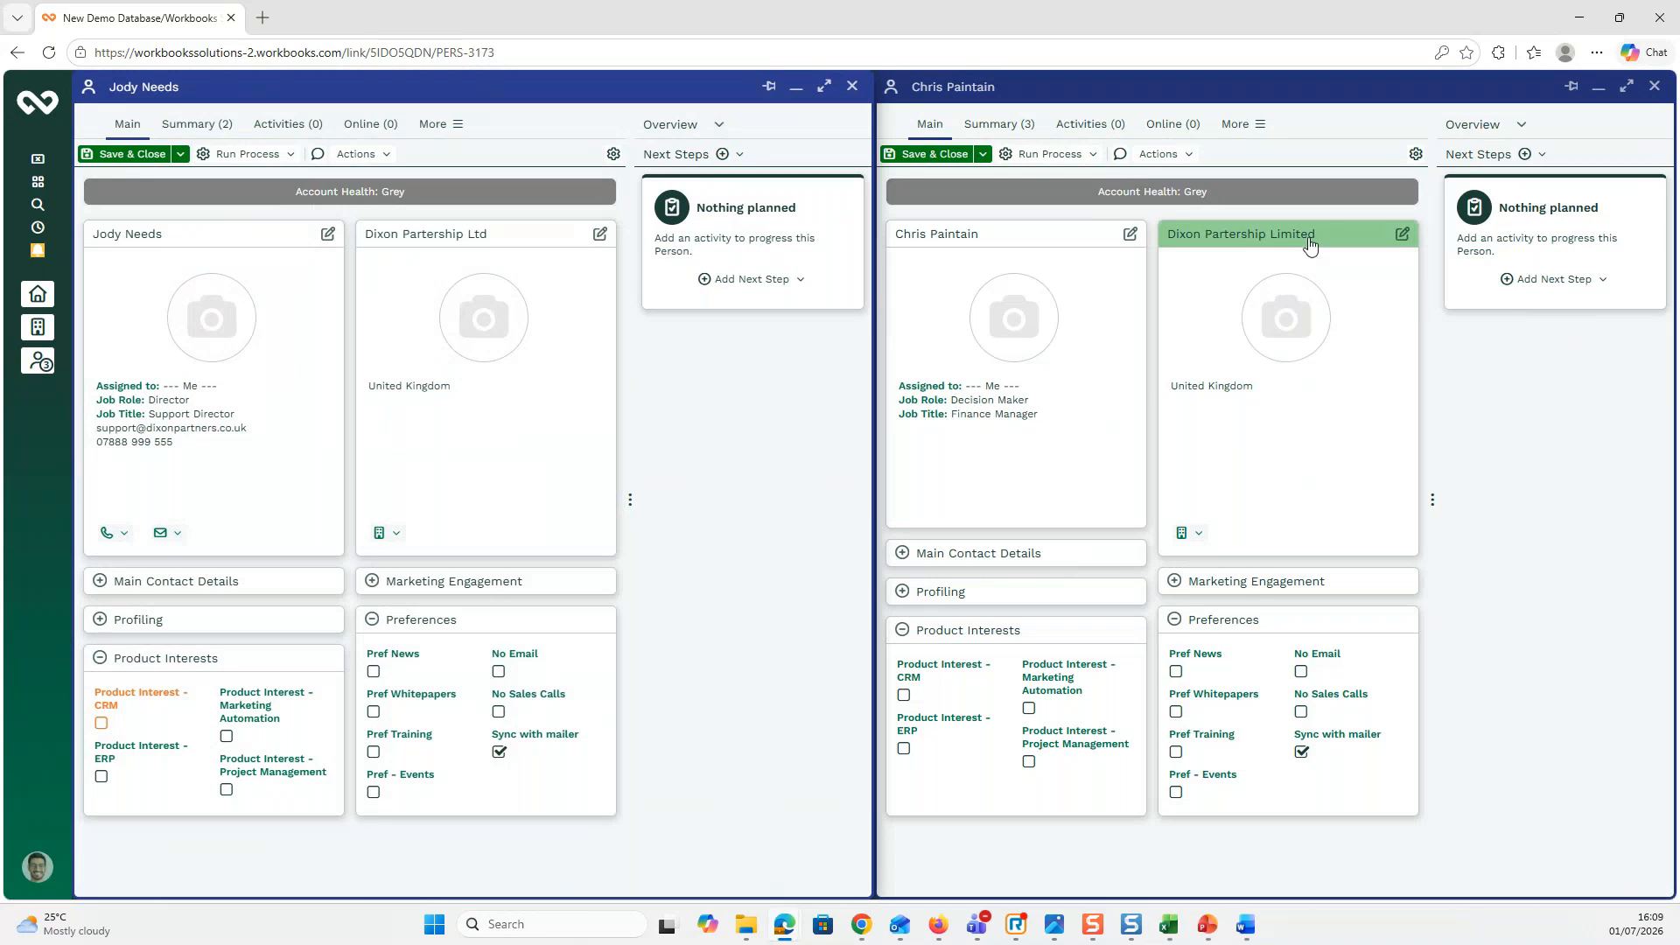
click(470, 244)
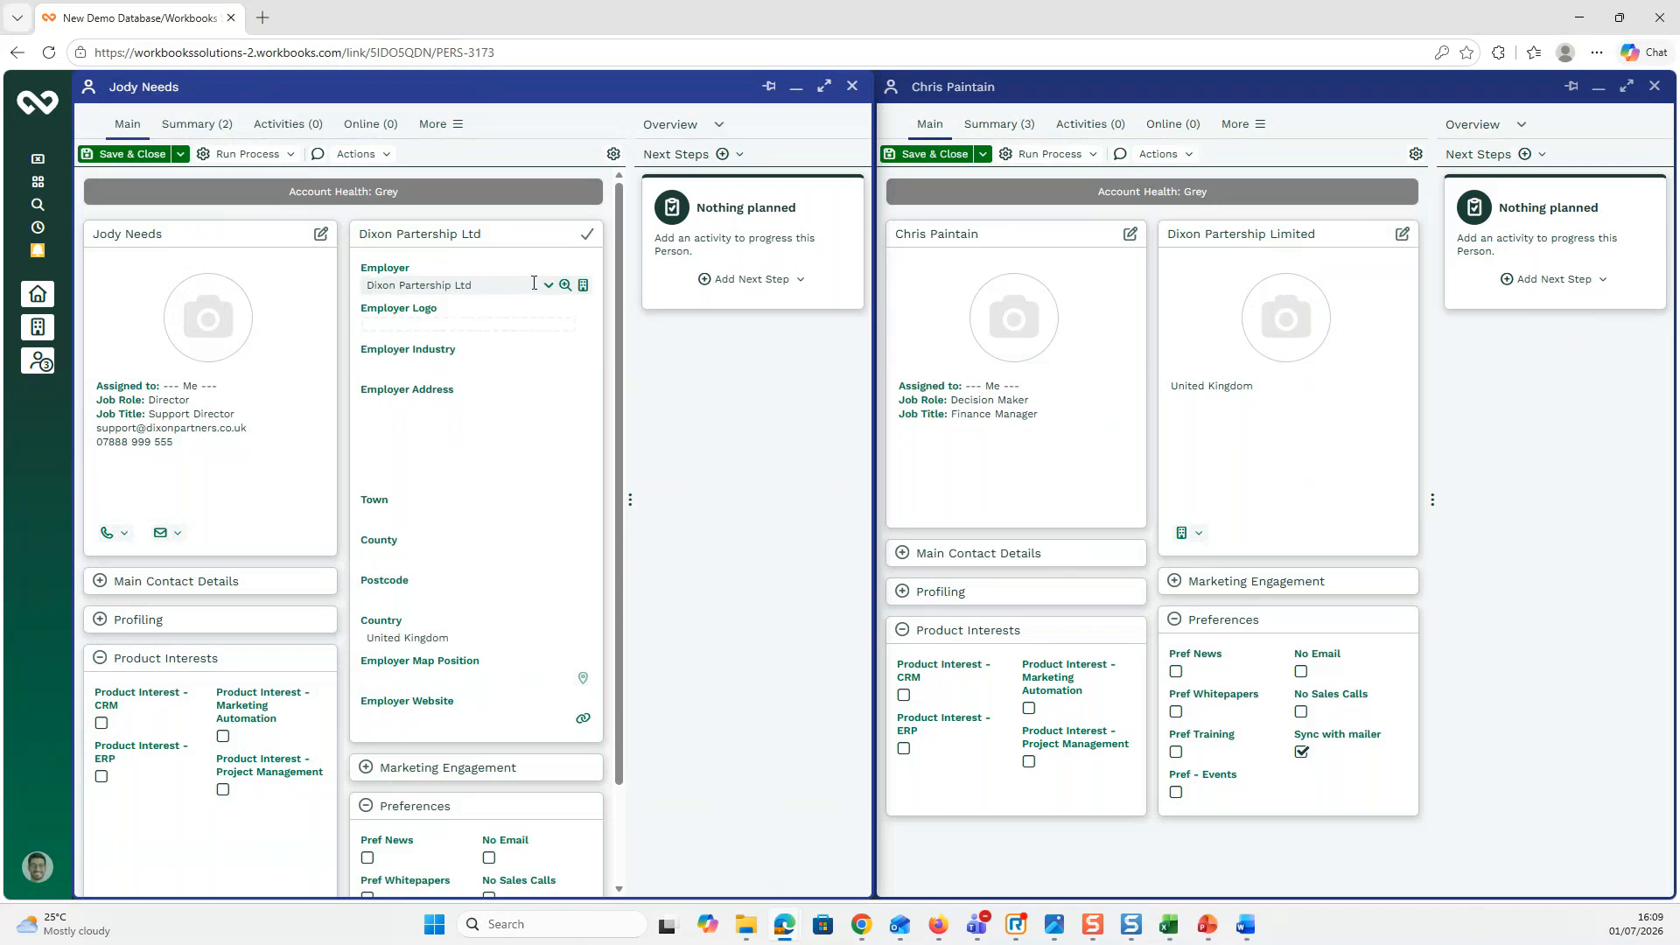
click(584, 287)
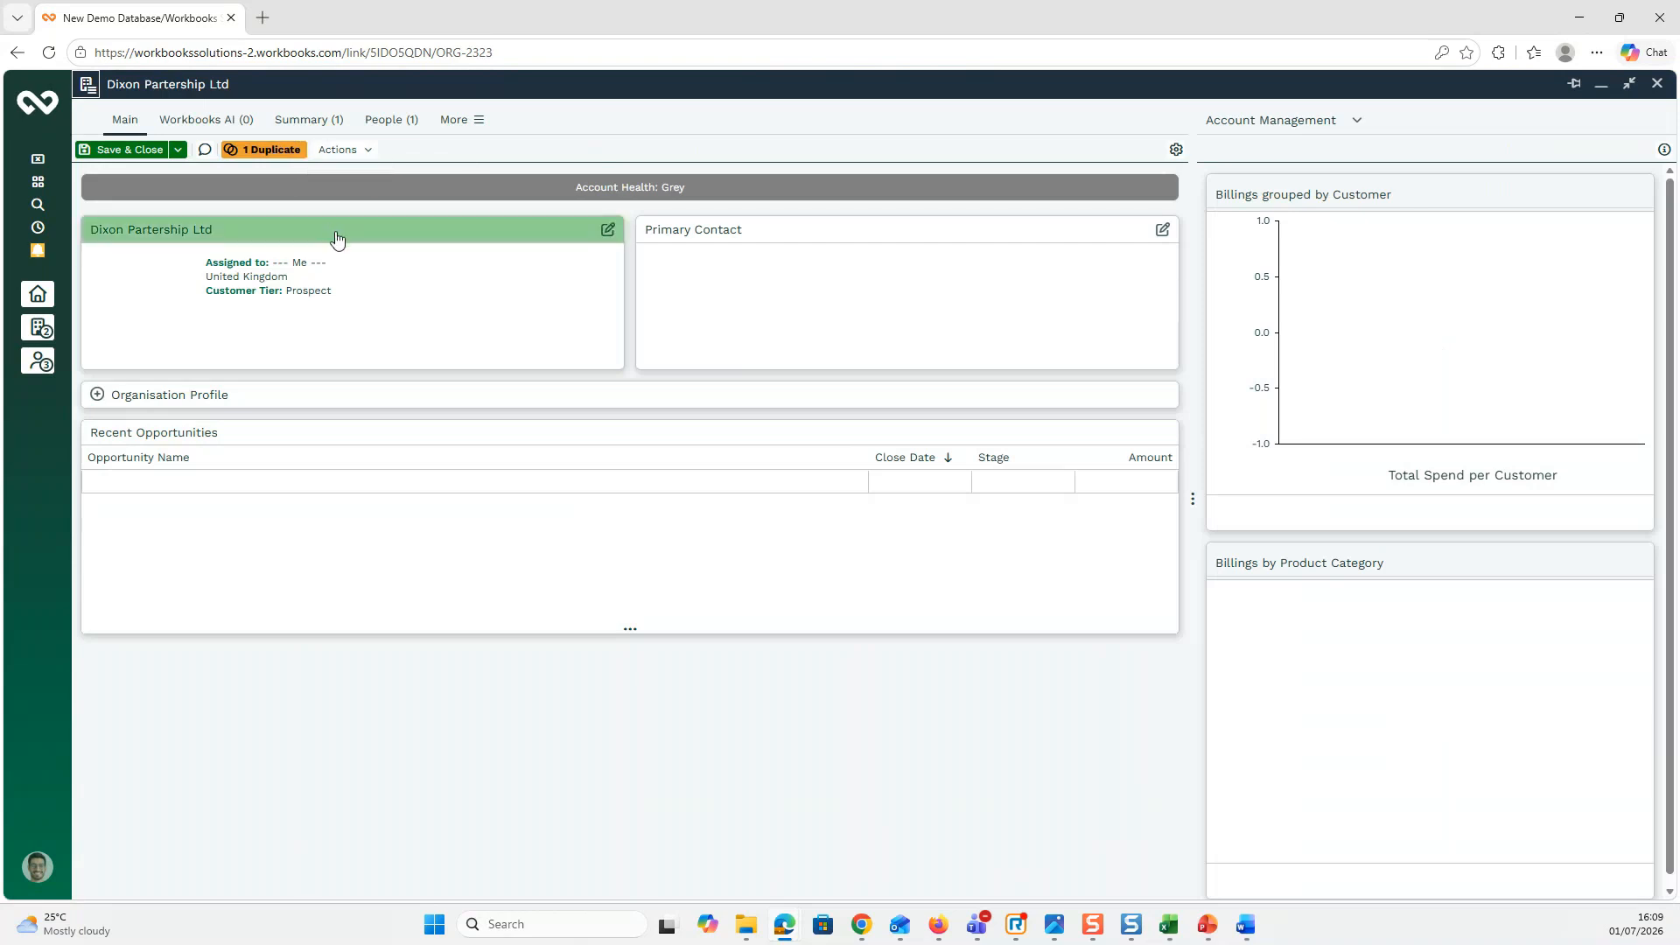
Step: From Dixon Partership Ltd's duplicate list, select Dixon Partership Limited and start merging it
click(273, 151)
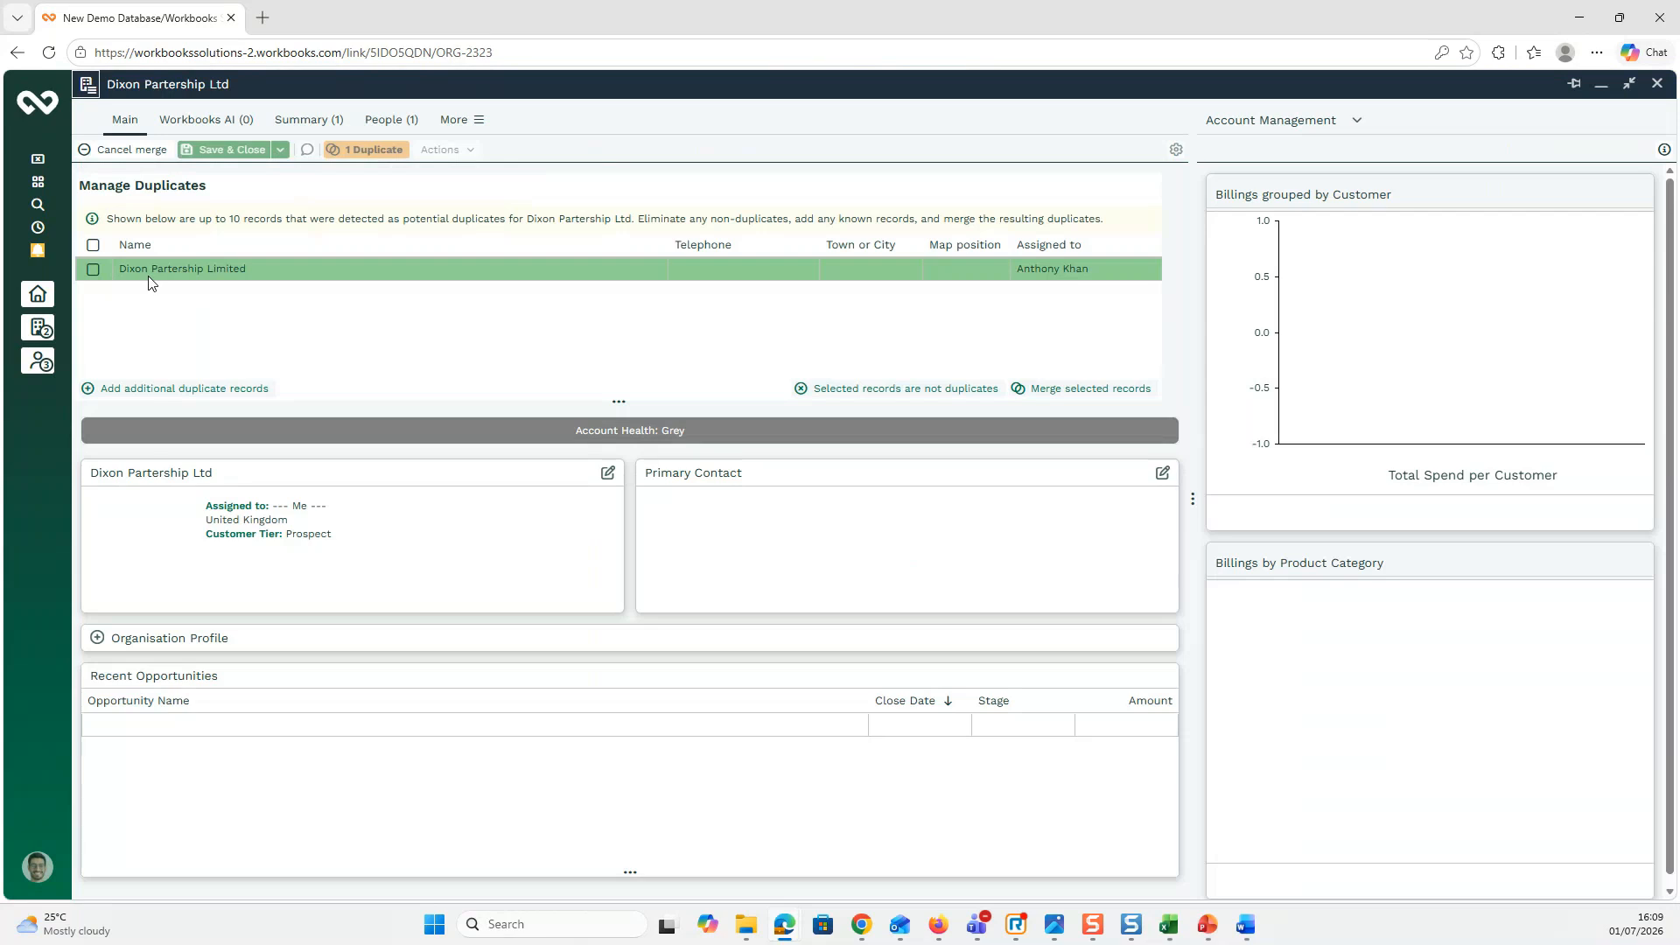
click(93, 269)
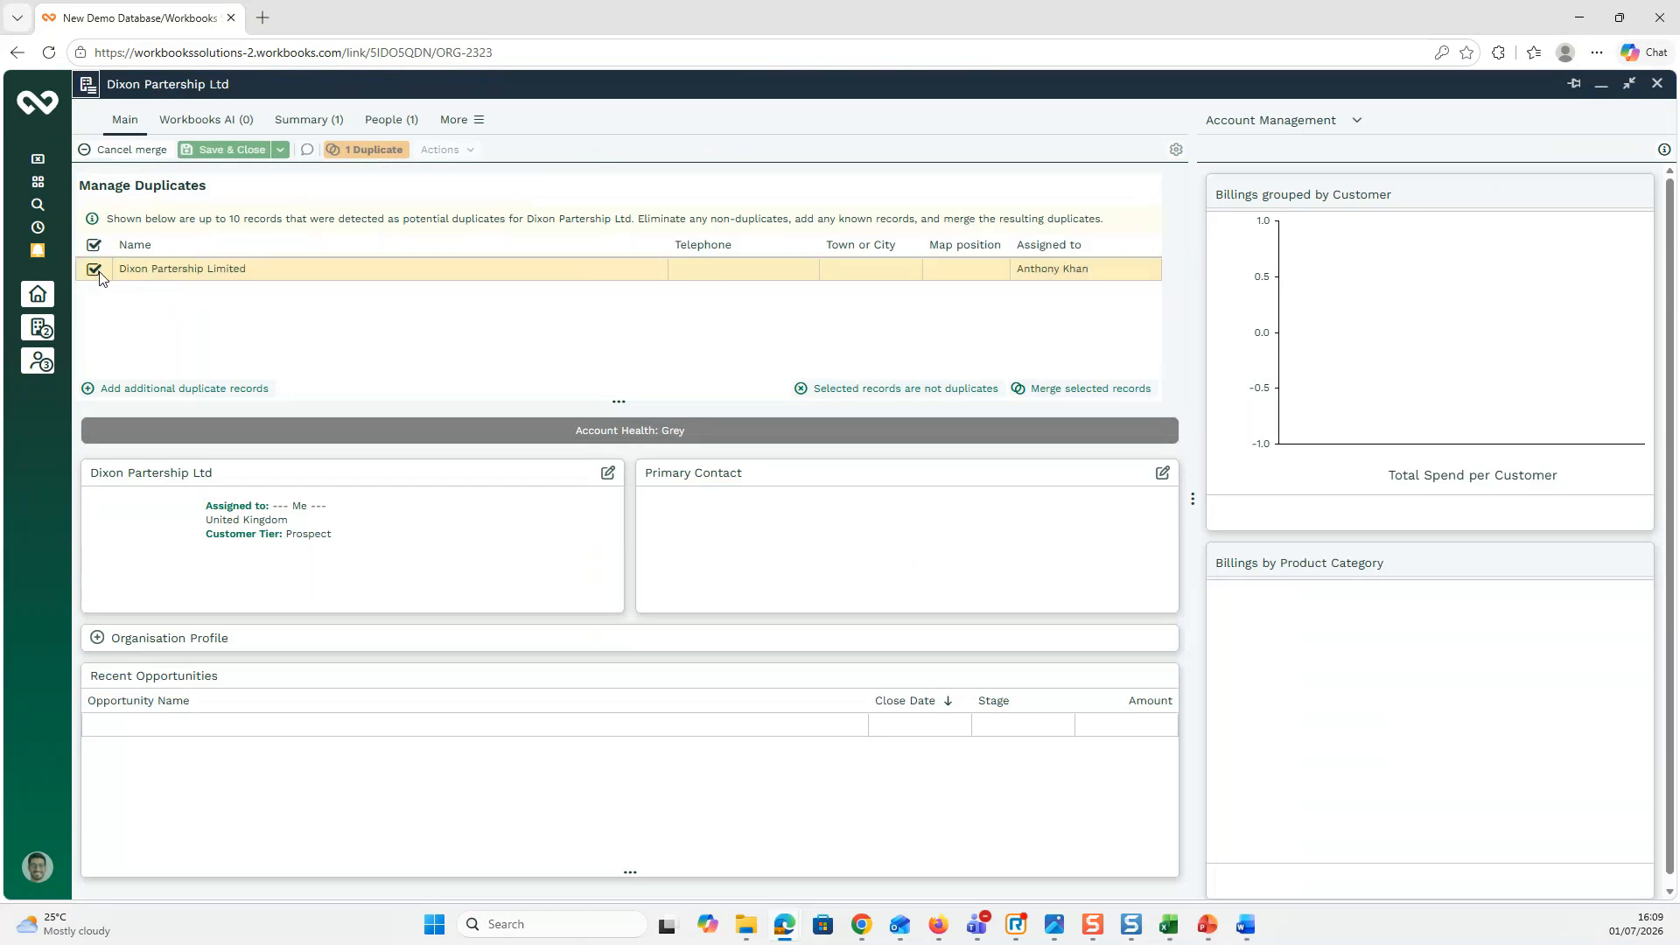
click(1107, 395)
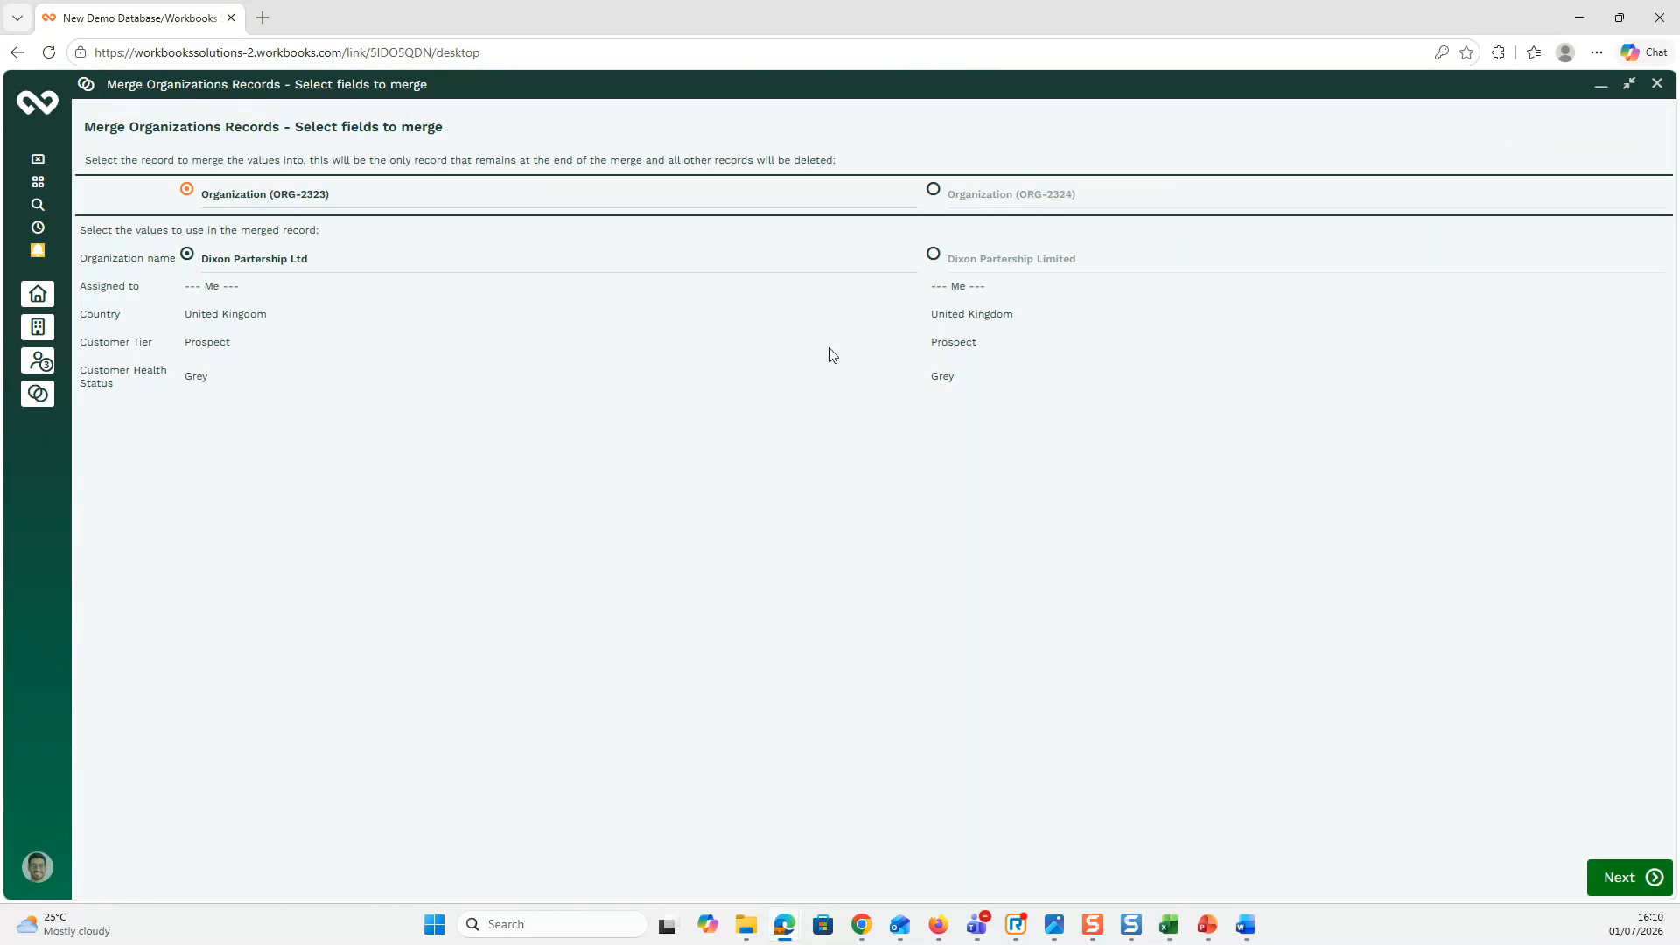
Step: Keep Dixon Partership Ltd (ORG-2323) values and confirm merging ORG-2324 into it
click(1615, 876)
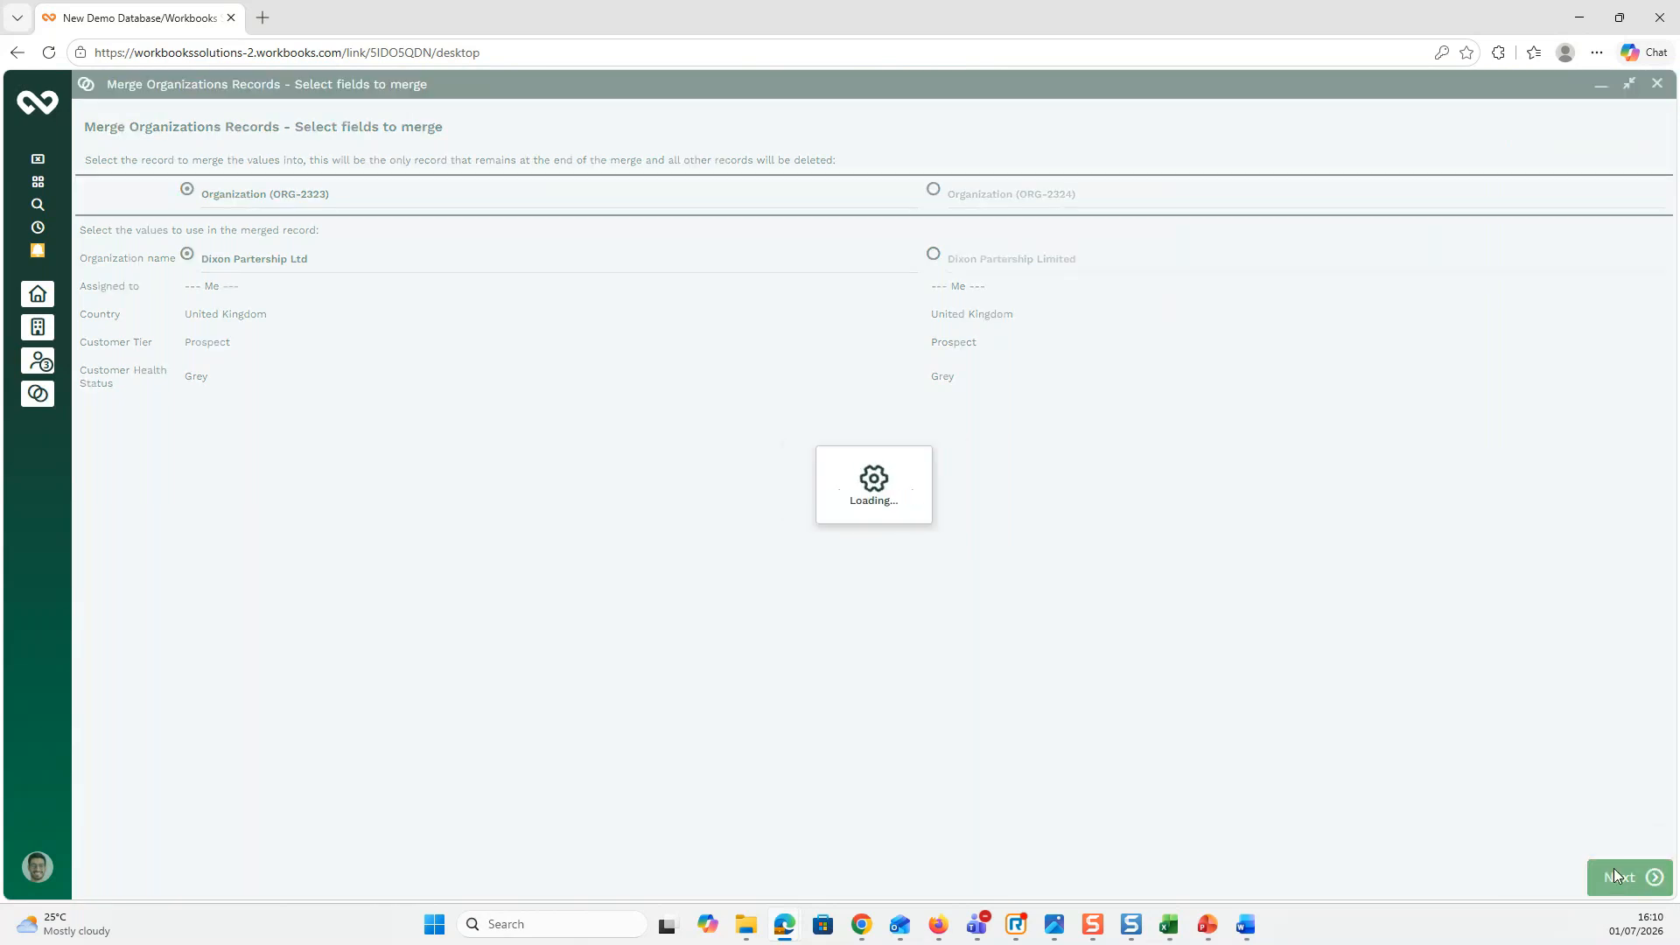
click(1622, 886)
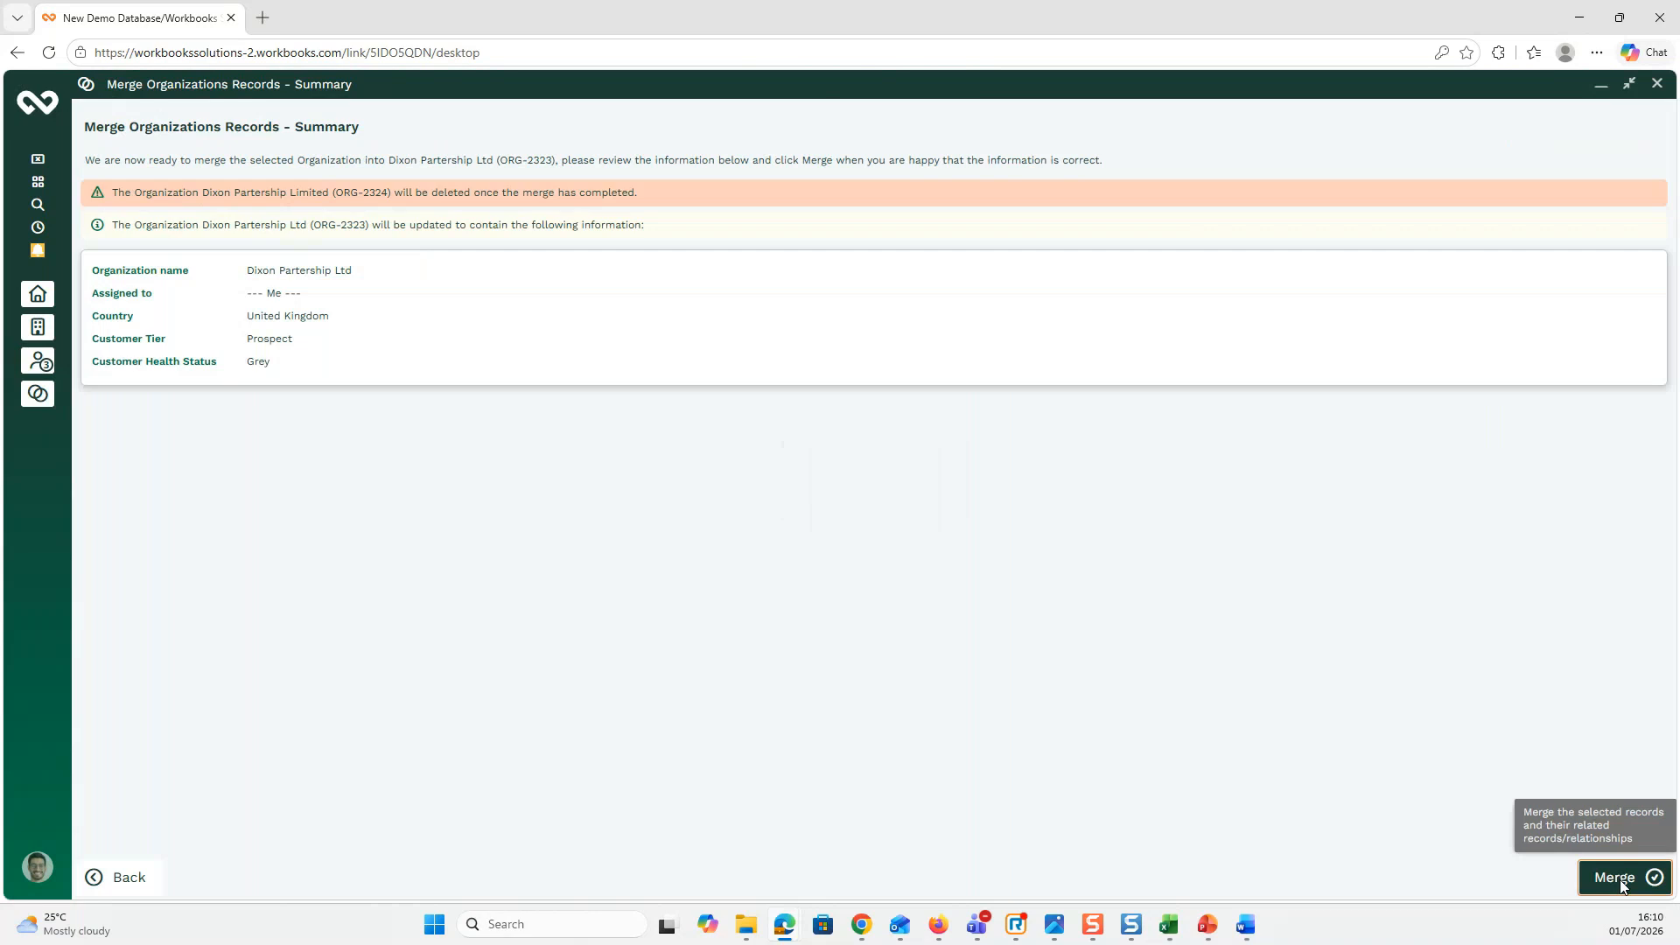
click(813, 543)
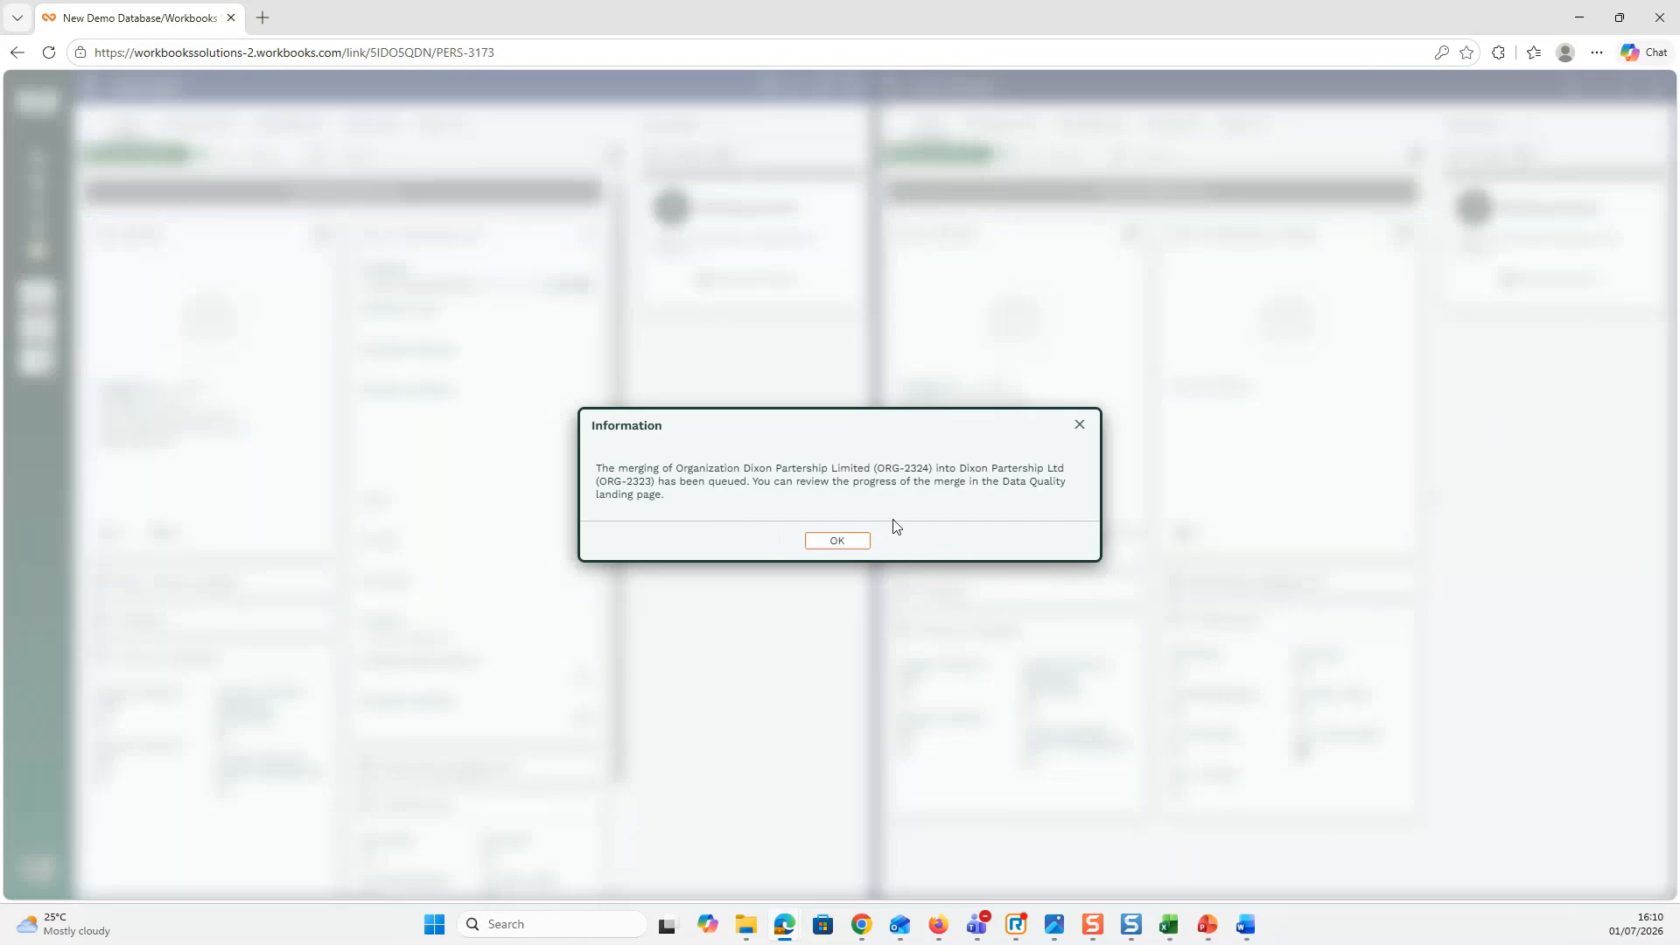
Step: Acknowledge the queued merge notice and close both open person record windows
click(836, 546)
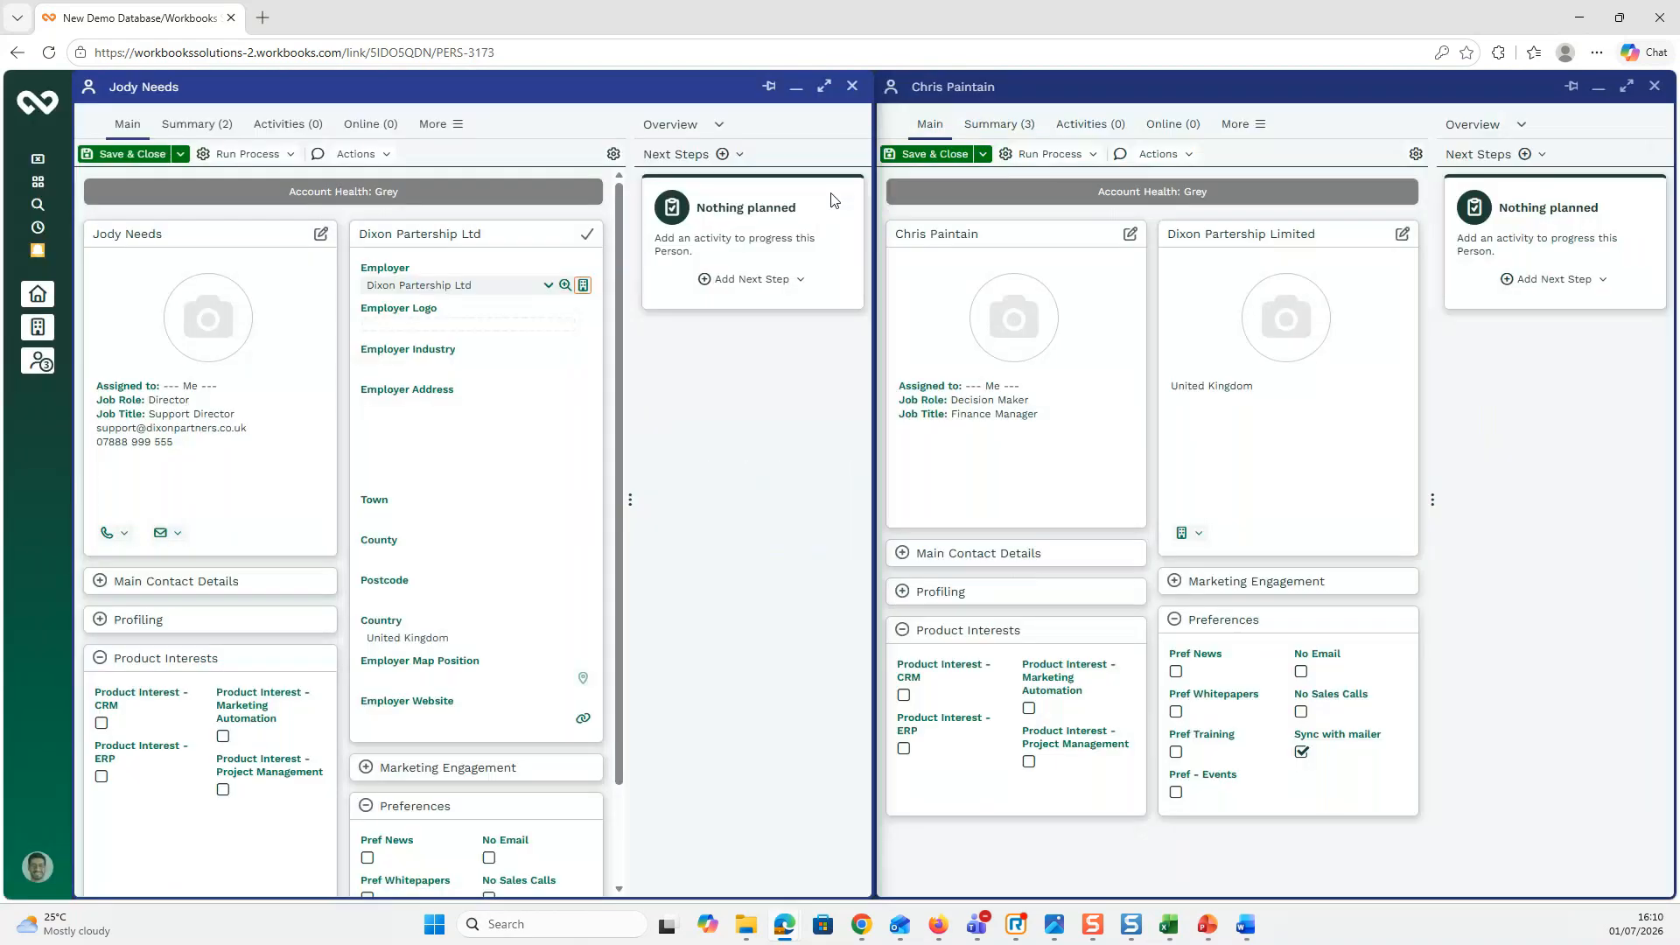
click(855, 88)
click(1656, 88)
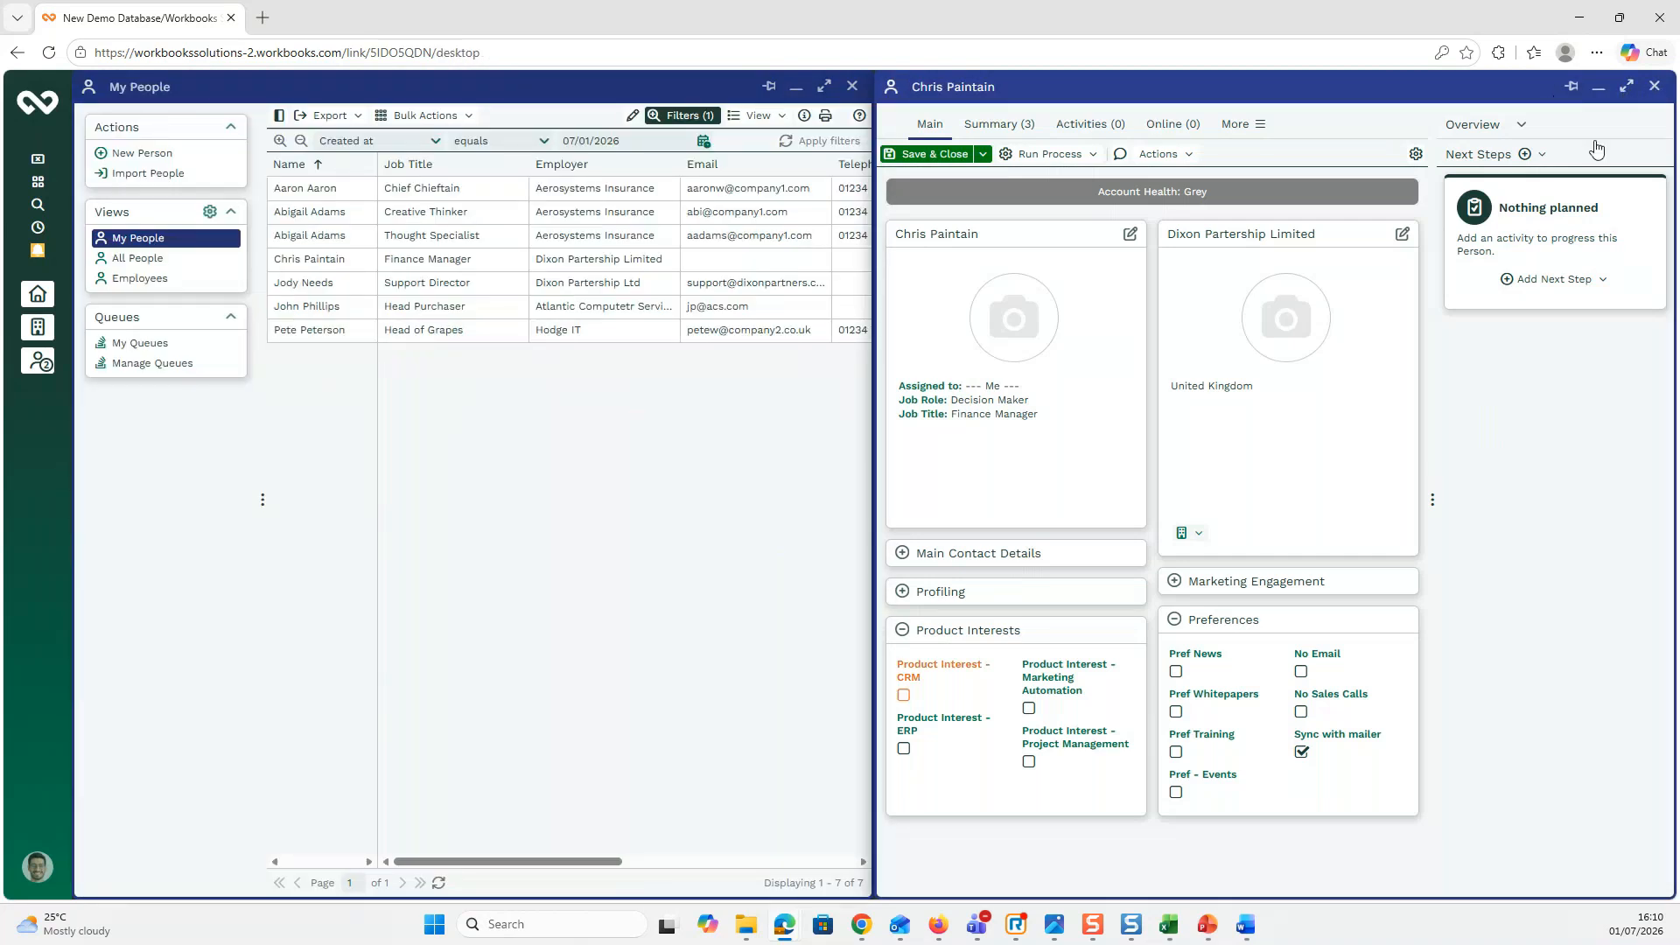
Step: From the maximised My People list, open the Thought Specialist and Creative Thinker duplicate person records
click(824, 86)
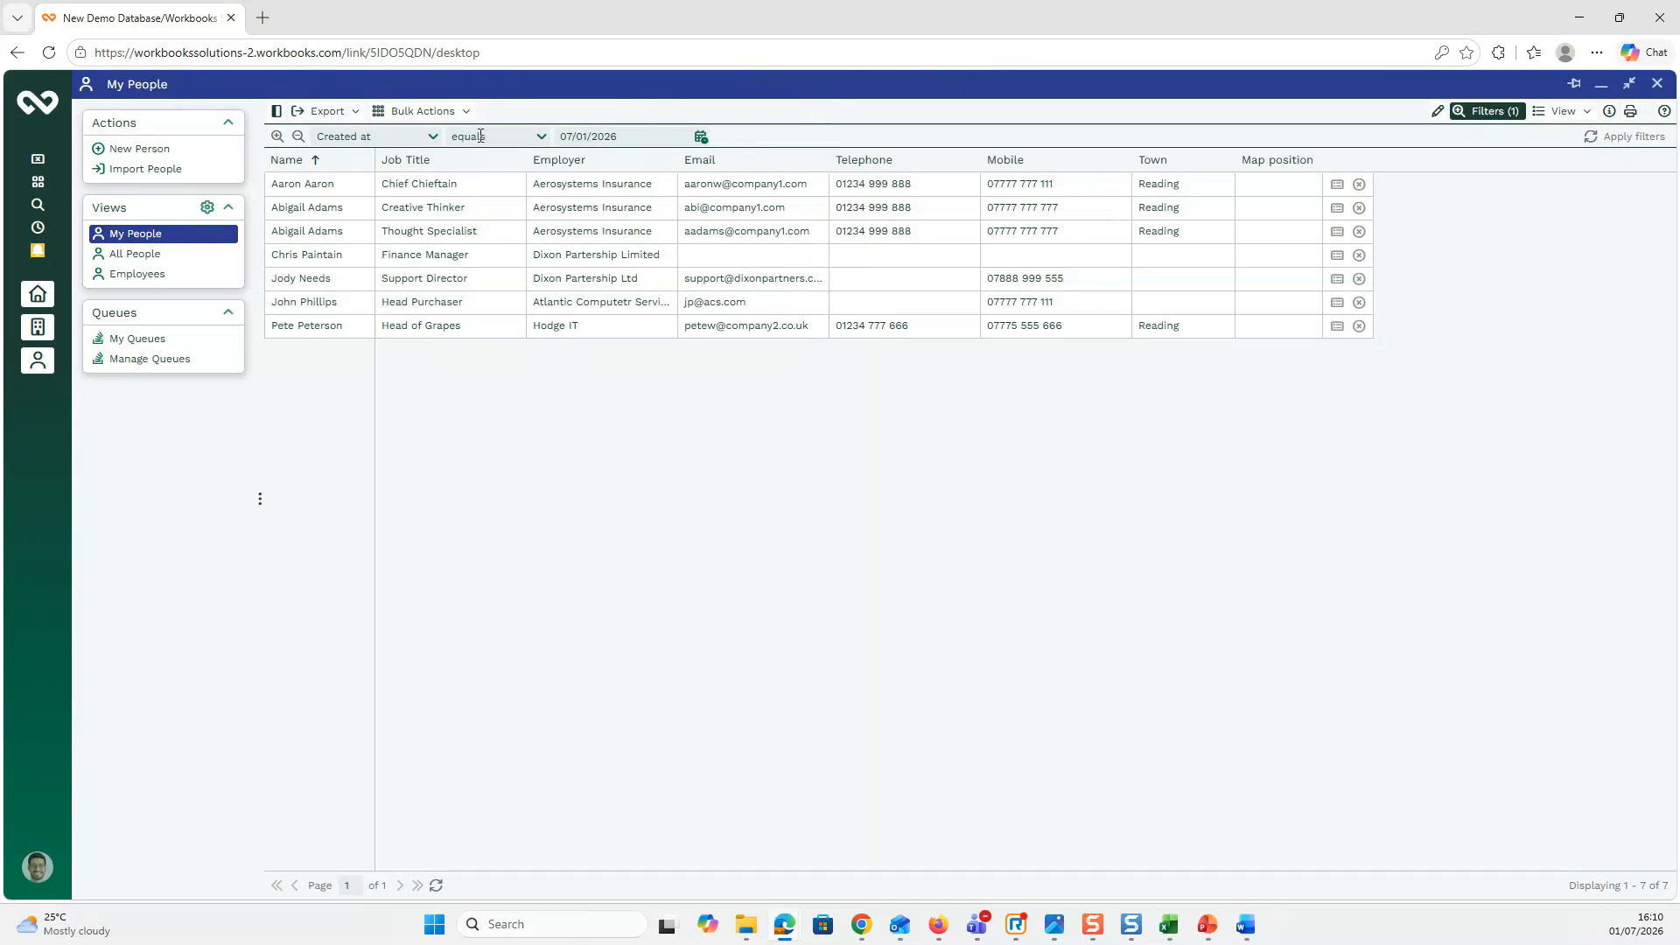
click(298, 234)
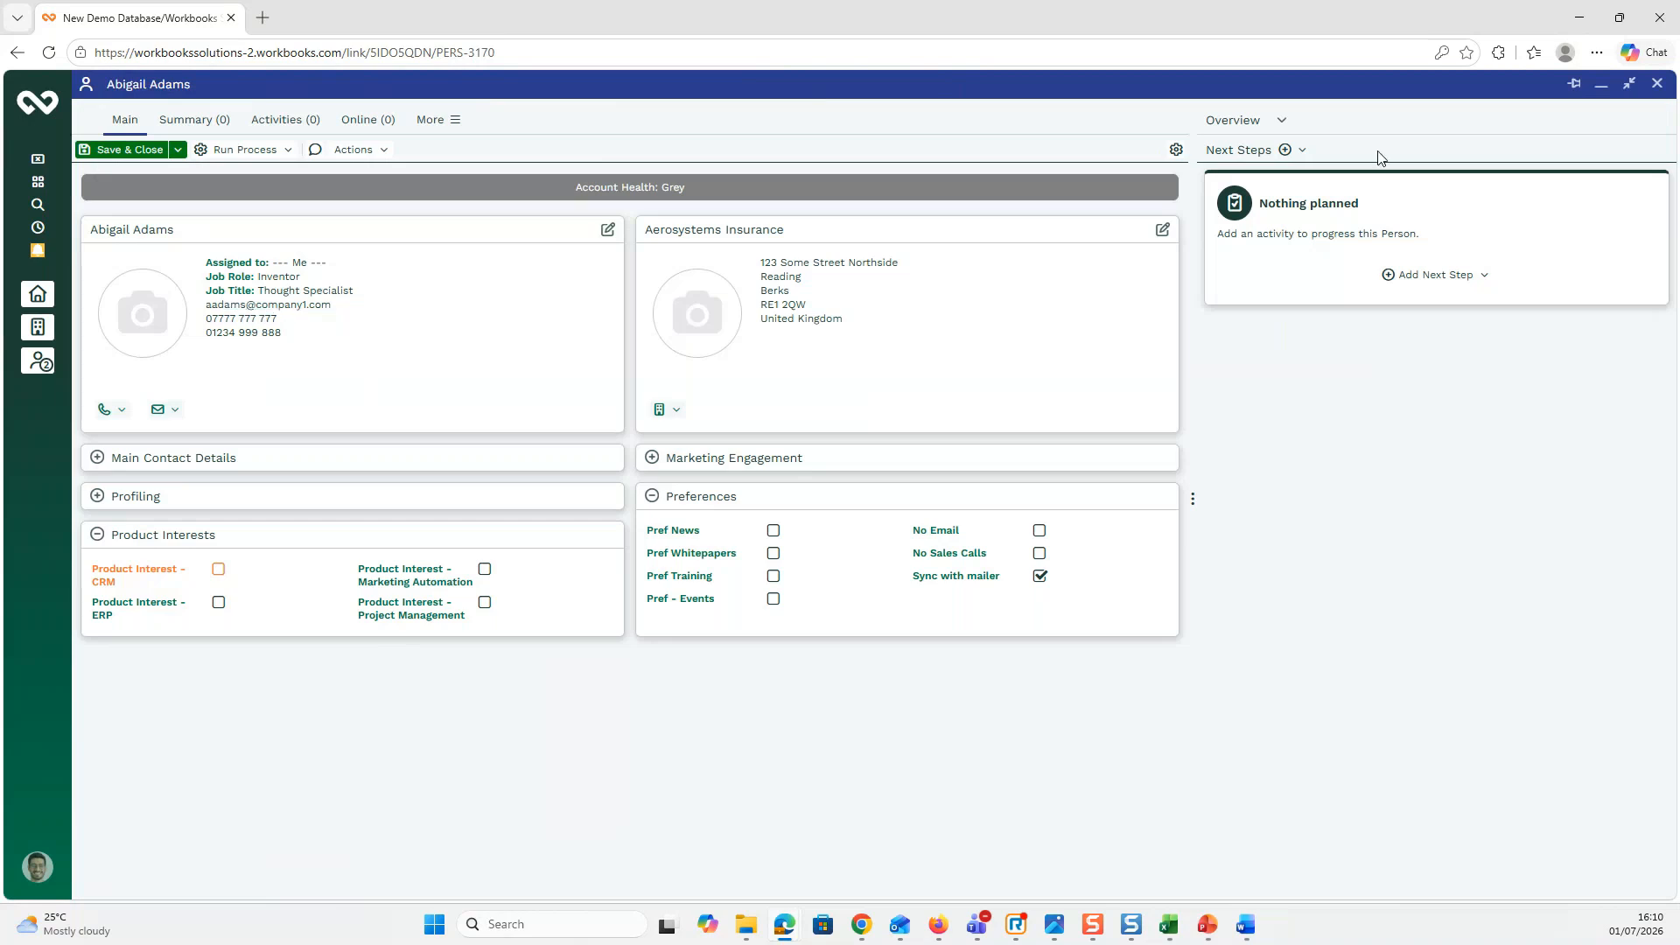
click(1603, 88)
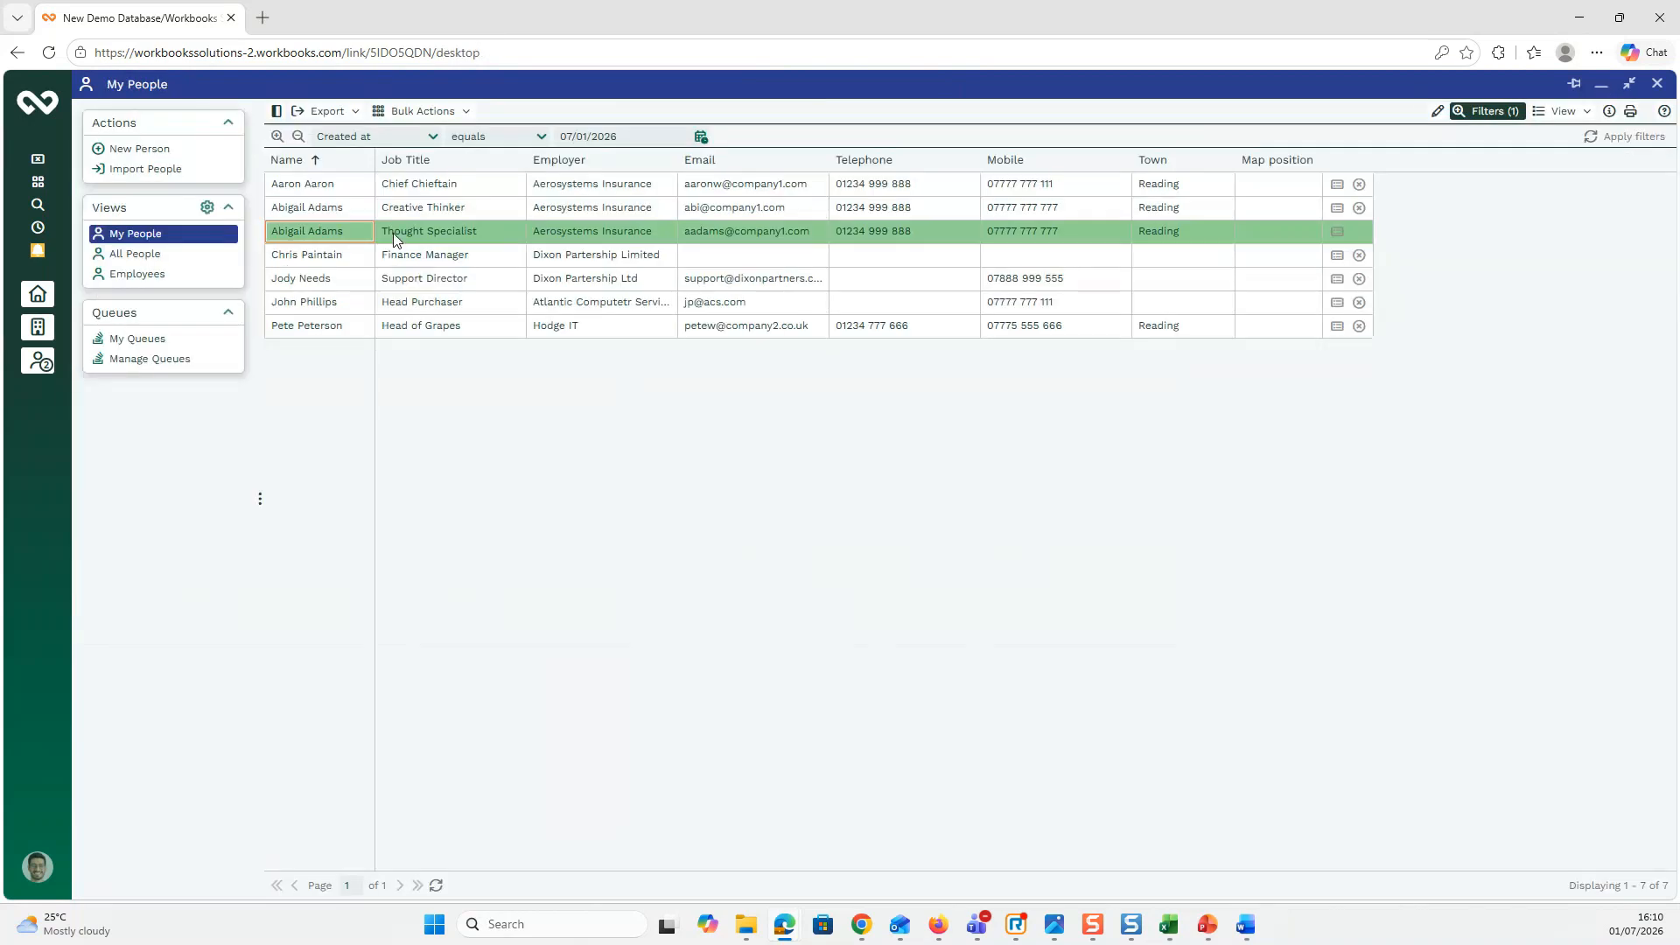
click(324, 213)
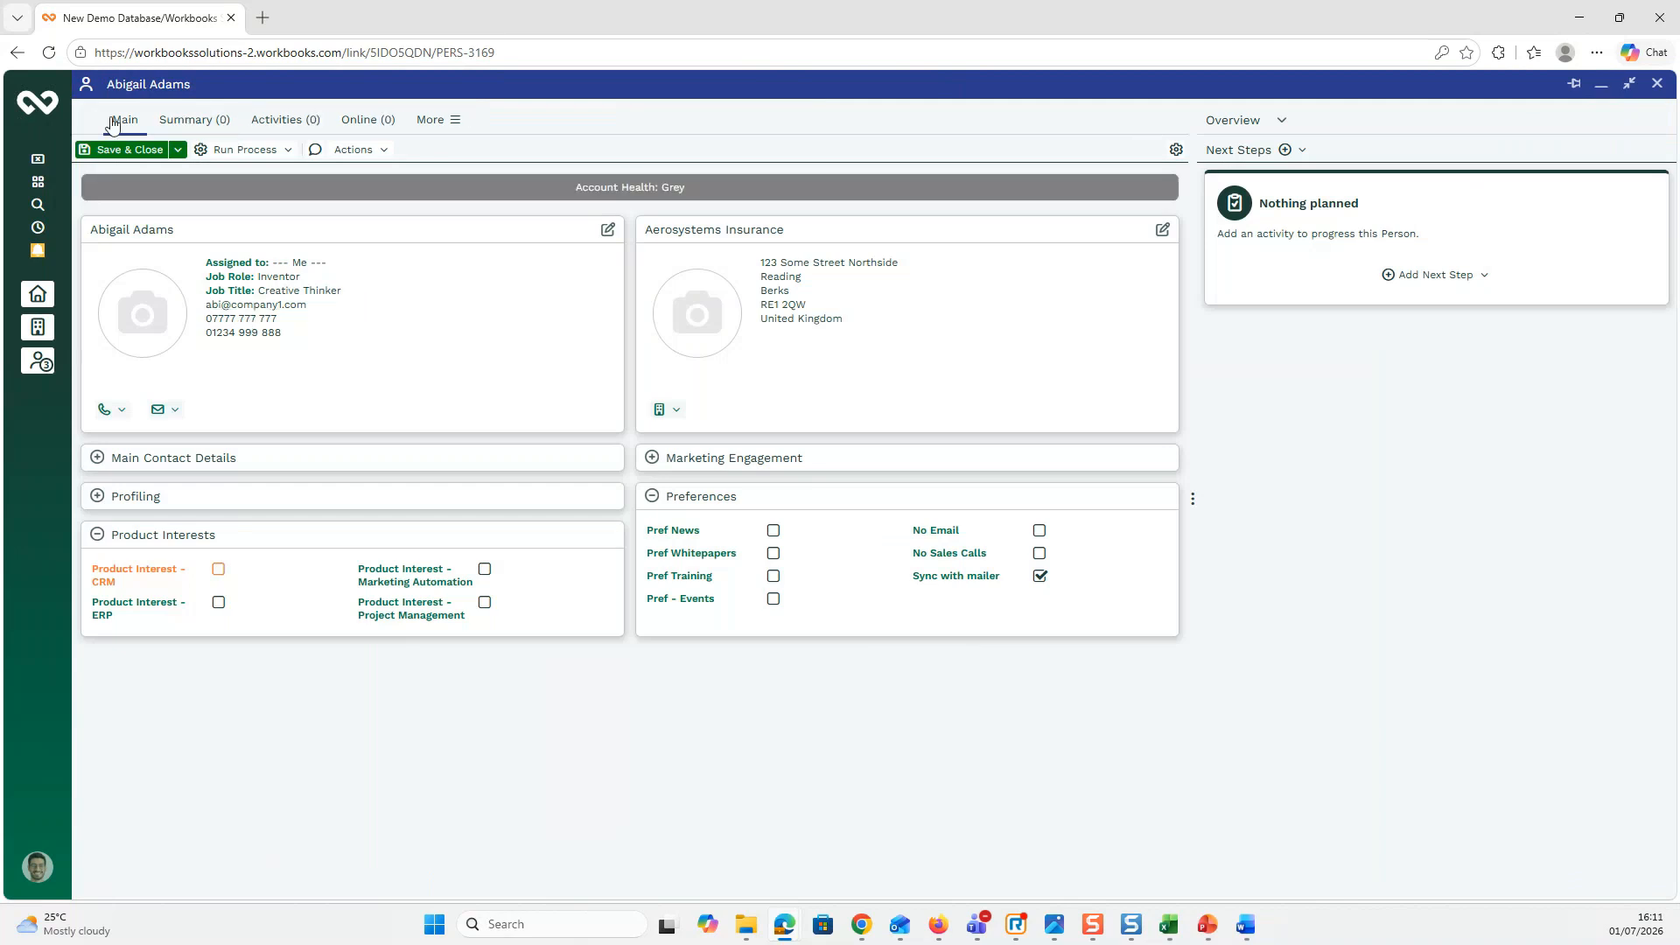
Step: Snap the Creative Thinker record to the left half and the Thought Specialist record to the right
click(93, 95)
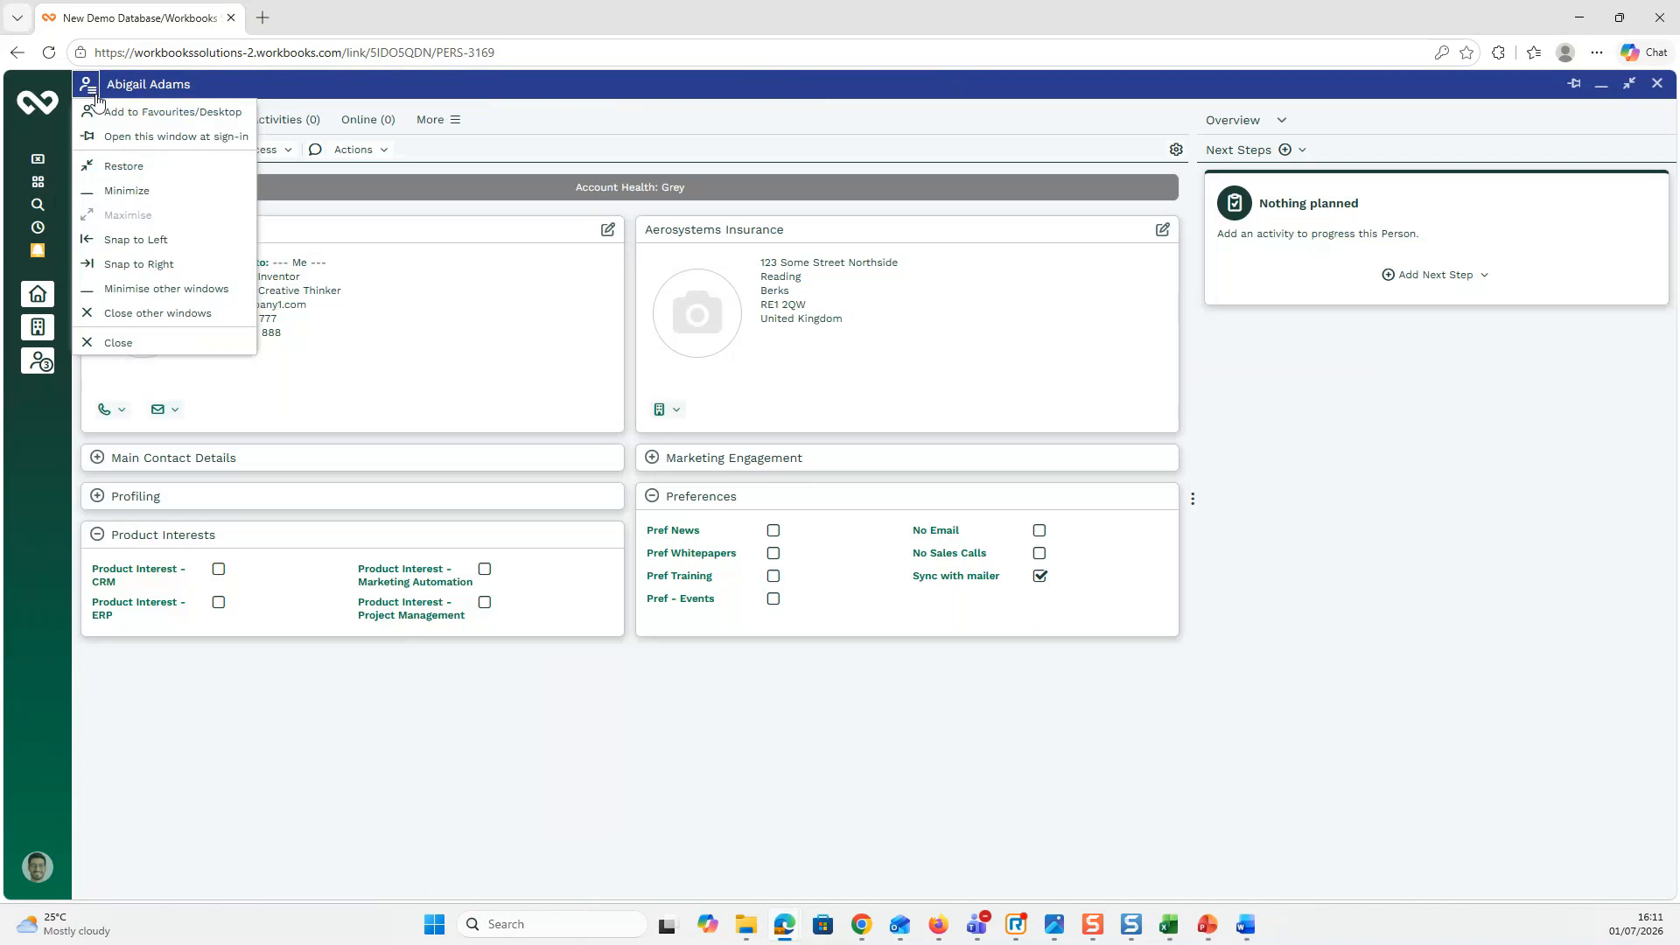
click(136, 242)
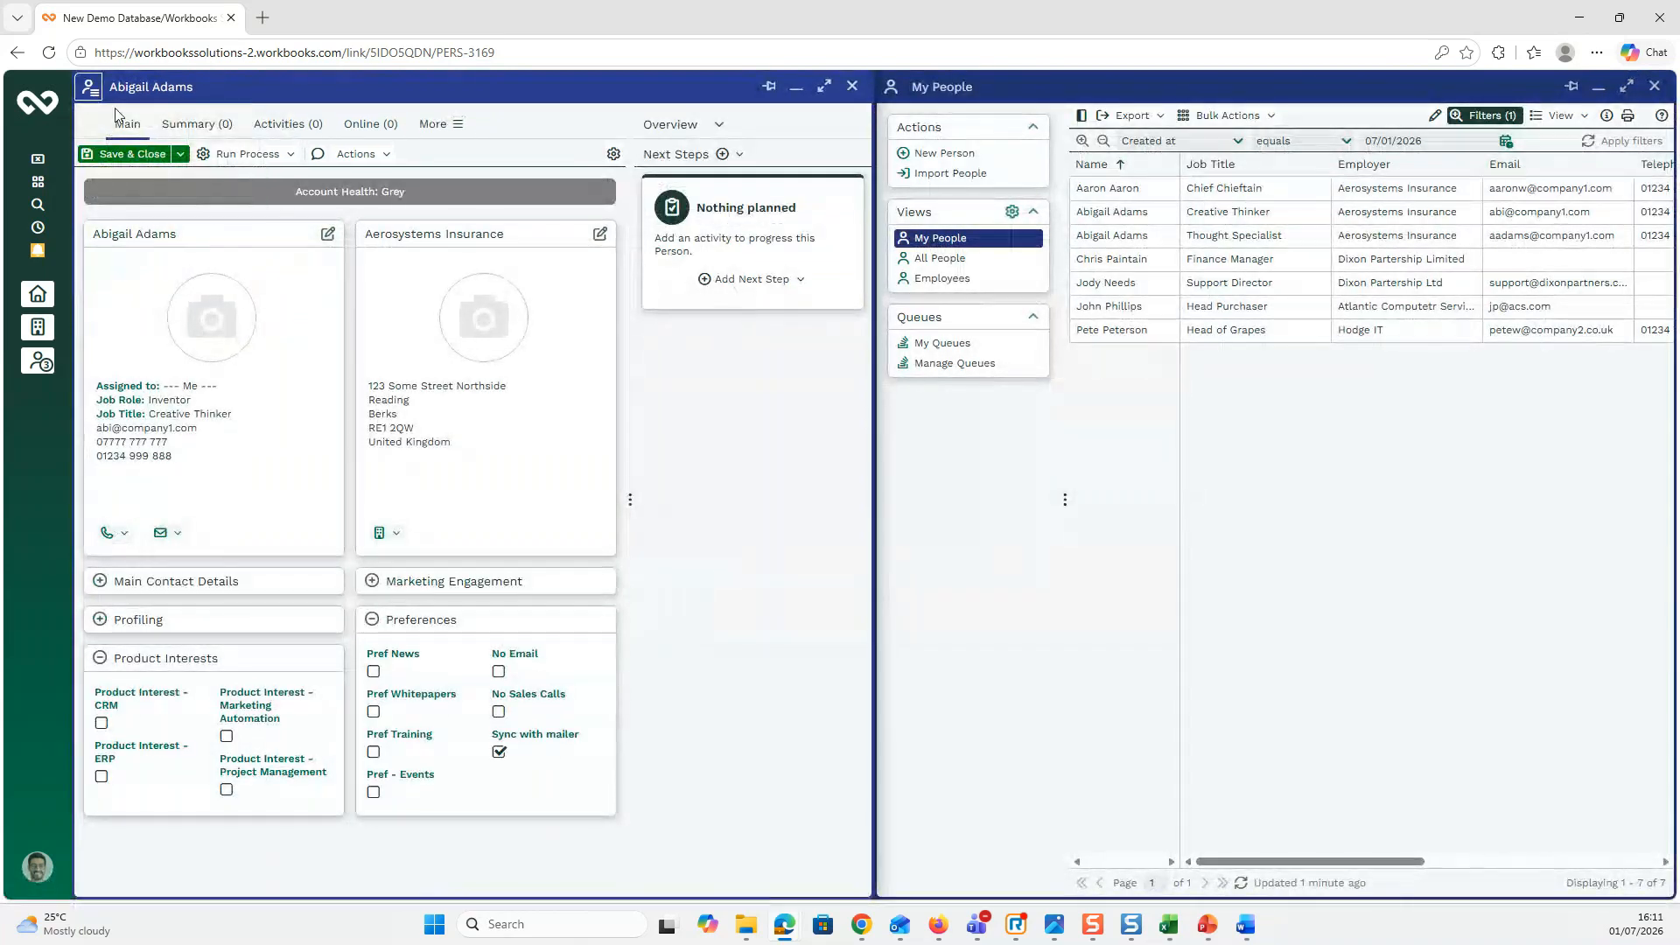
click(33, 367)
click(118, 381)
click(87, 88)
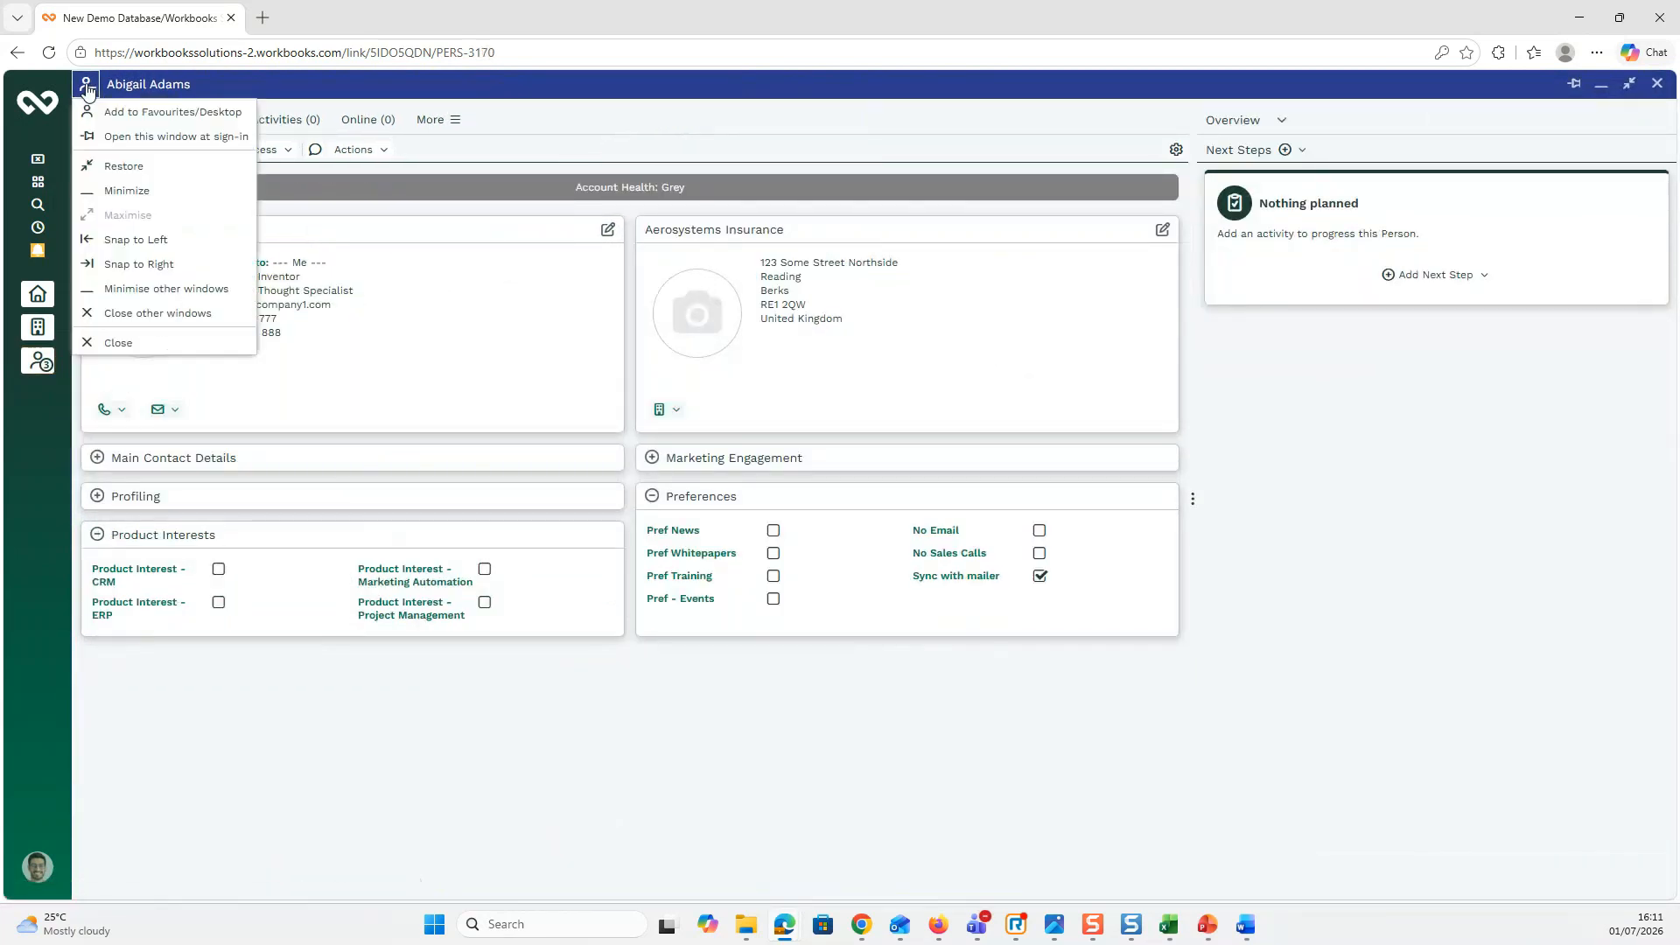
click(145, 265)
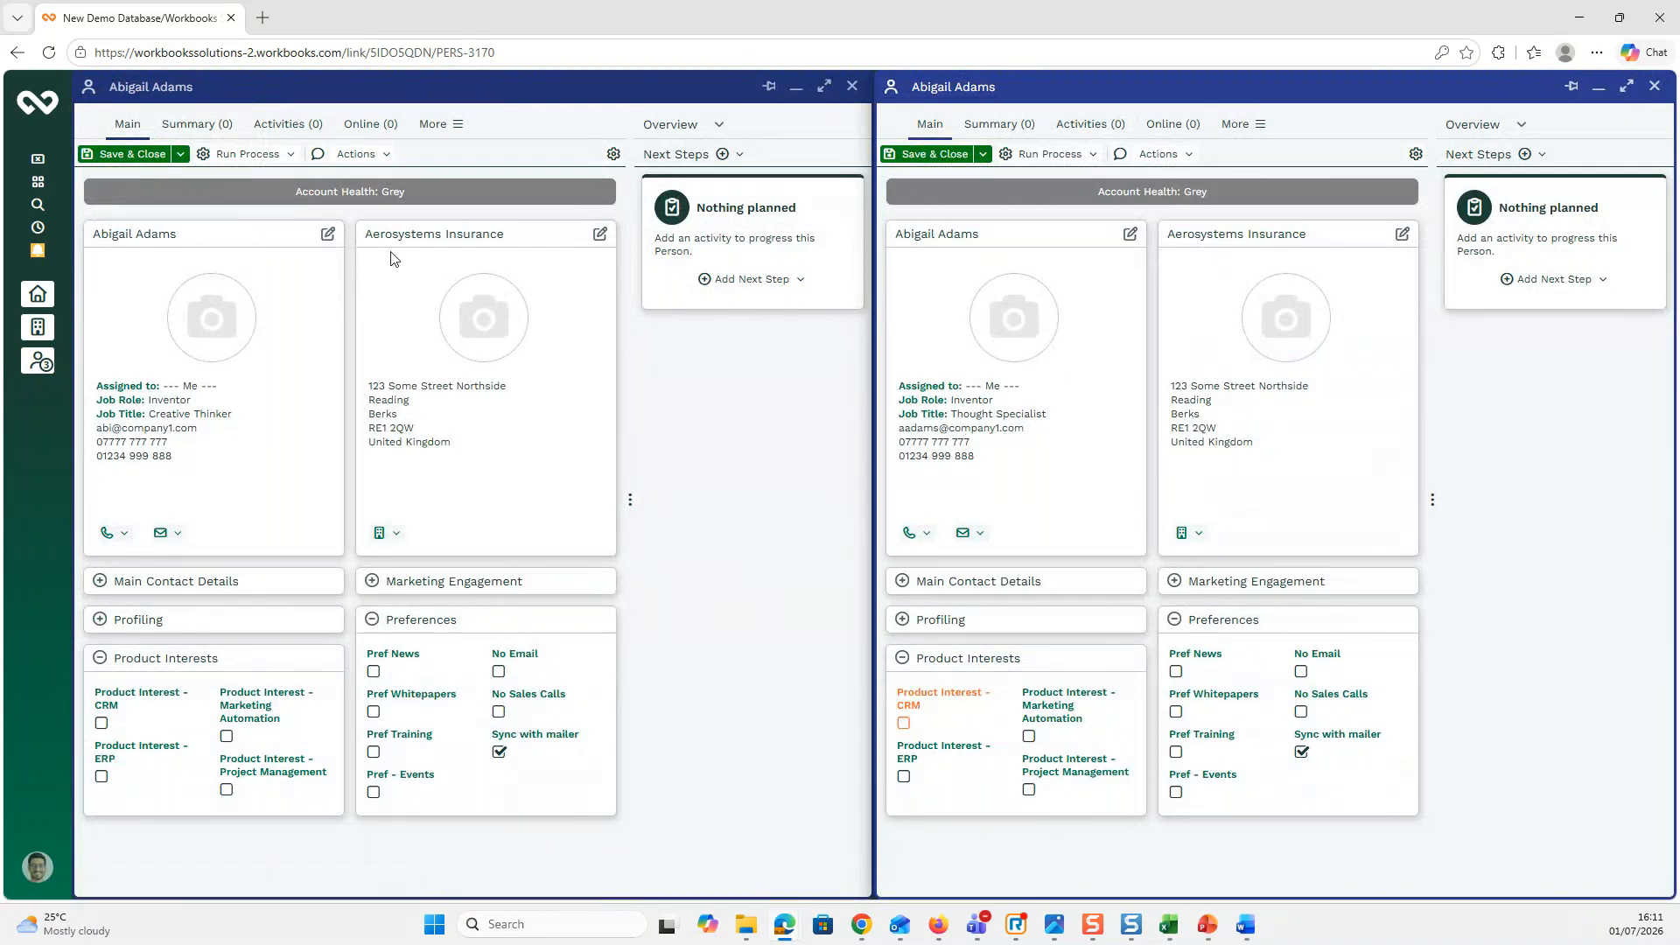
click(389, 164)
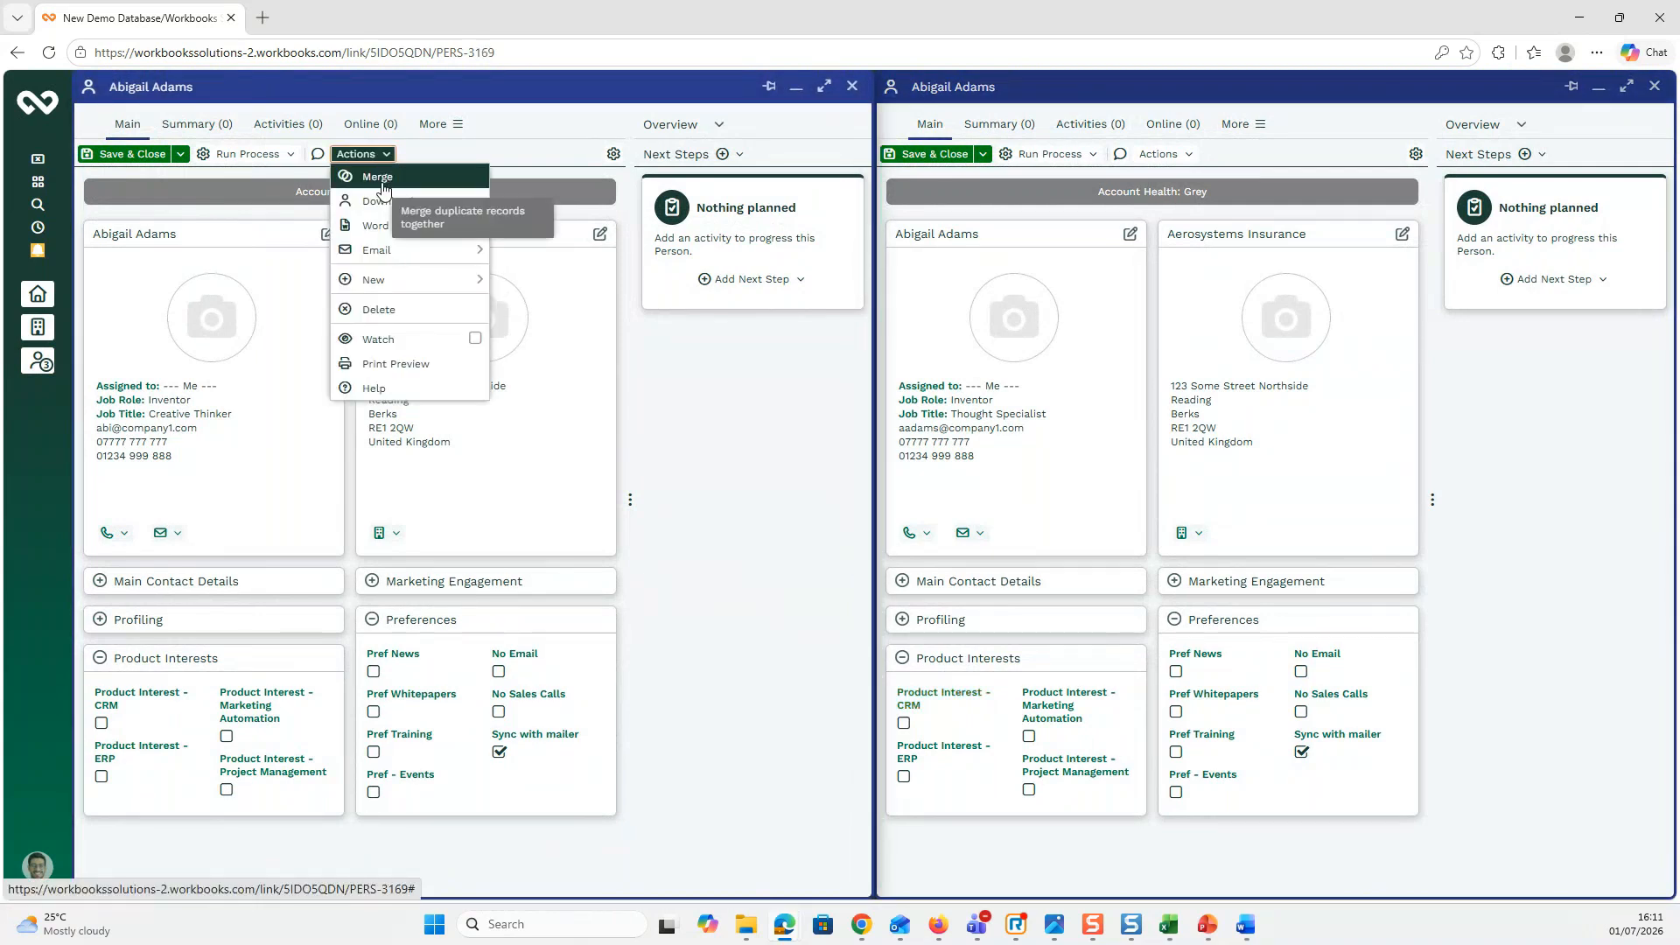
Step: Start a merge via Actions > Merge and add the Thought Specialist record (PERS-3170) as a duplicate
click(380, 177)
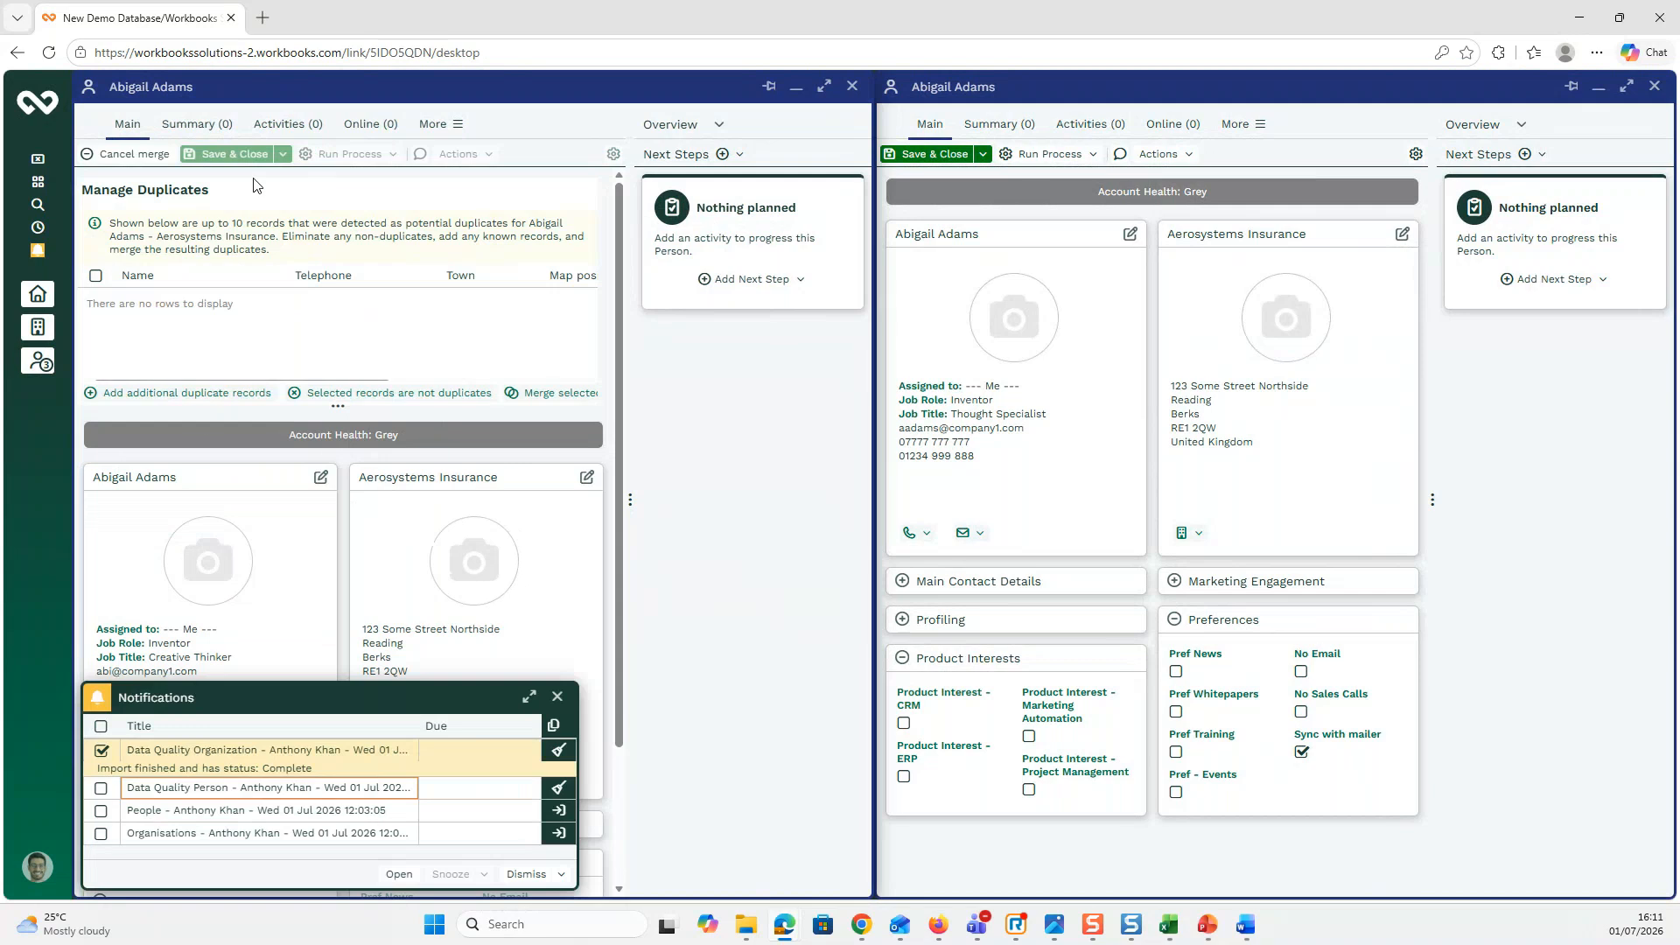
click(558, 697)
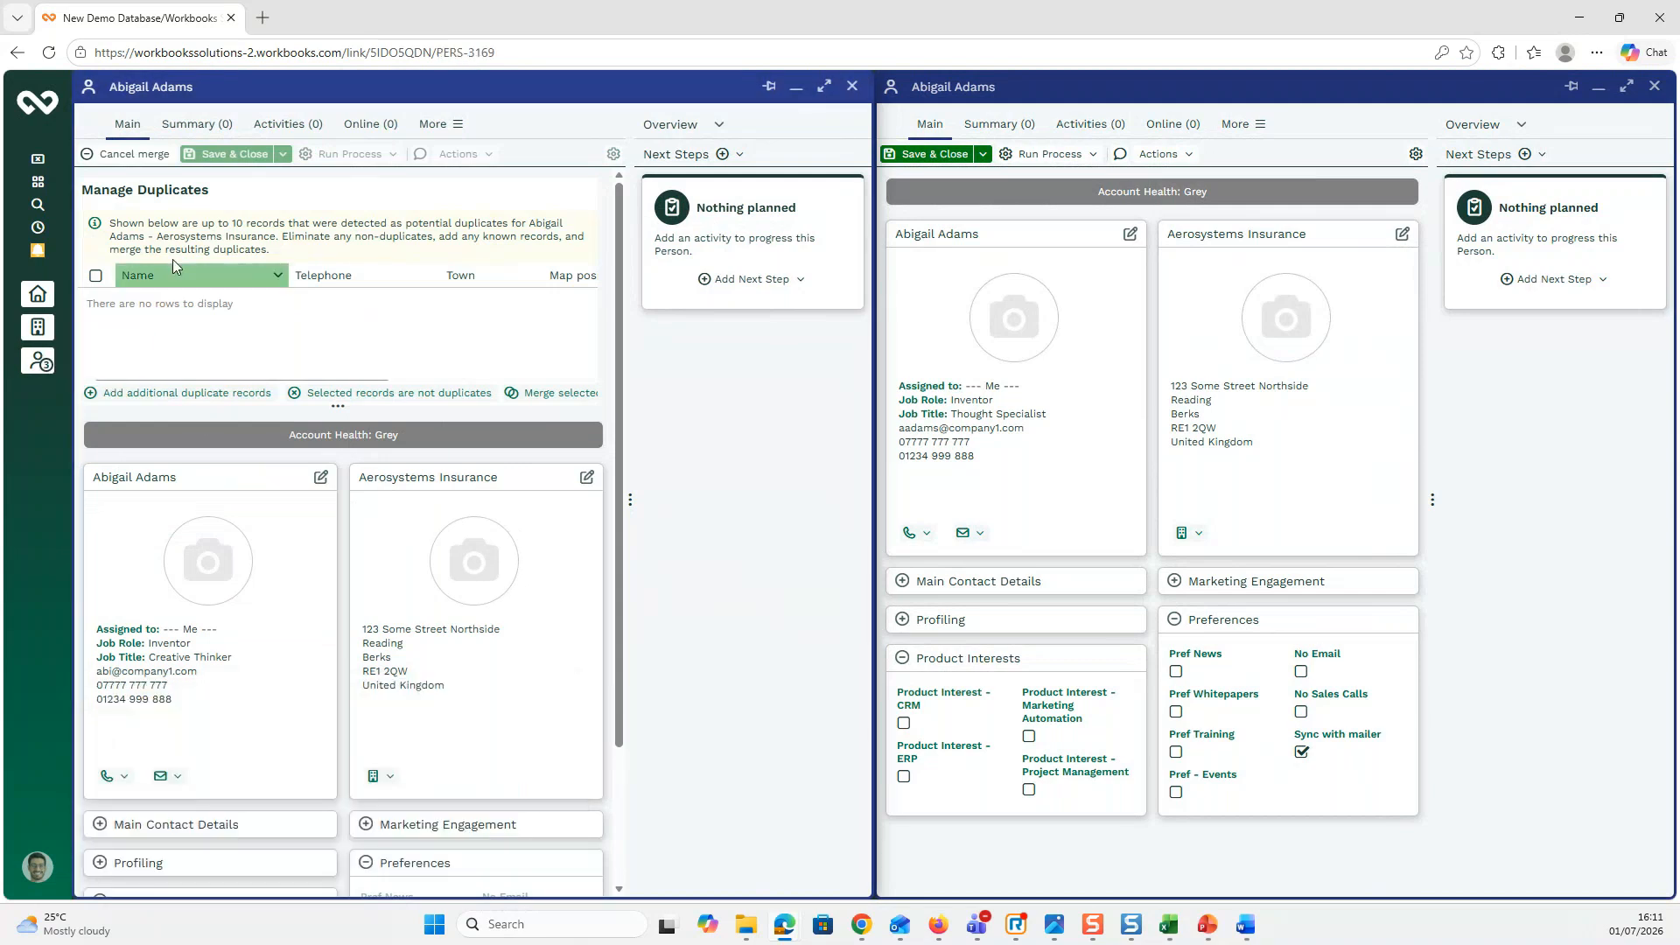
click(168, 396)
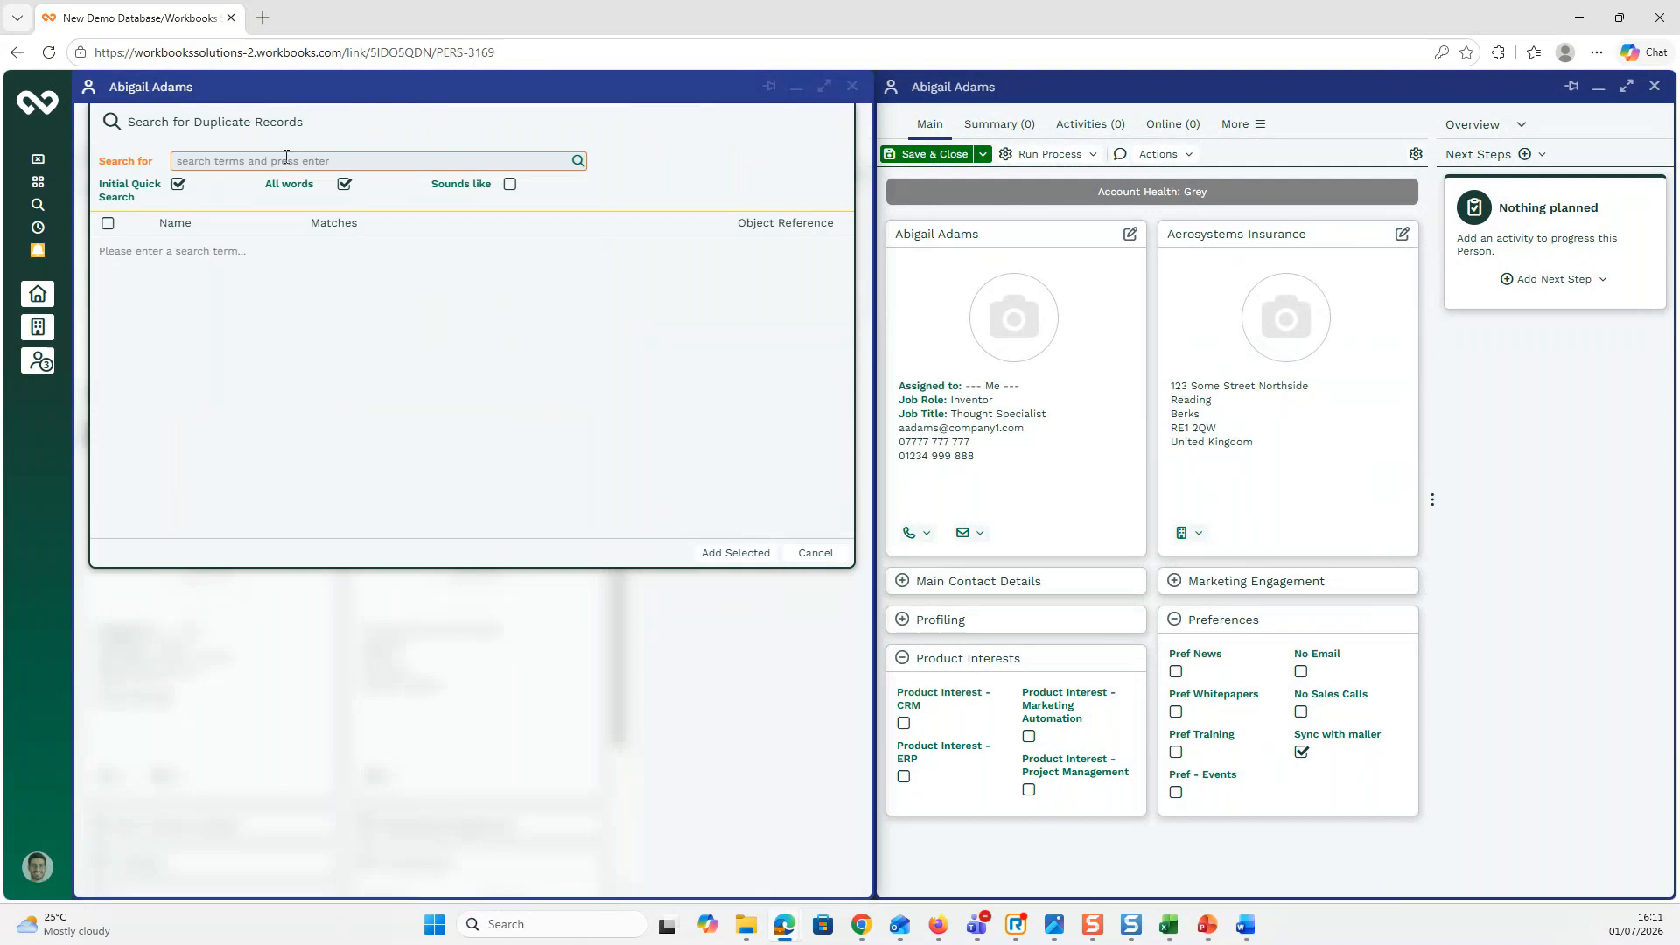
click(577, 162)
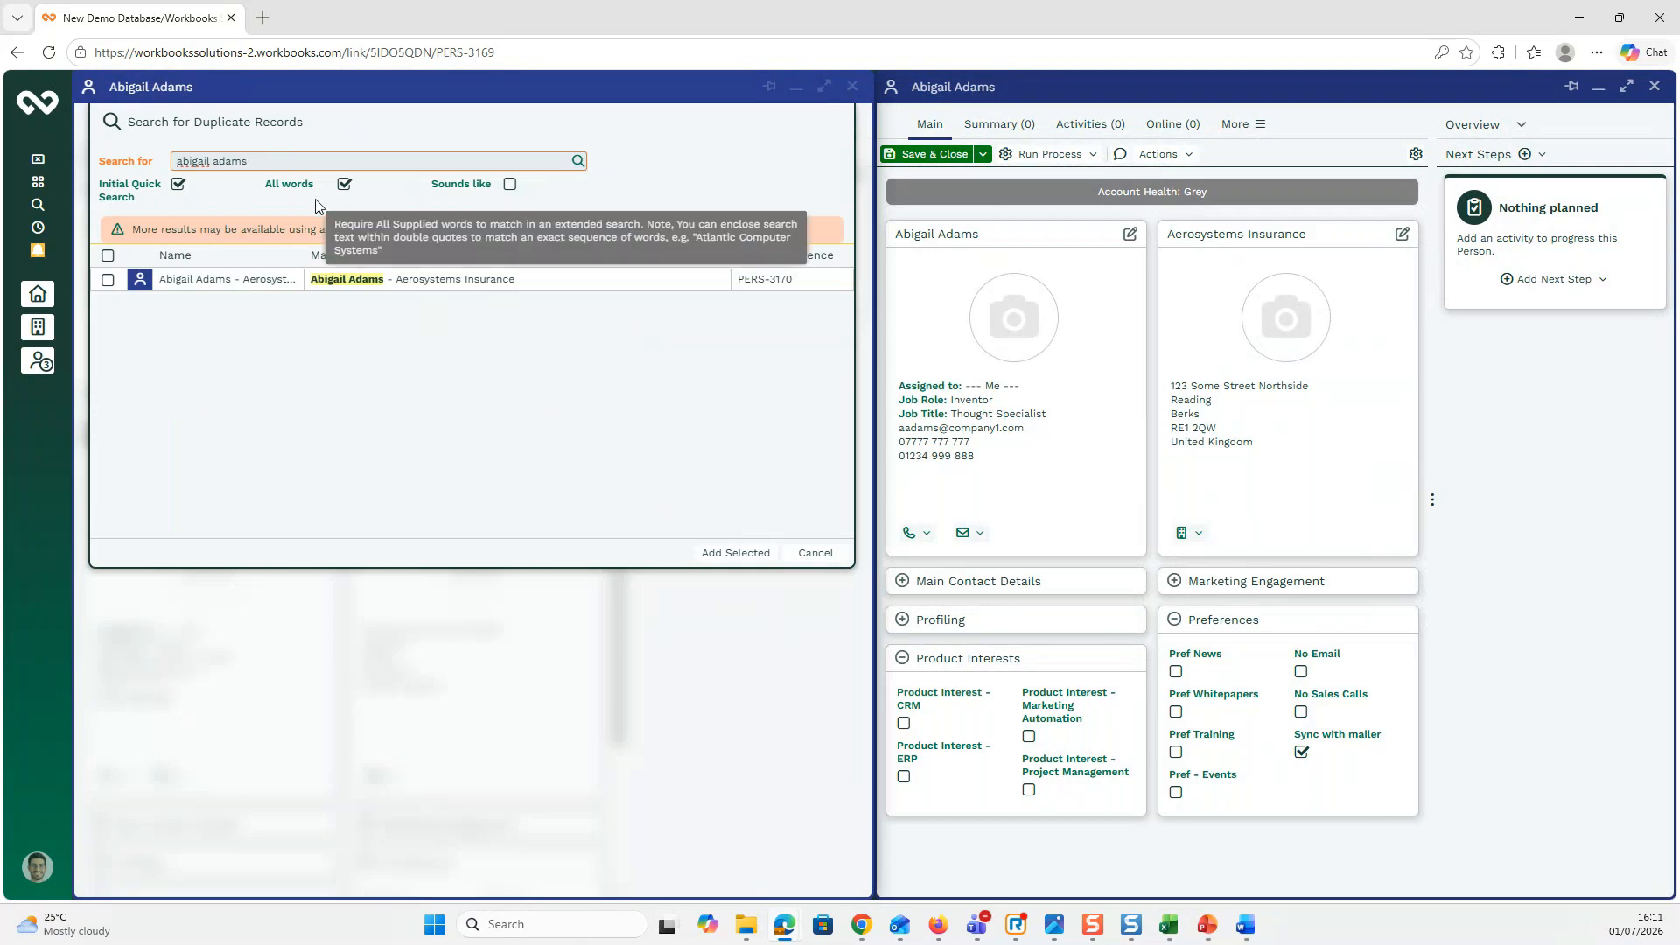
click(108, 280)
click(108, 280)
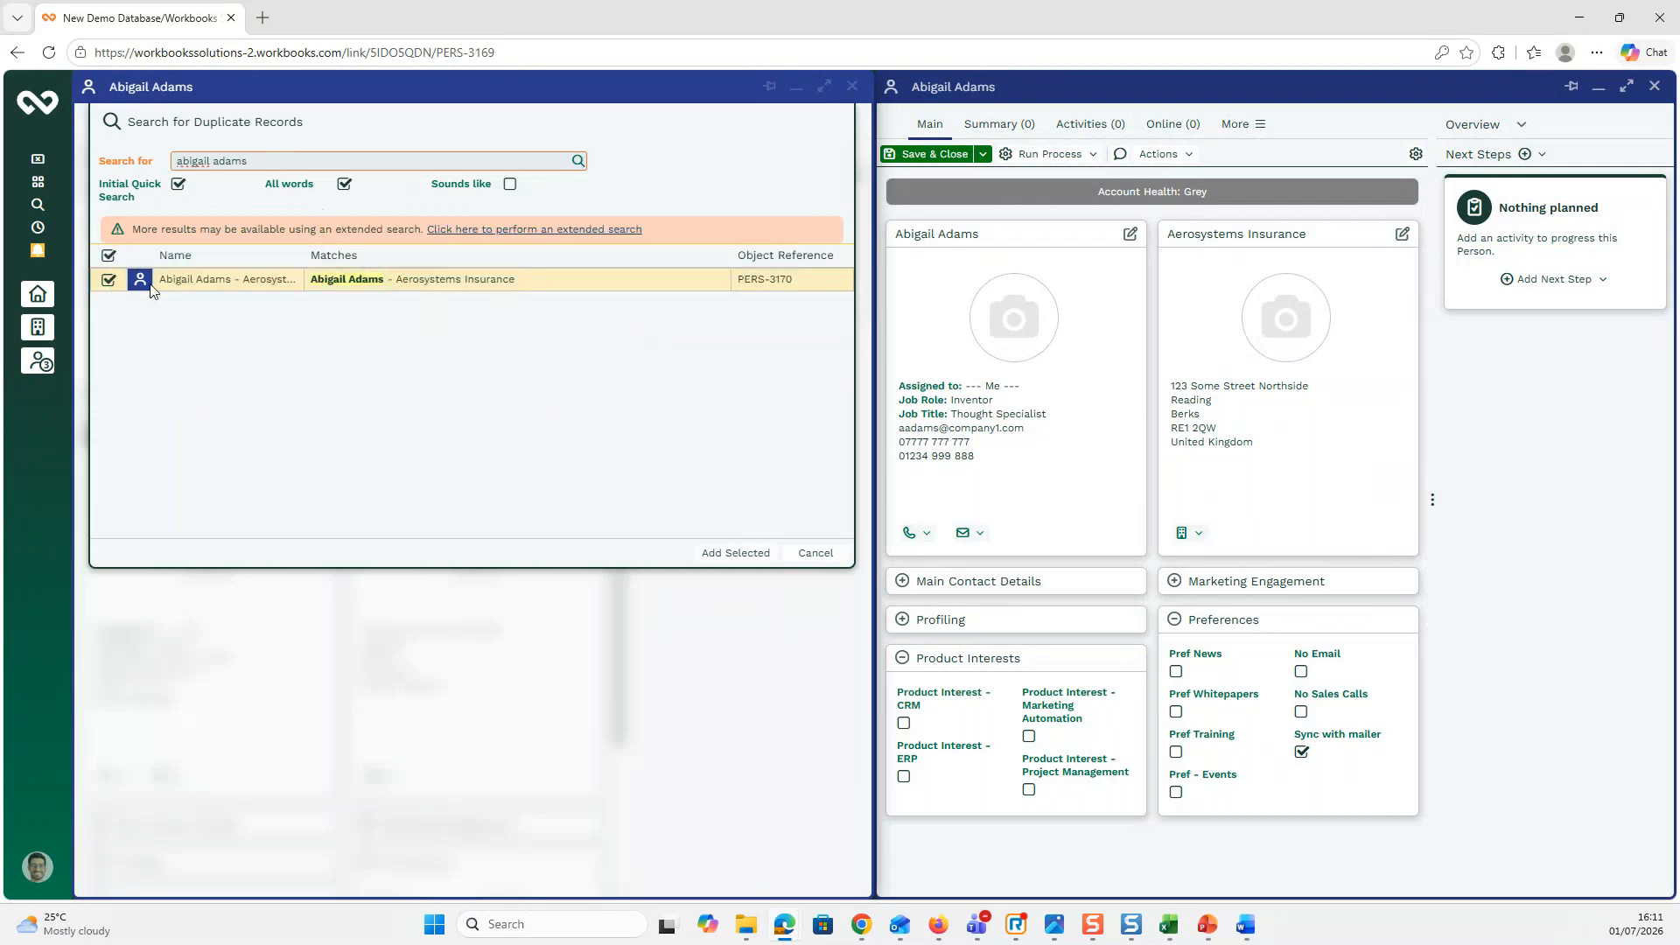
click(735, 553)
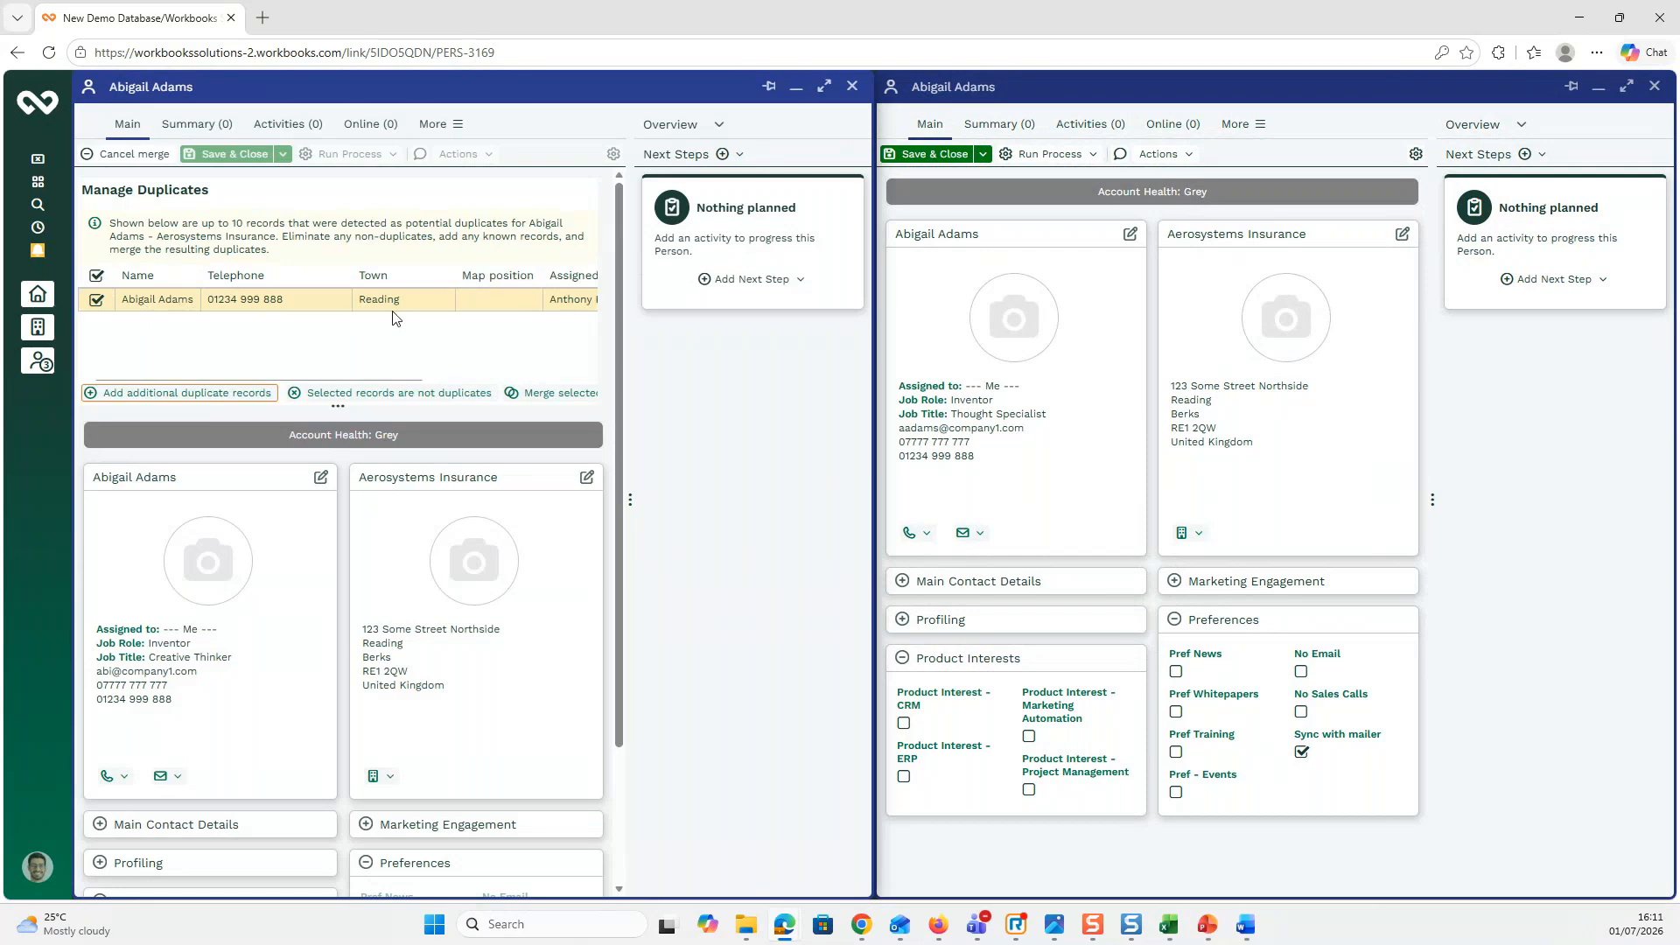
click(825, 88)
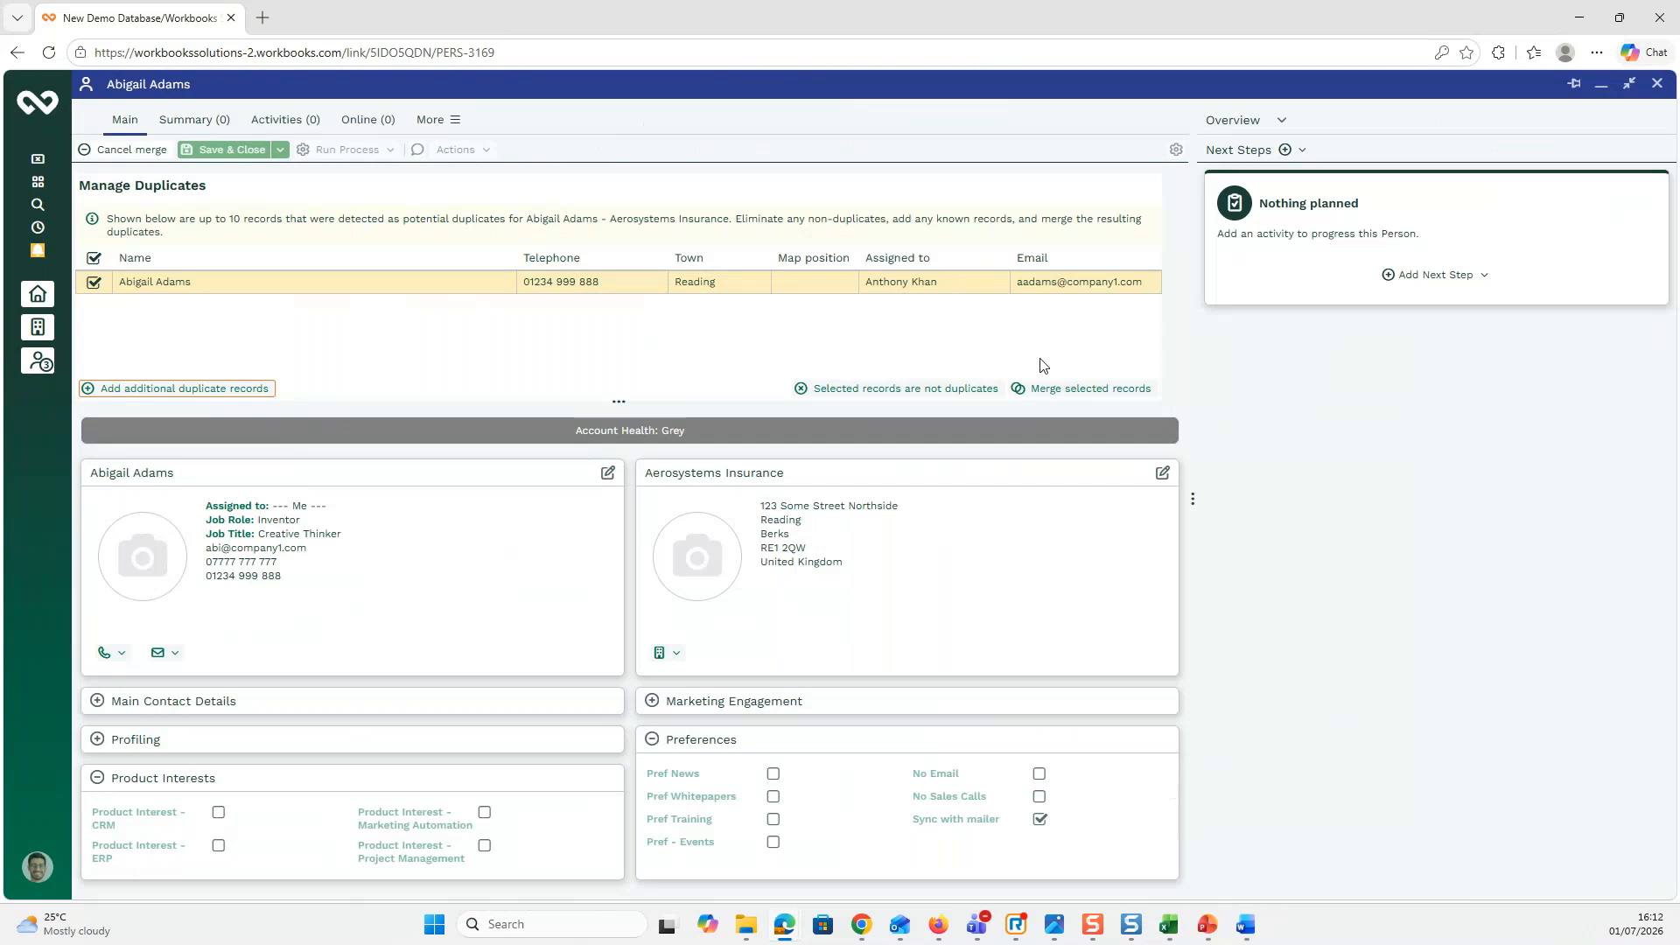
Step: Keep the first record's address and the second record's email, then run and confirm the merge
click(1079, 396)
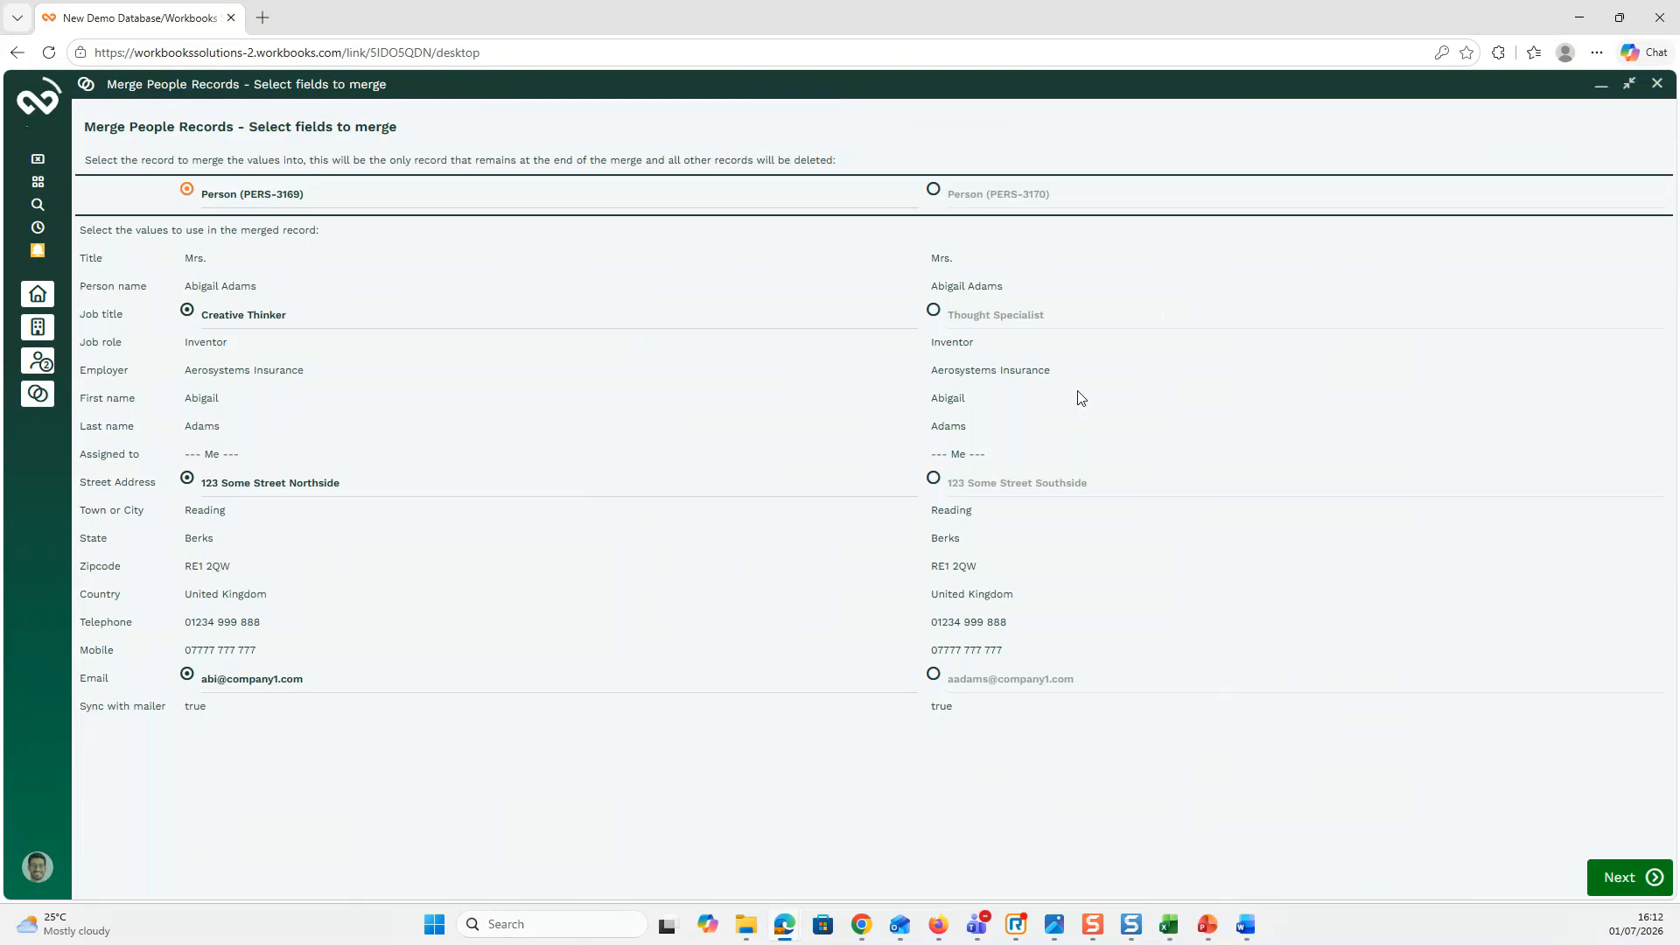
click(934, 480)
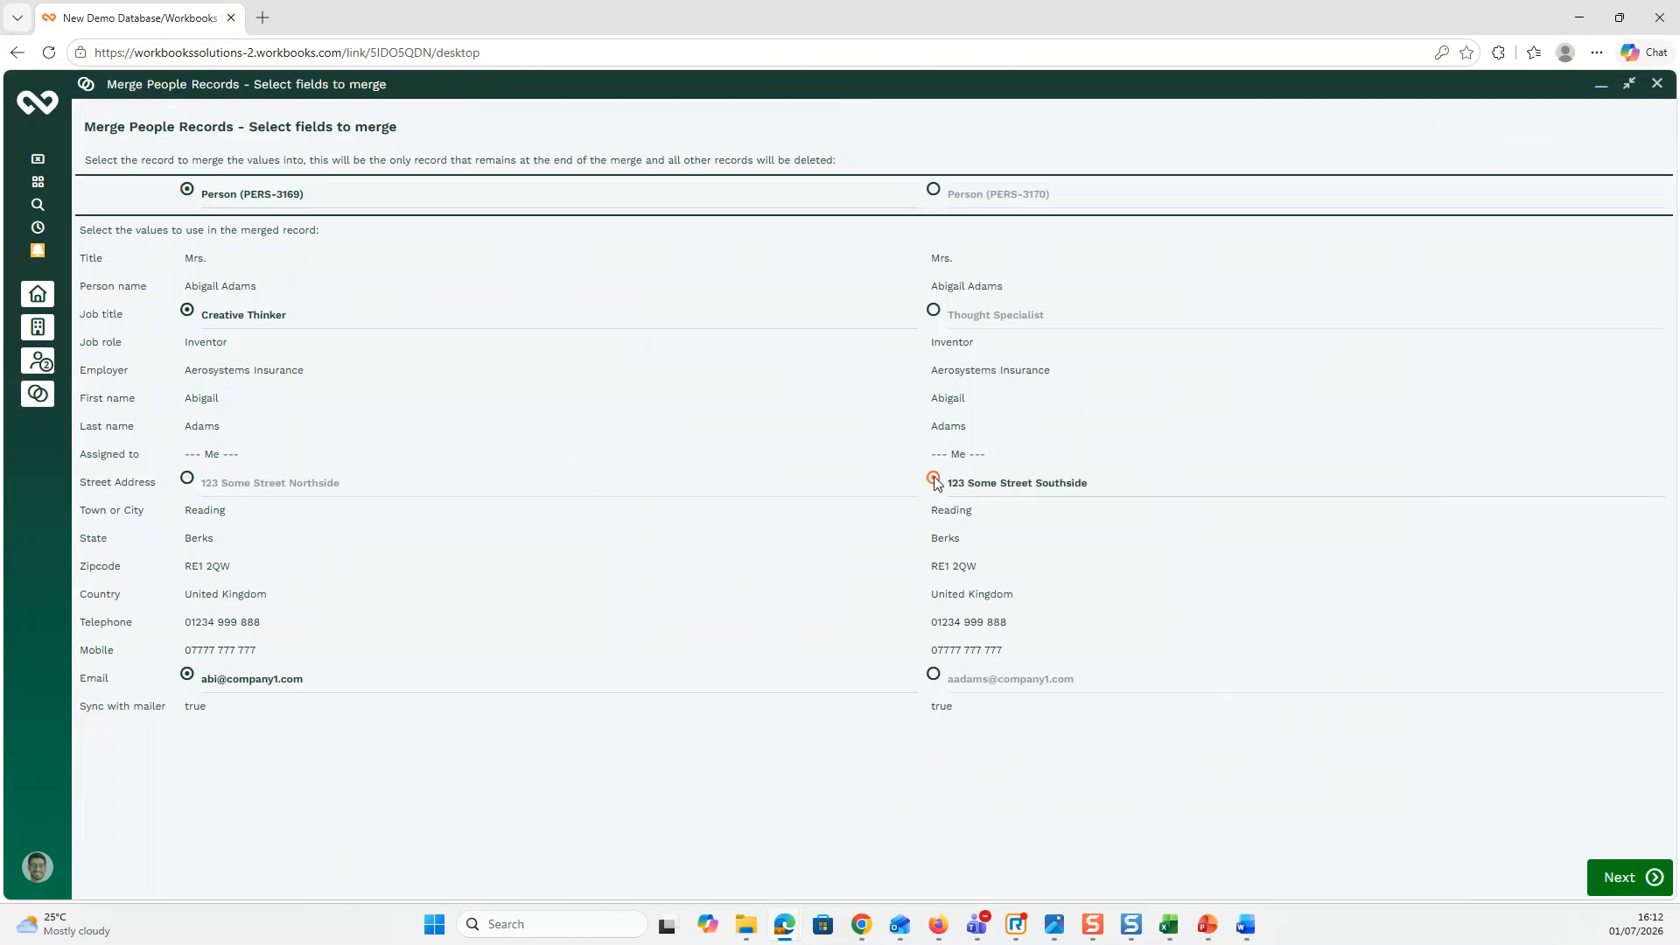
click(933, 675)
click(1620, 877)
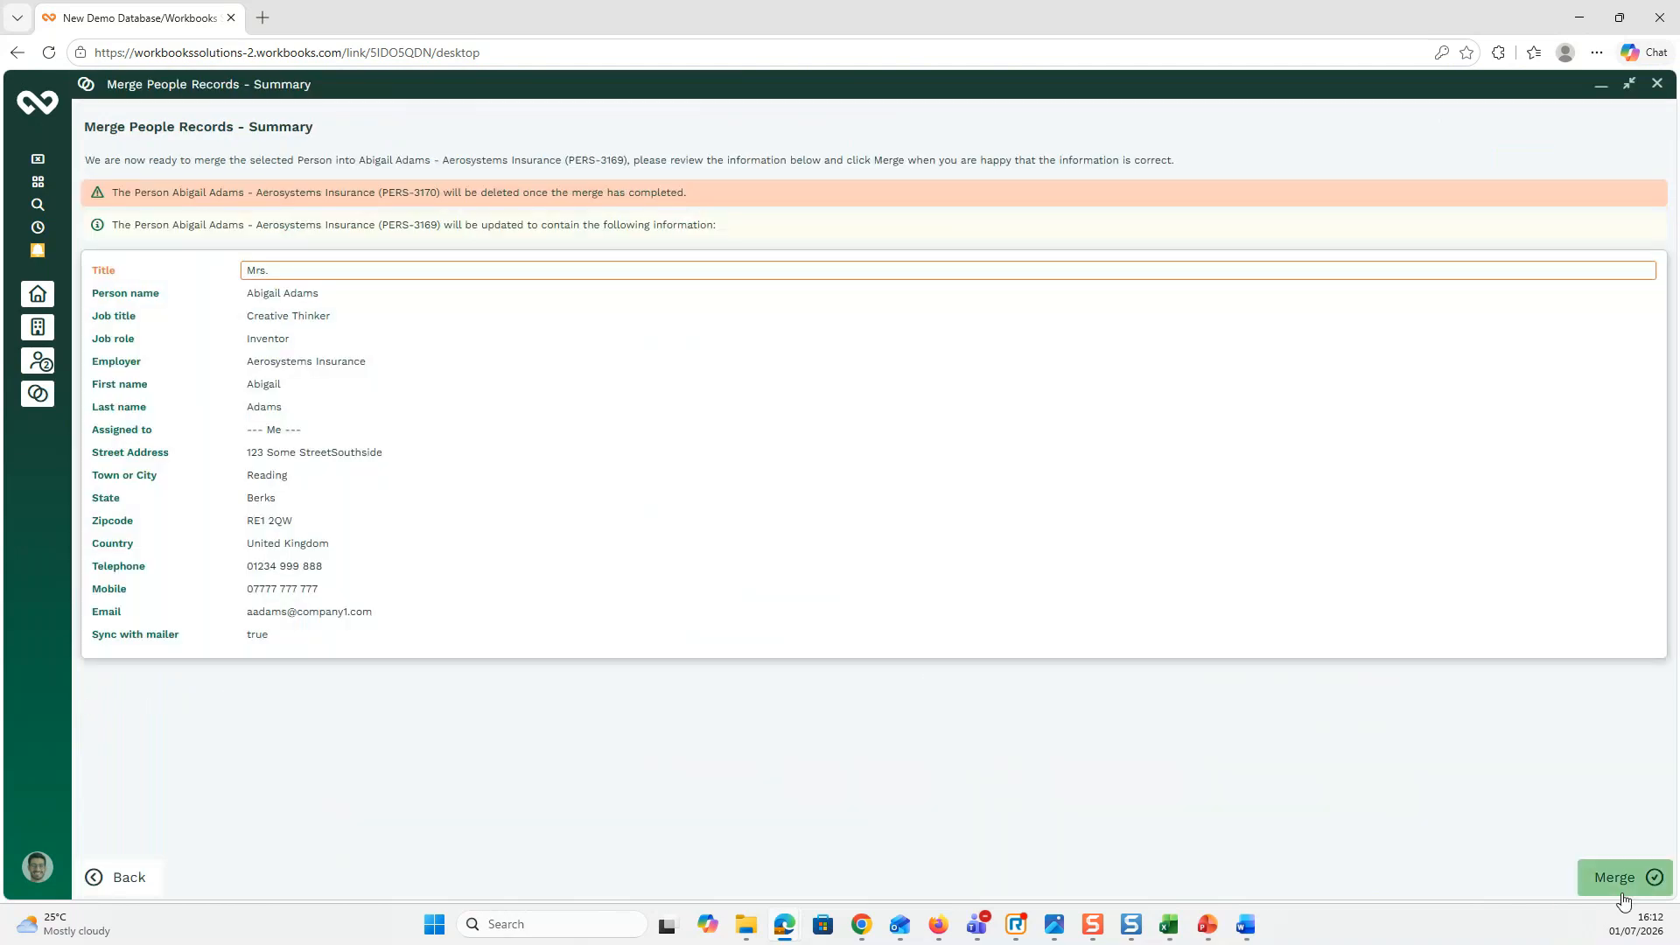
click(1621, 888)
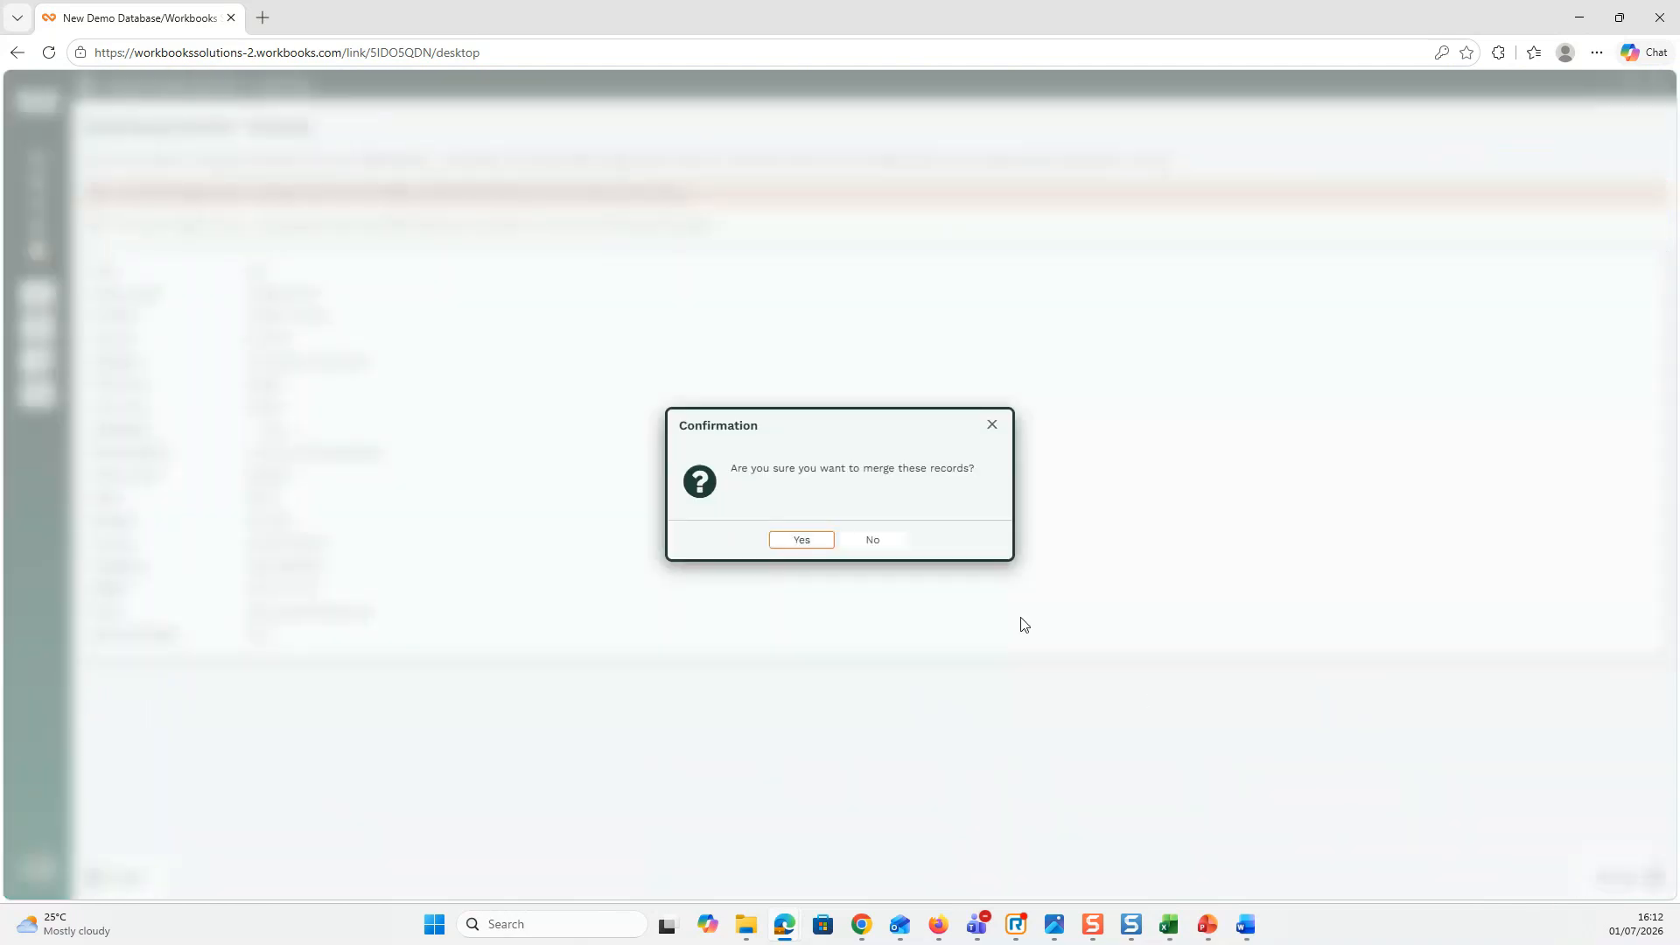
click(813, 542)
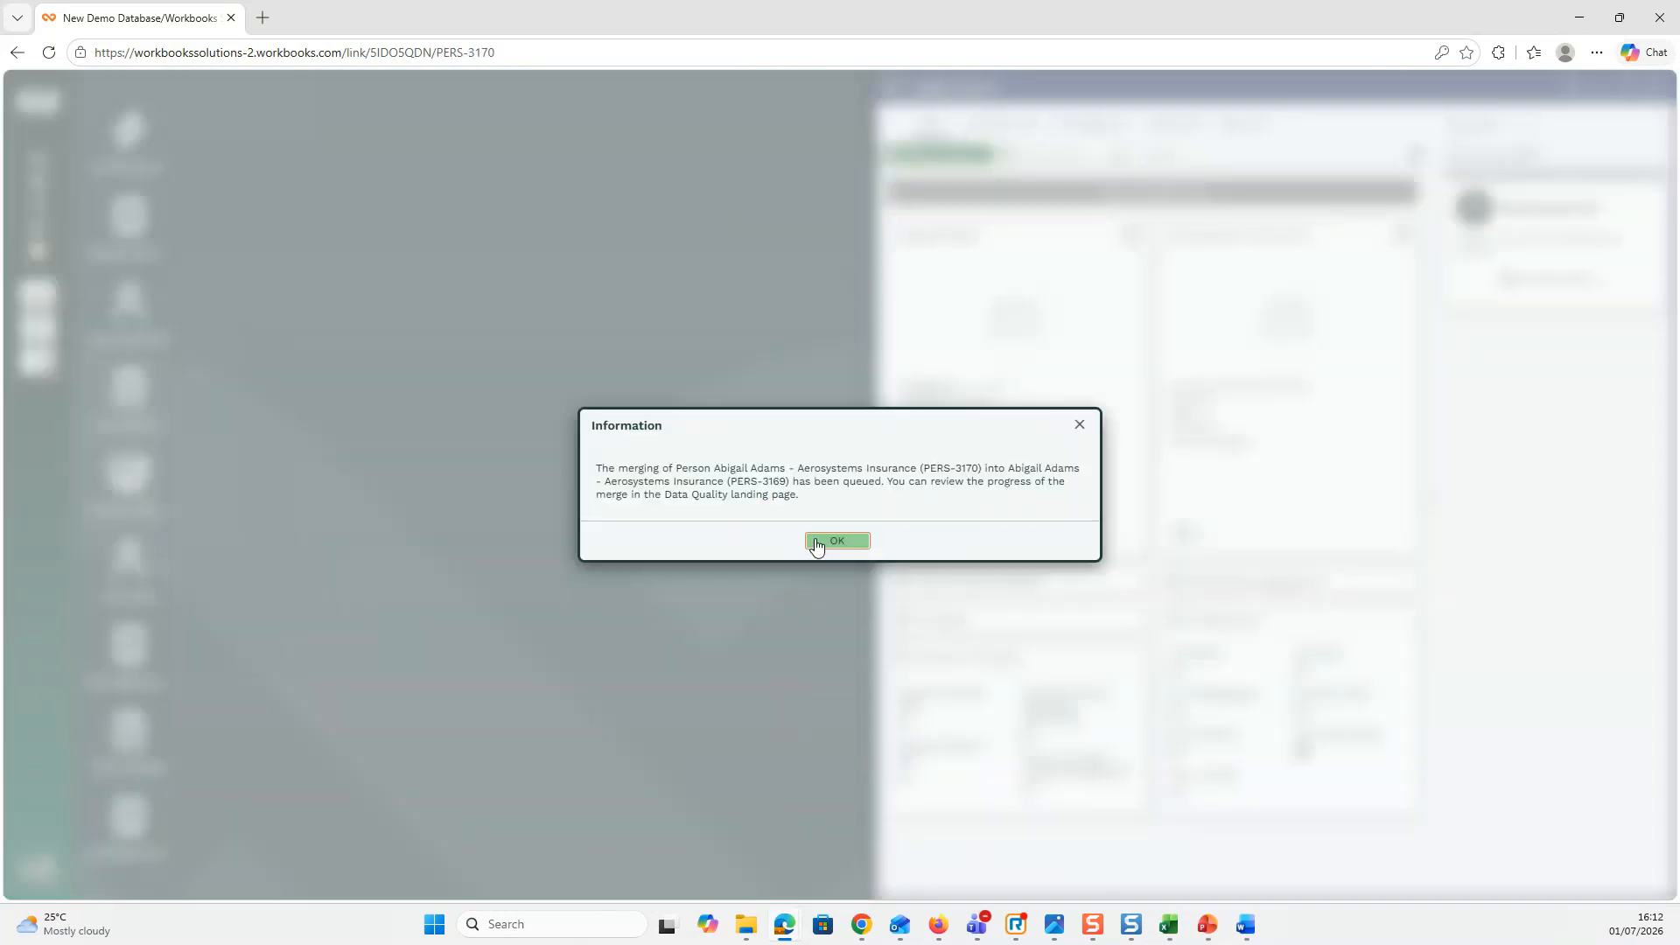
click(816, 543)
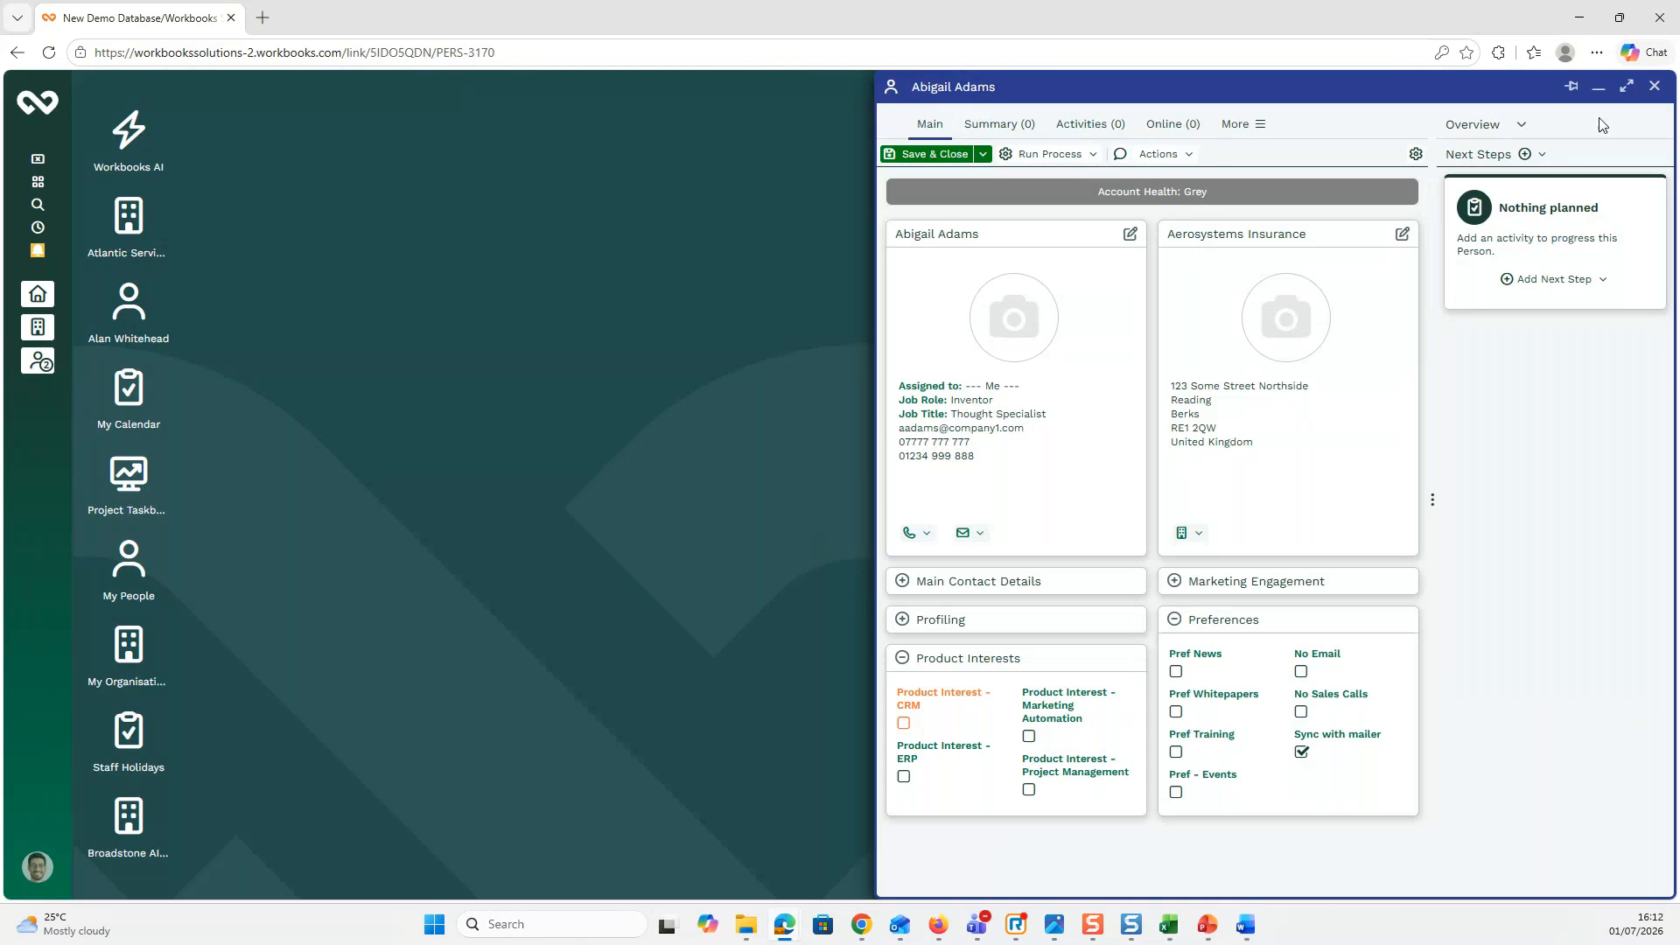
Step: Close the merged person record and the My People list
click(1655, 91)
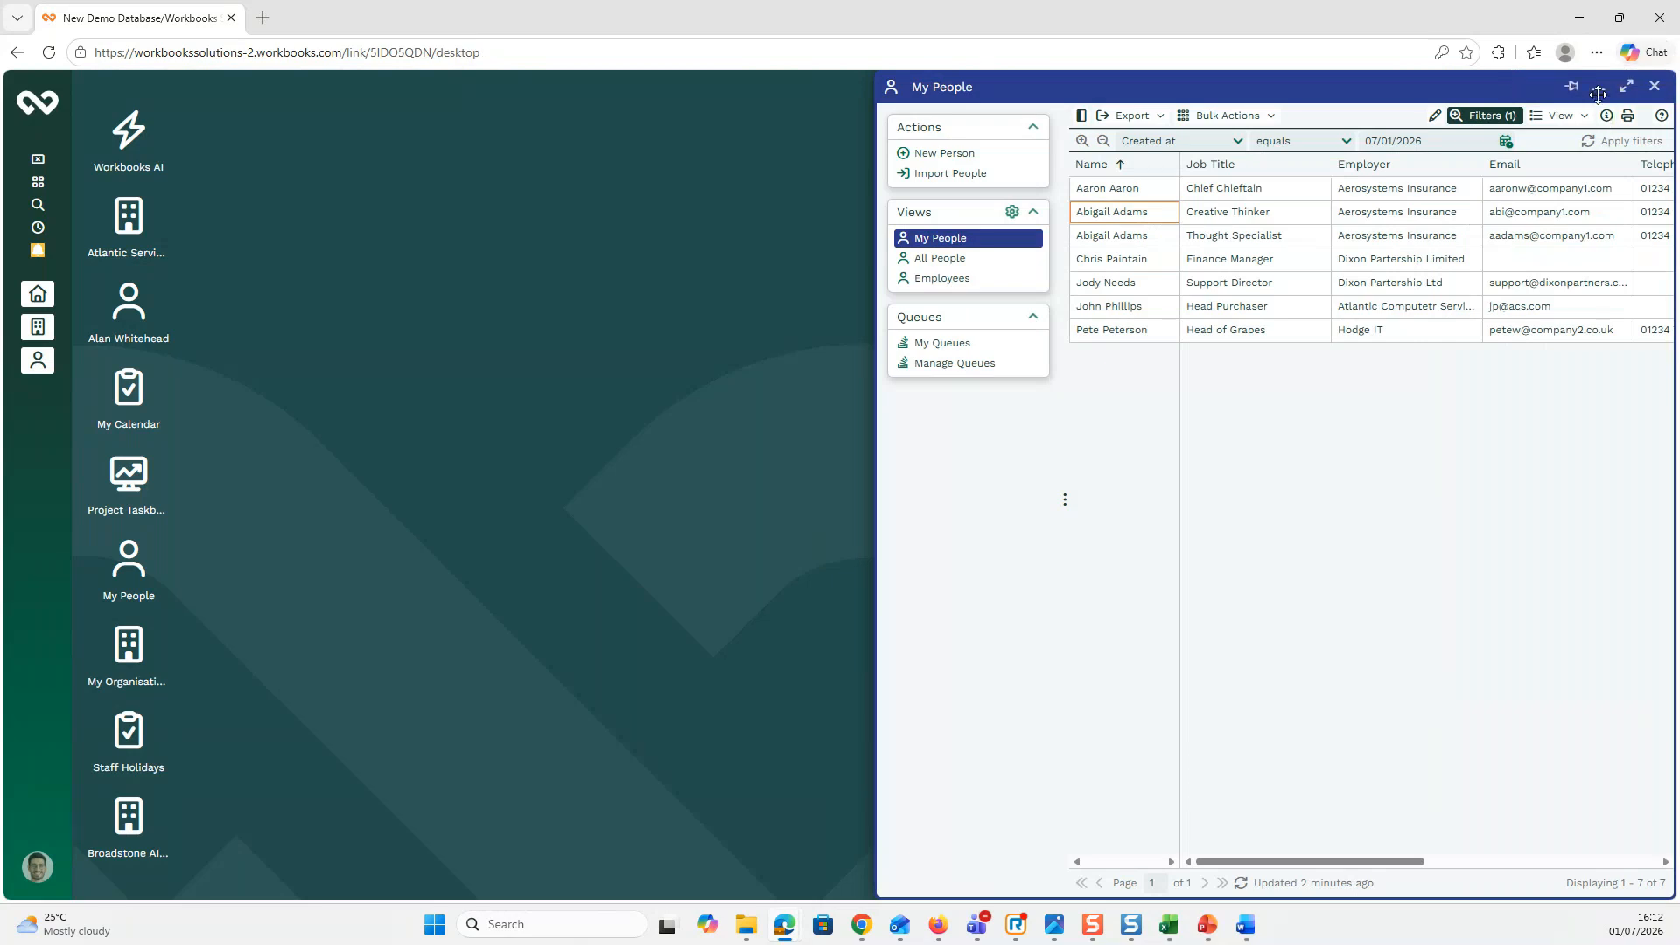
click(1655, 86)
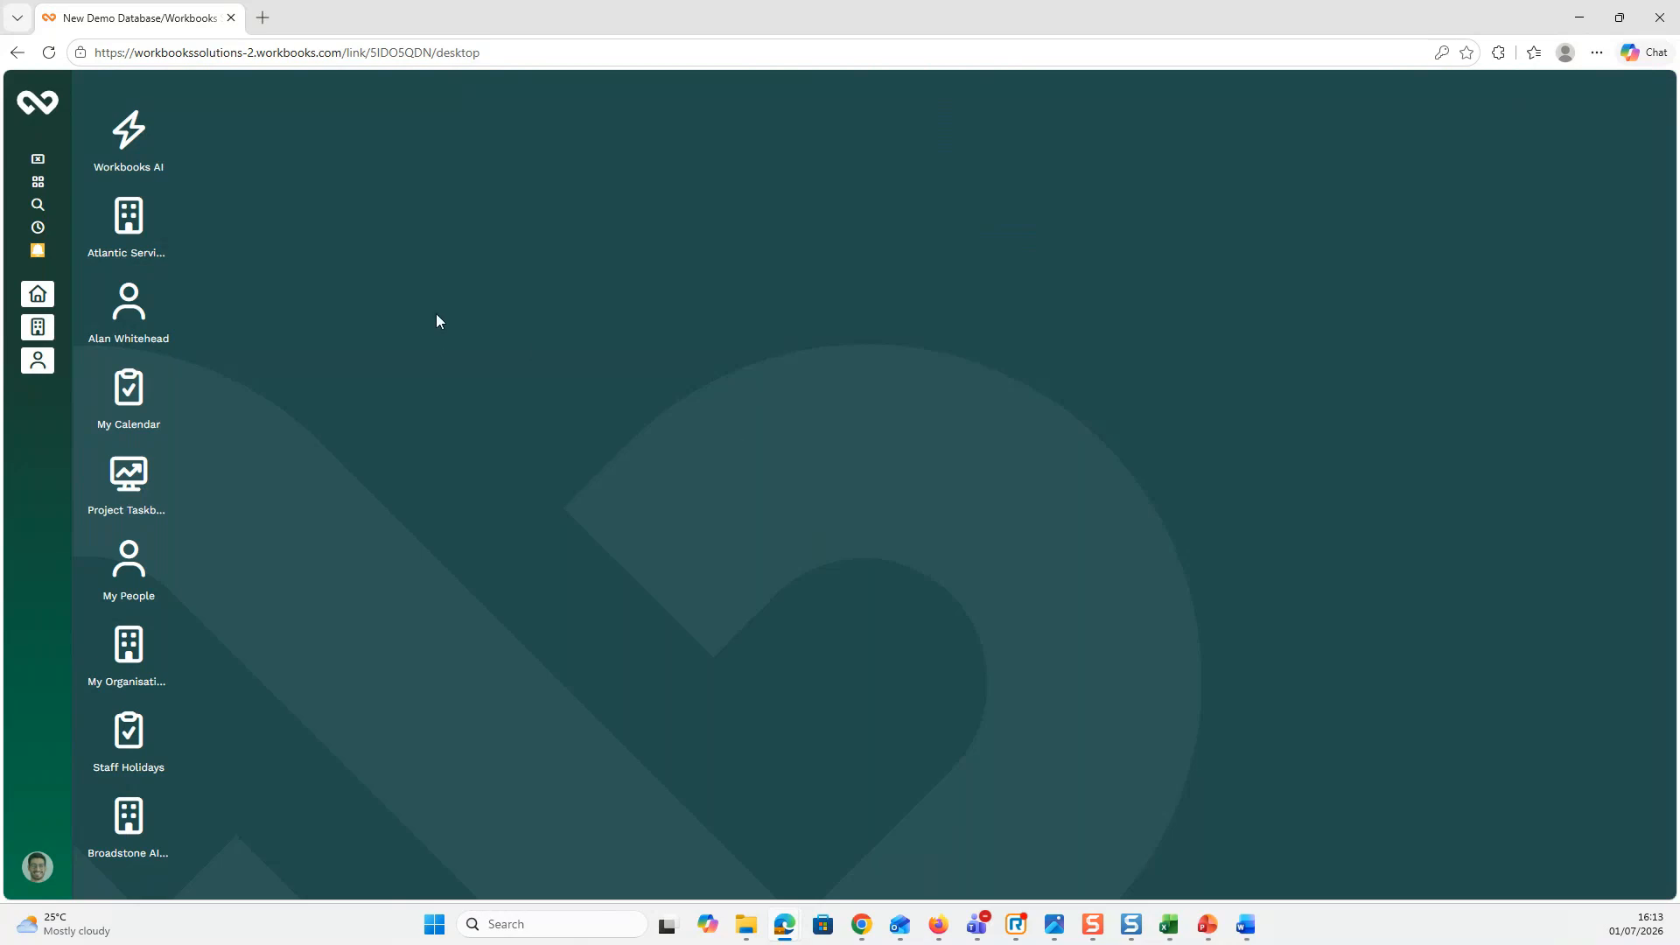
Step: Start a new report from a template via the Workbooks menu's New > Report
click(48, 107)
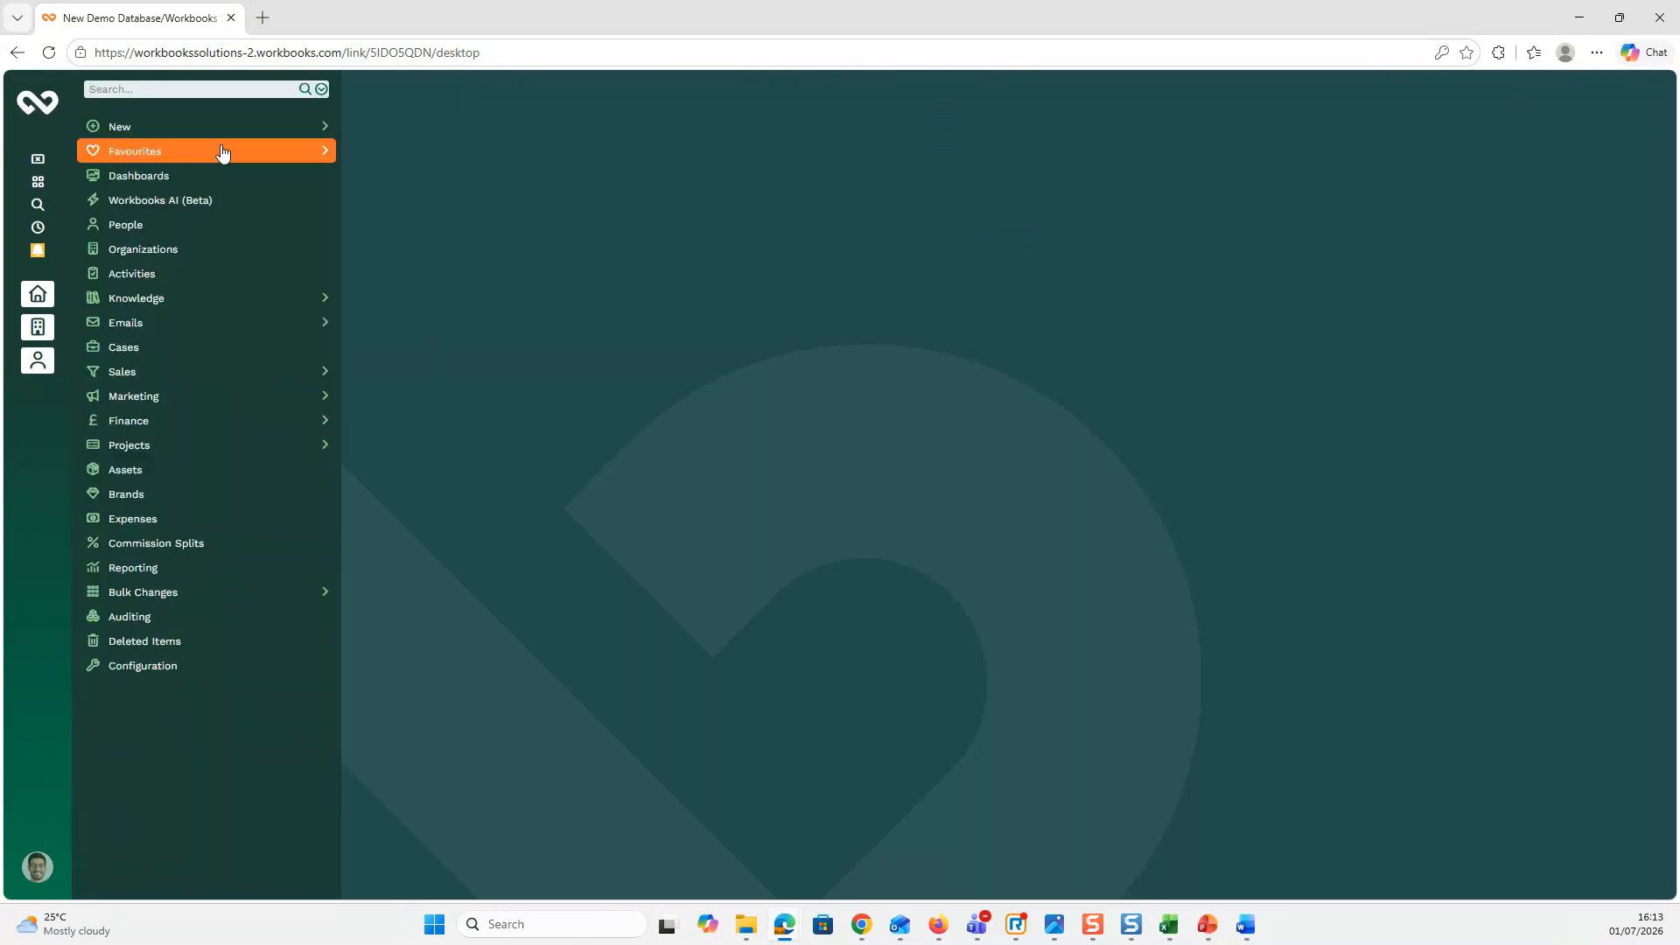
mouse_move(226, 131)
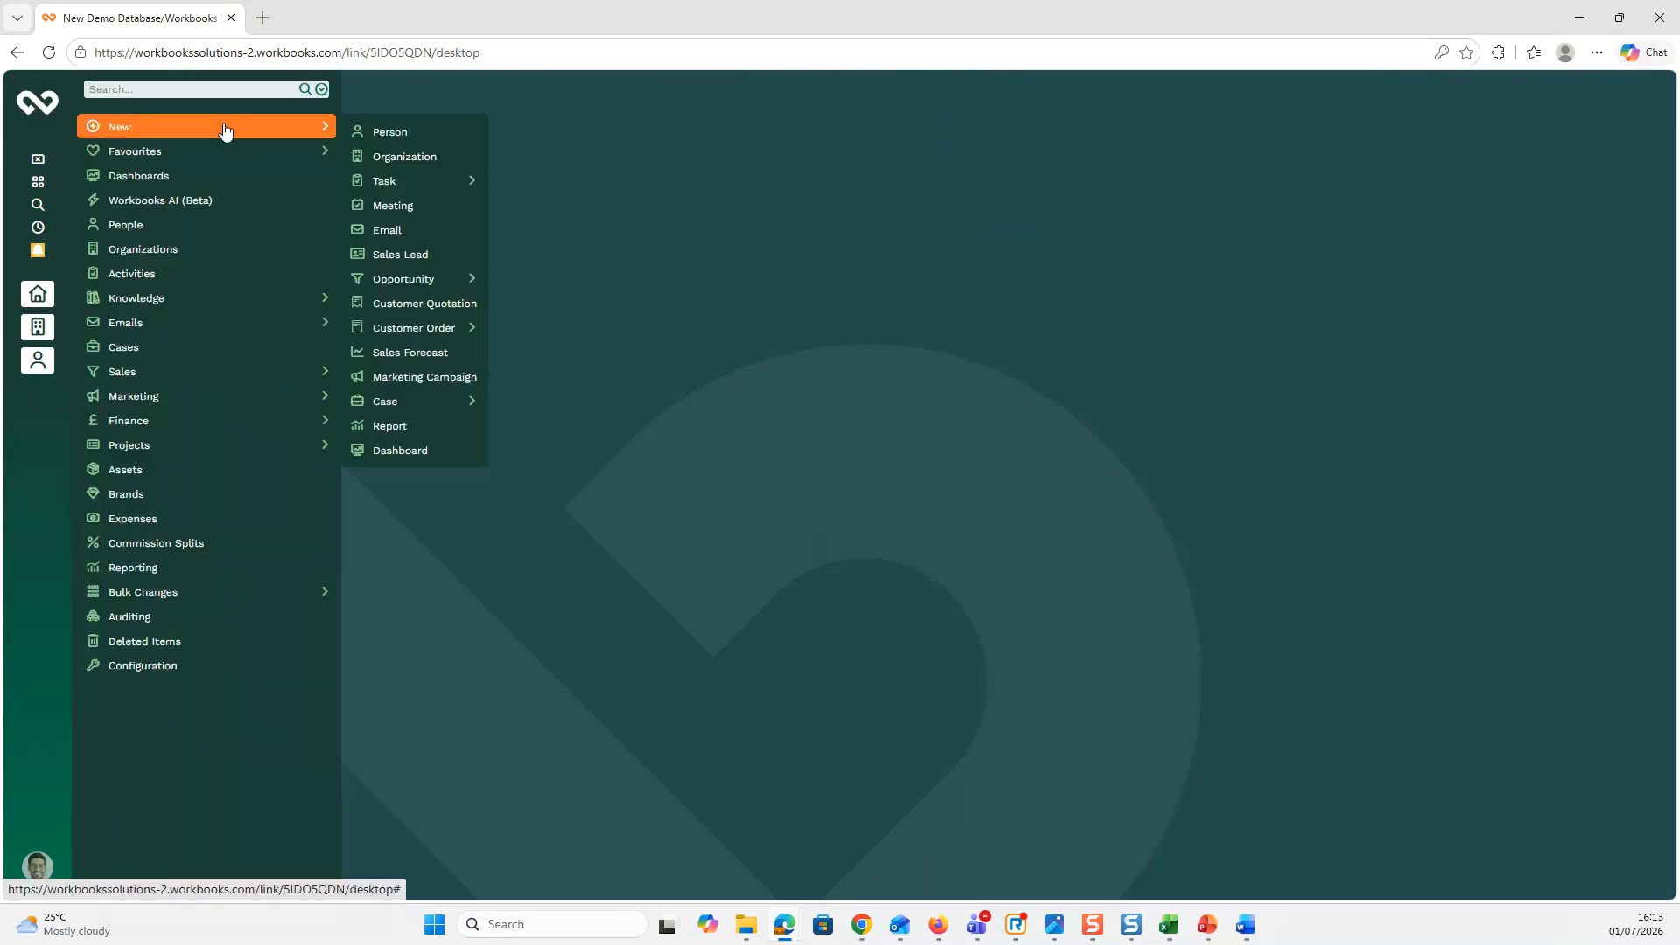
click(418, 425)
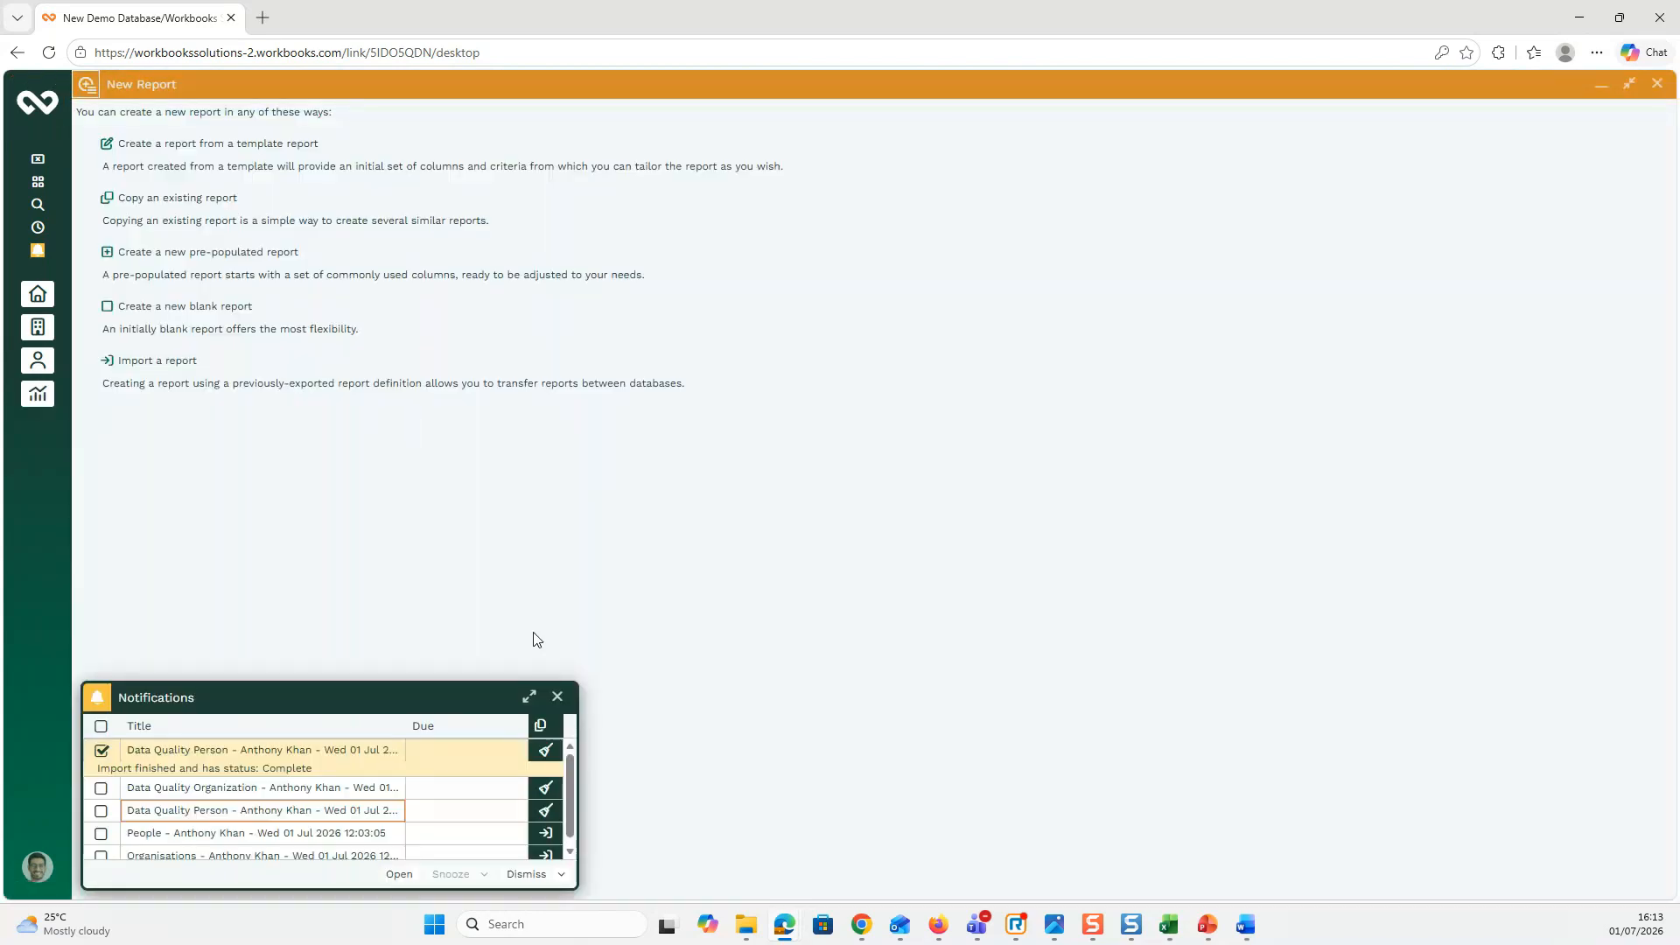
click(558, 697)
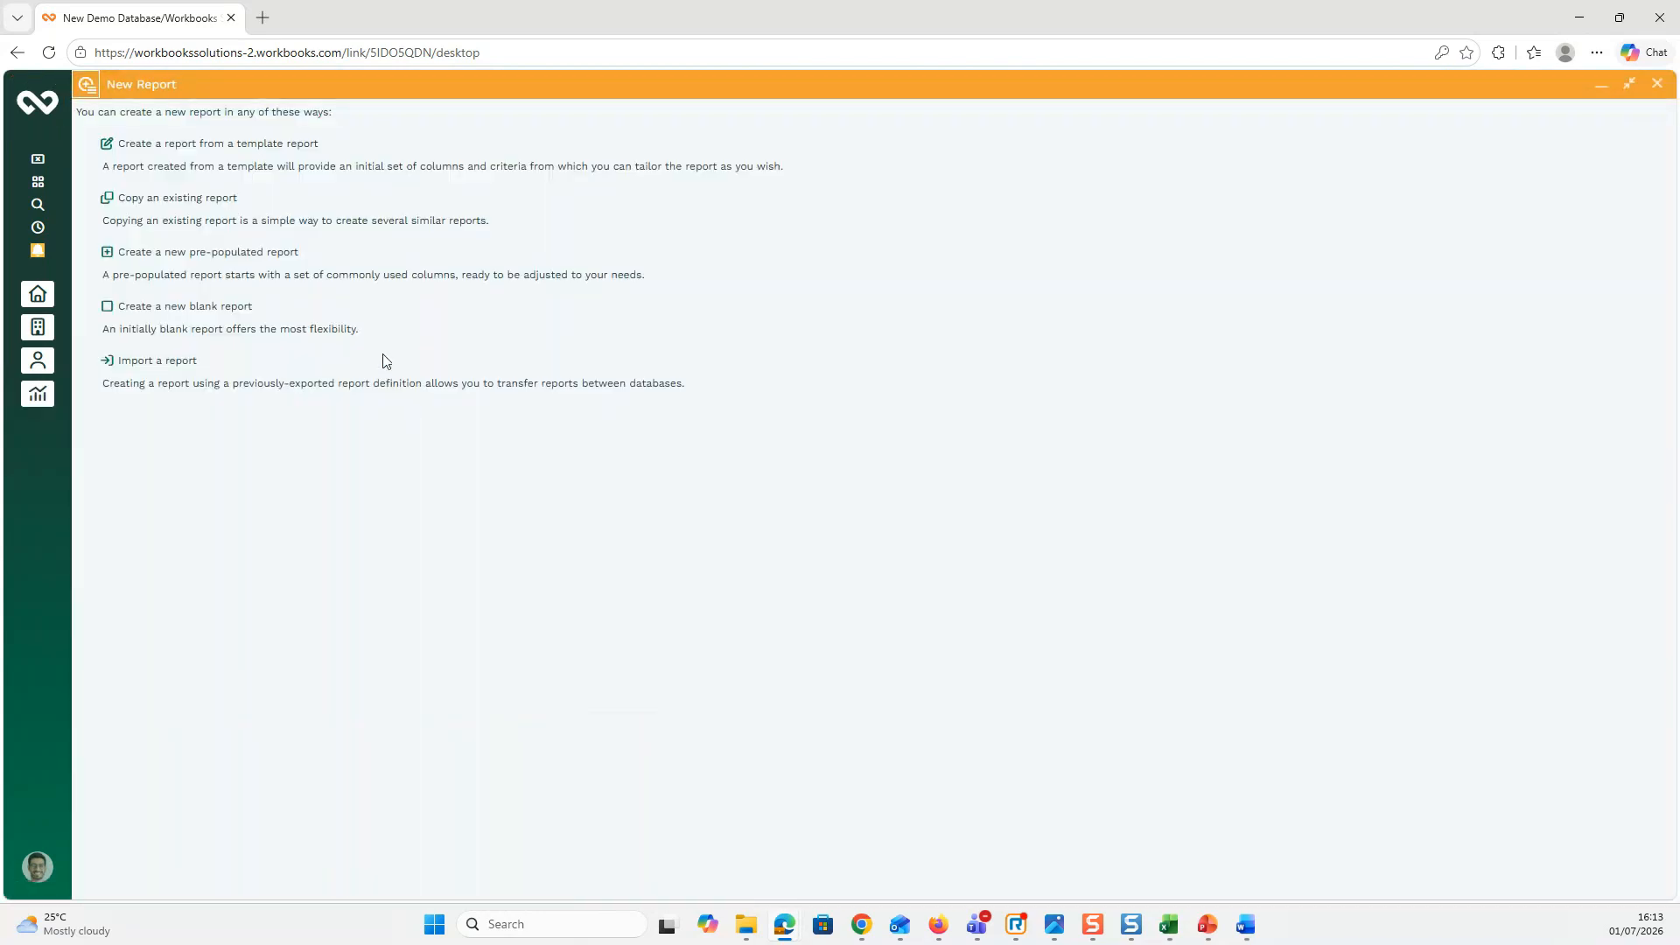
click(202, 144)
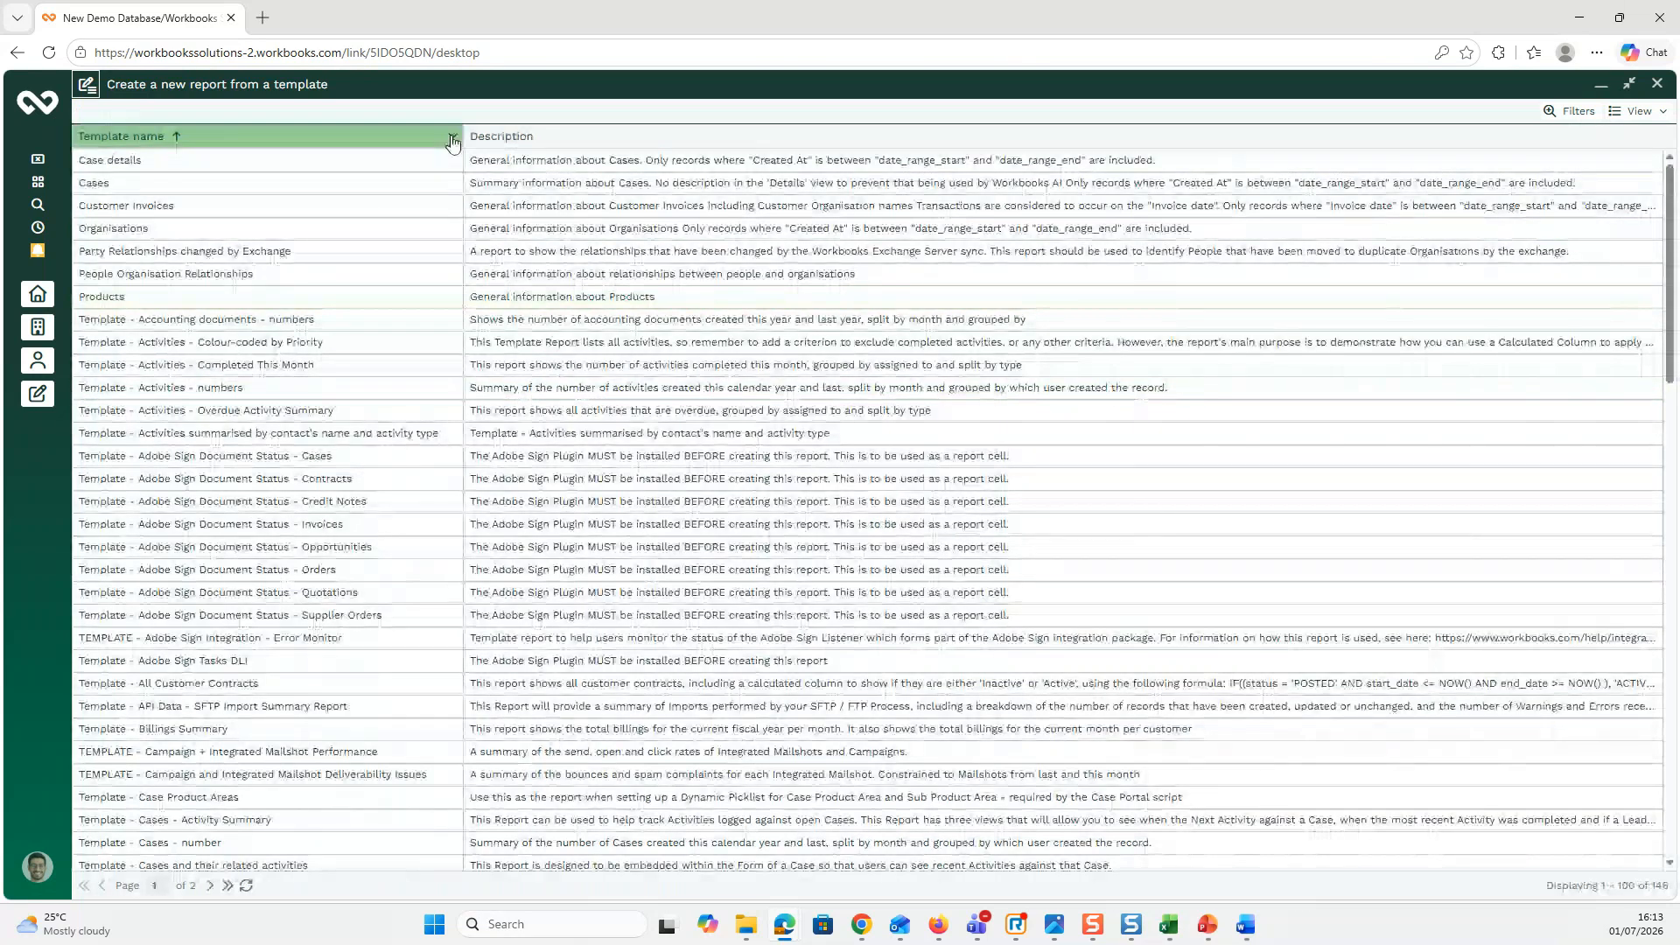
Step: Filter templates to names containing 'dup' and create the report from Template - Possible Duplicate People
click(452, 143)
click(490, 218)
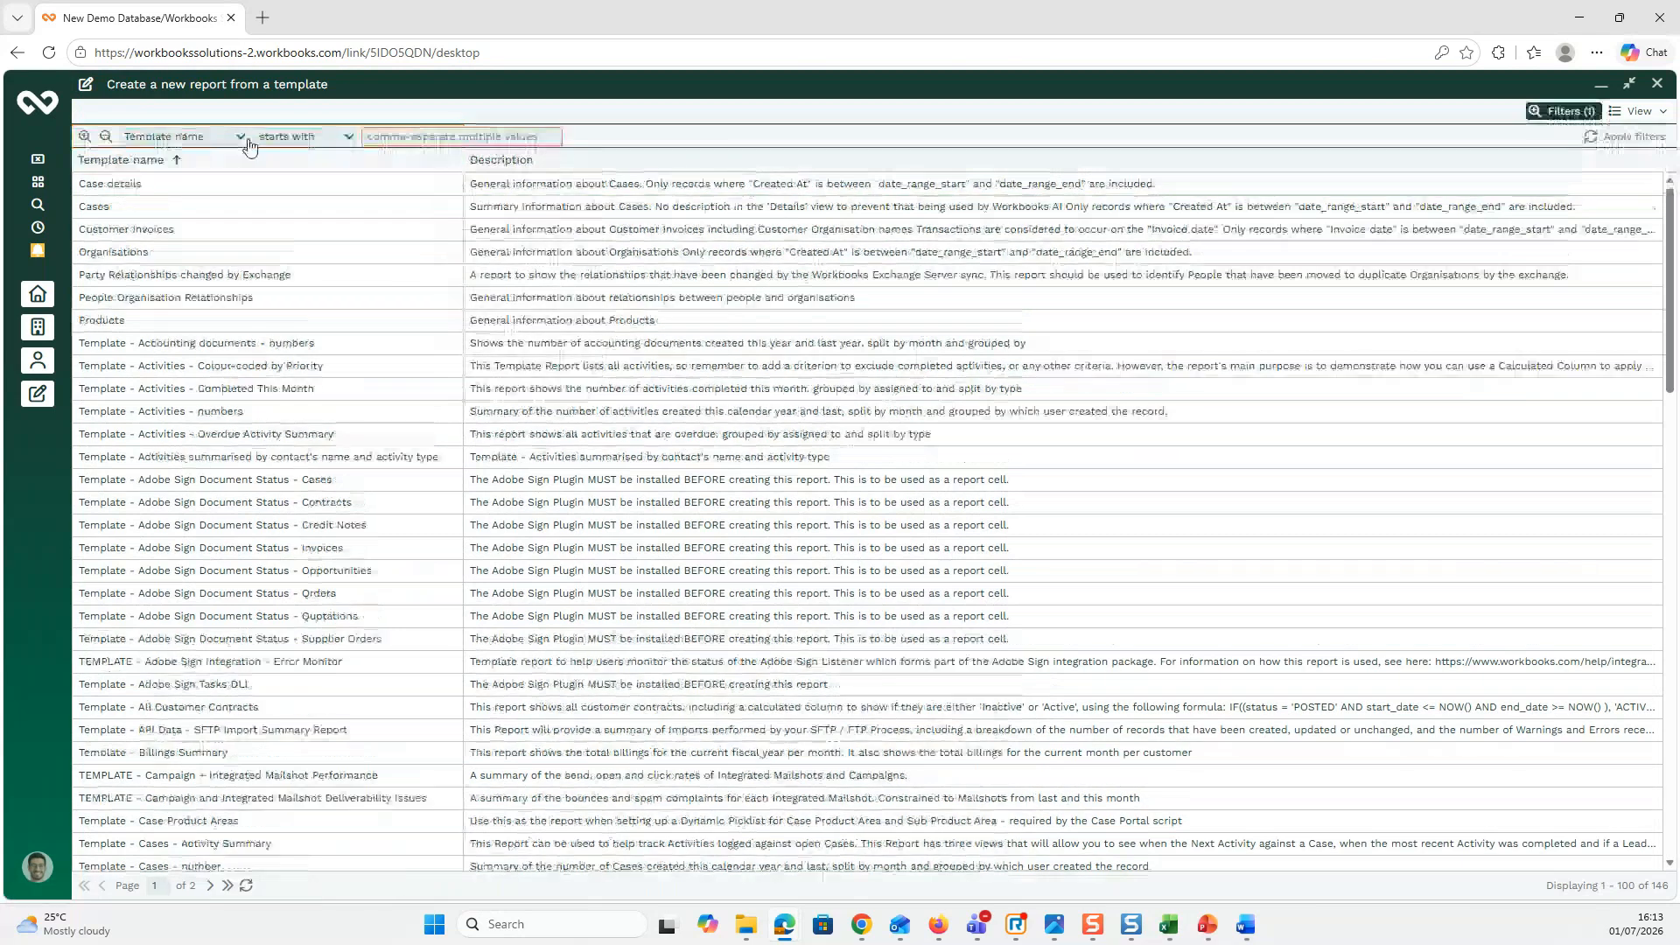
click(298, 137)
text(contains)
click(359, 160)
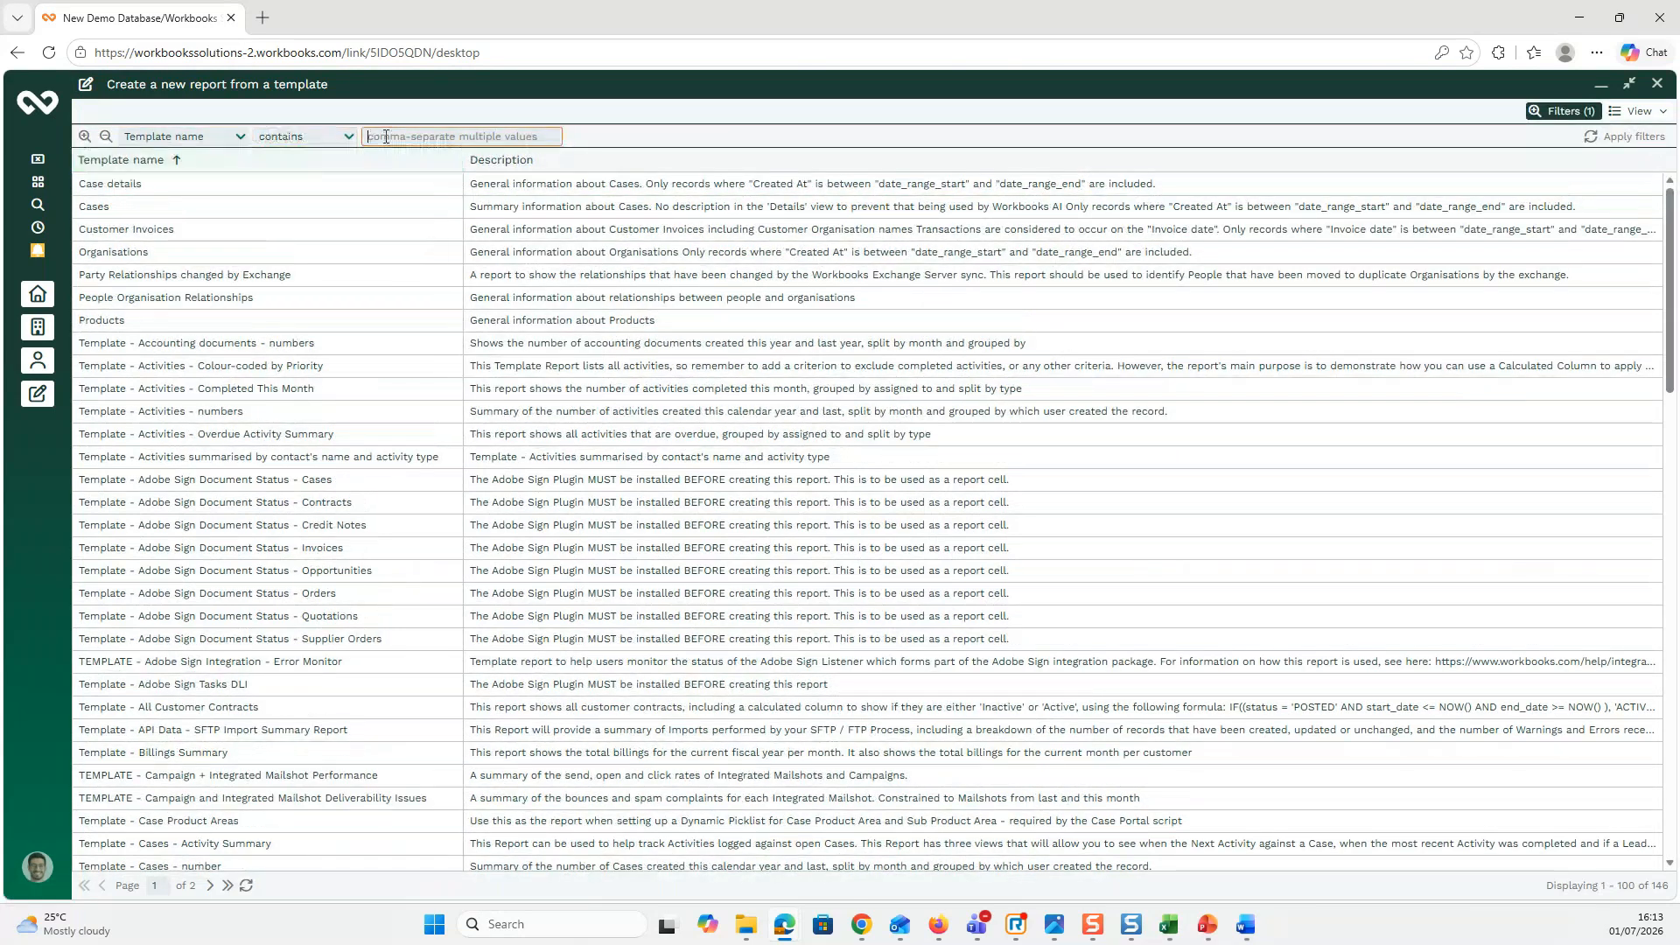
text(dup)
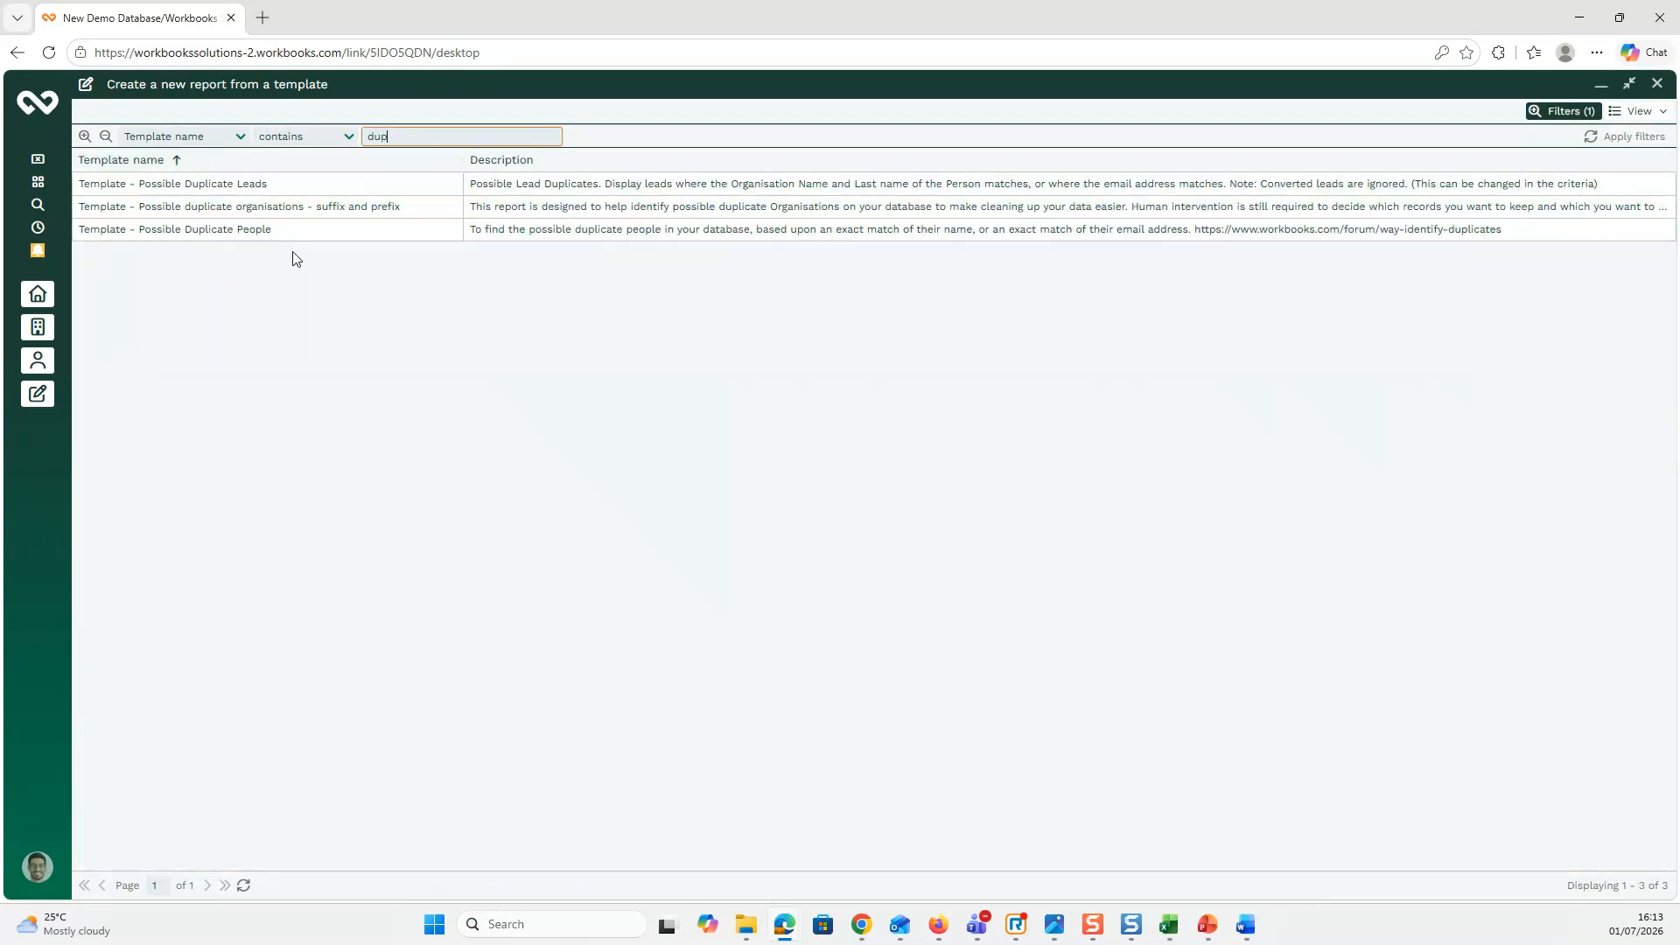
click(193, 227)
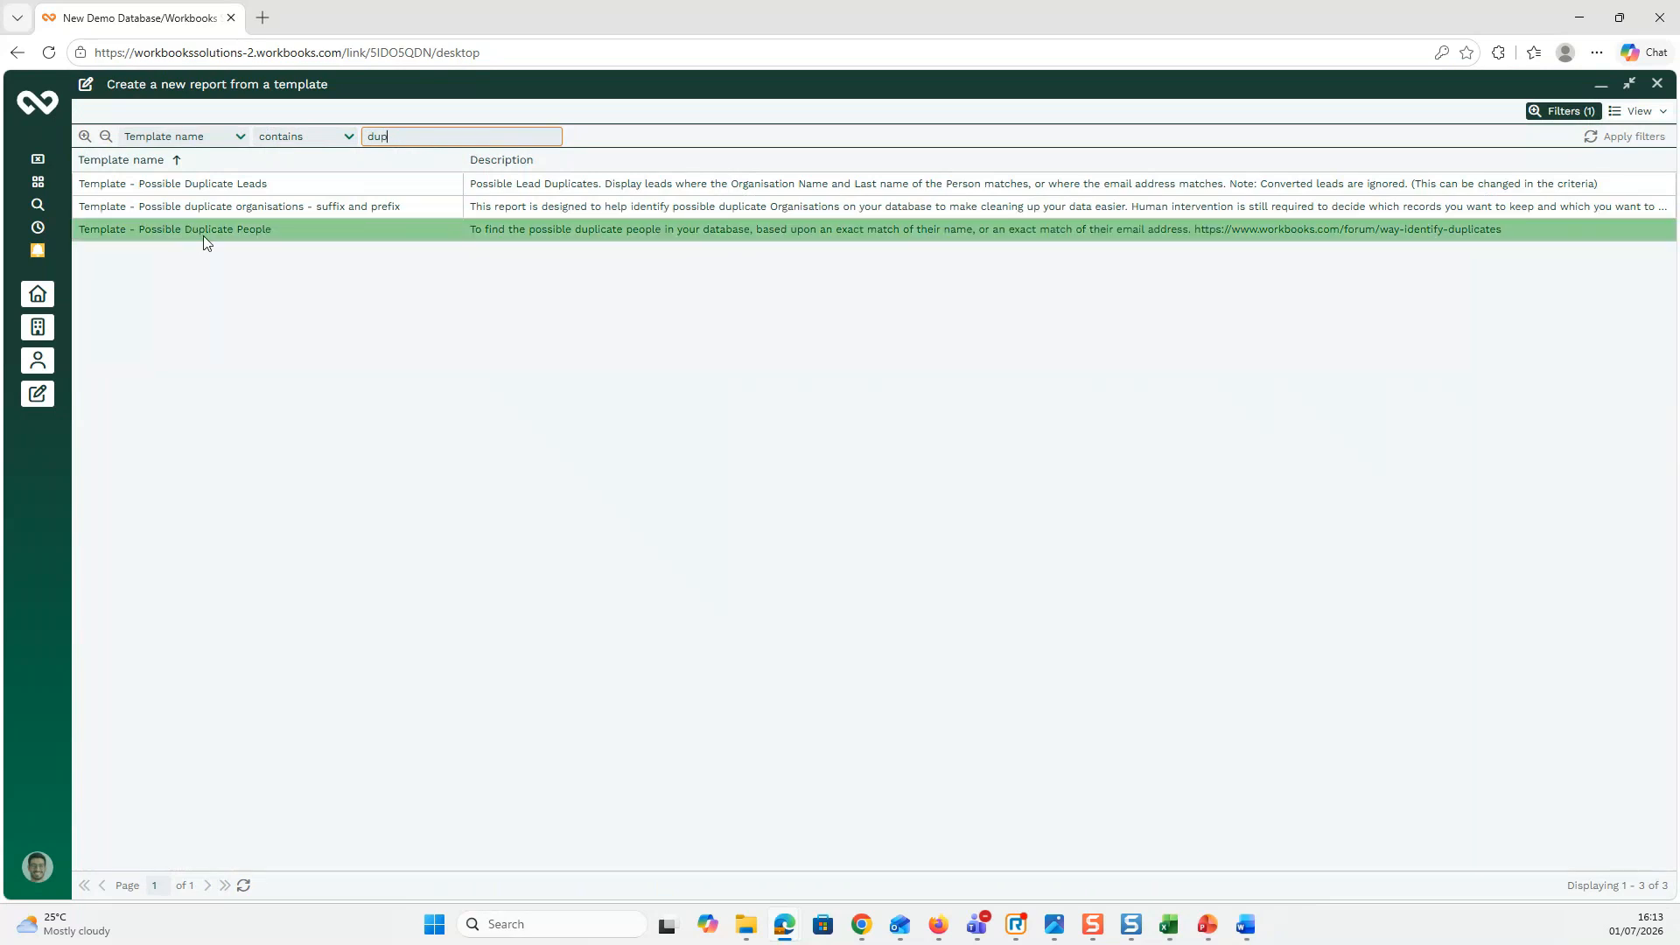
double_click(200, 232)
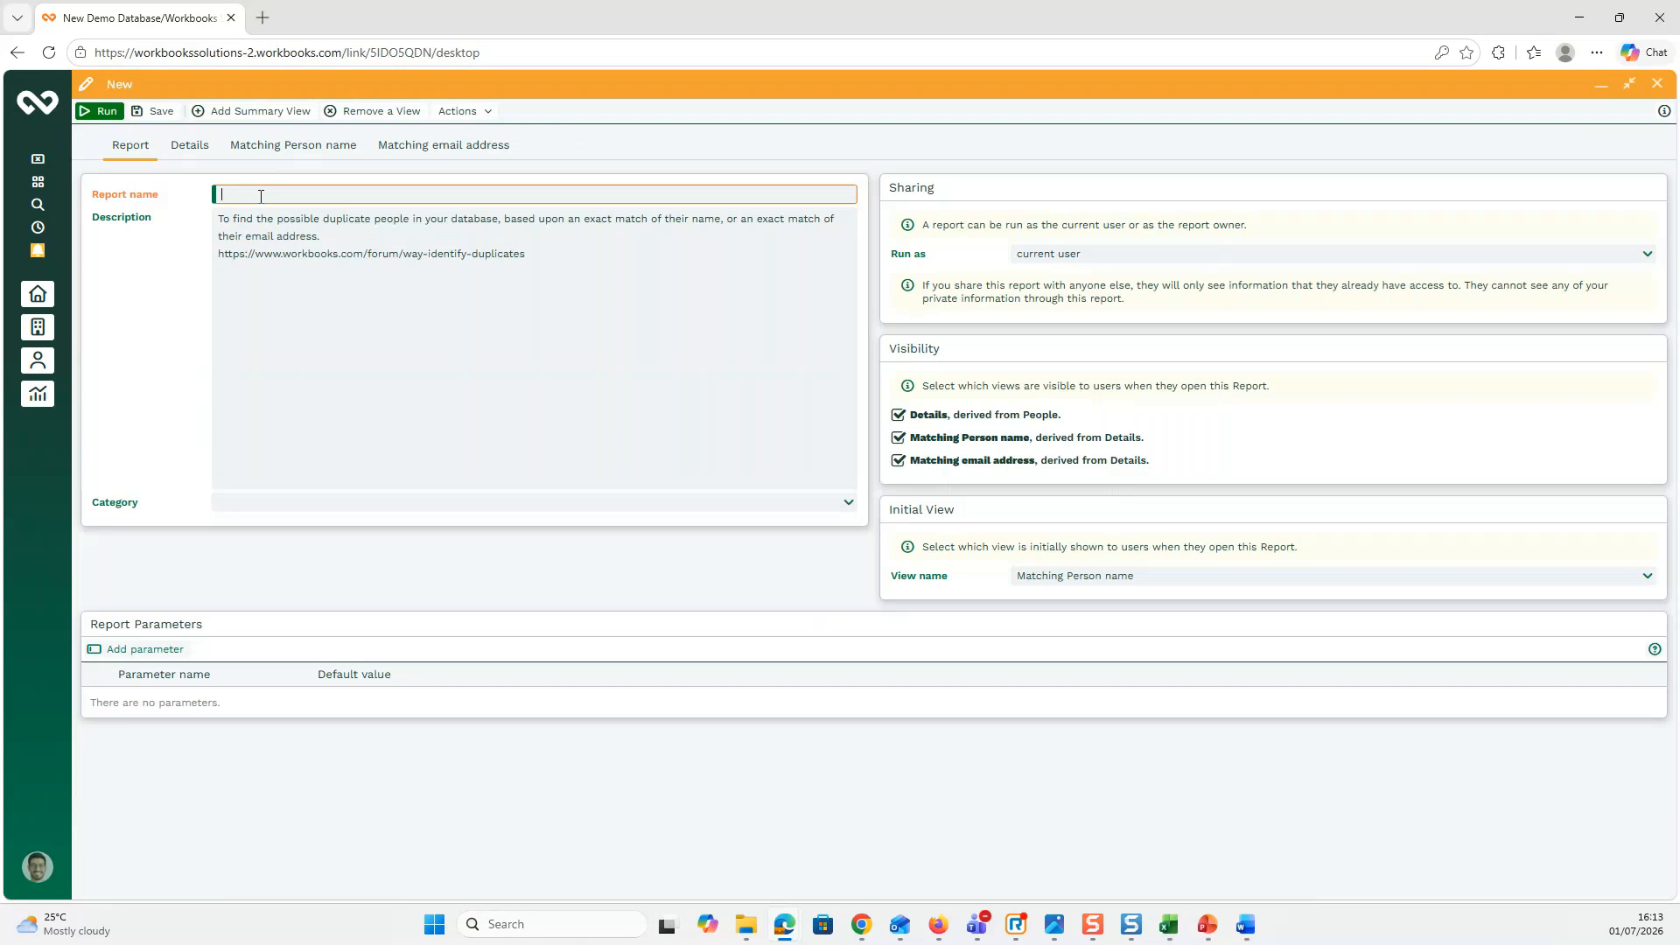
Step: Name the report 'Possible Duplicate People', save it, and switch to its Details view
text(Possible Duplicate People)
key(ctrl+s)
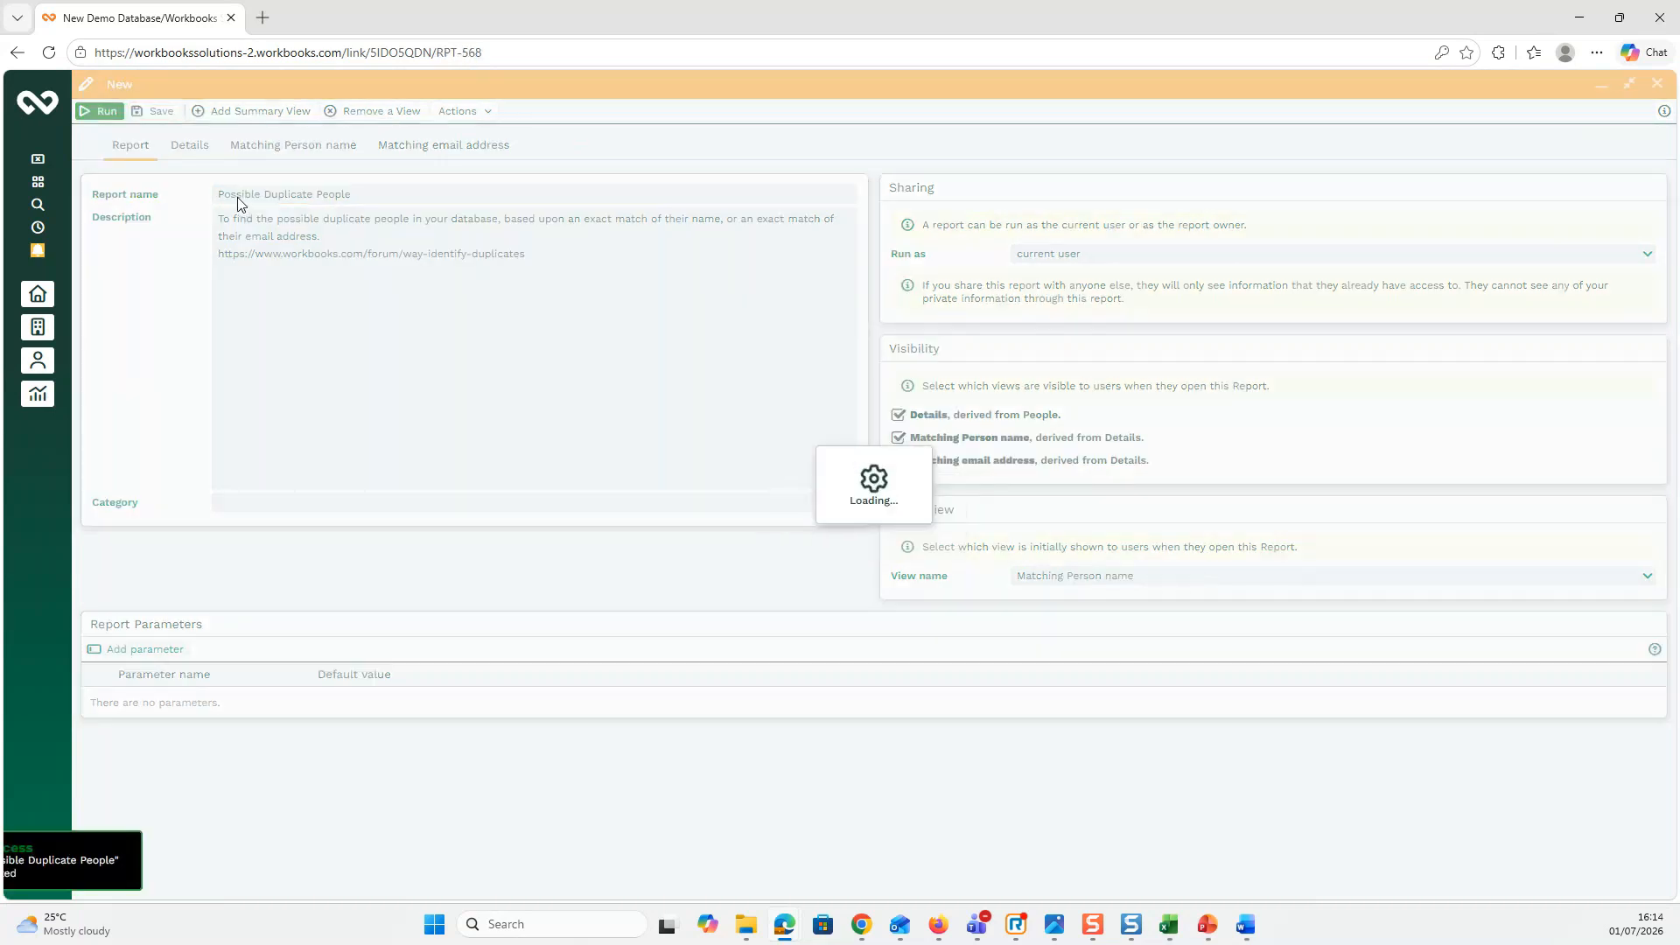
click(189, 146)
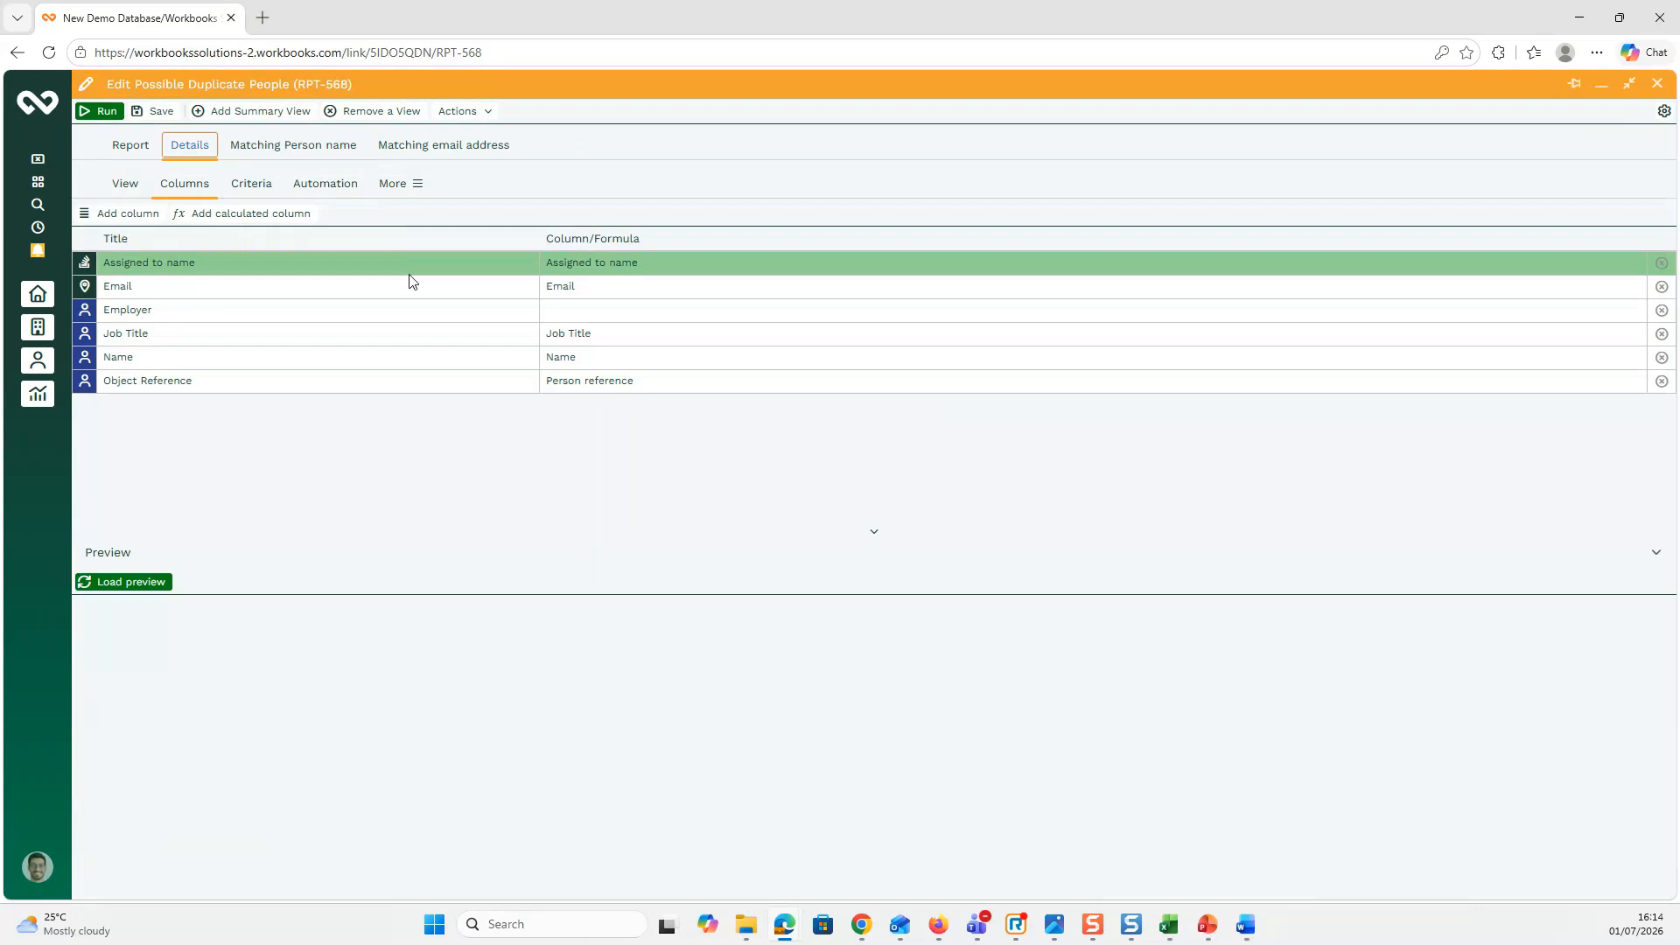
Step: Review the Matching Person name and Matching email address views, then add a column to Details
click(289, 149)
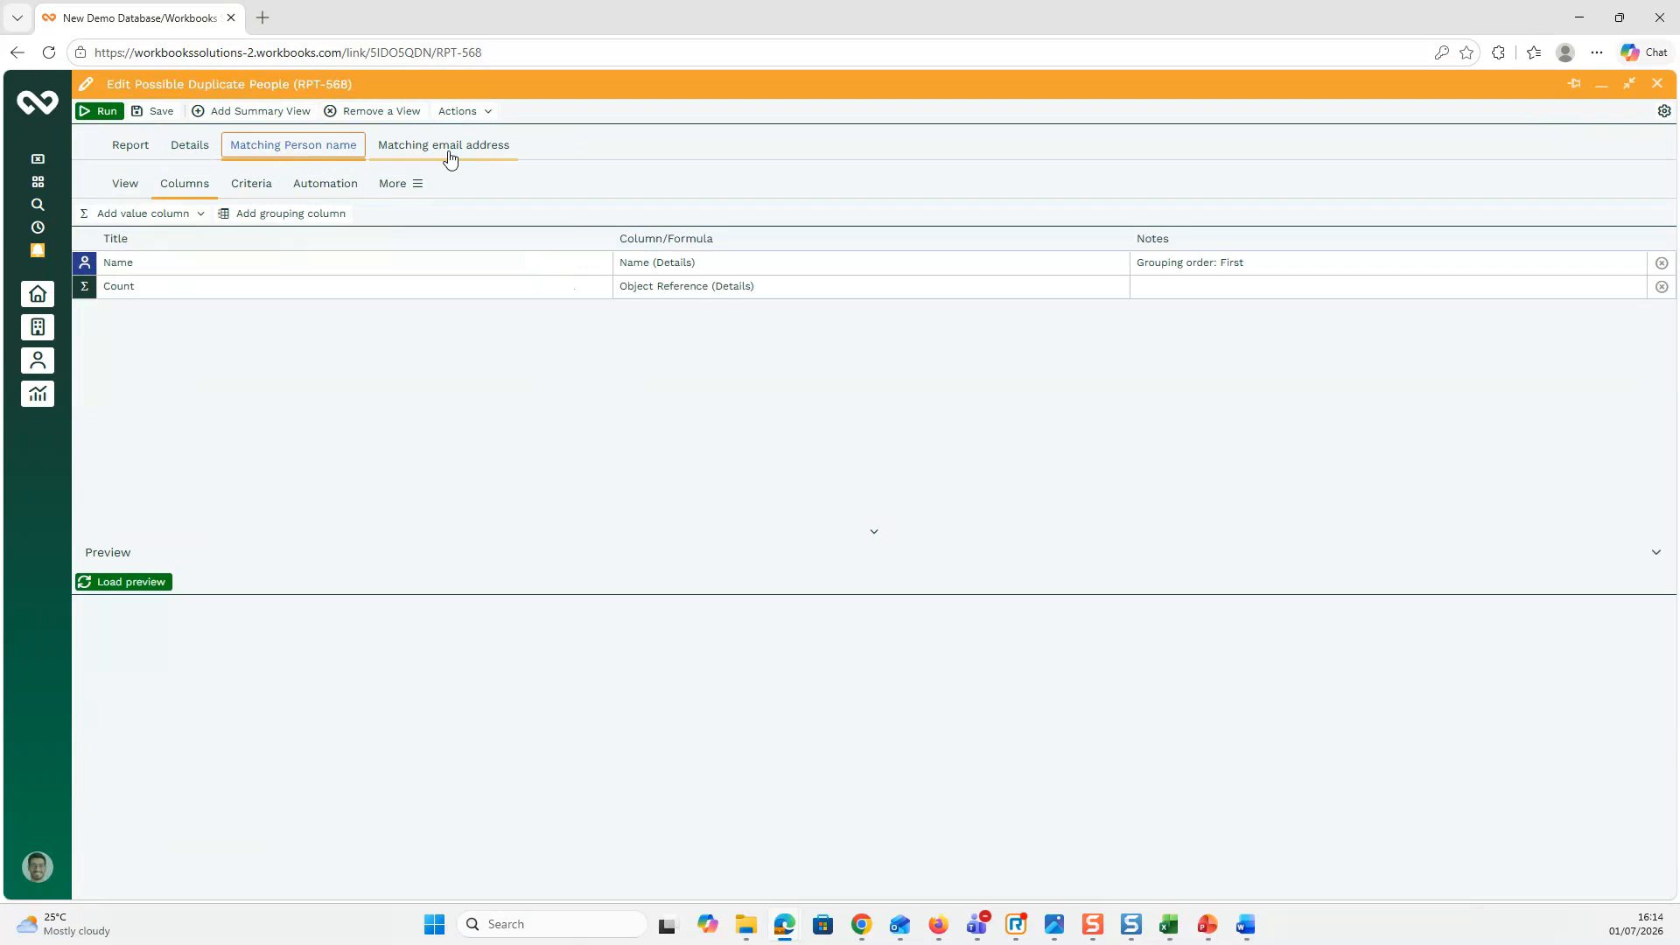
click(449, 156)
click(320, 154)
click(181, 150)
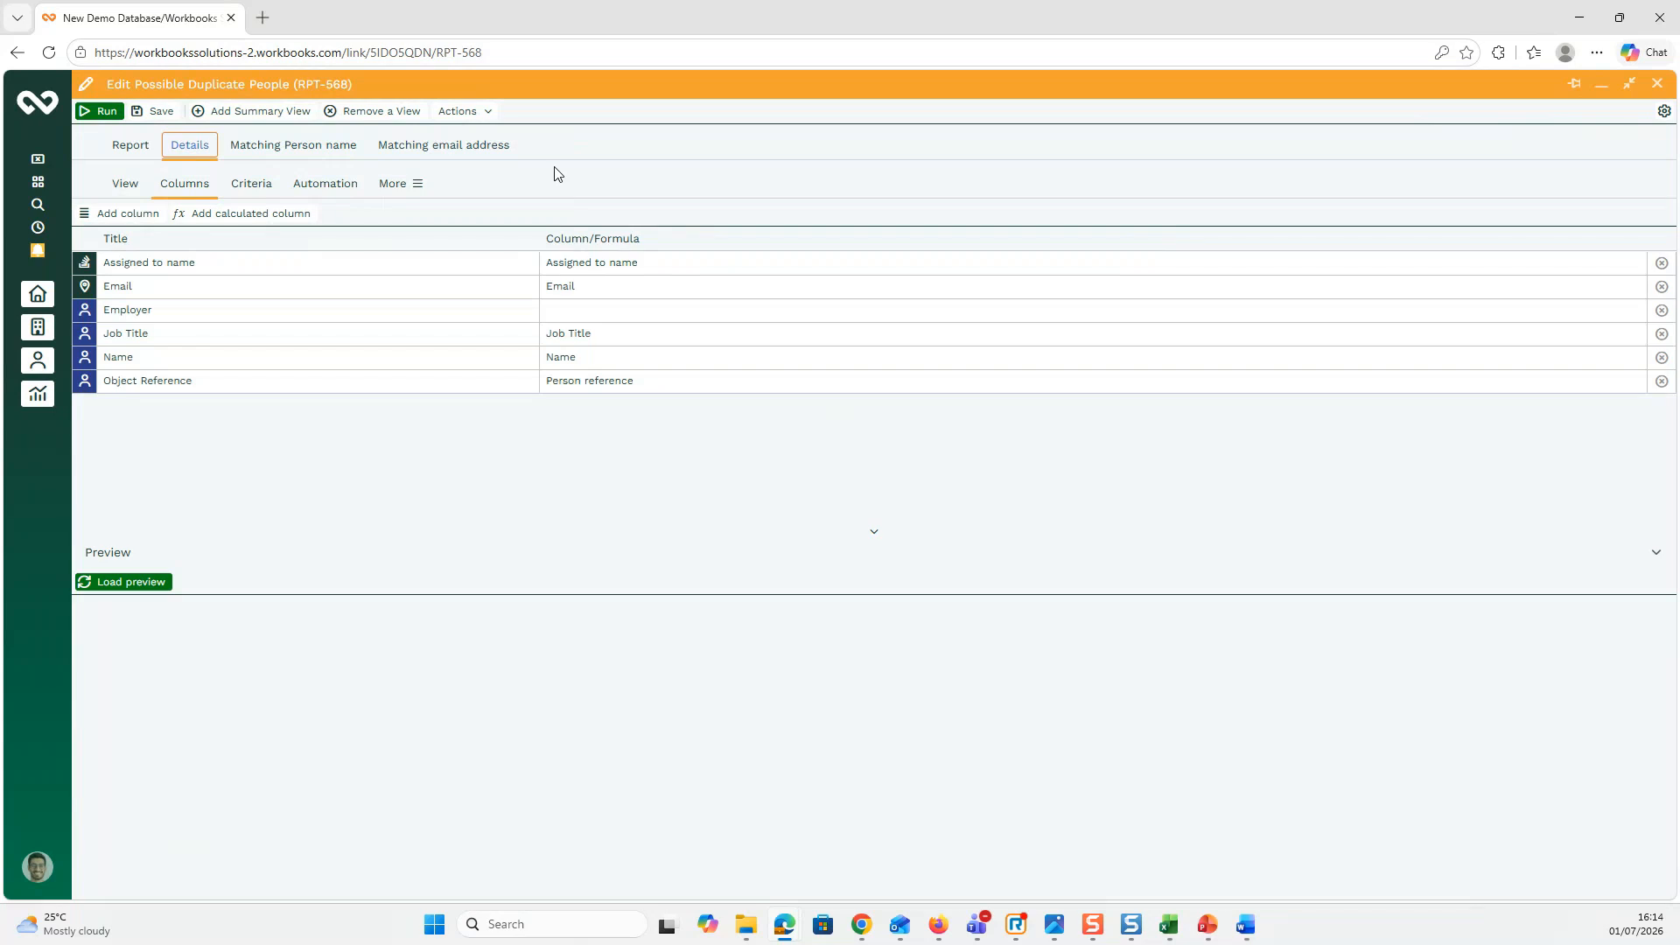
click(136, 217)
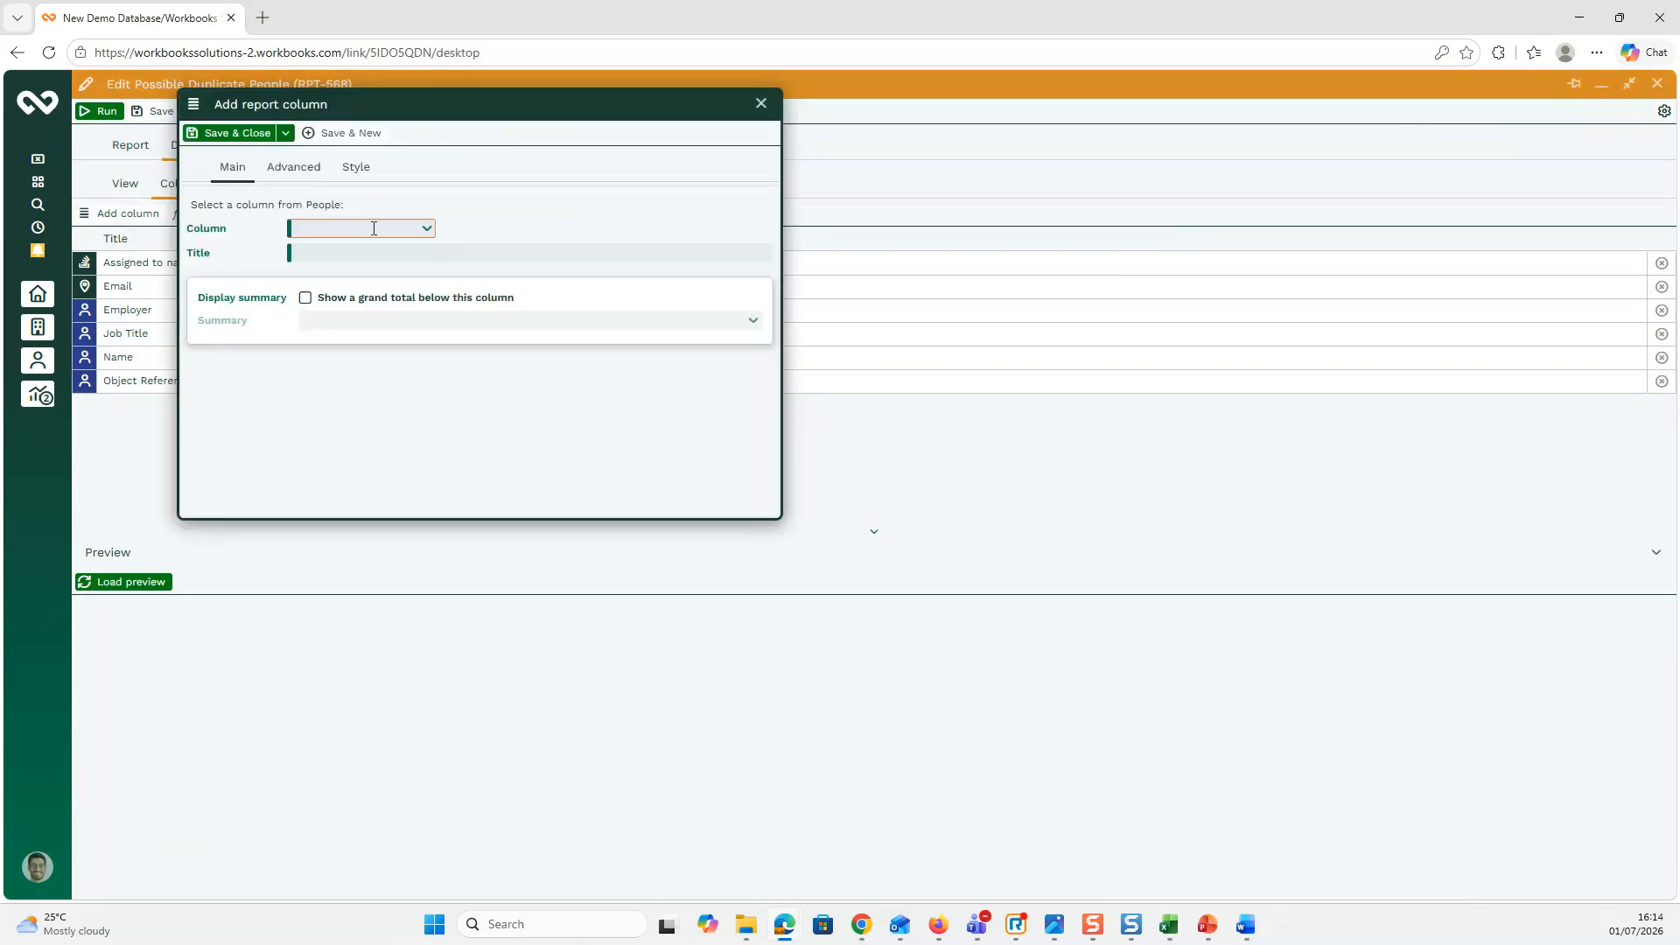
Step: Add the People Mobile field as a new column in the Details view and save it
click(374, 229)
text(mob)
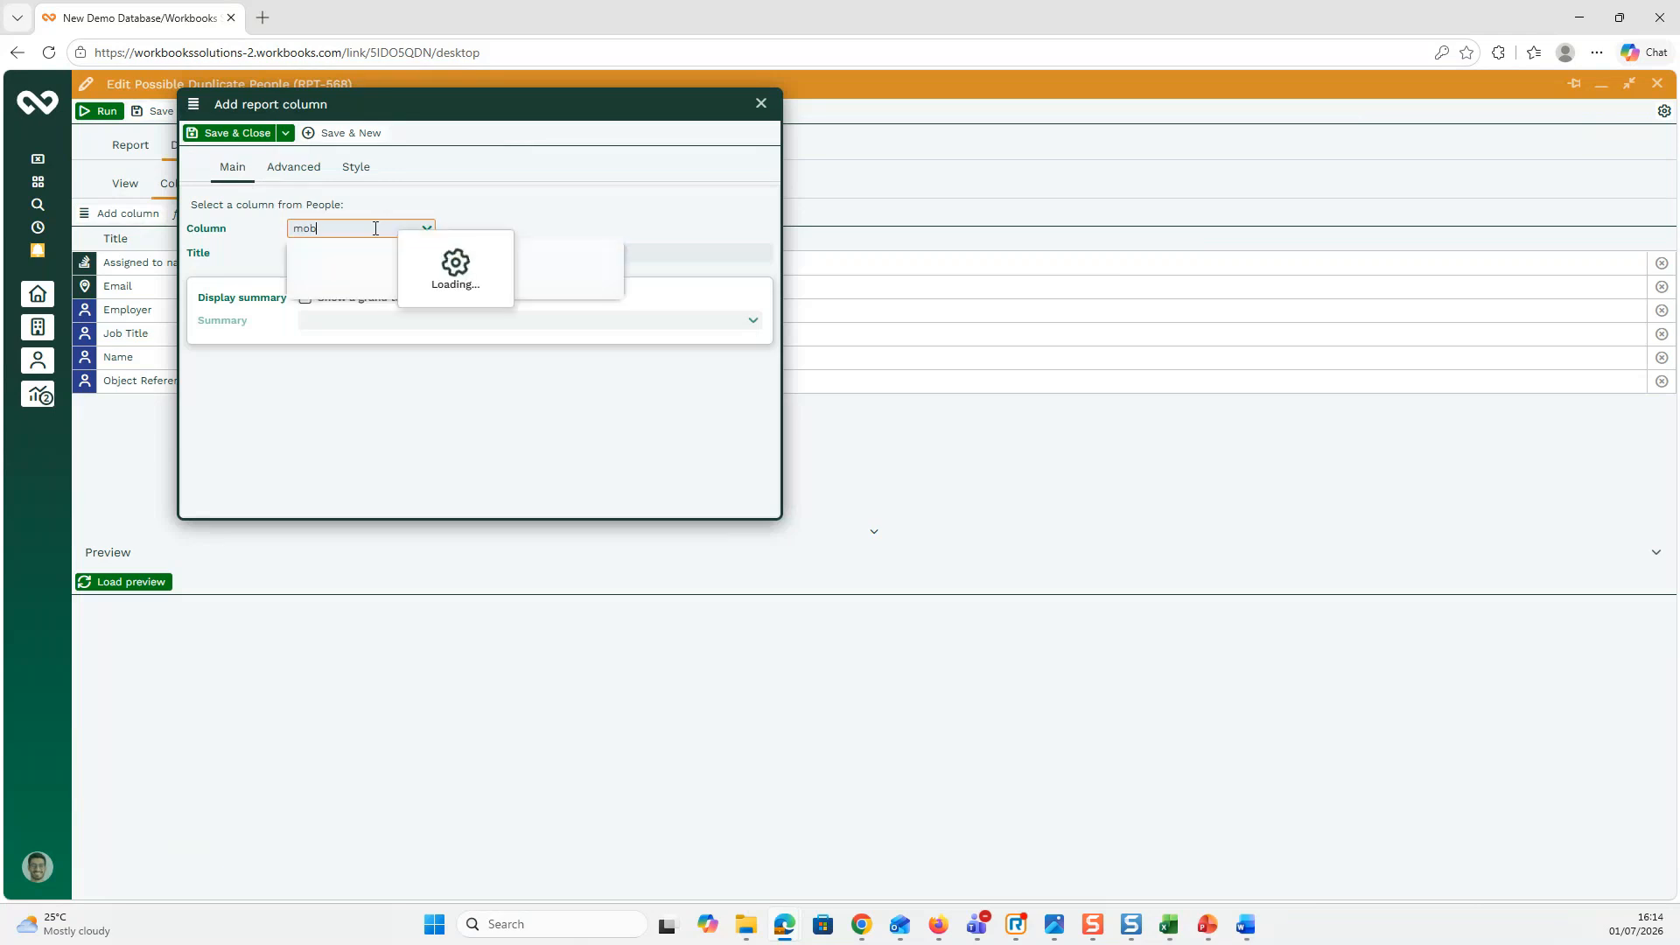
click(361, 250)
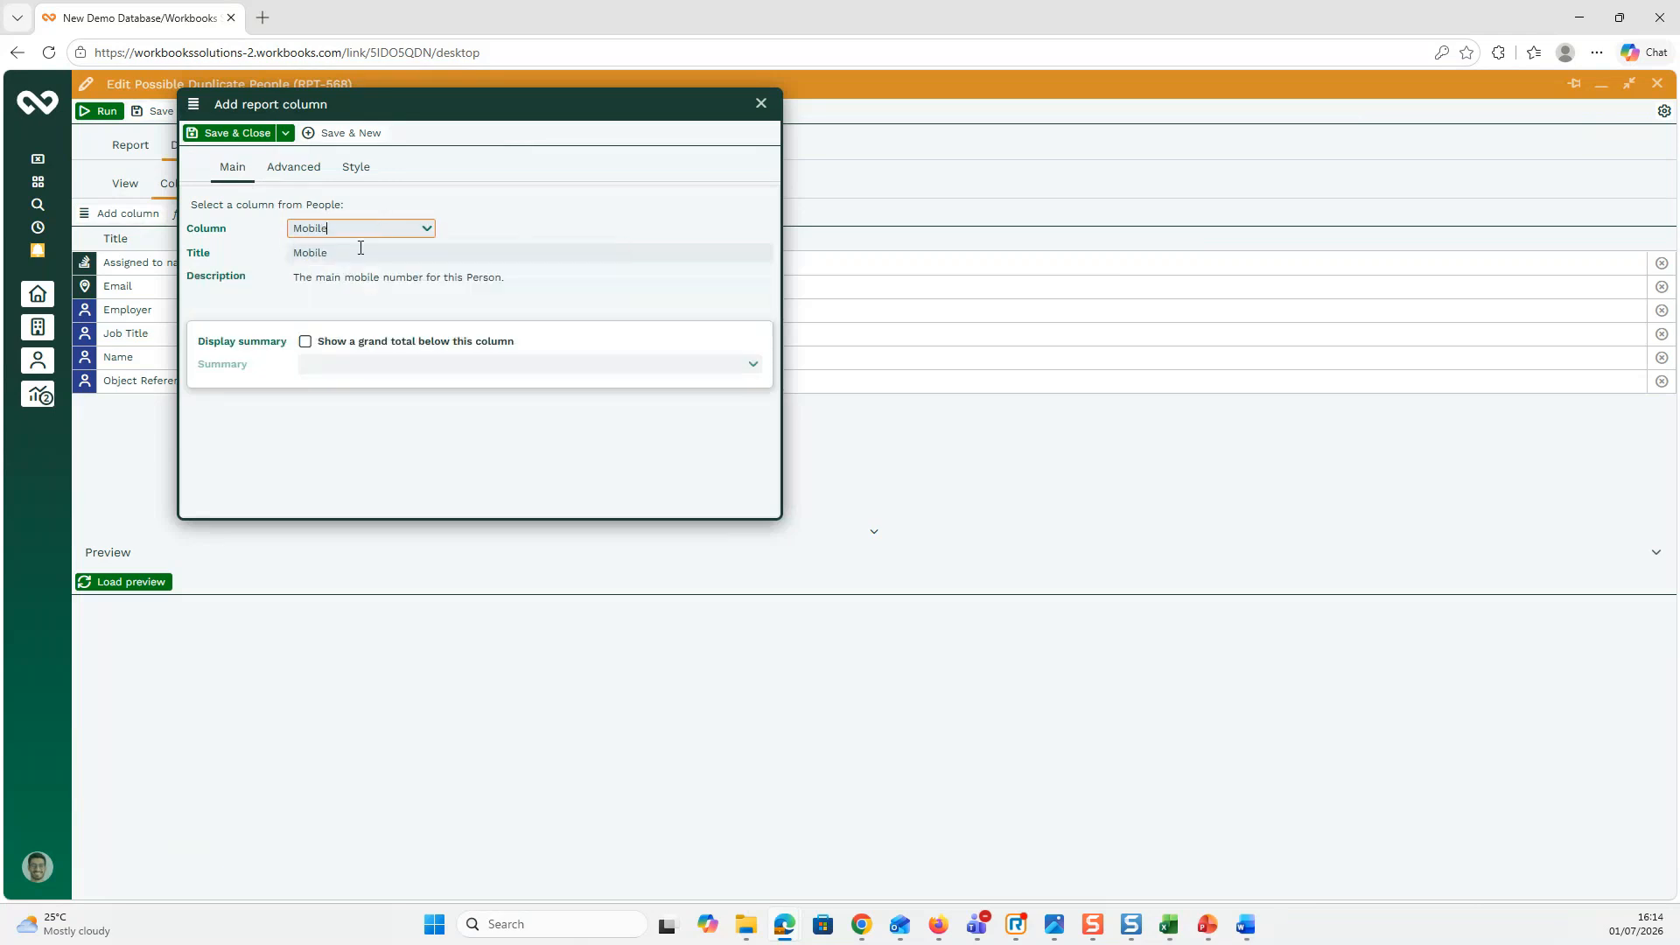
click(247, 133)
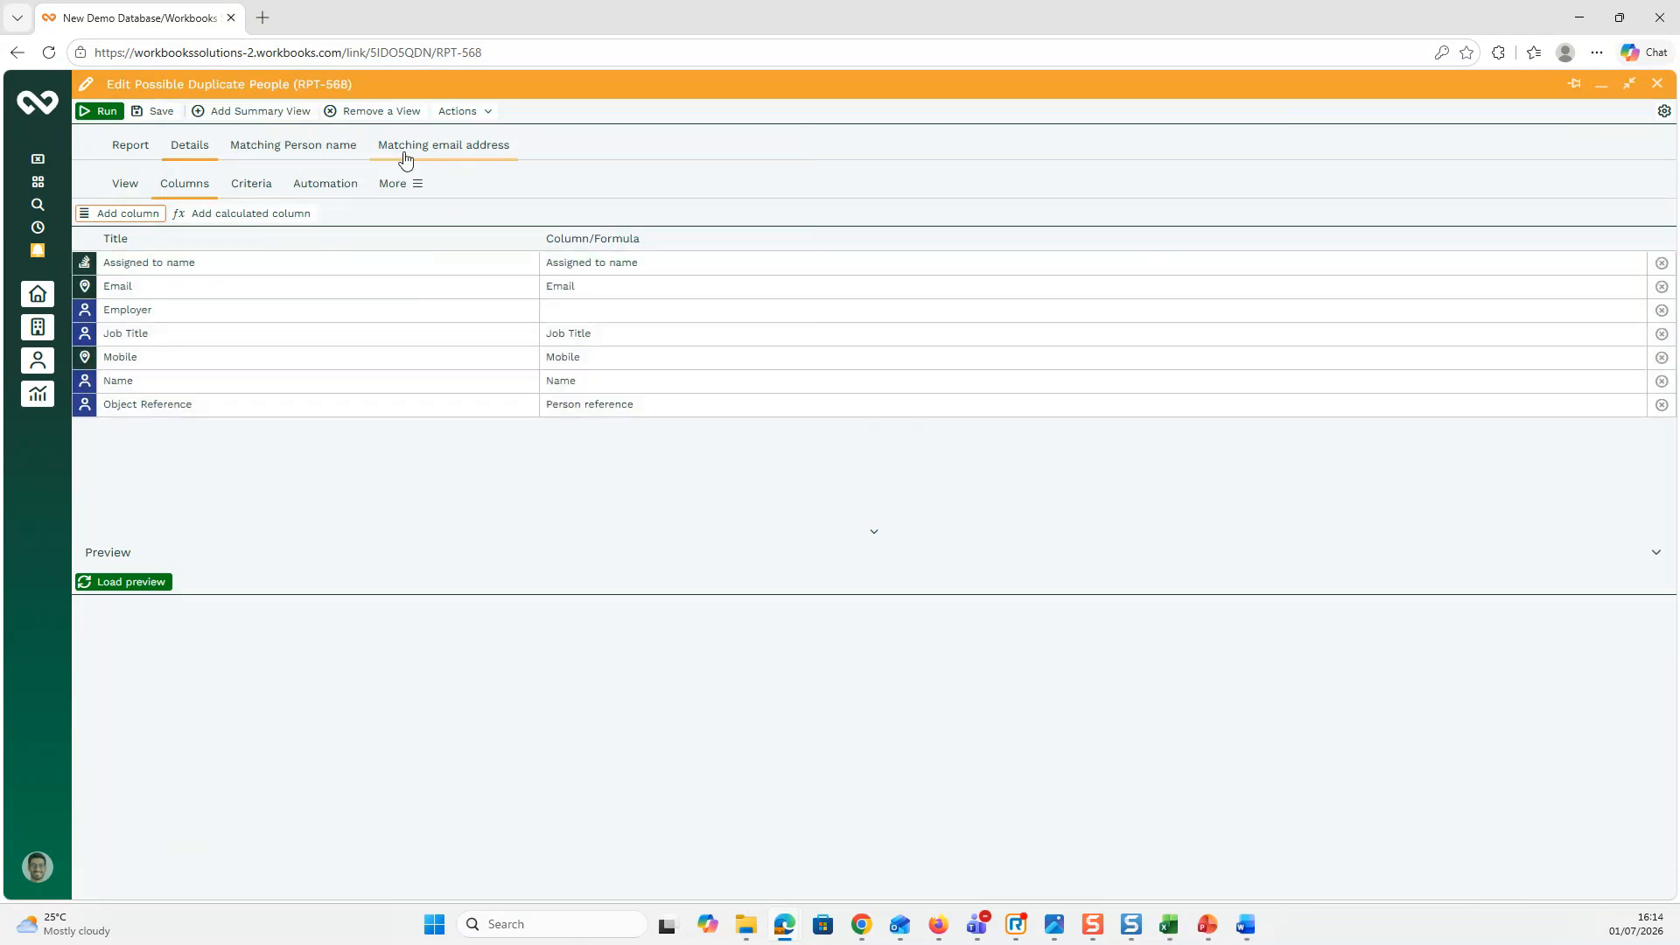
Step: Rename the Matching email address view to 'Matching mobile'
click(475, 155)
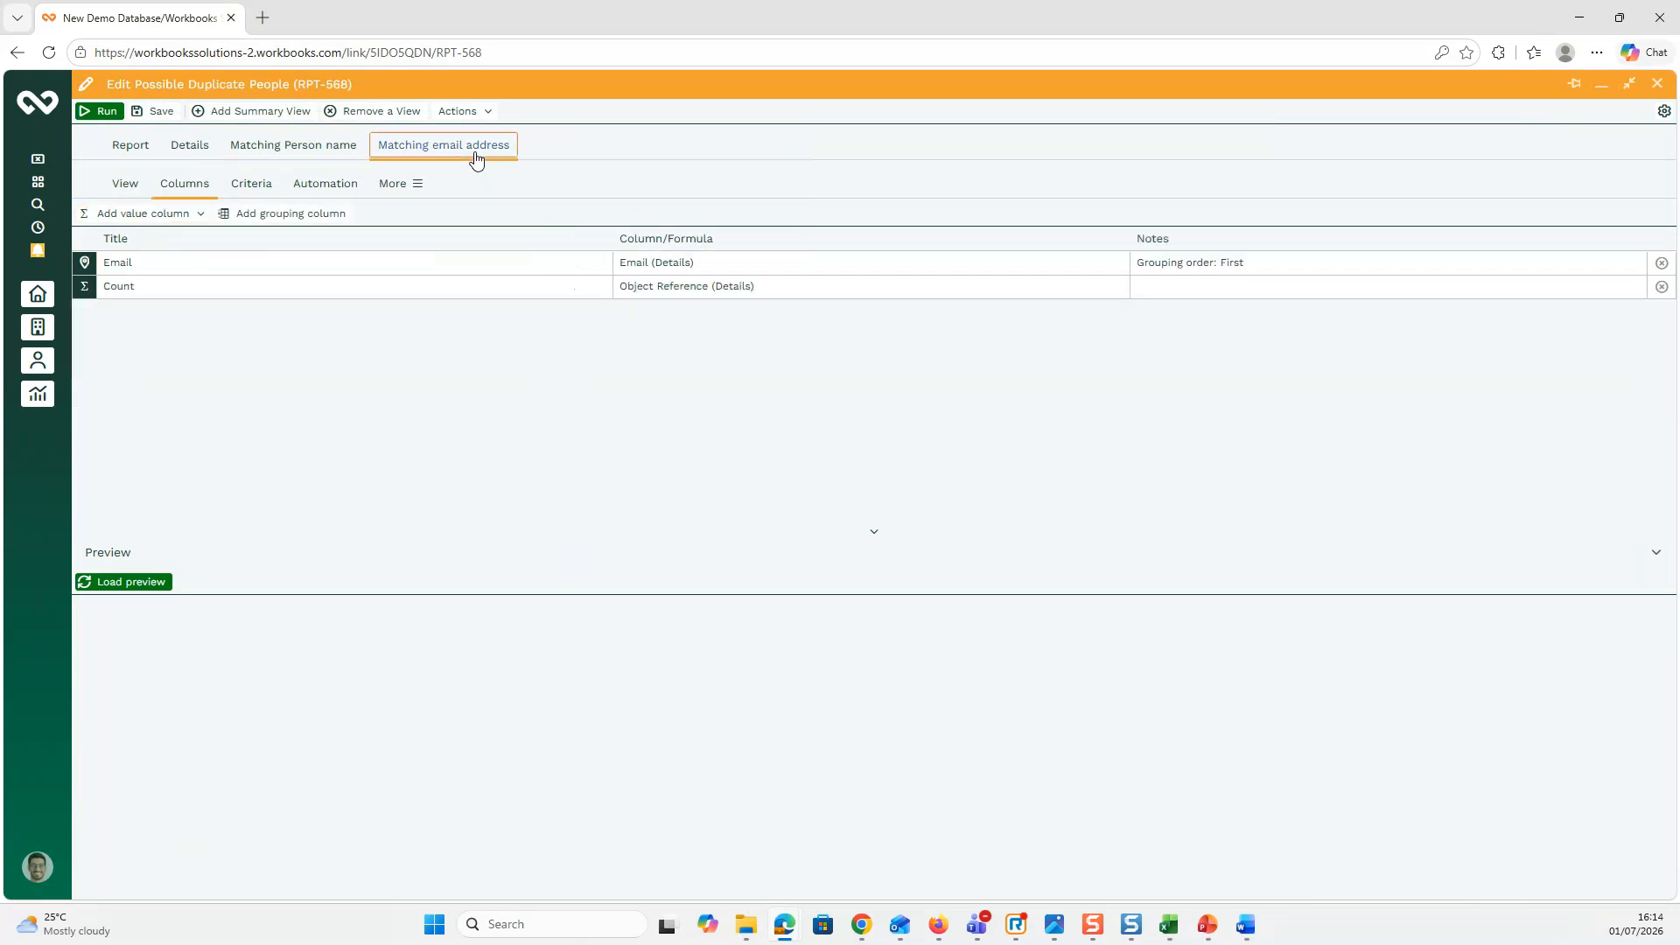
click(122, 191)
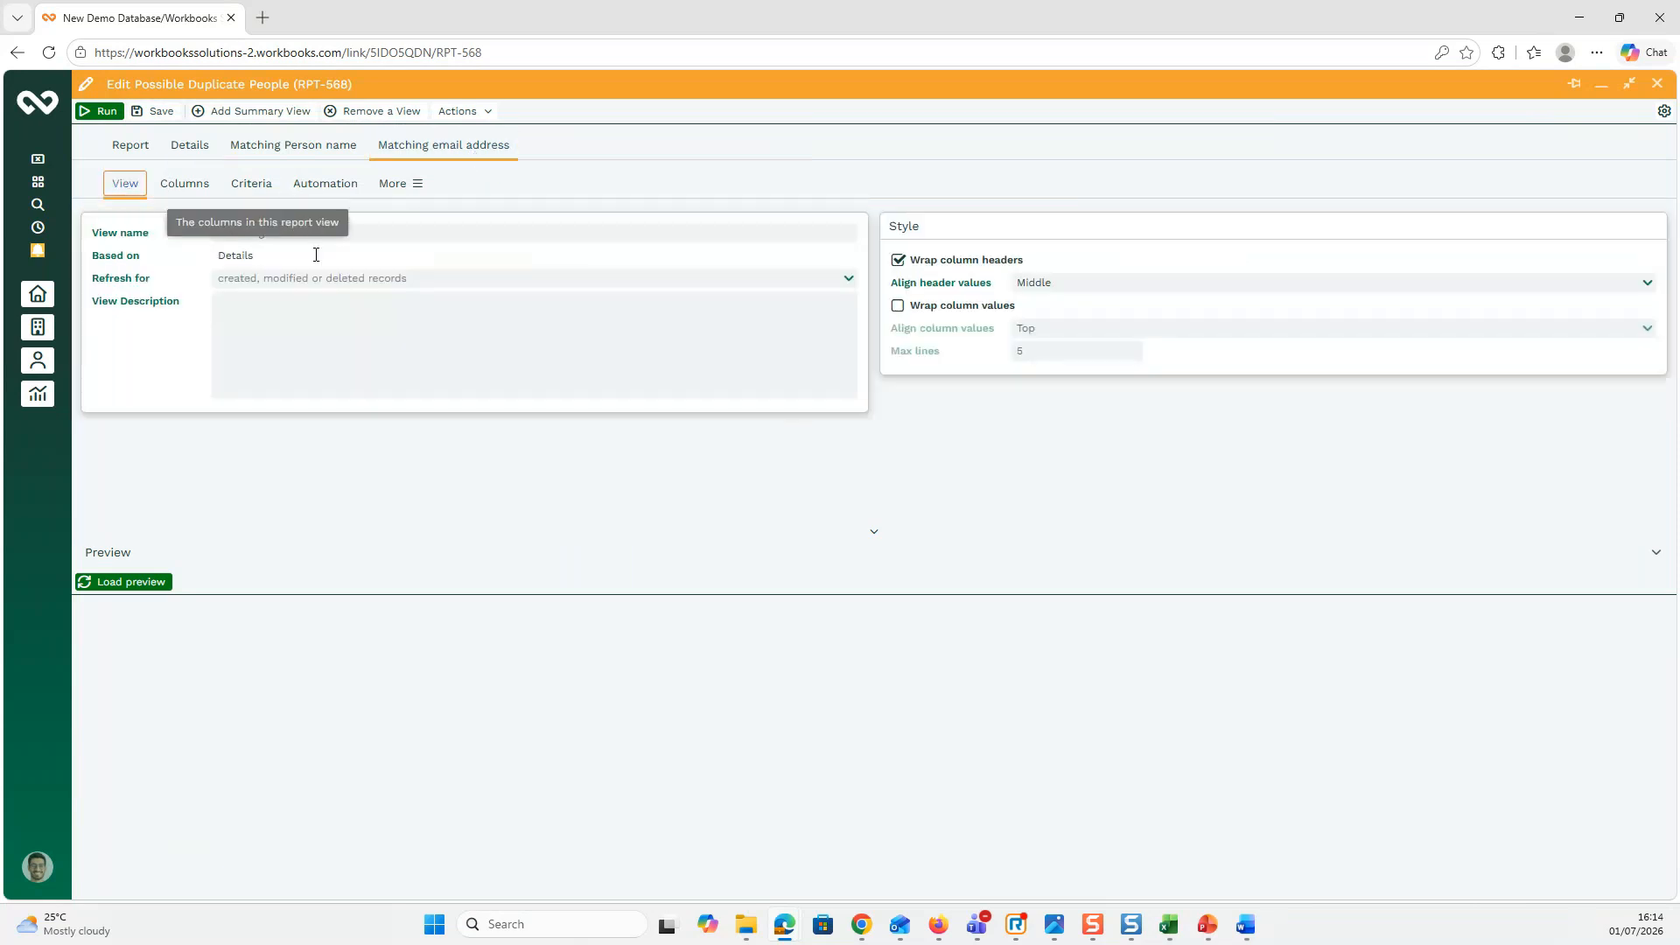
click(270, 234)
drag(270, 234, 412, 234)
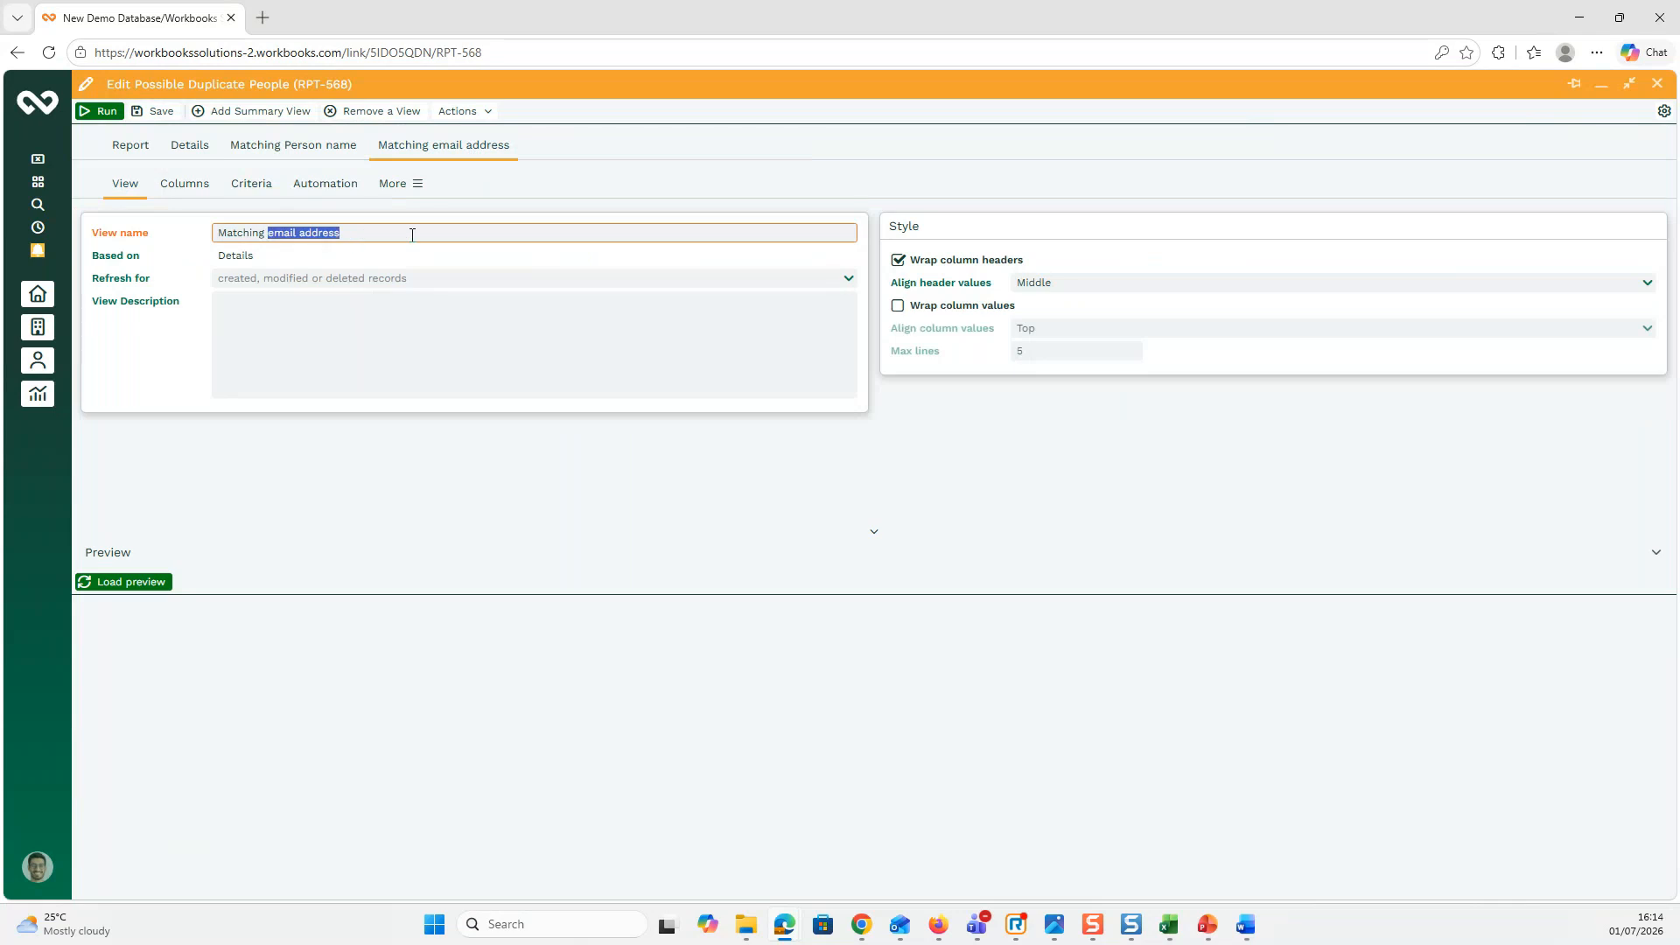
text(mobile)
Step: Change the view's Email grouping column to group by Mobile and save it
click(204, 191)
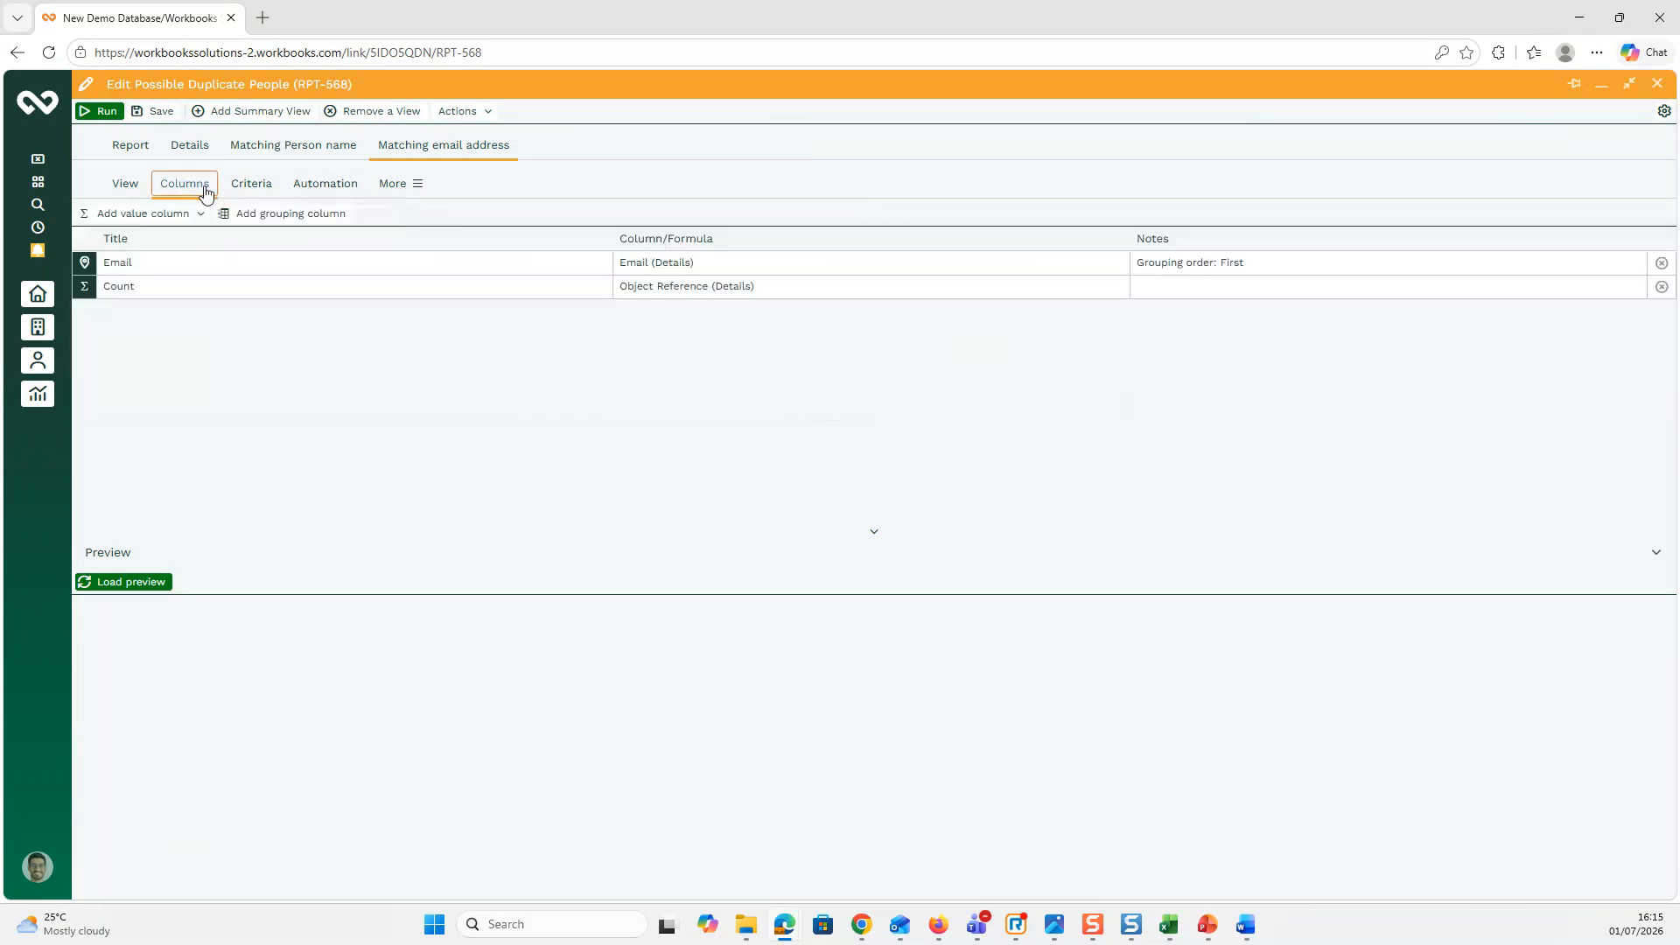
click(193, 261)
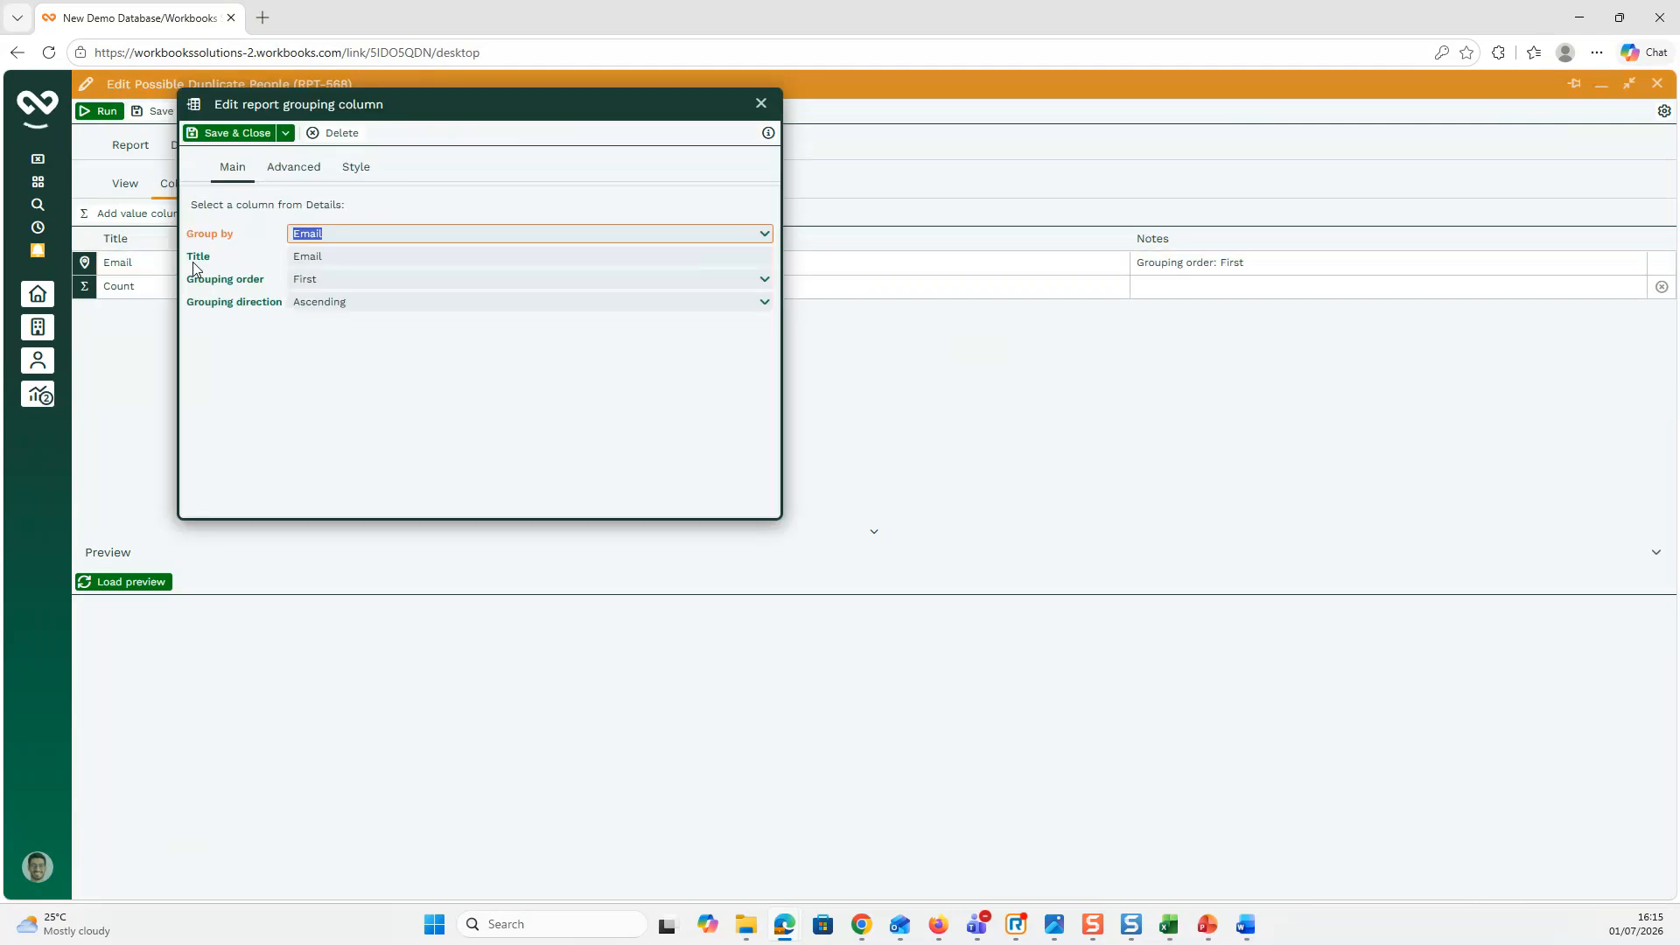
click(765, 234)
click(341, 367)
click(230, 133)
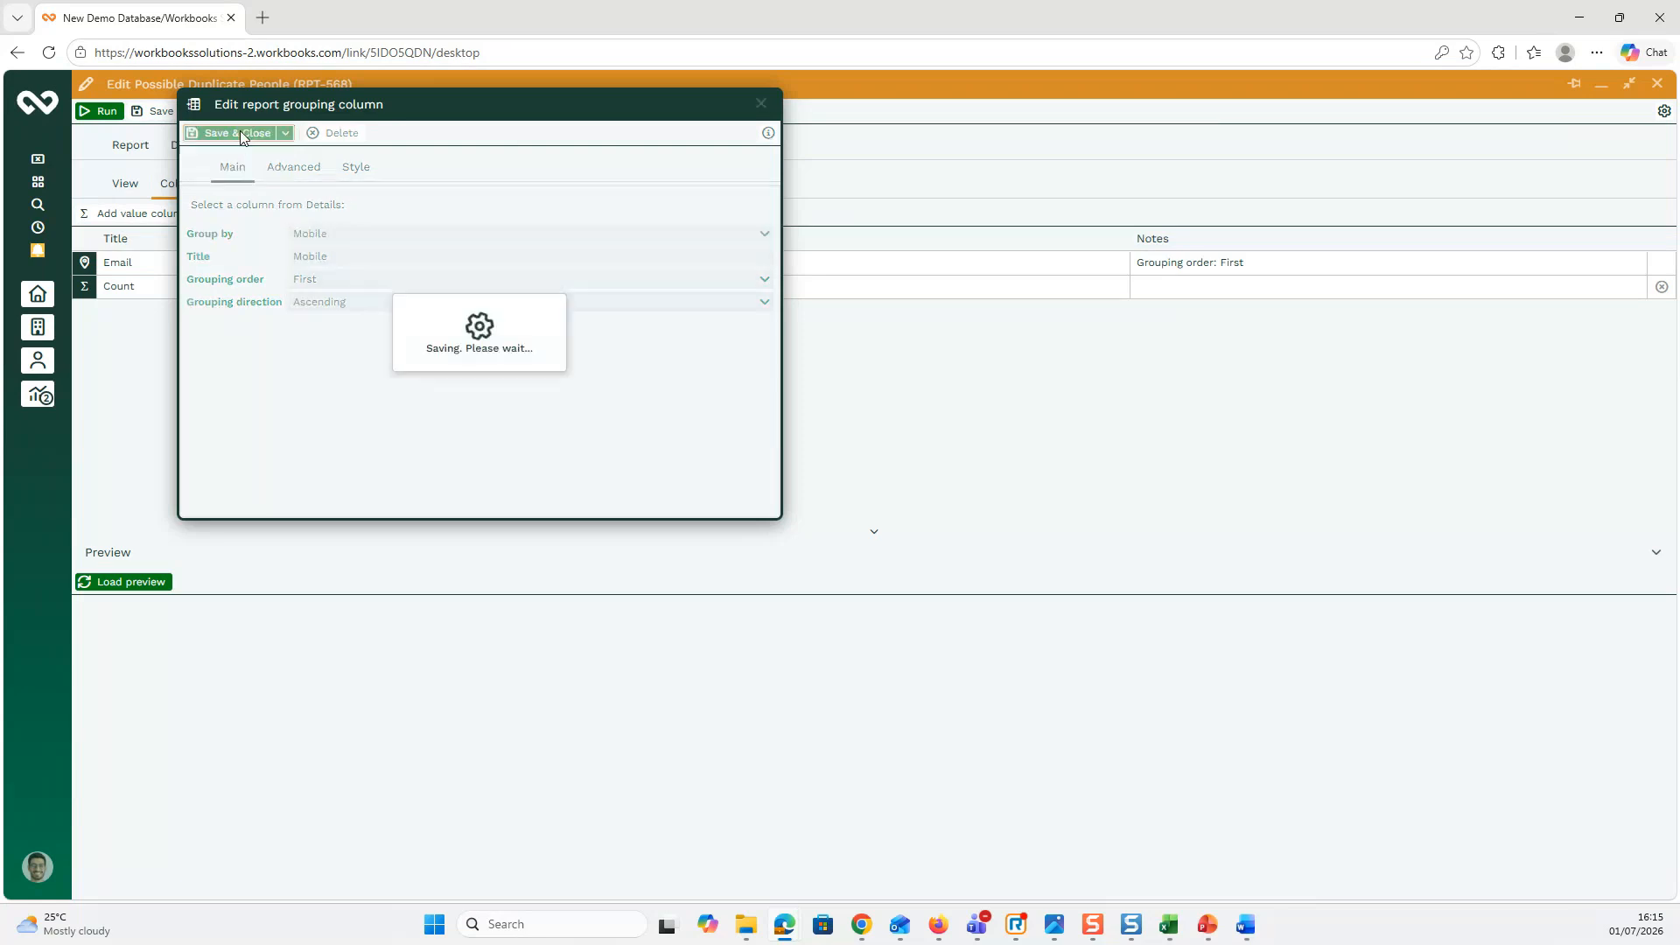
Step: Change the Email is not blank criterion to Mobile is not blank and save it
click(256, 186)
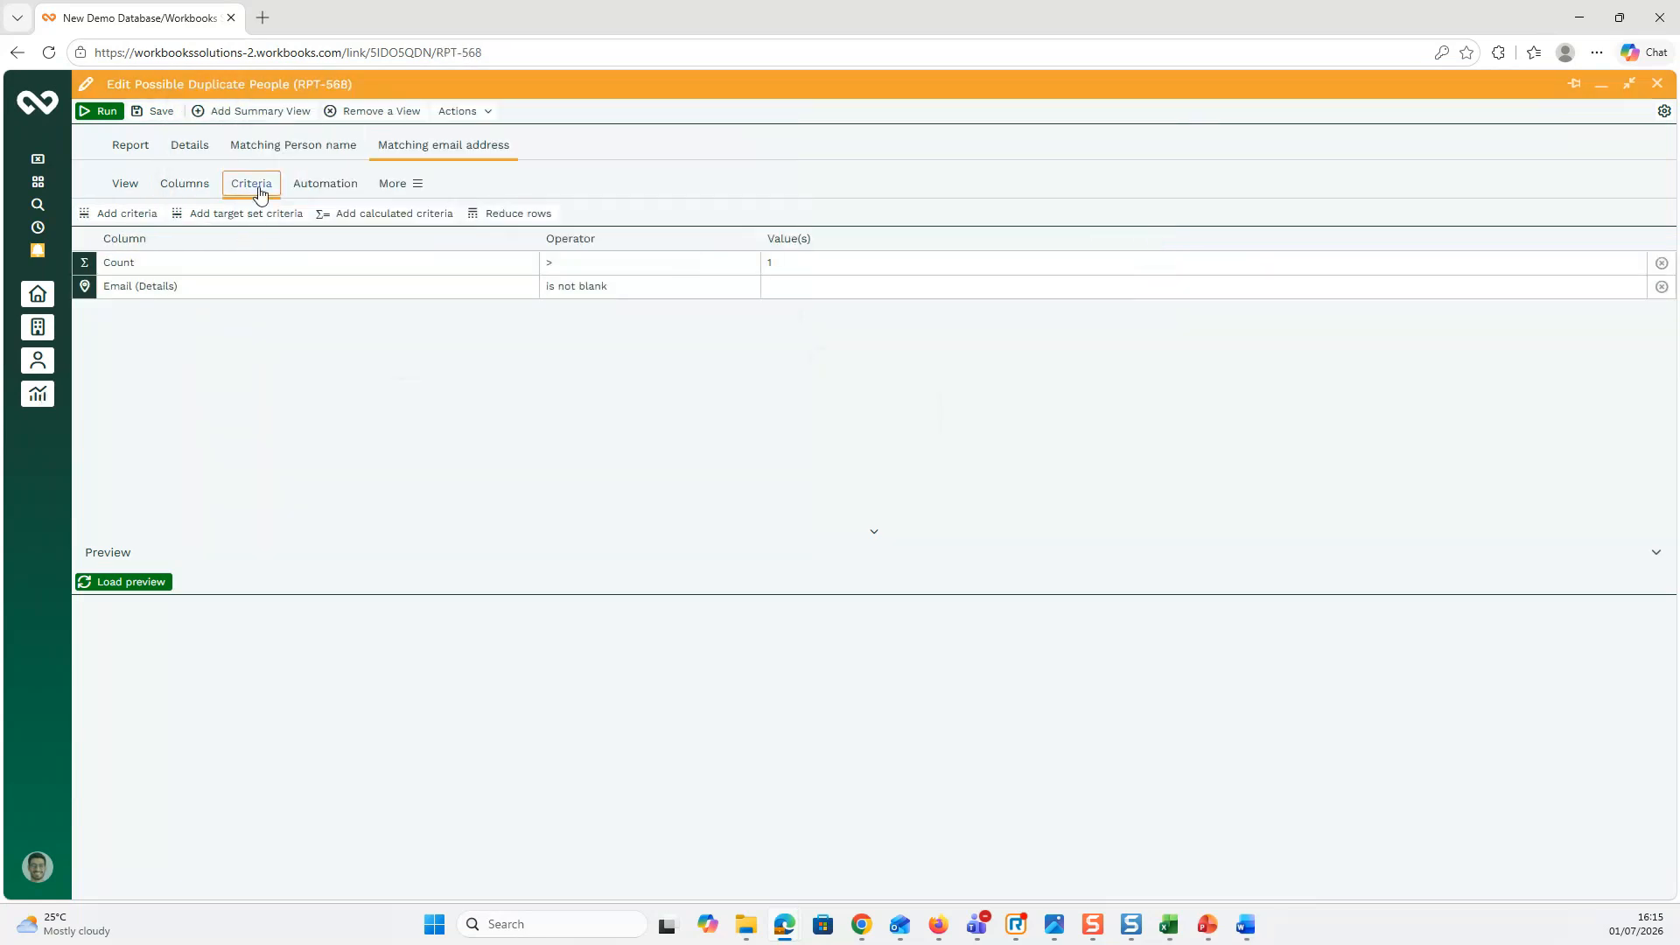
click(244, 291)
click(240, 287)
click(240, 286)
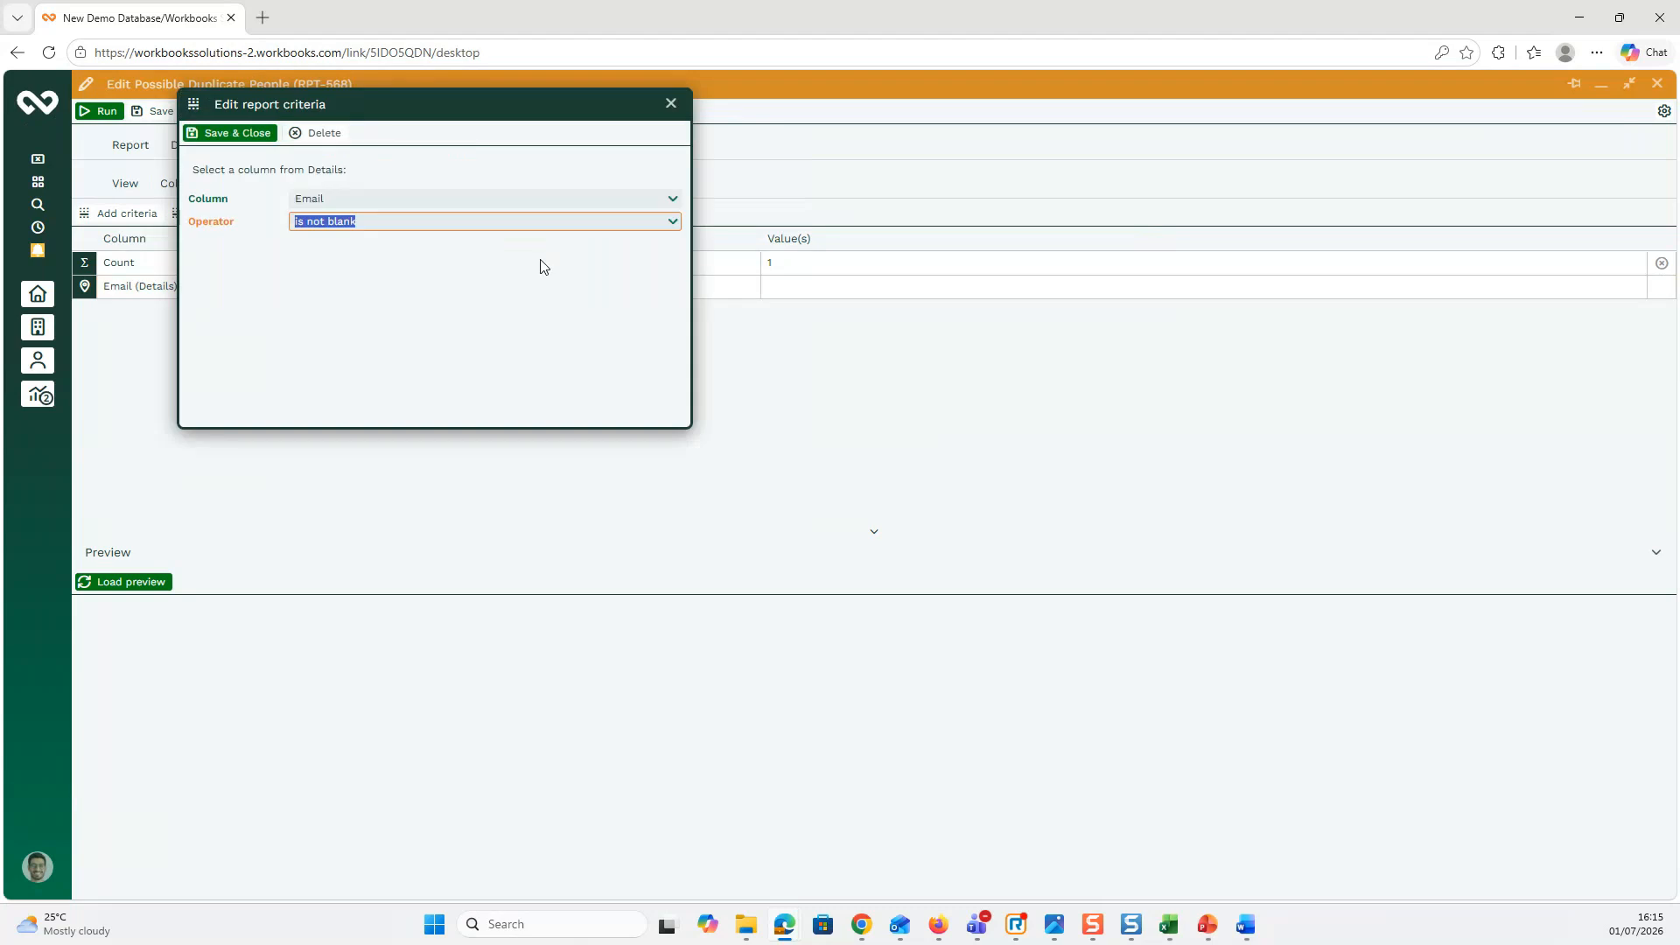
click(673, 203)
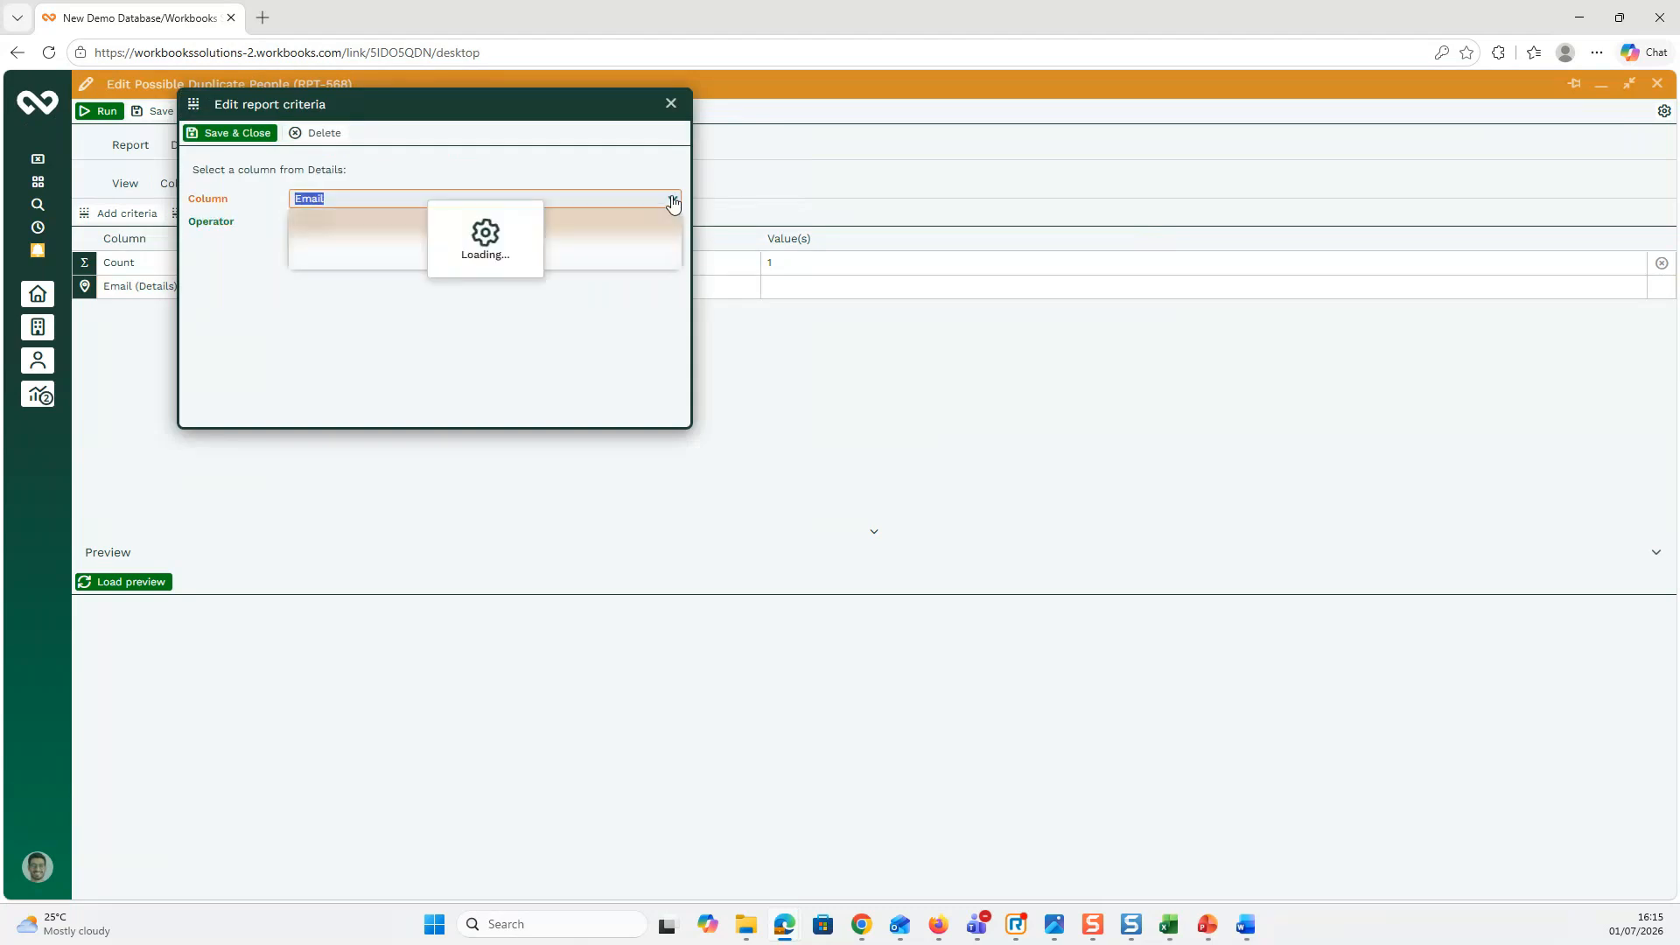
click(333, 332)
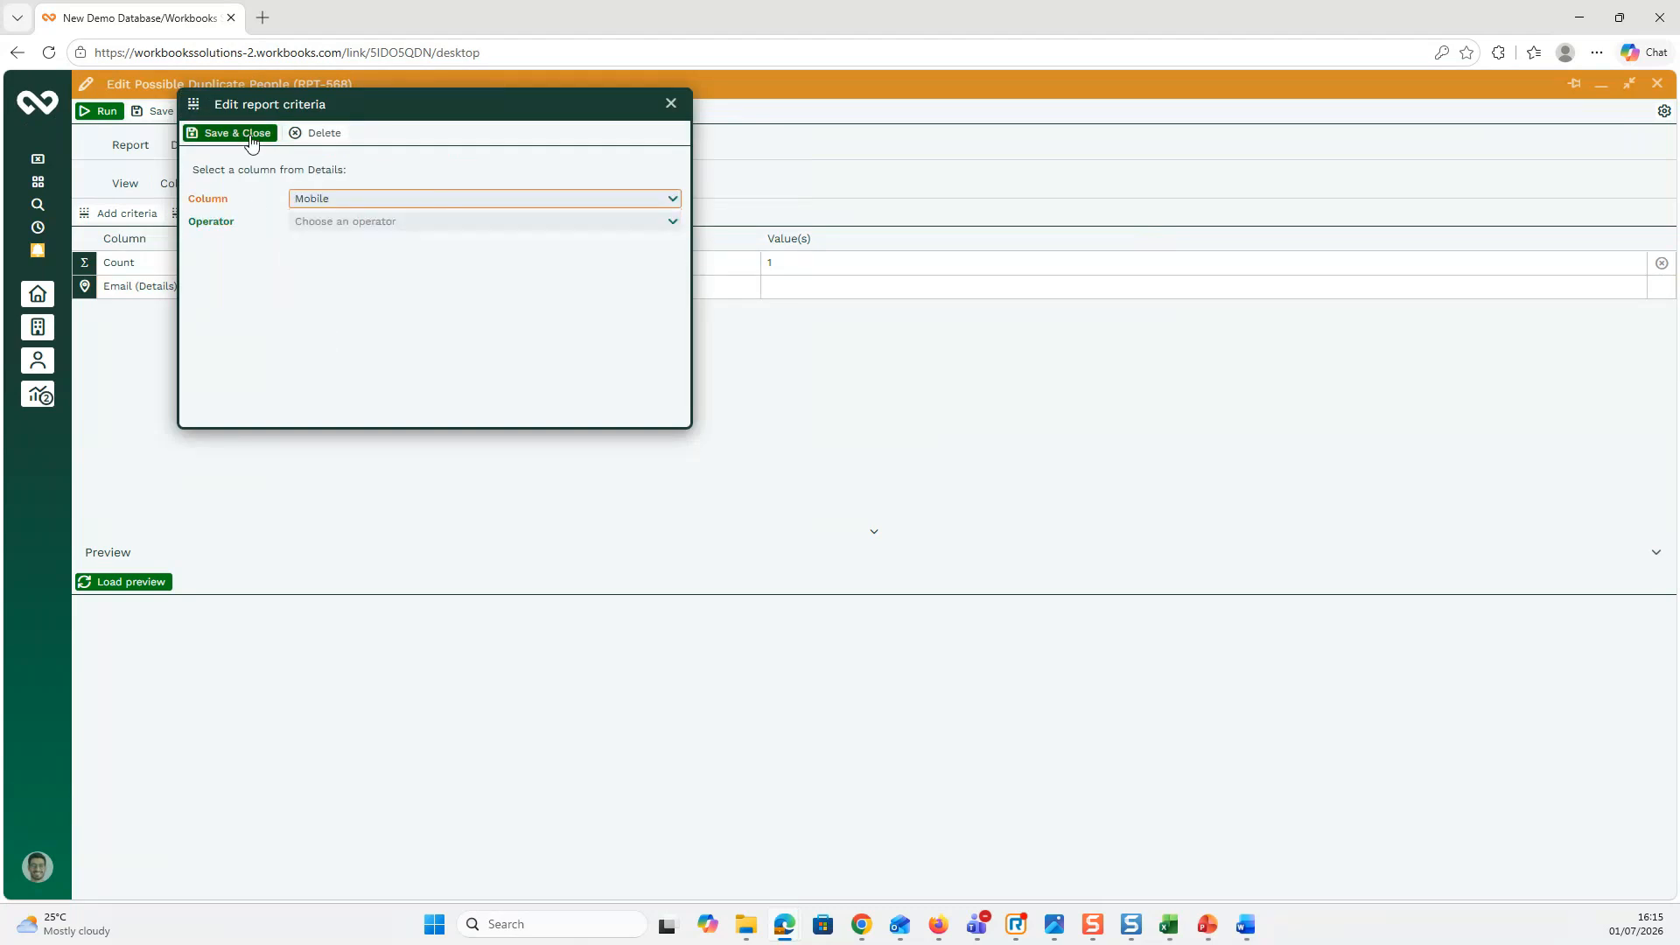
click(672, 222)
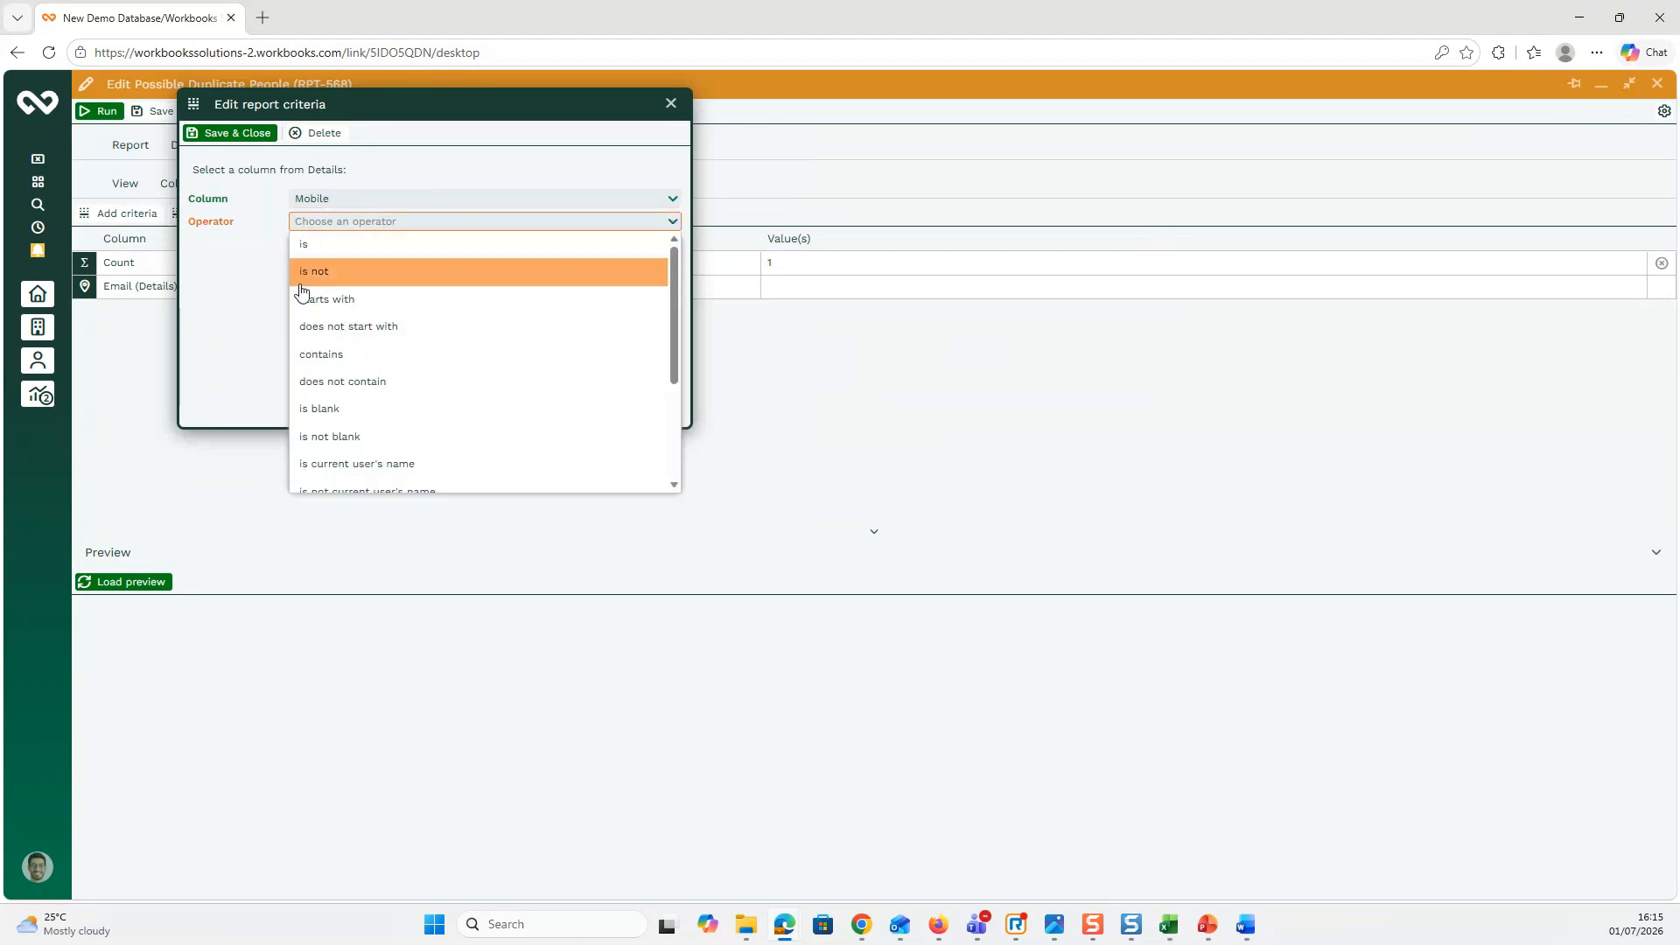
click(334, 435)
click(245, 131)
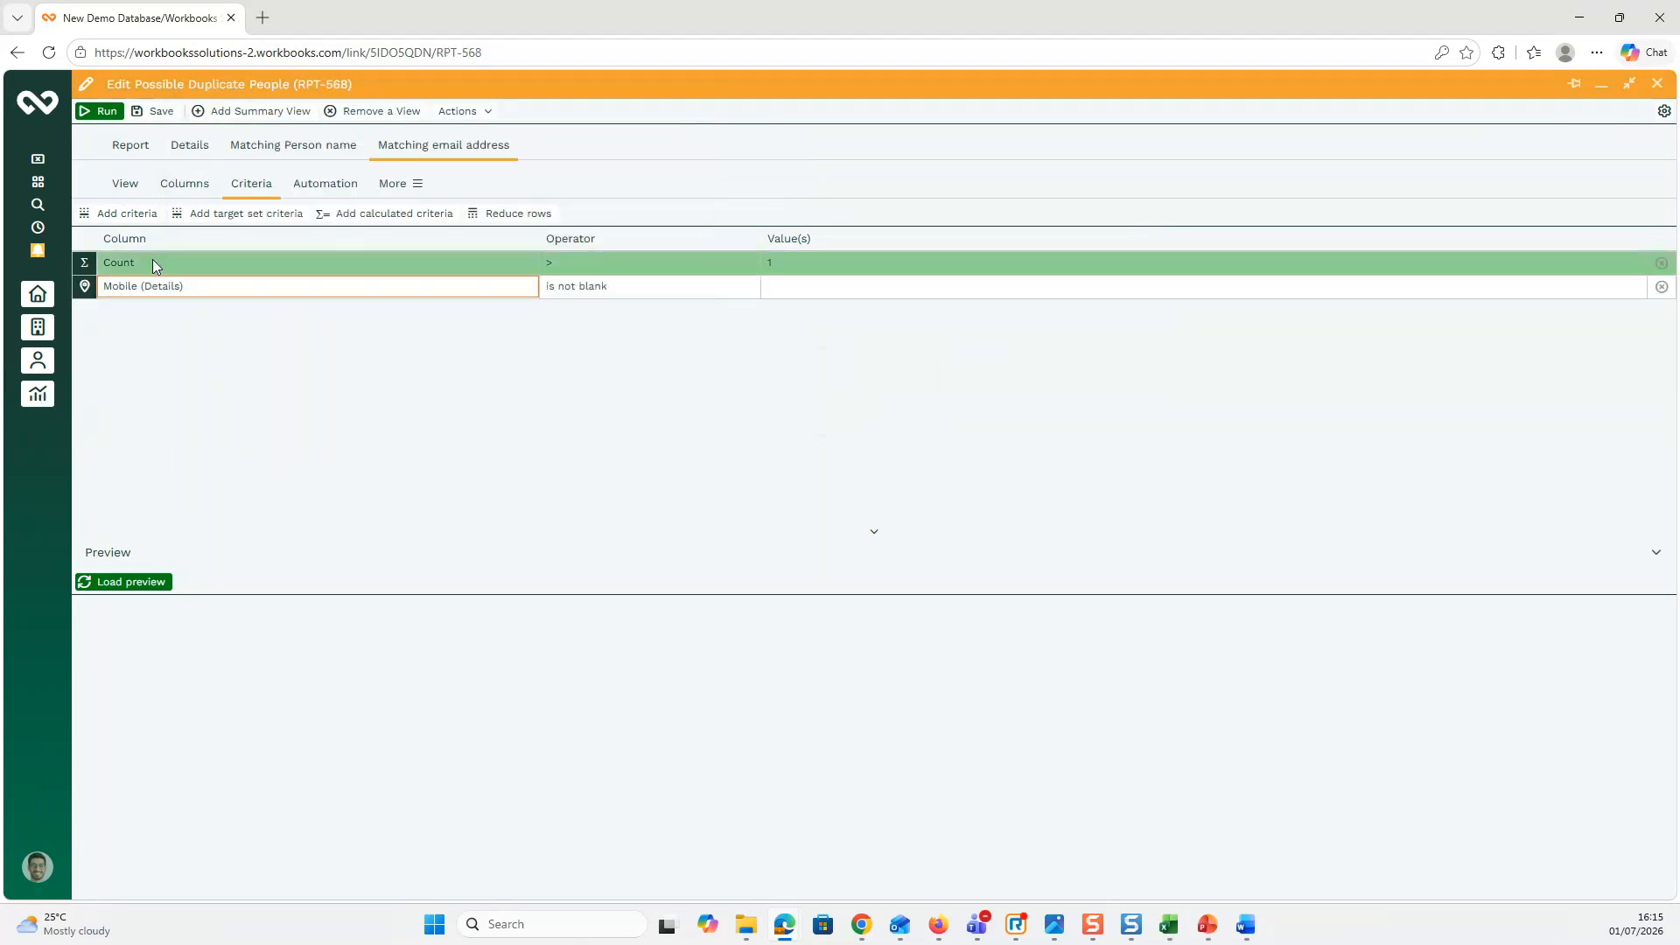
Step: Load the preview, which shows one mobile number shared by 2 people
click(191, 181)
click(144, 583)
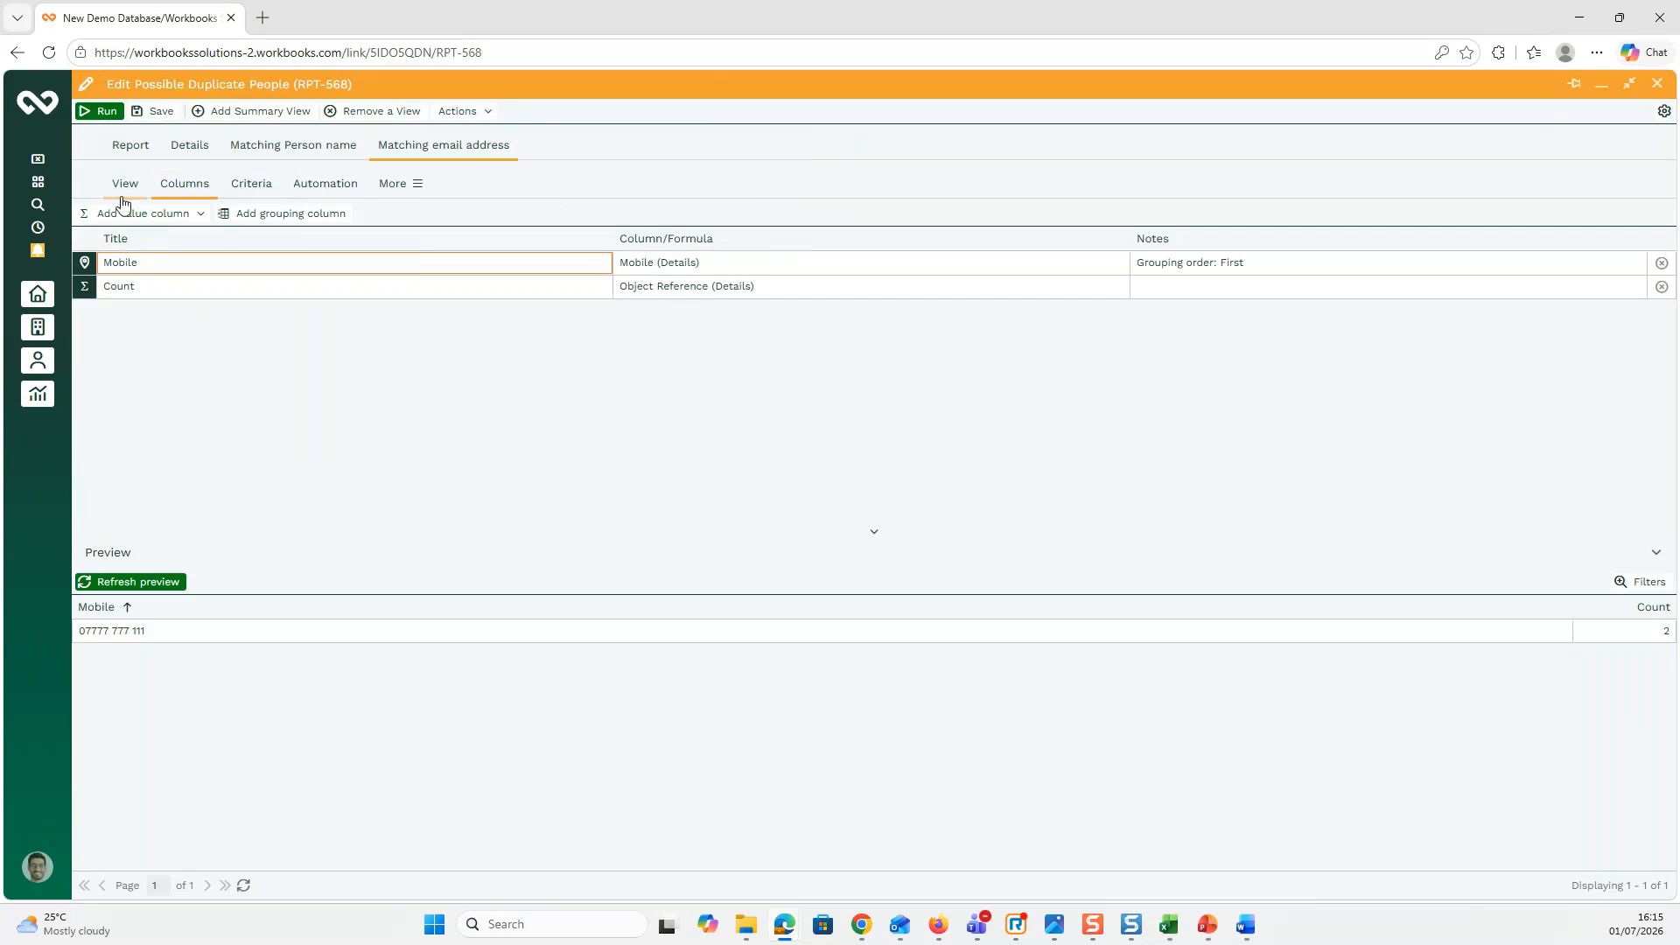
click(189, 158)
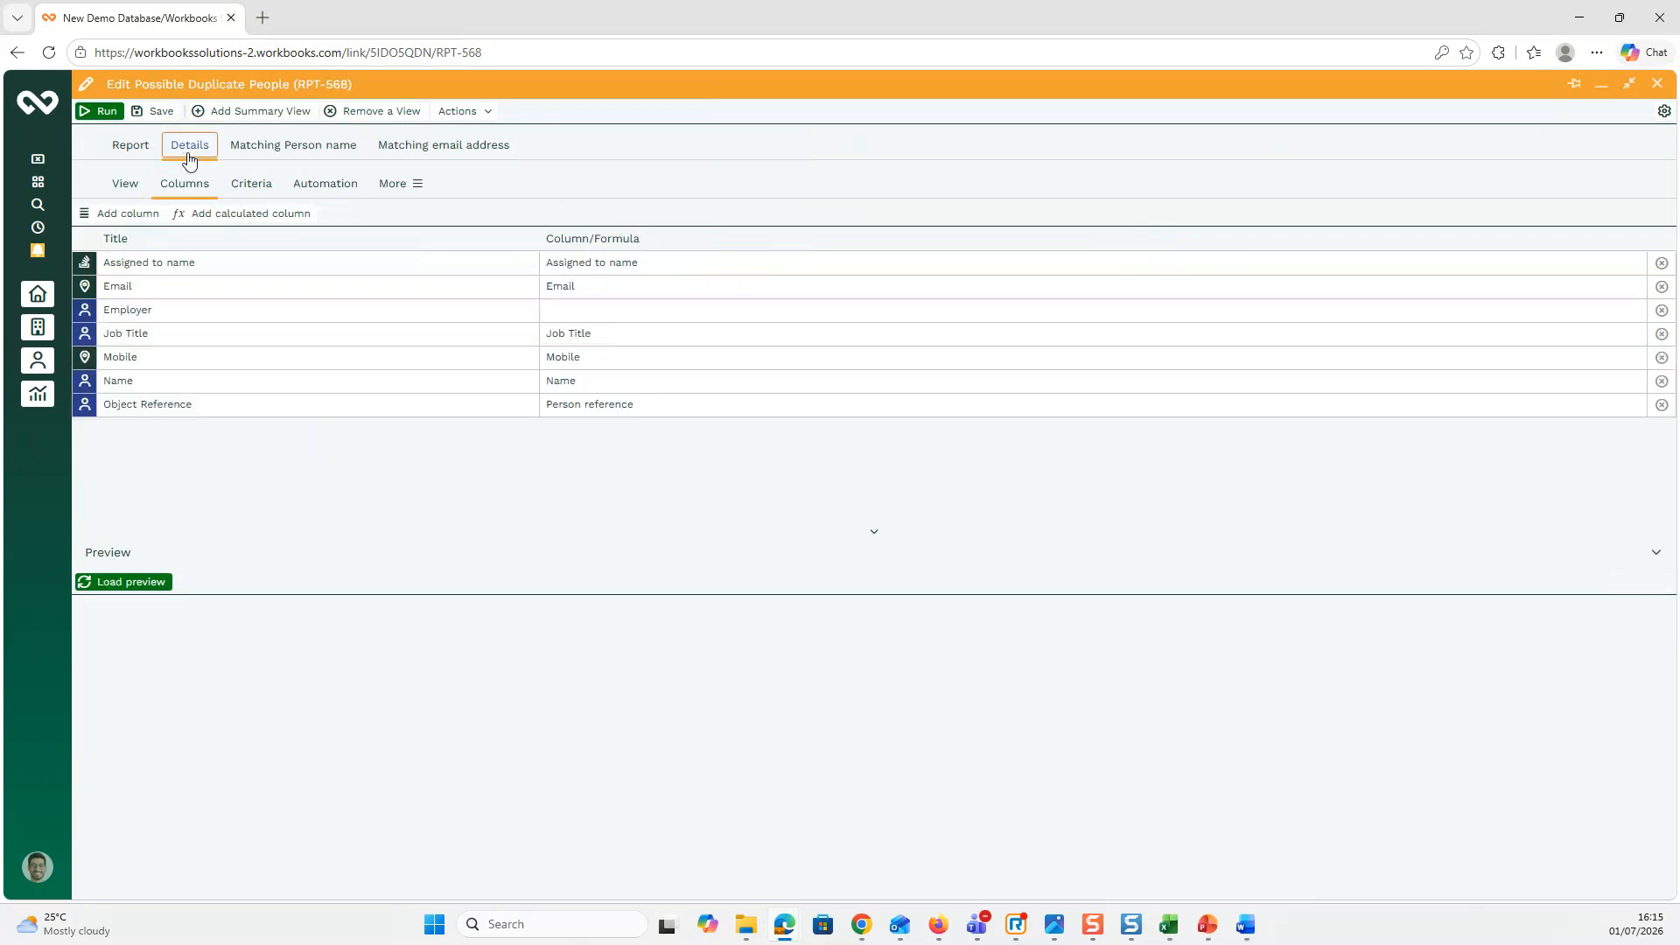
click(401, 158)
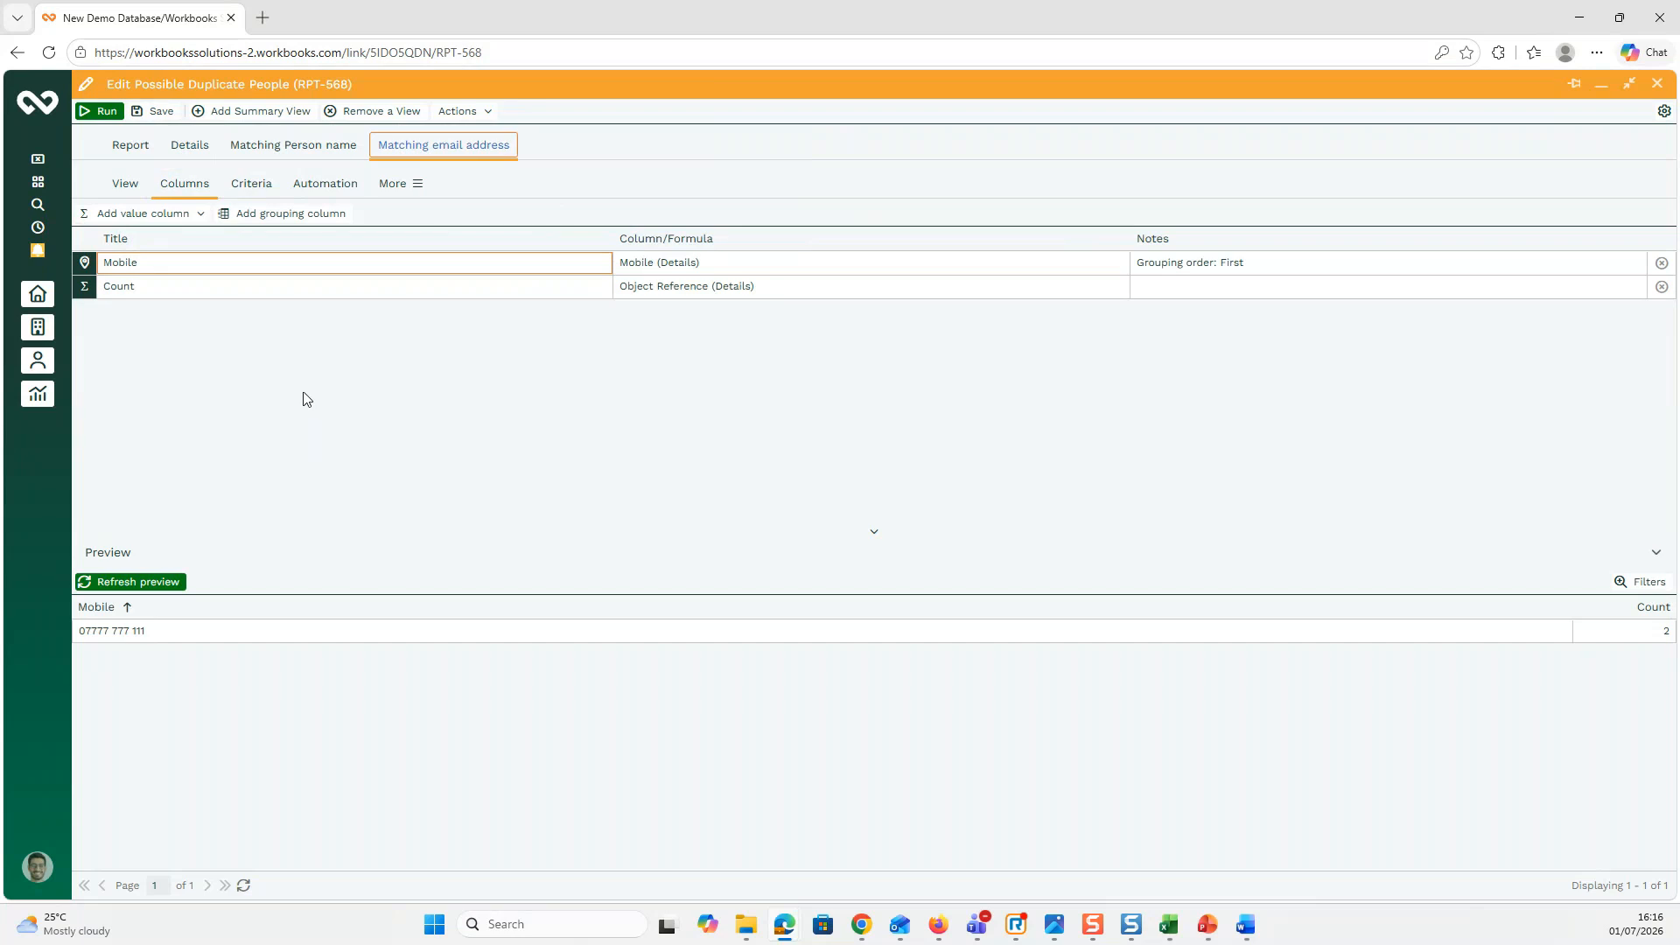
Step: Start a new calculated value column titled 'Person references'
click(200, 215)
click(175, 311)
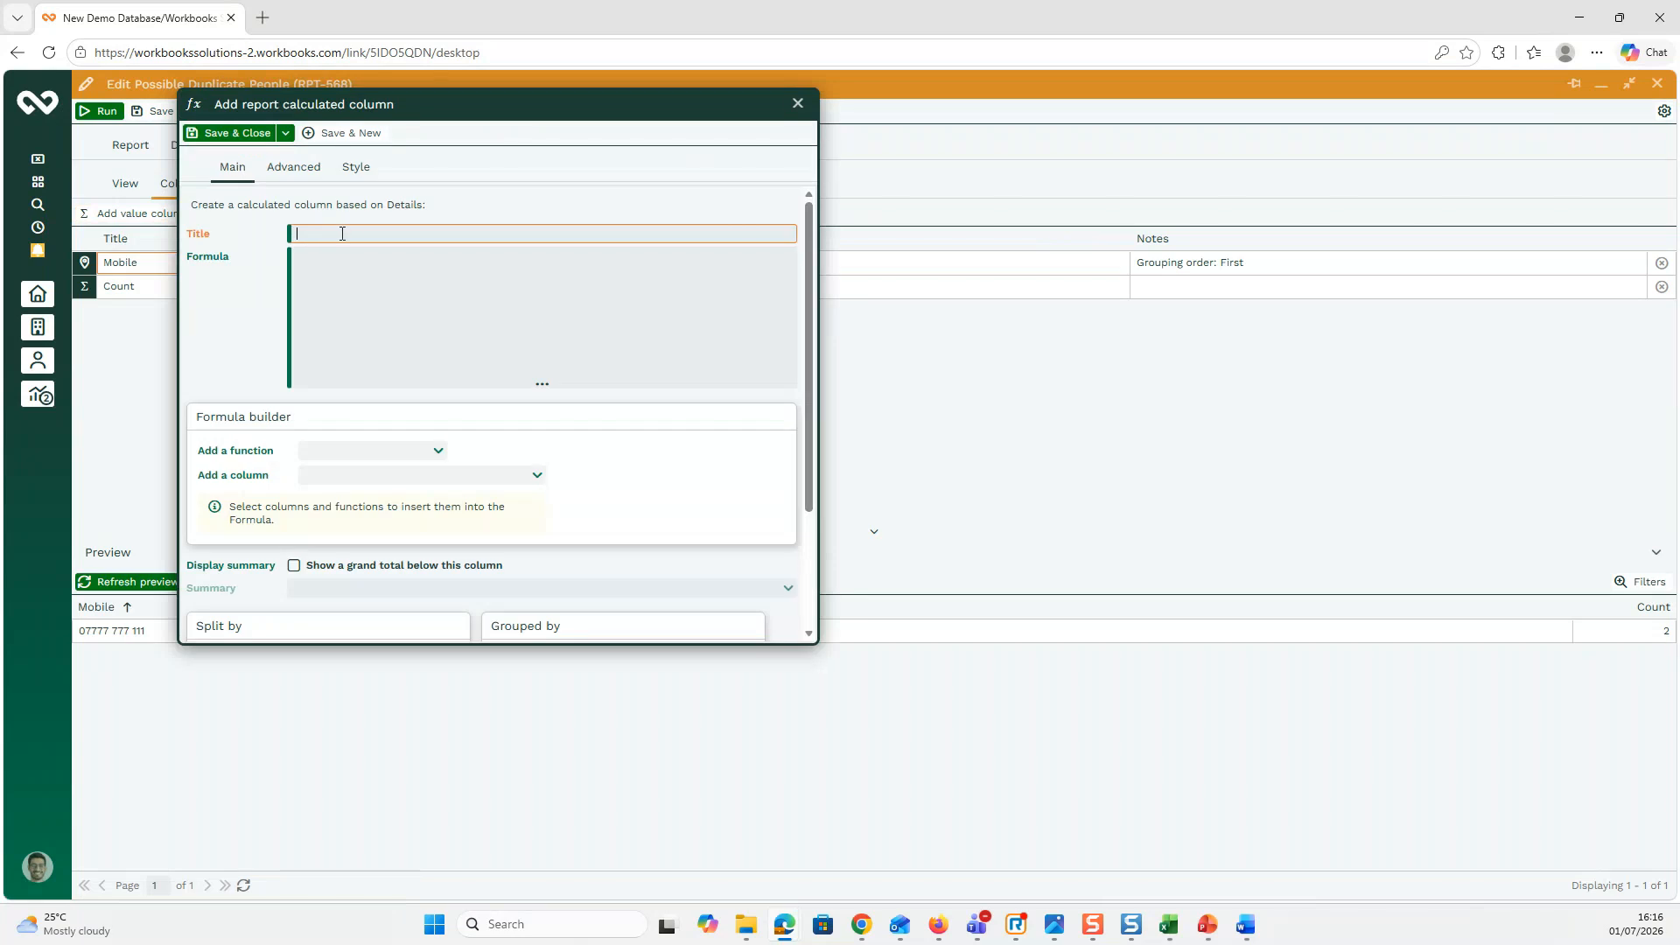
text(Person references)
click(355, 288)
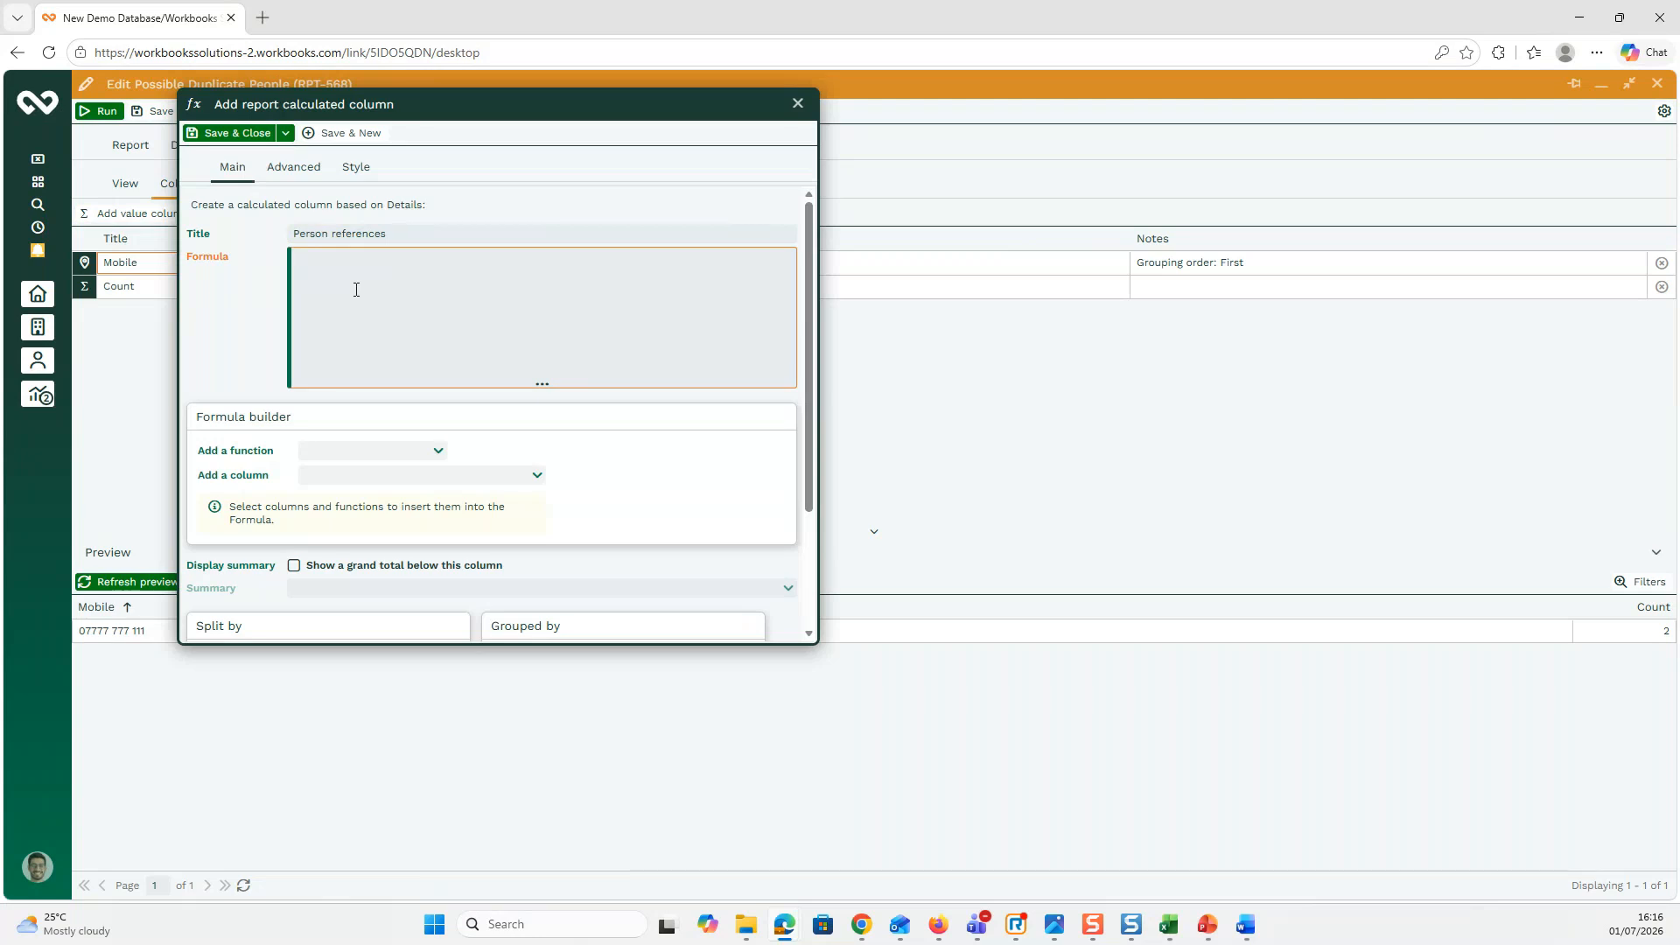
Step: Build the formula GROUP_CONCAT( PARENT('Object Reference')) and save the column
click(440, 455)
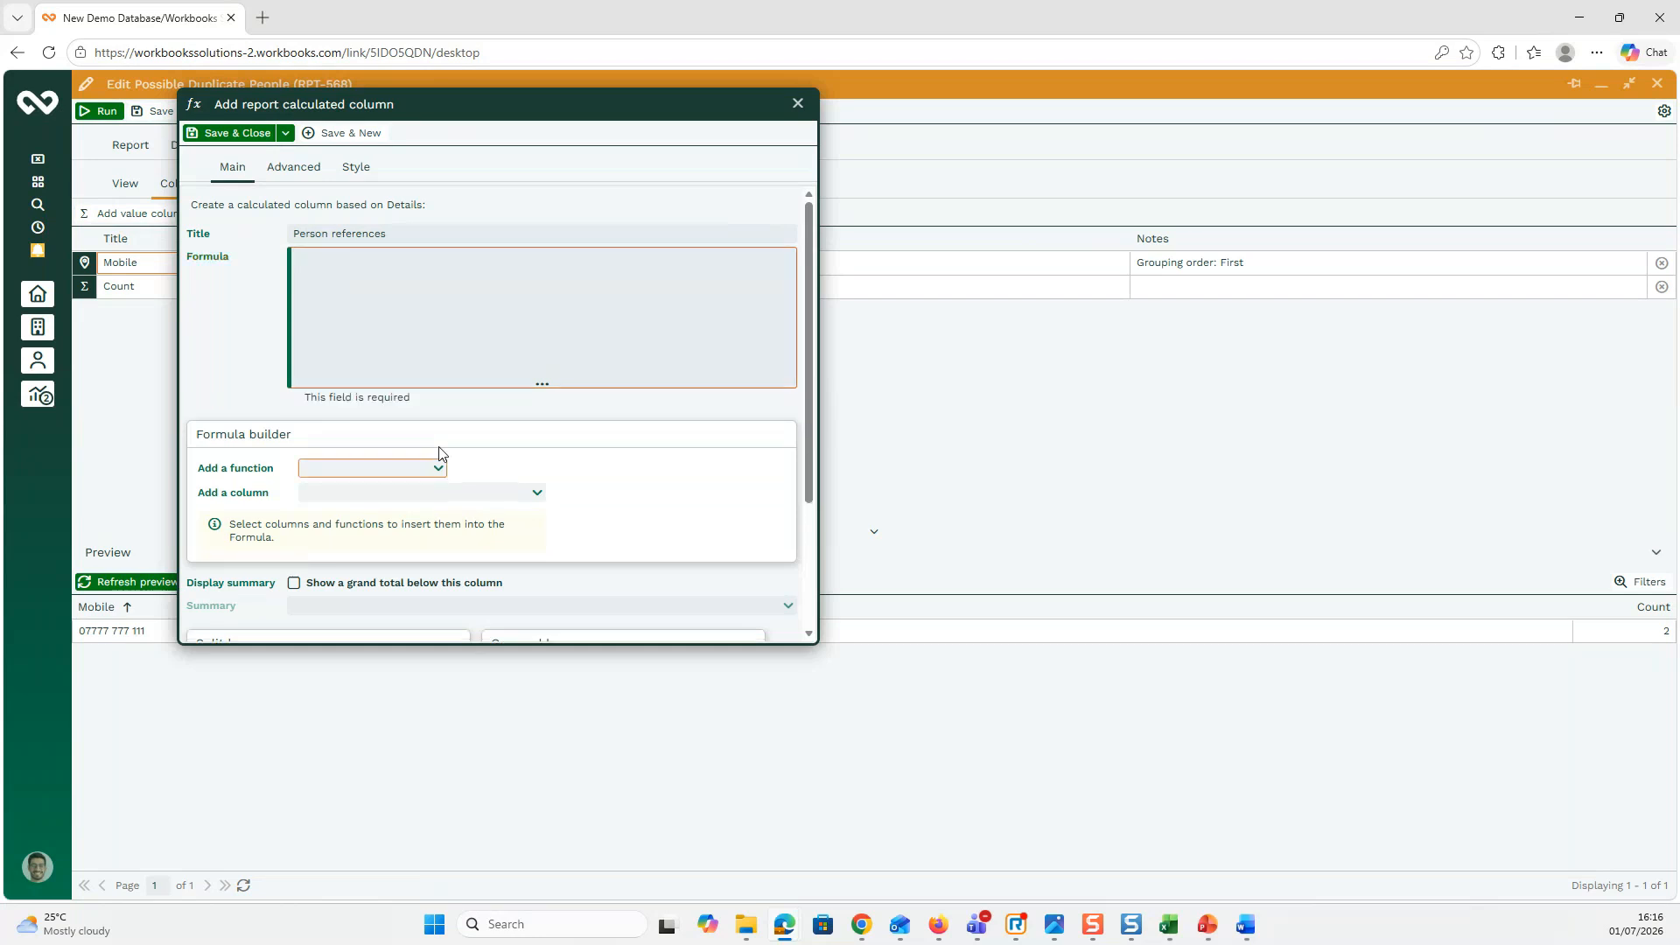
click(442, 474)
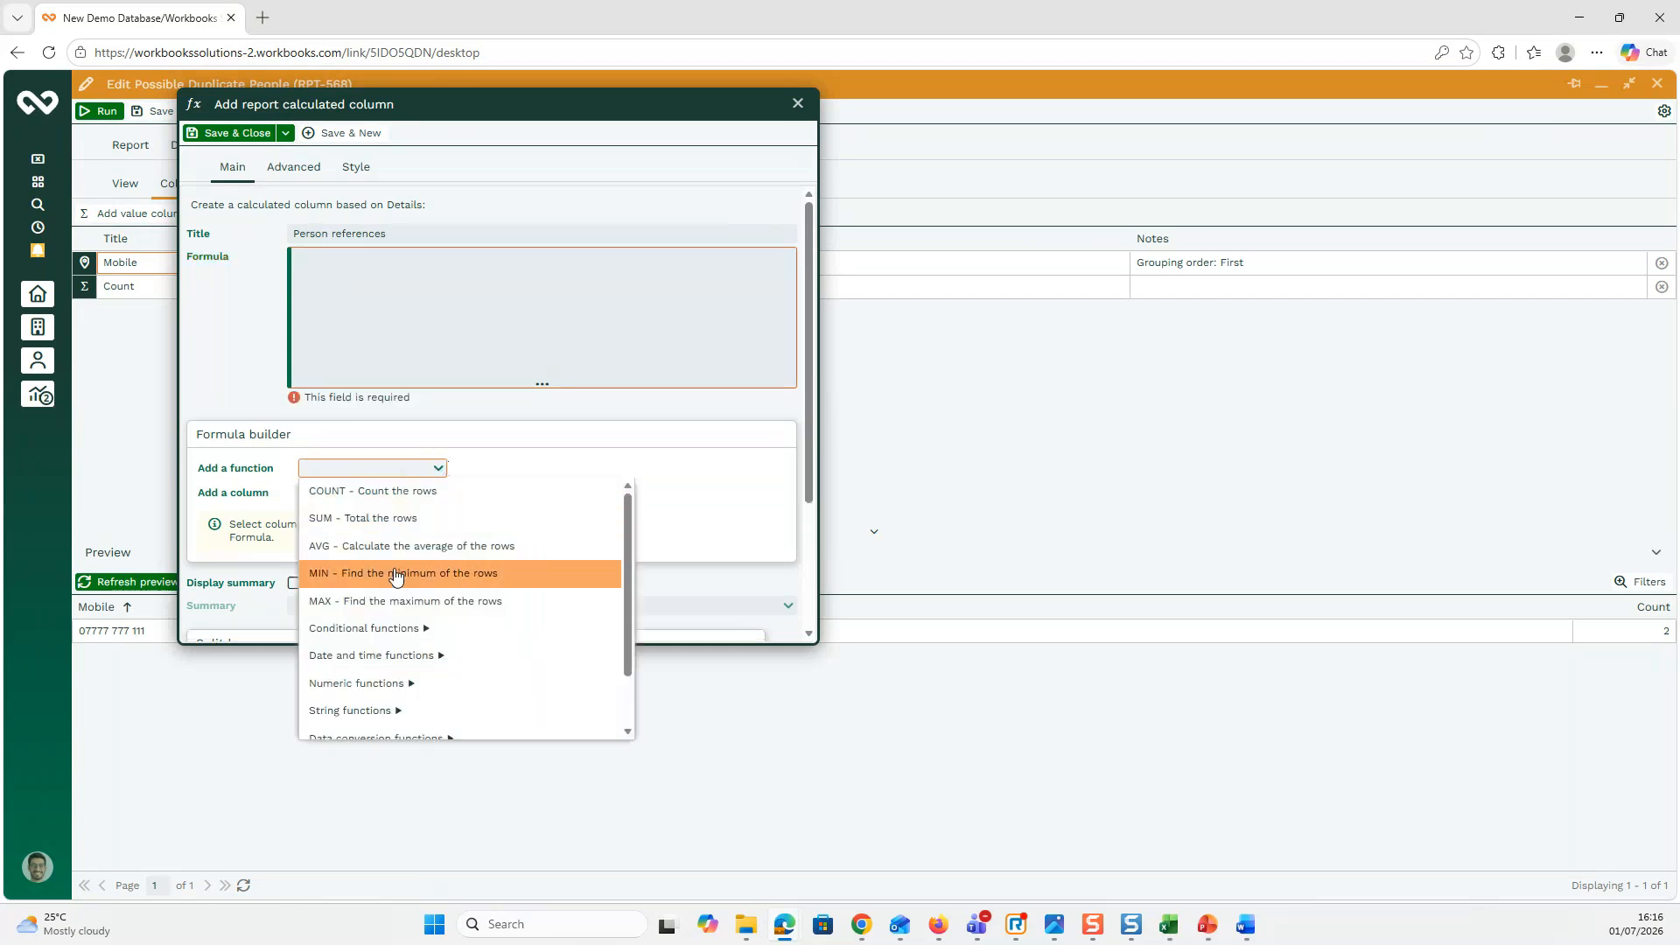
scroll(387, 608, down, 1)
click(385, 645)
click(438, 490)
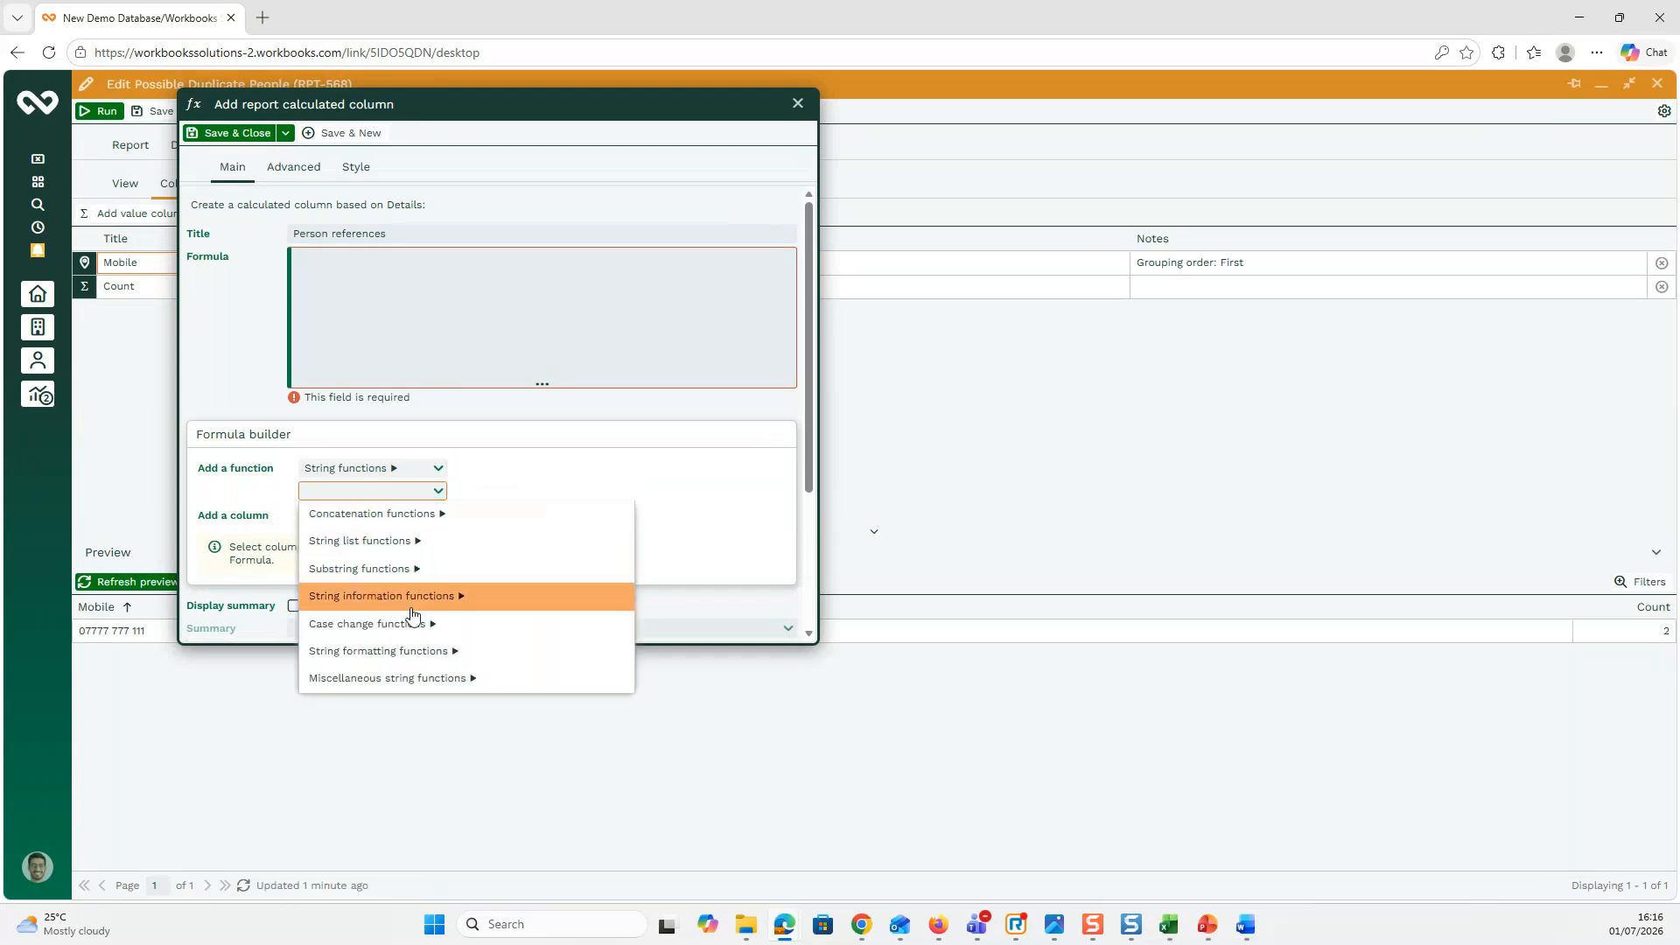
click(385, 514)
click(434, 515)
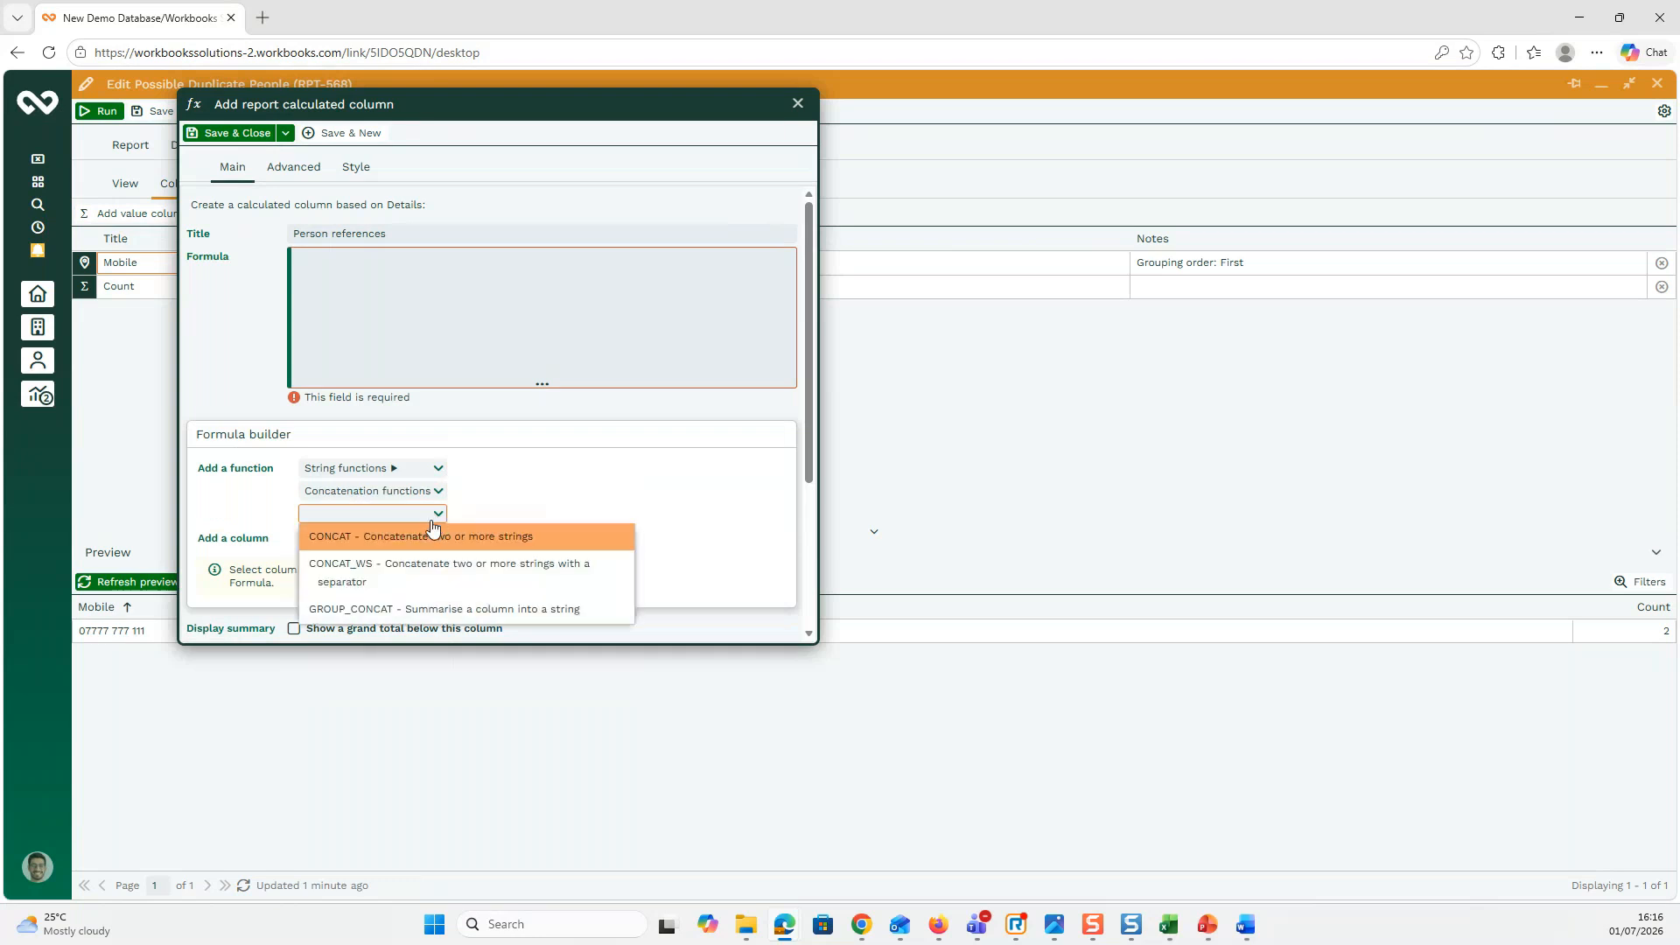
click(417, 608)
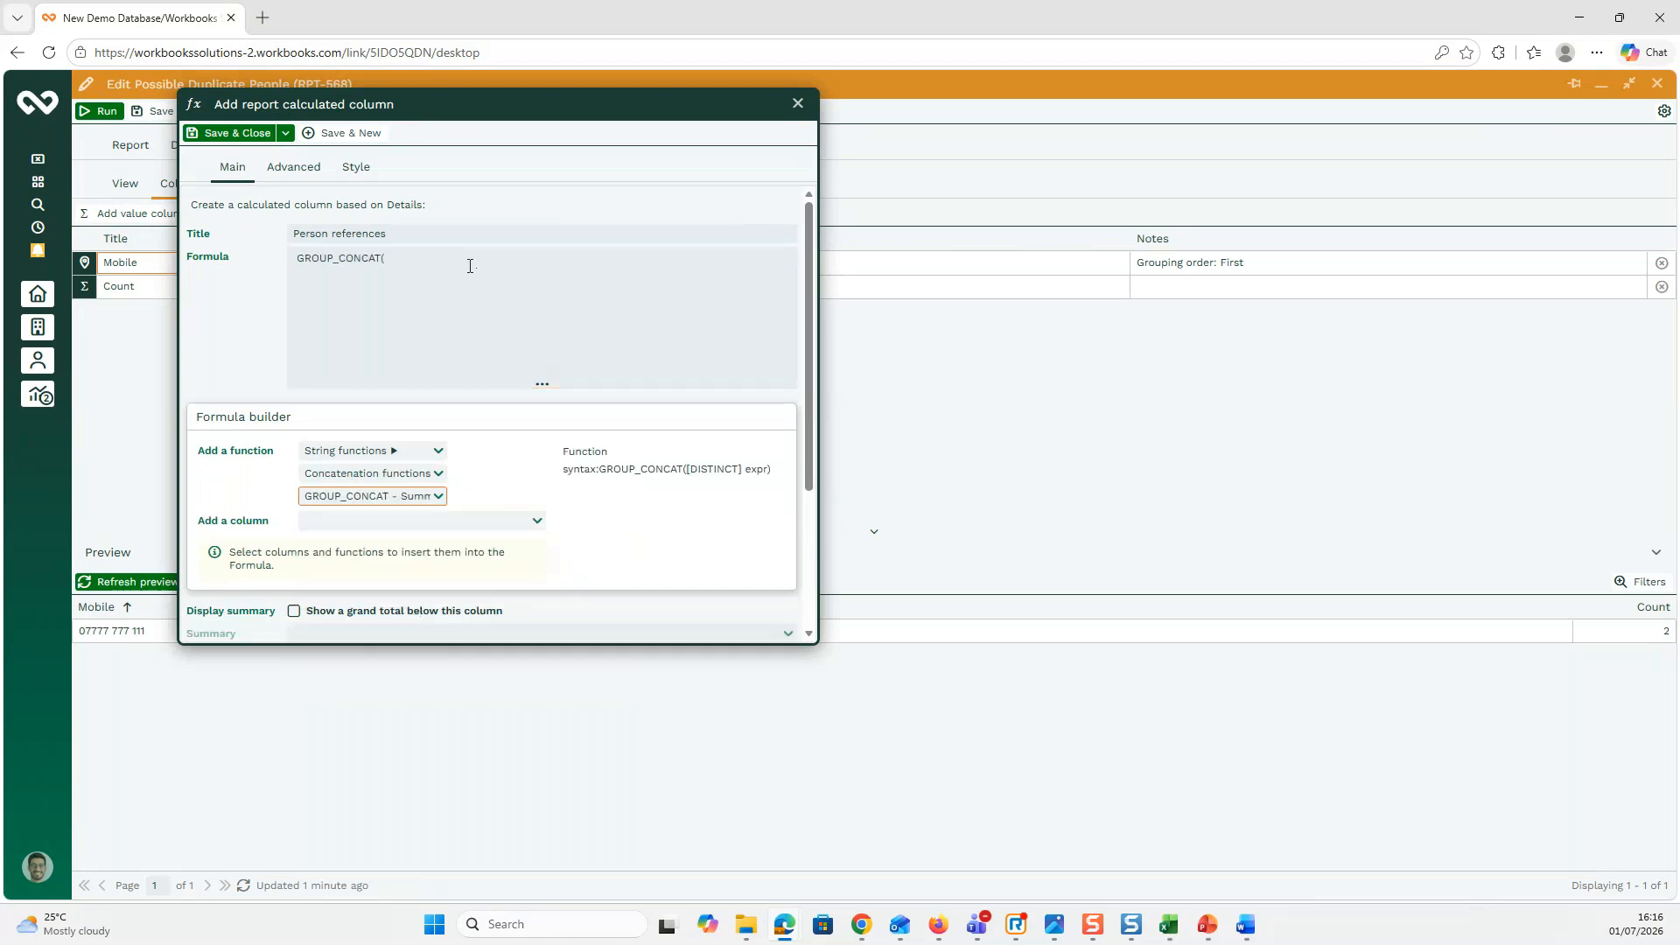
click(538, 523)
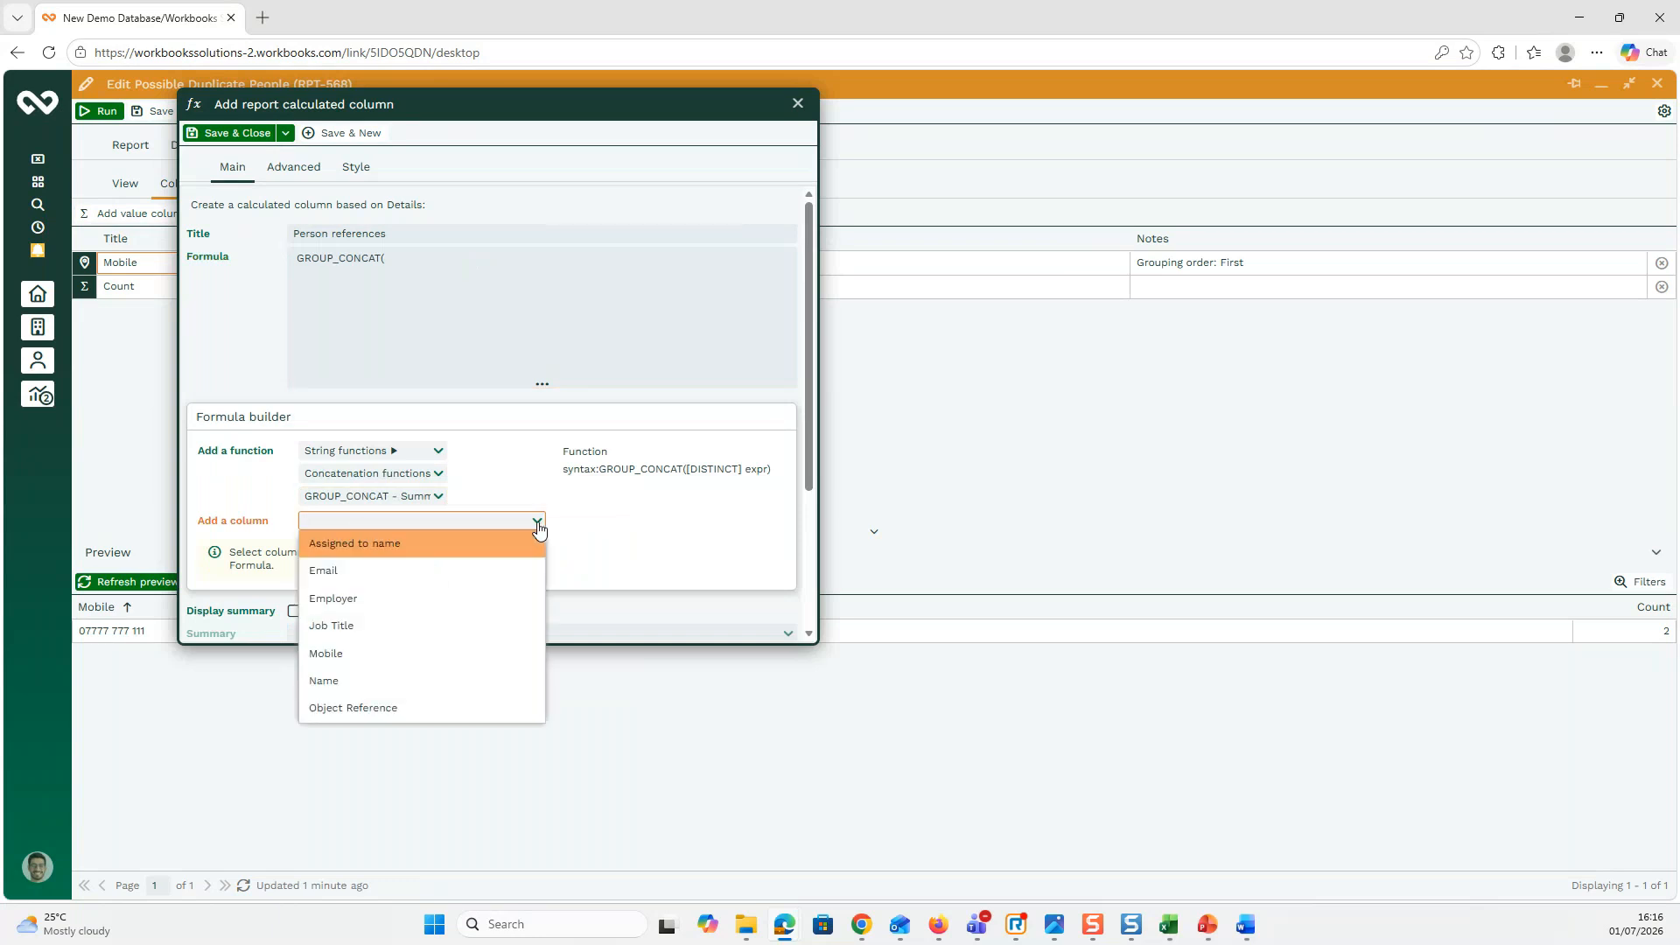
click(374, 707)
click(571, 257)
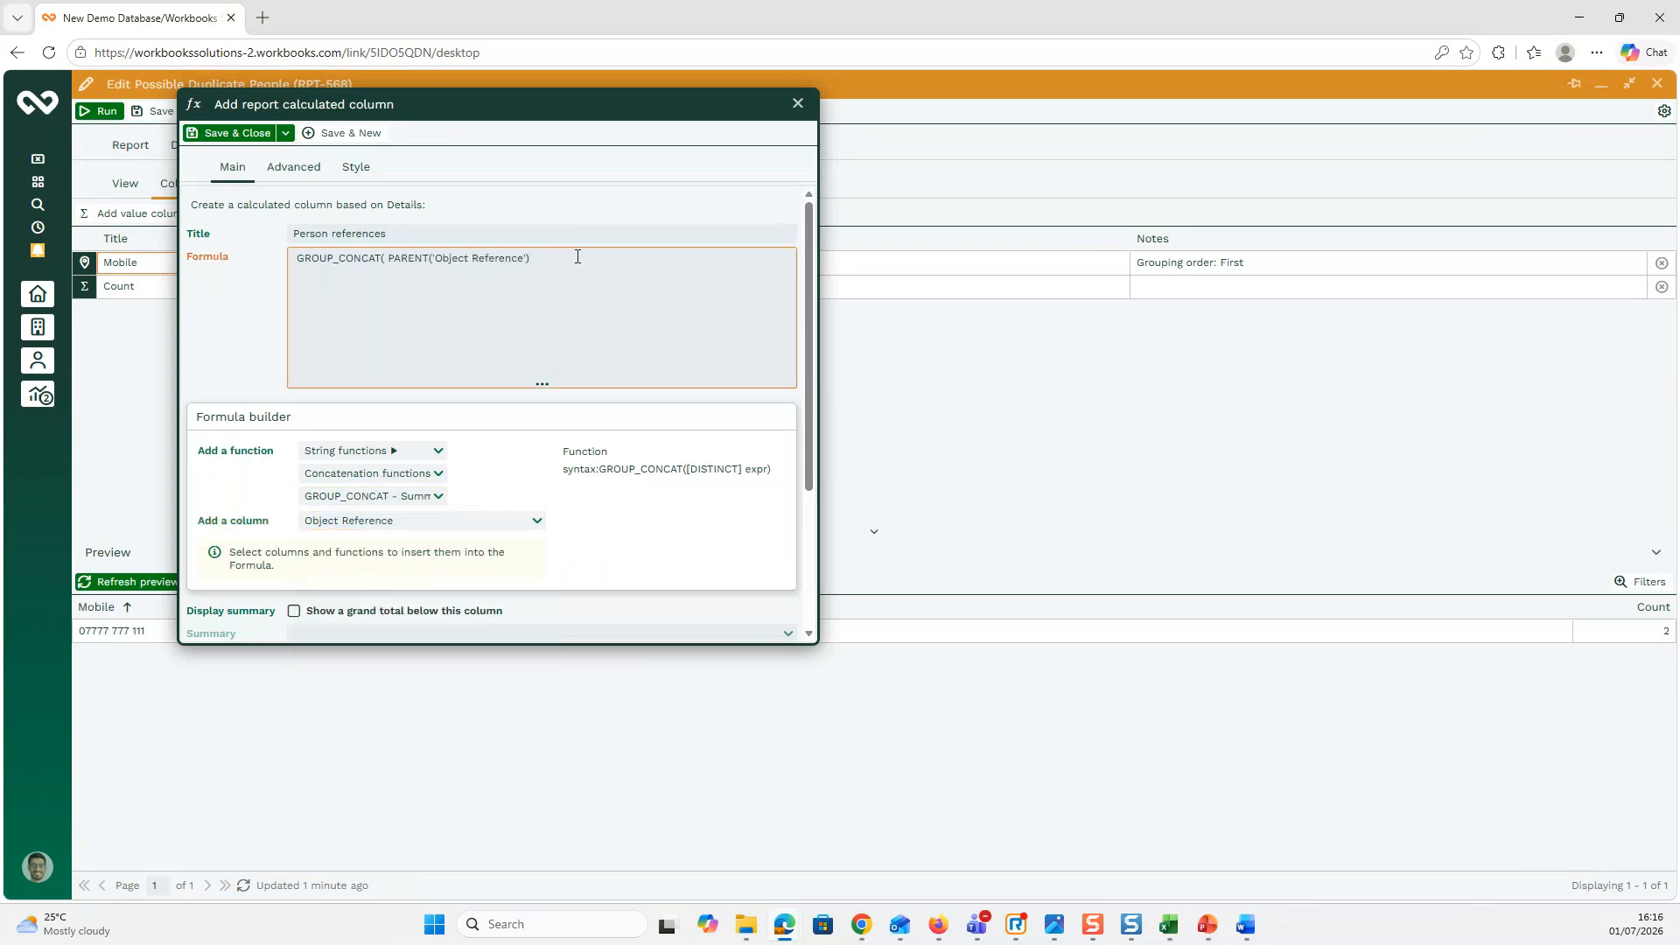
click(250, 134)
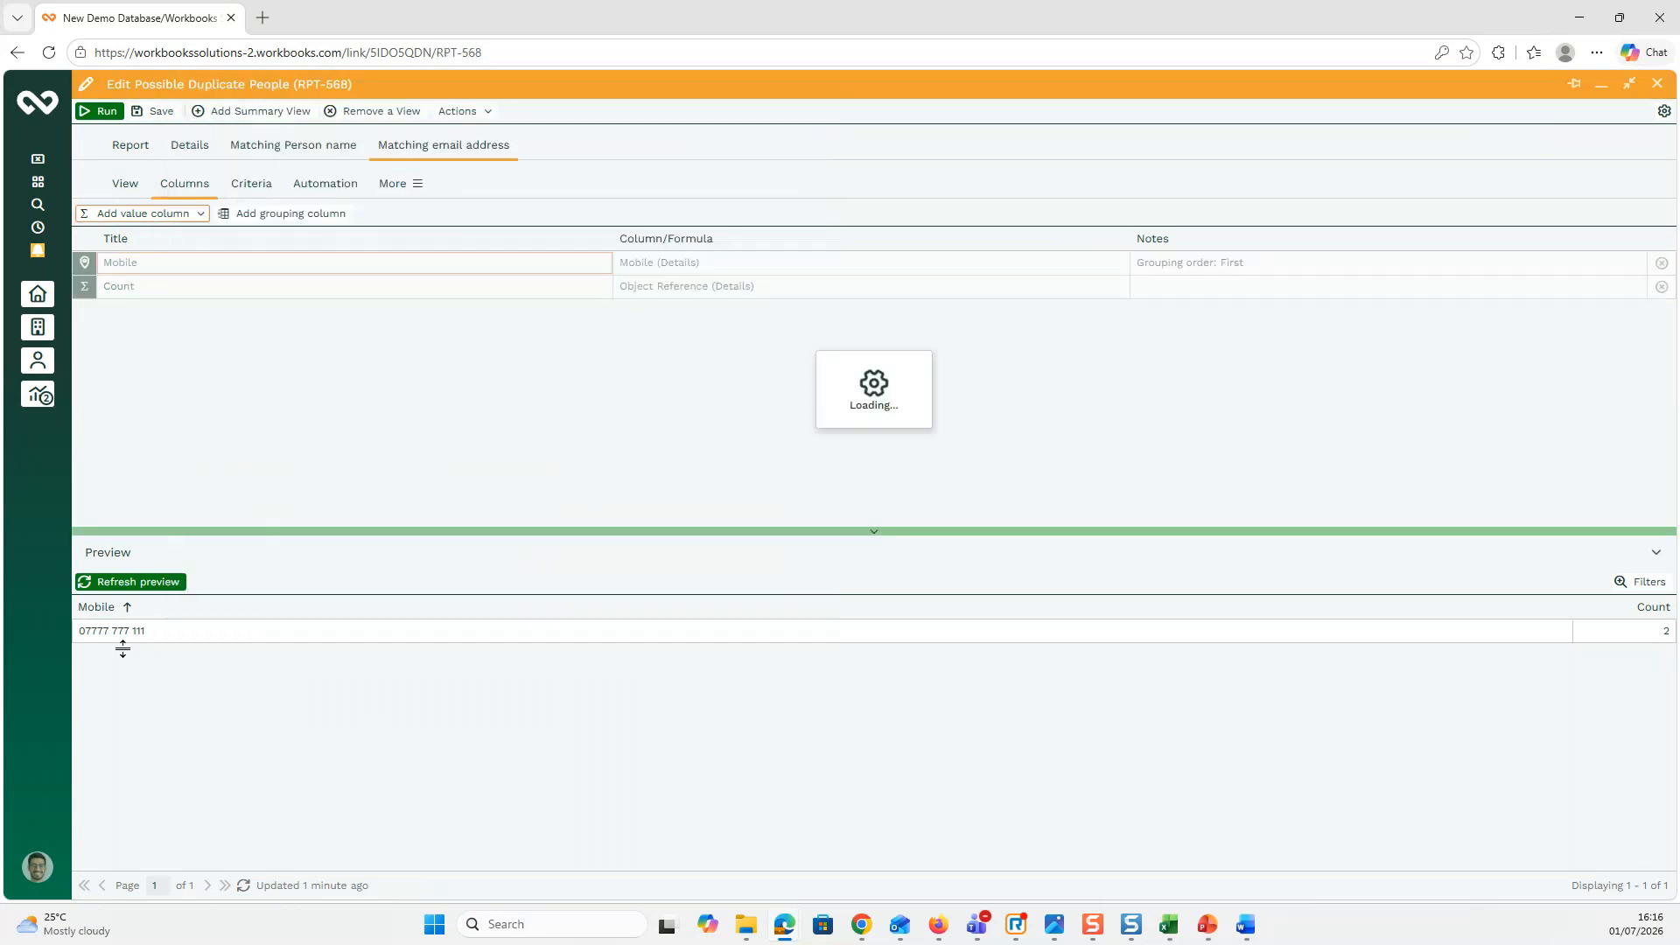
Step: Refresh the preview, narrowing Mobile and widening Person references to show both references
click(143, 583)
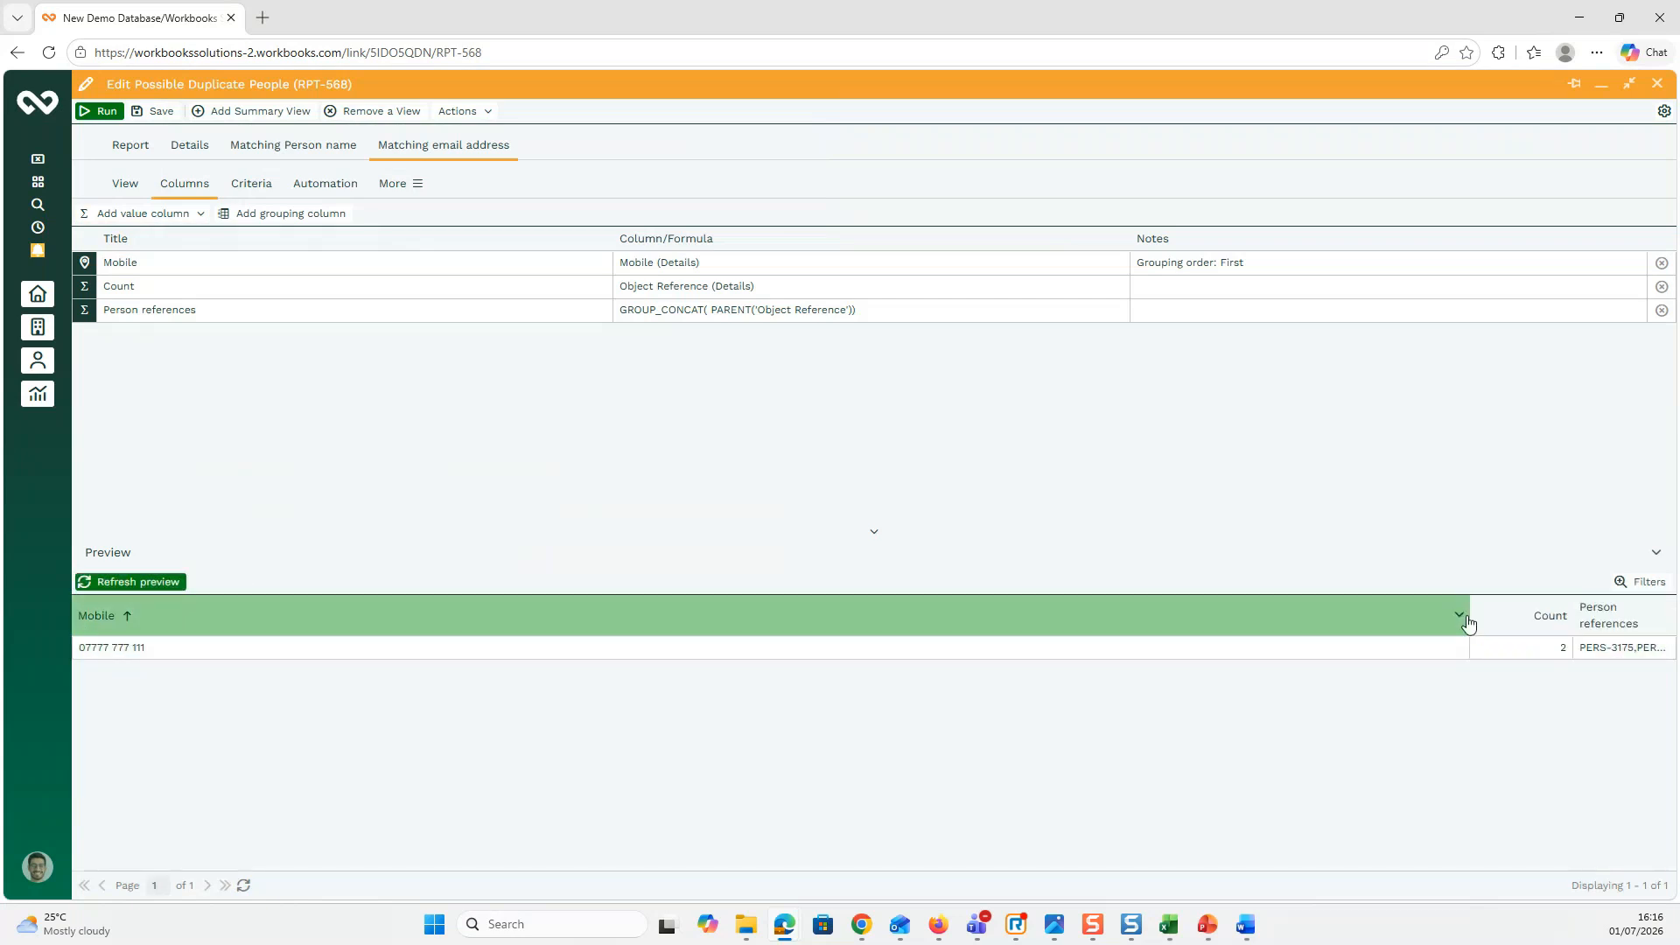
drag(1468, 617, 711, 634)
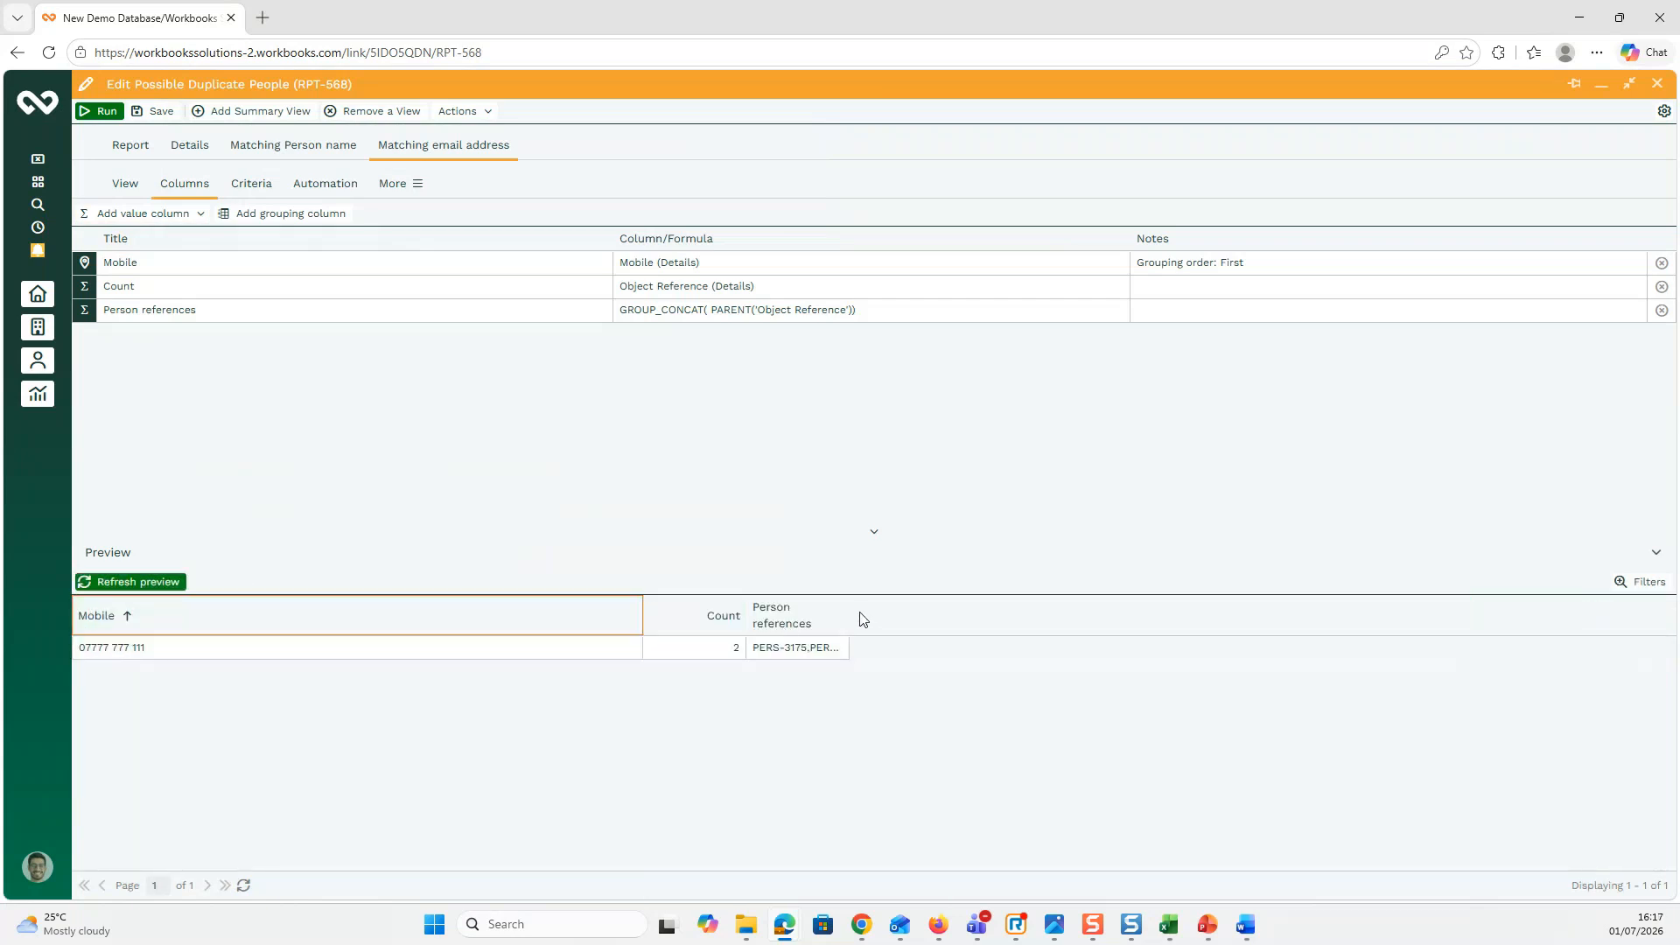
drag(849, 614, 1038, 618)
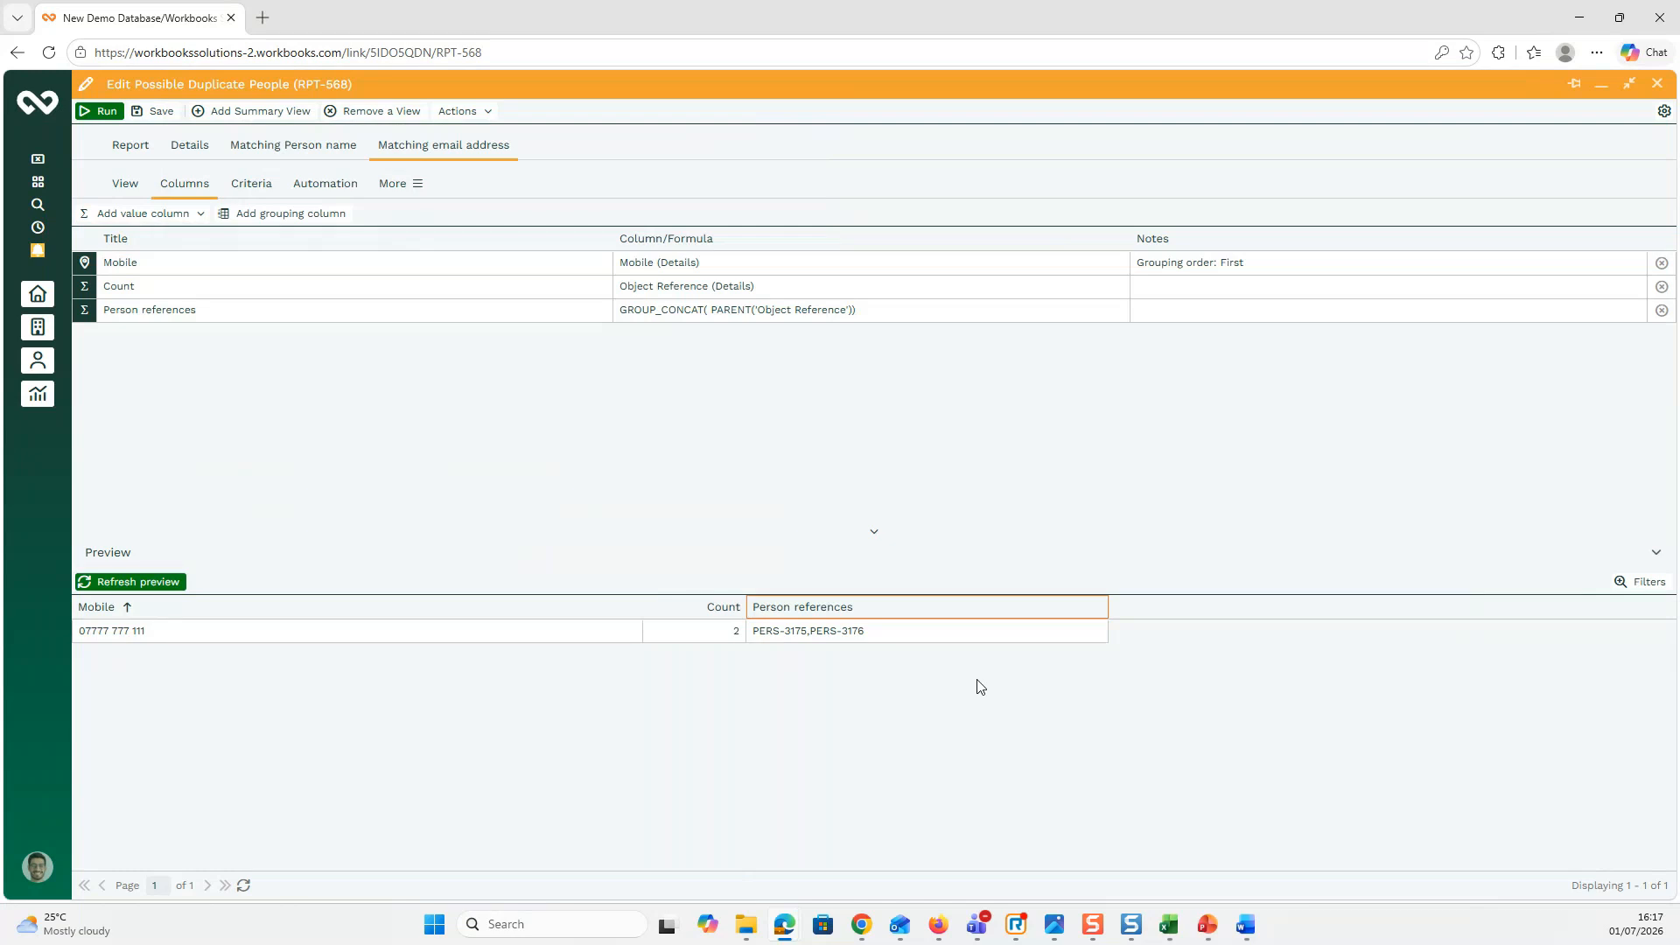
click(837, 636)
click(40, 109)
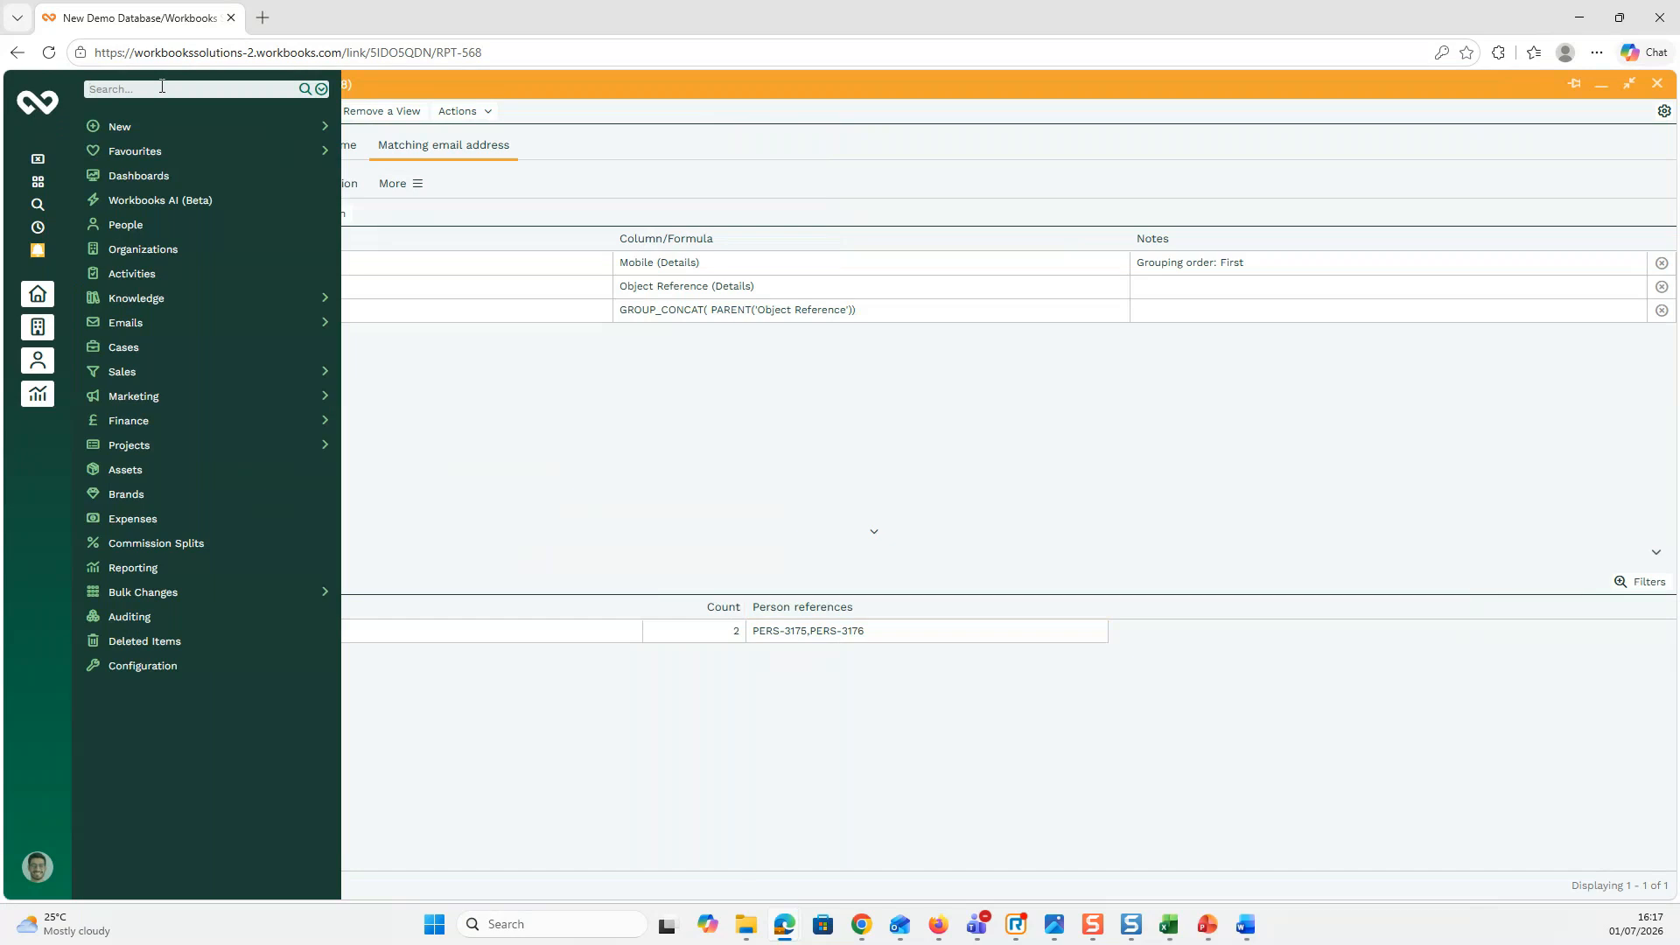
Step: Run the report, minimise its window, and switch to the duplicate-checking presentation slide
click(630, 487)
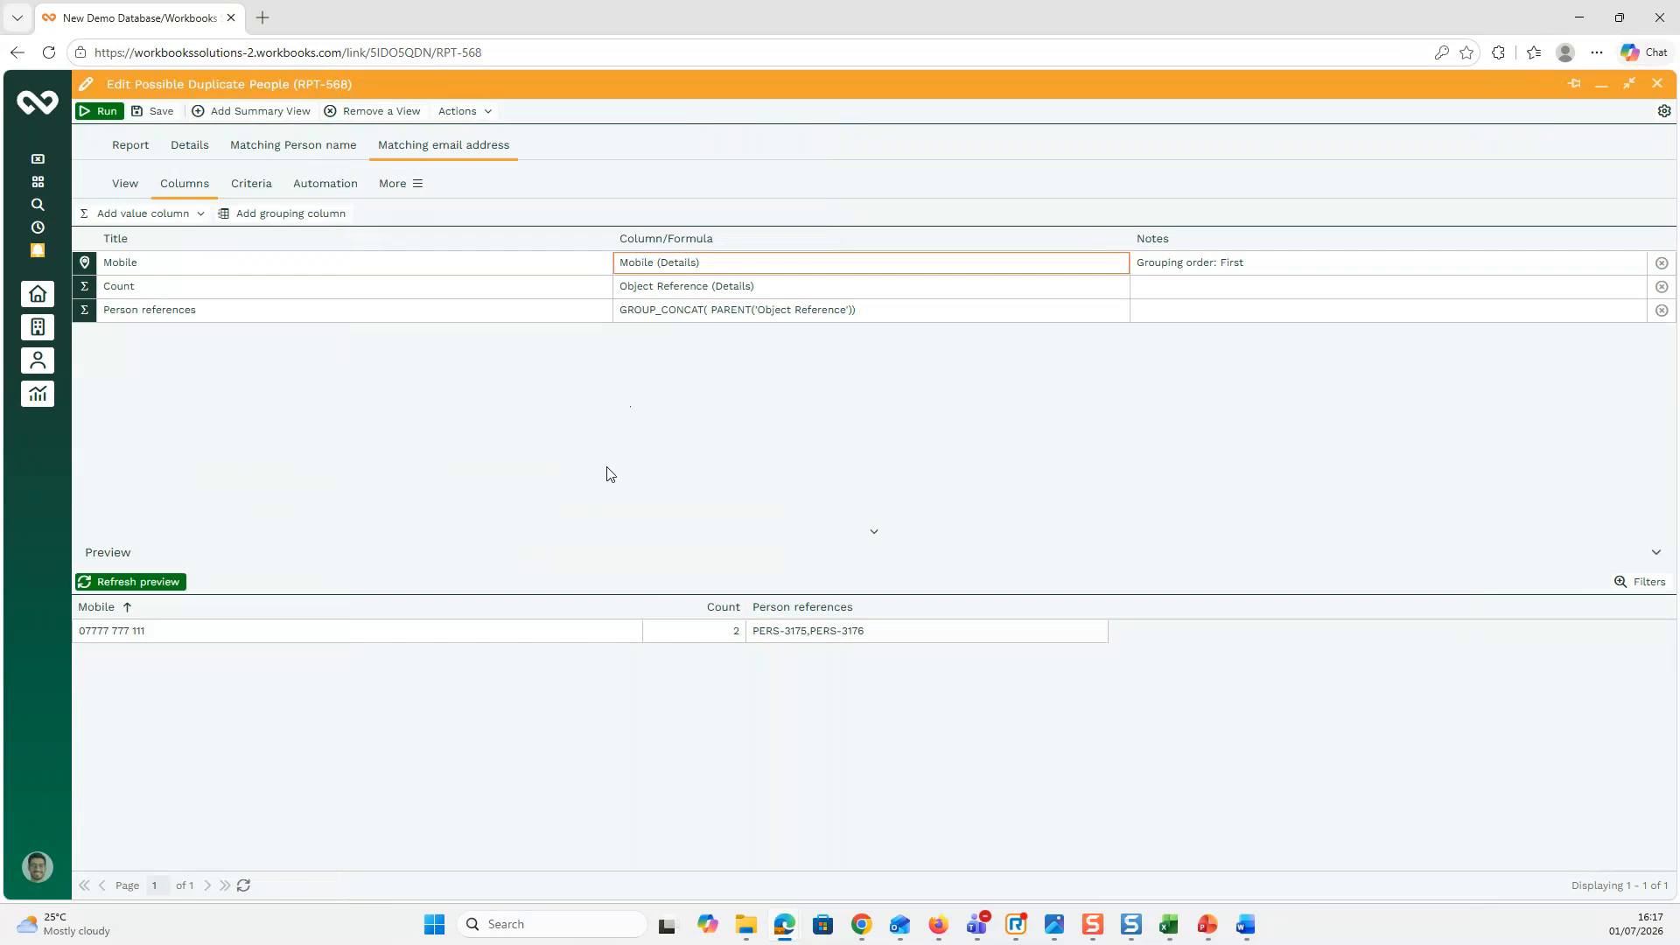
click(107, 114)
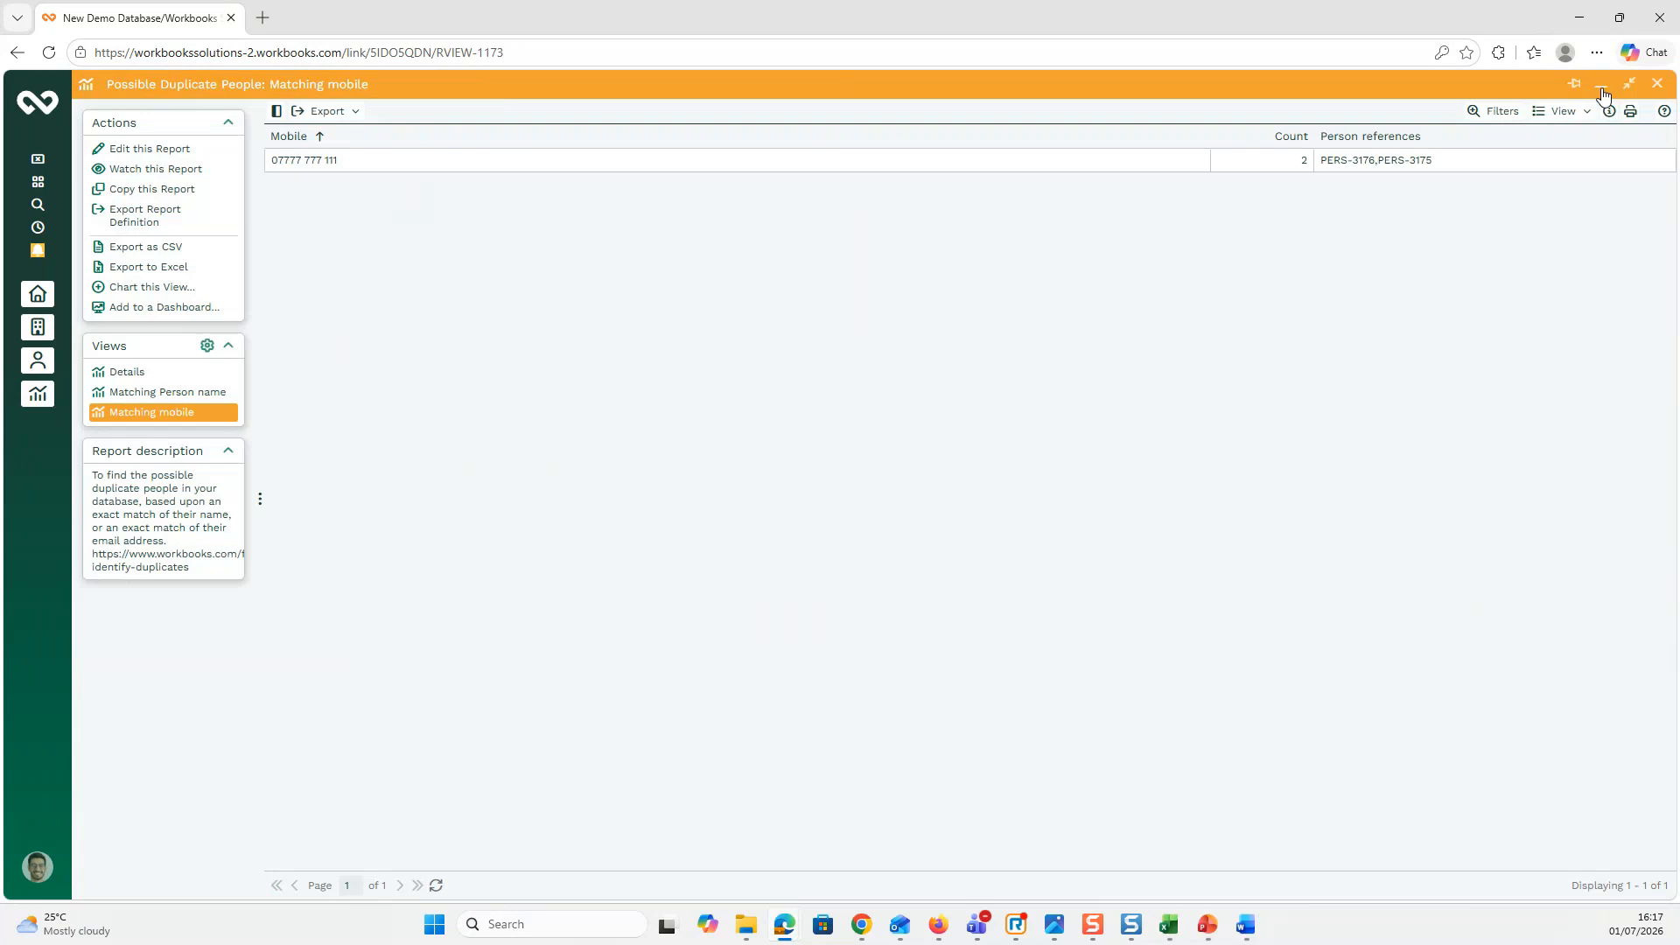
click(1602, 87)
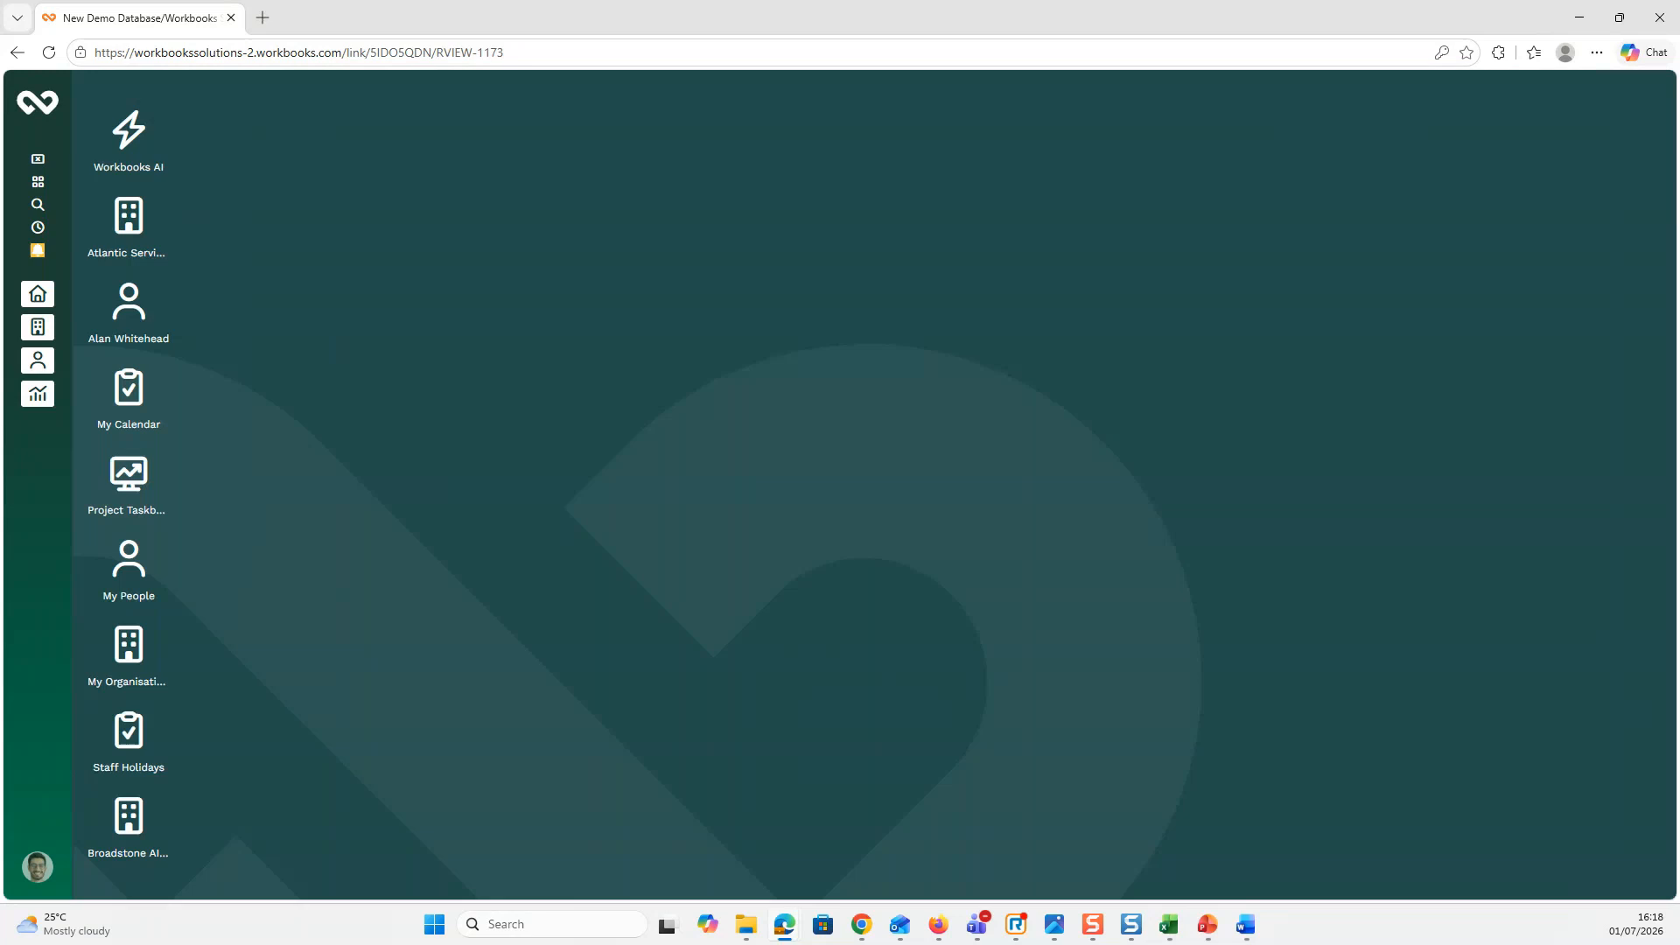
key(alt+Tab)
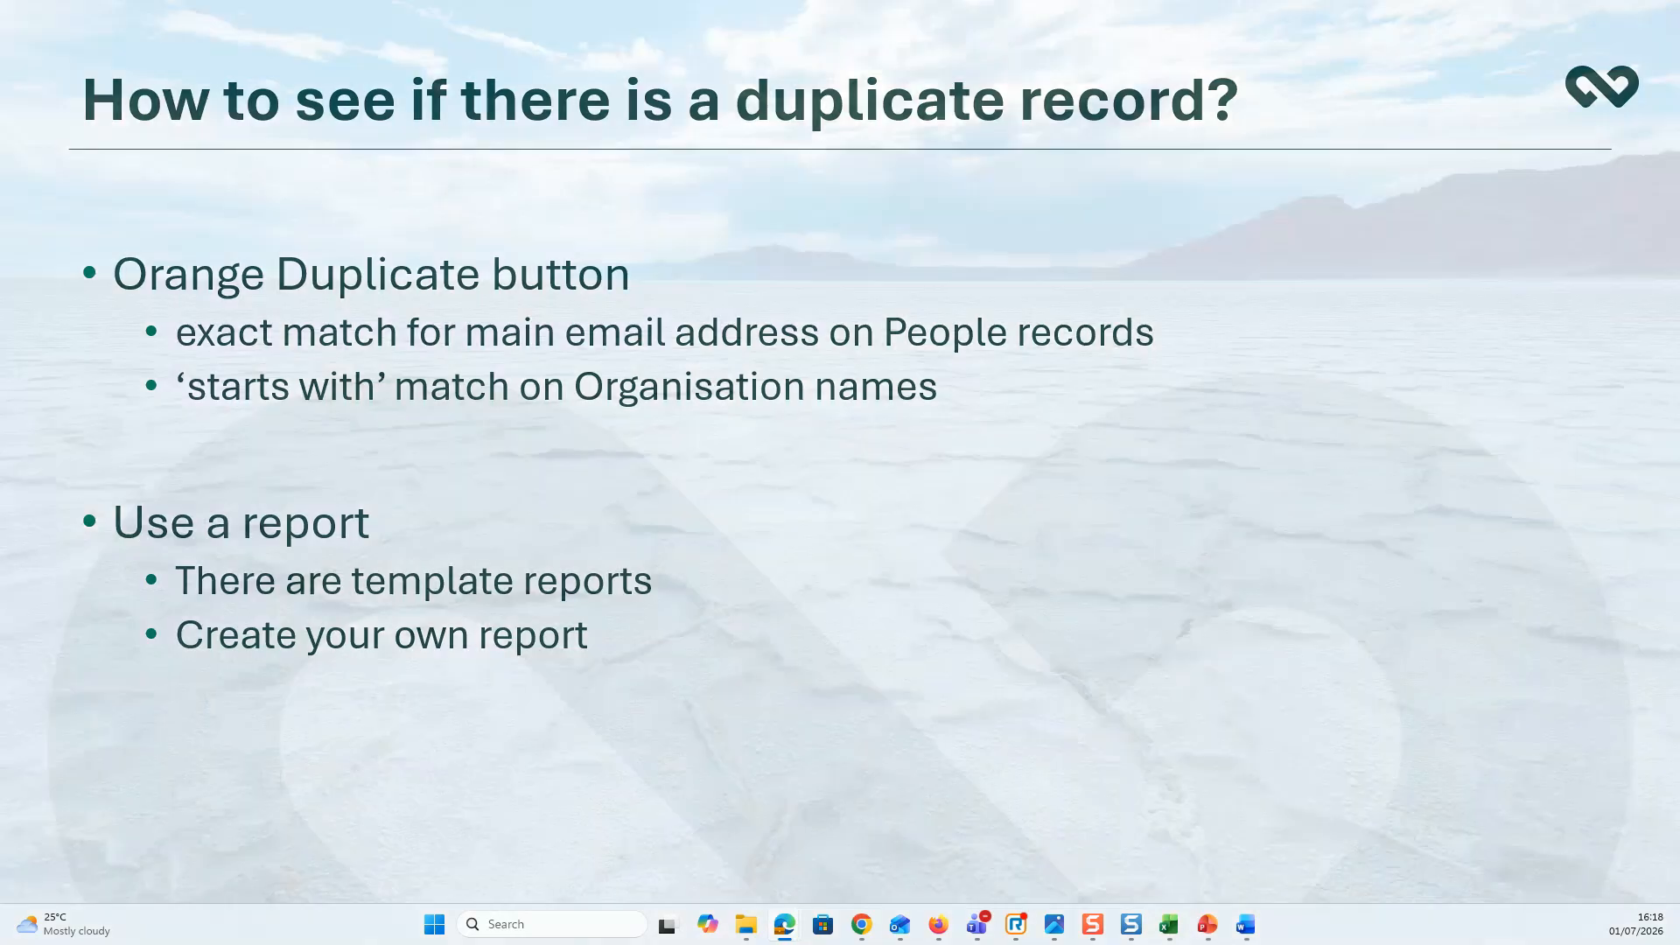
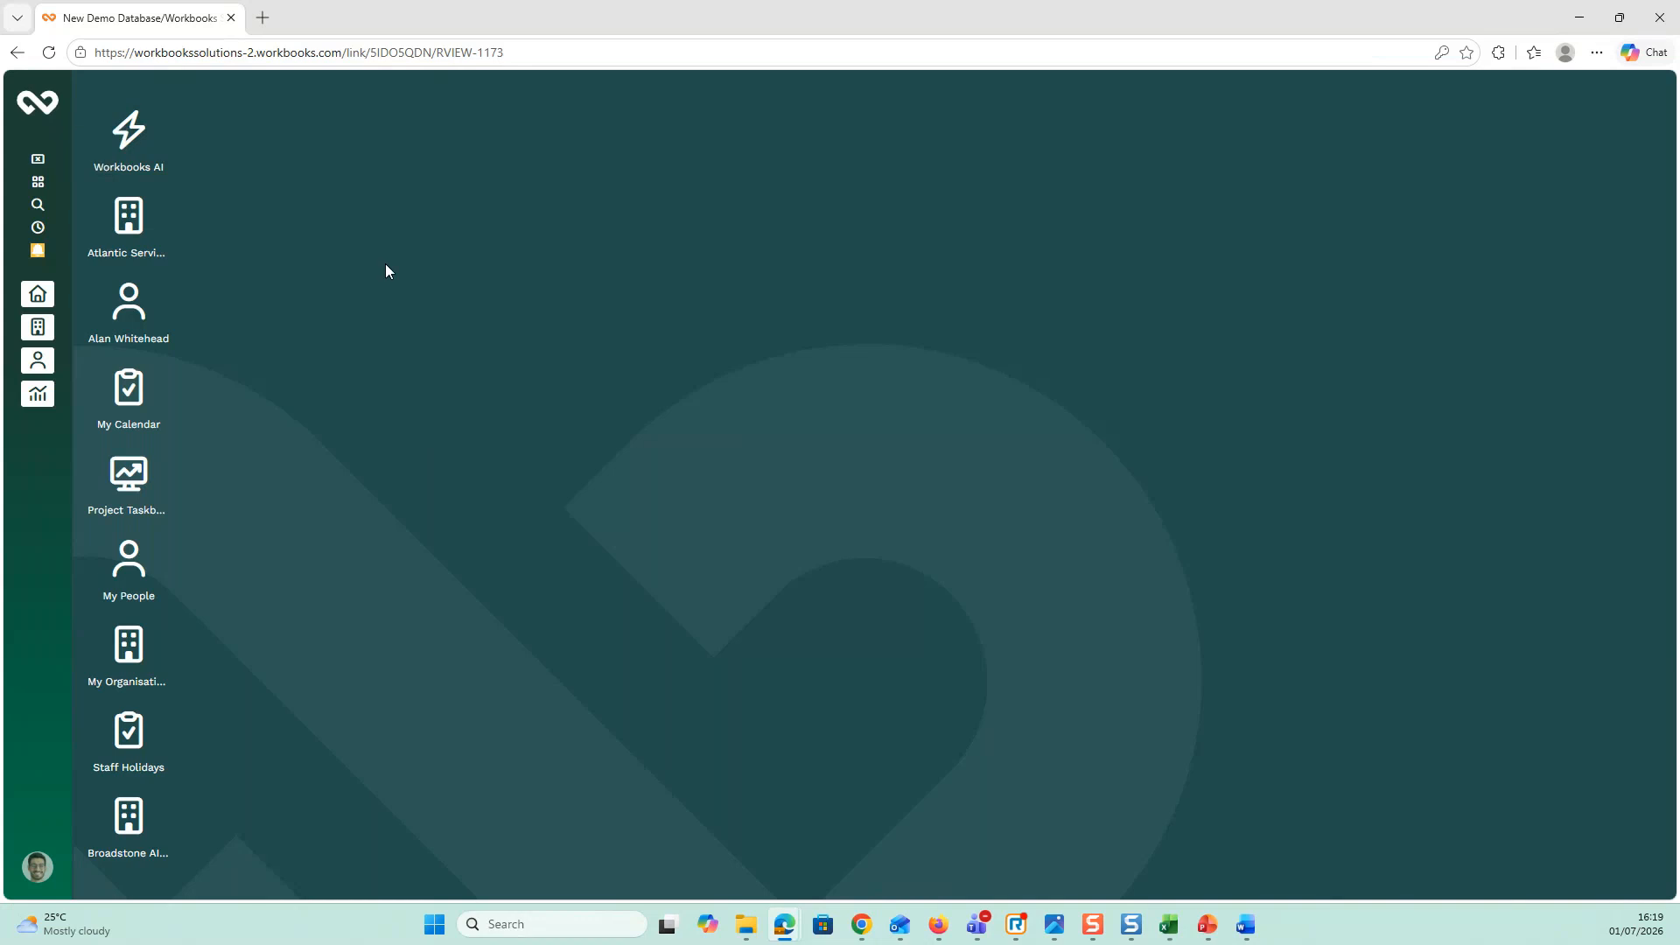
Step: Open the newest Data Quality Person merge record (1 row imported with warnings, 0 rejected)
click(53, 103)
click(53, 103)
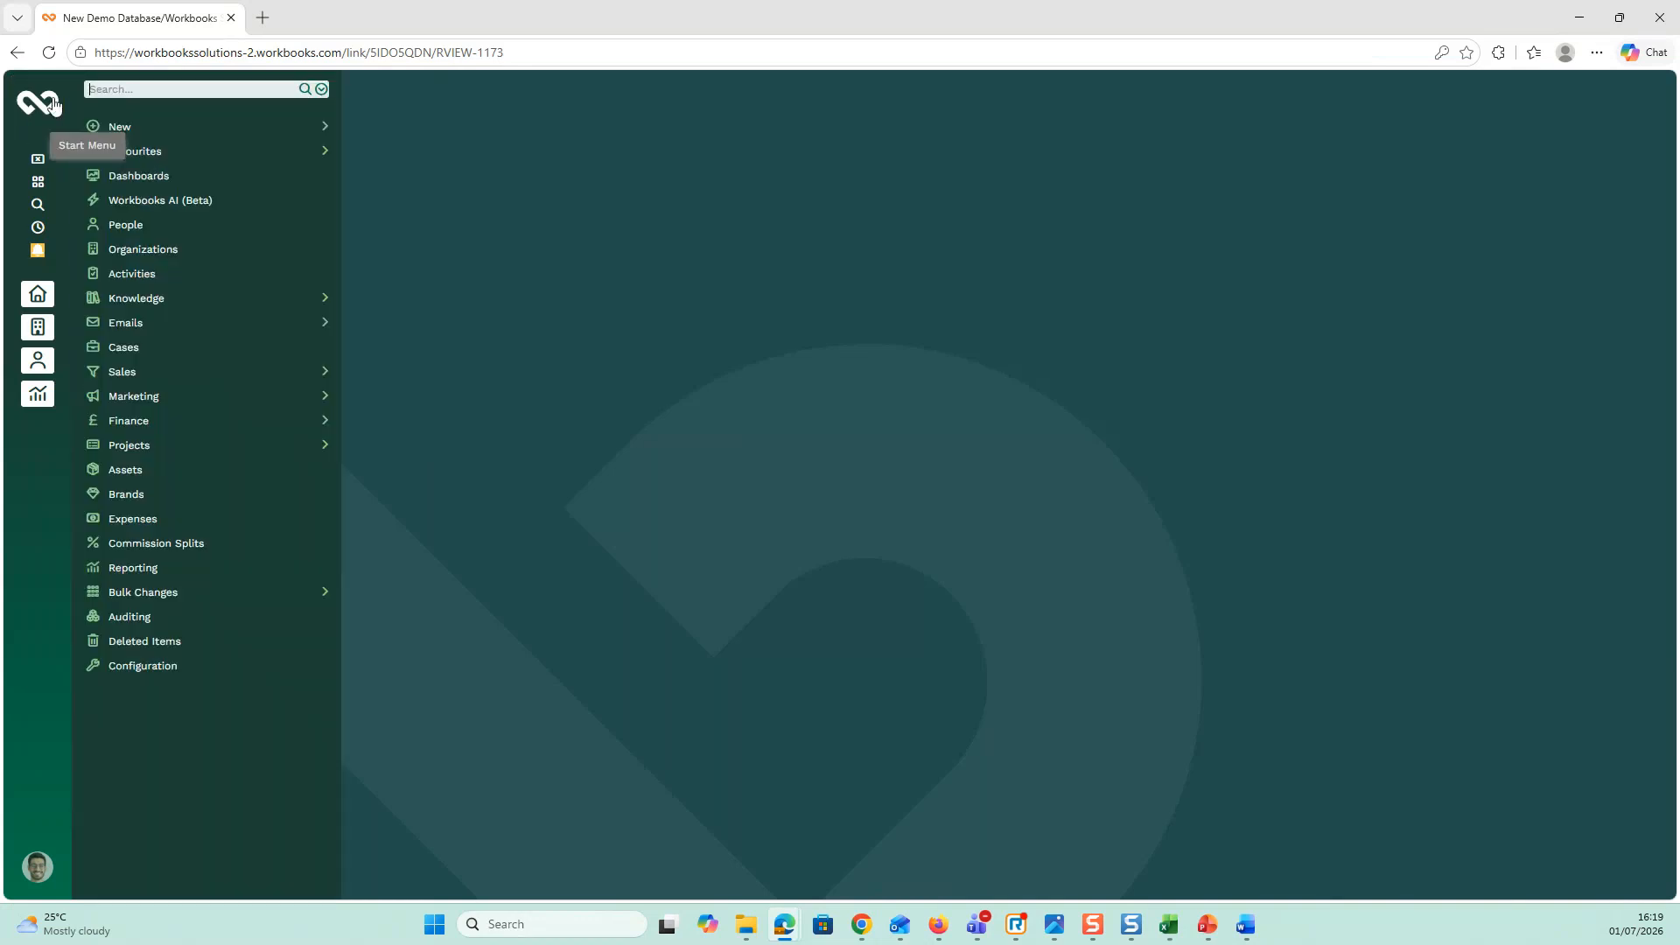
mouse_move(249, 591)
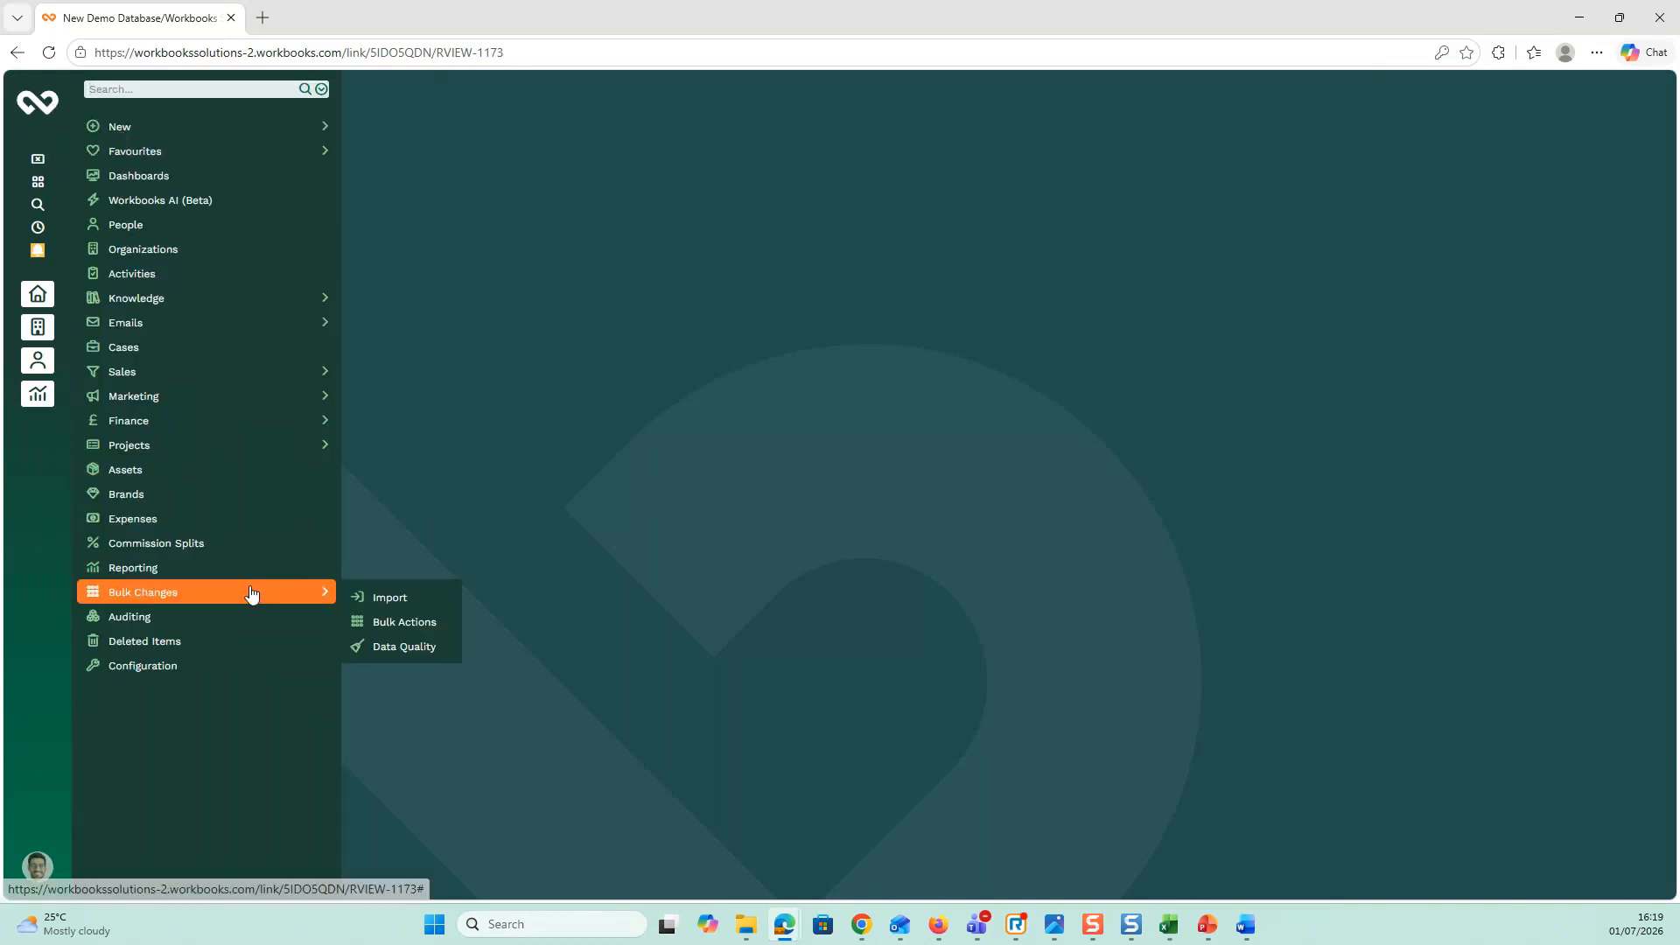
click(405, 647)
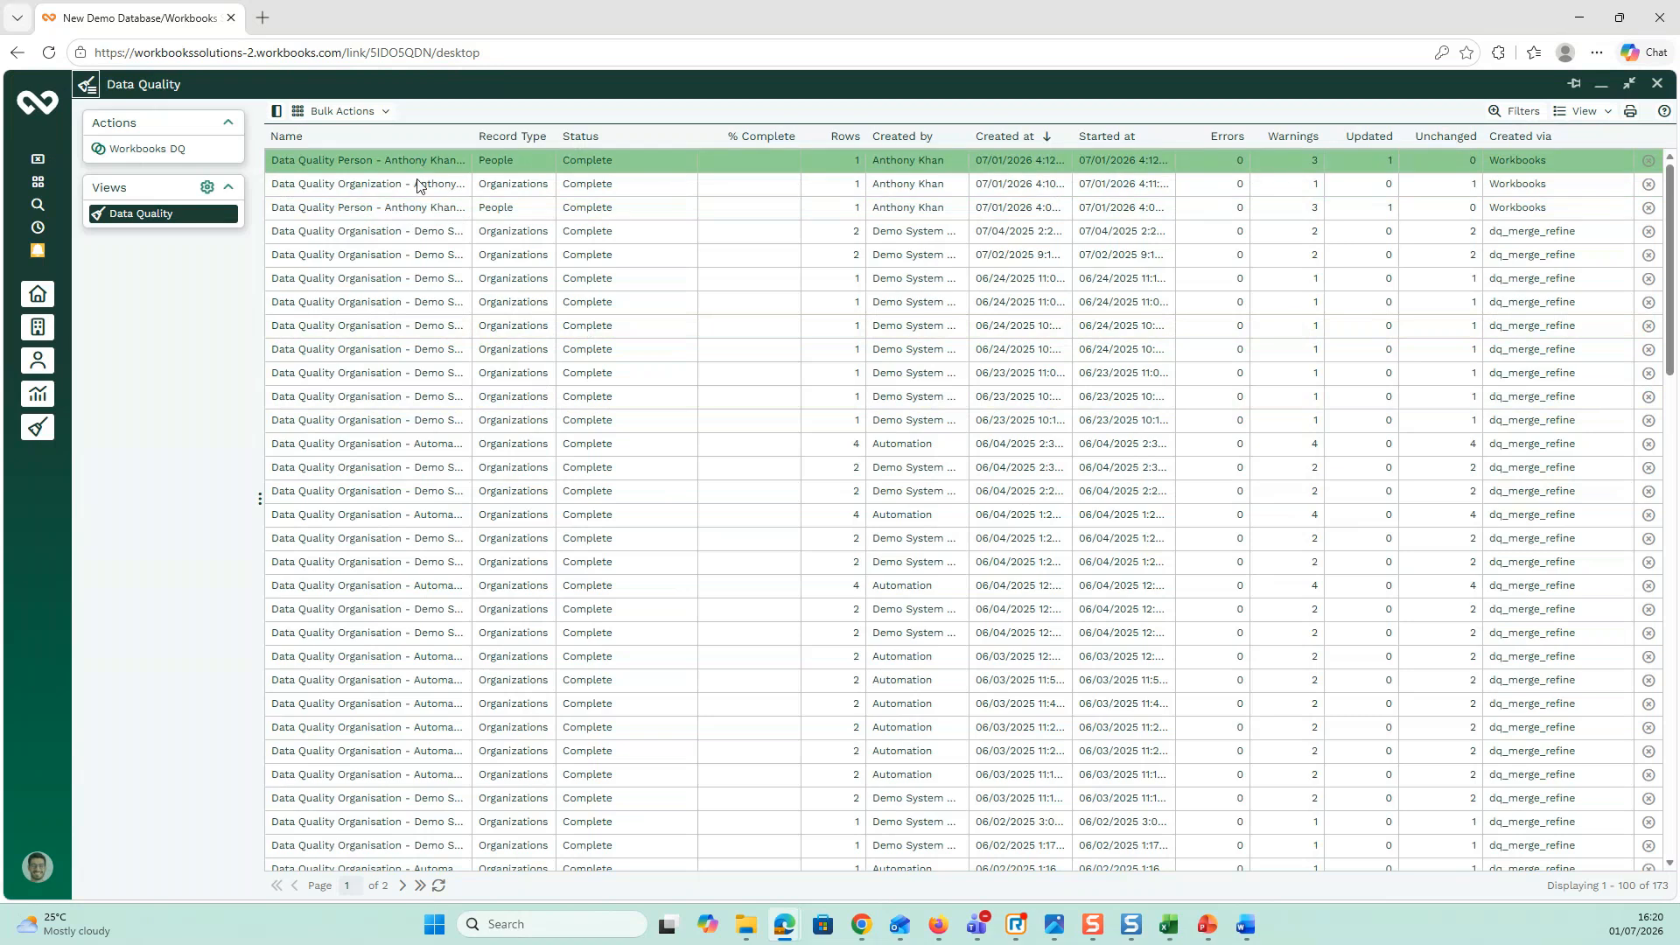
click(417, 208)
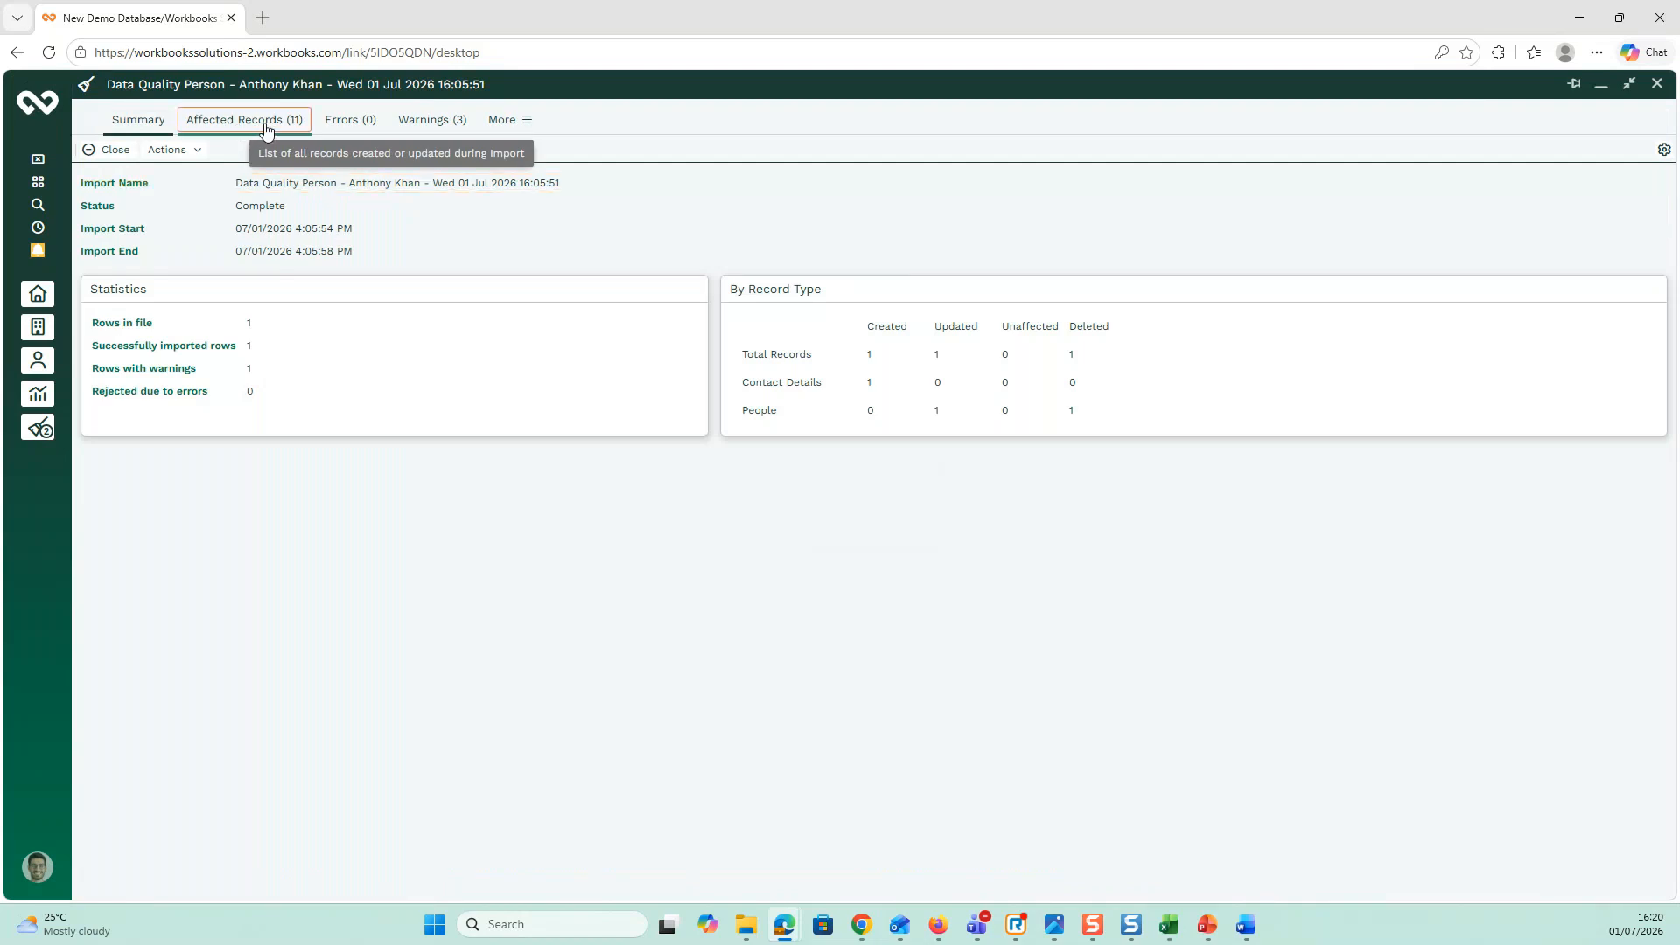
click(242, 127)
click(152, 128)
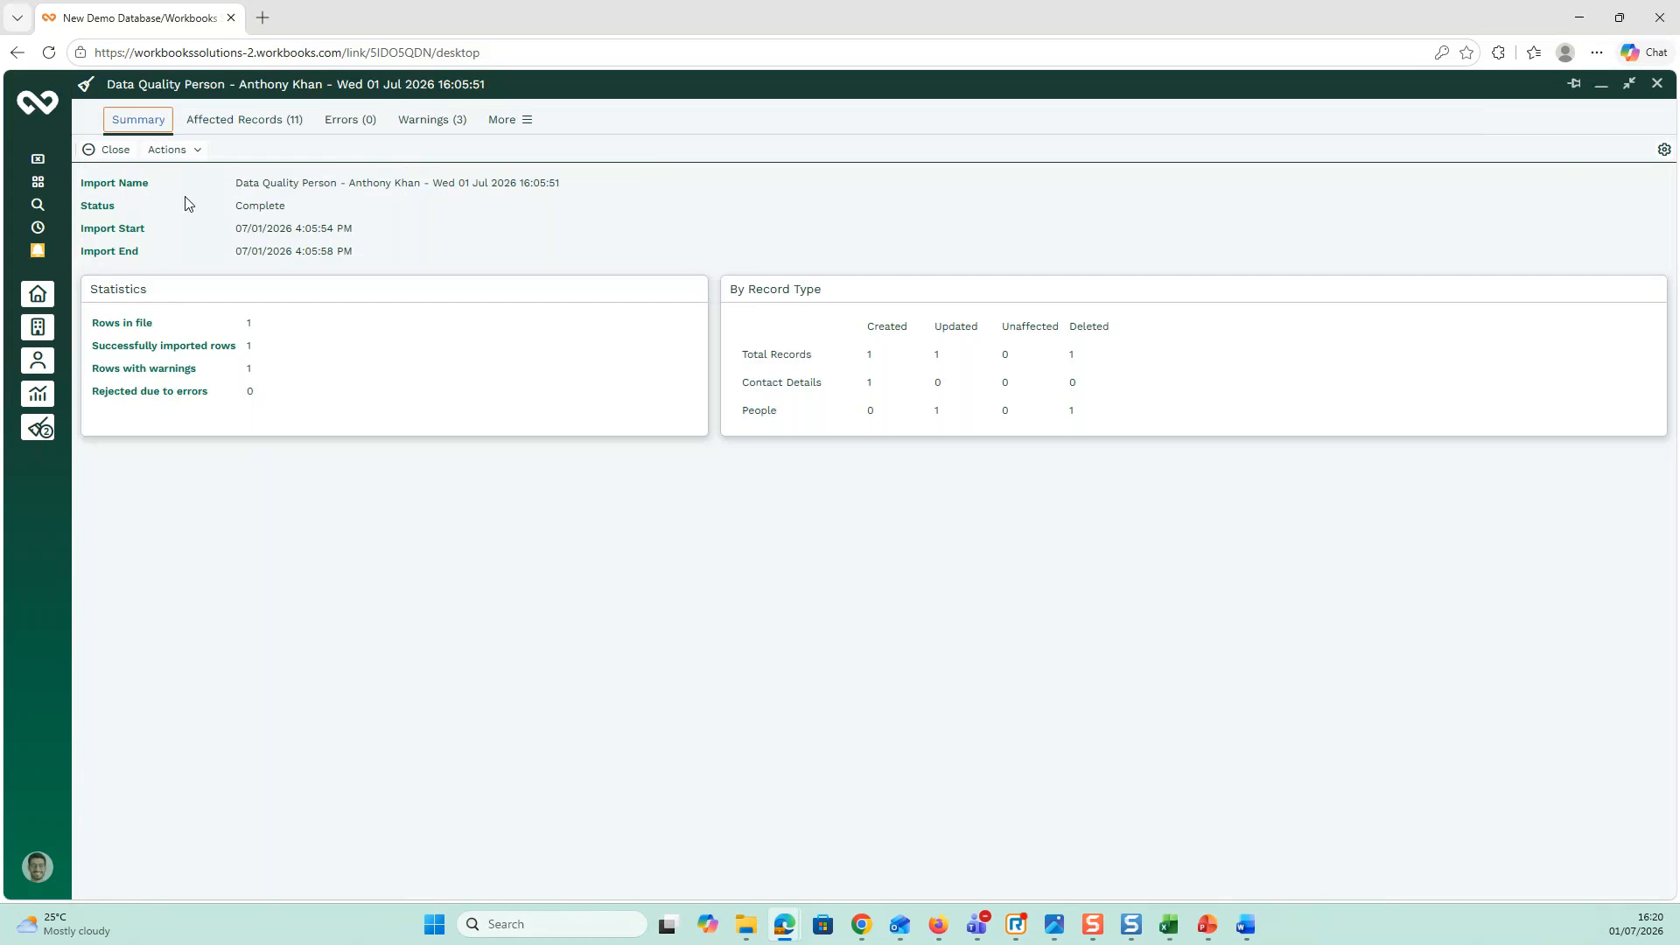
click(196, 154)
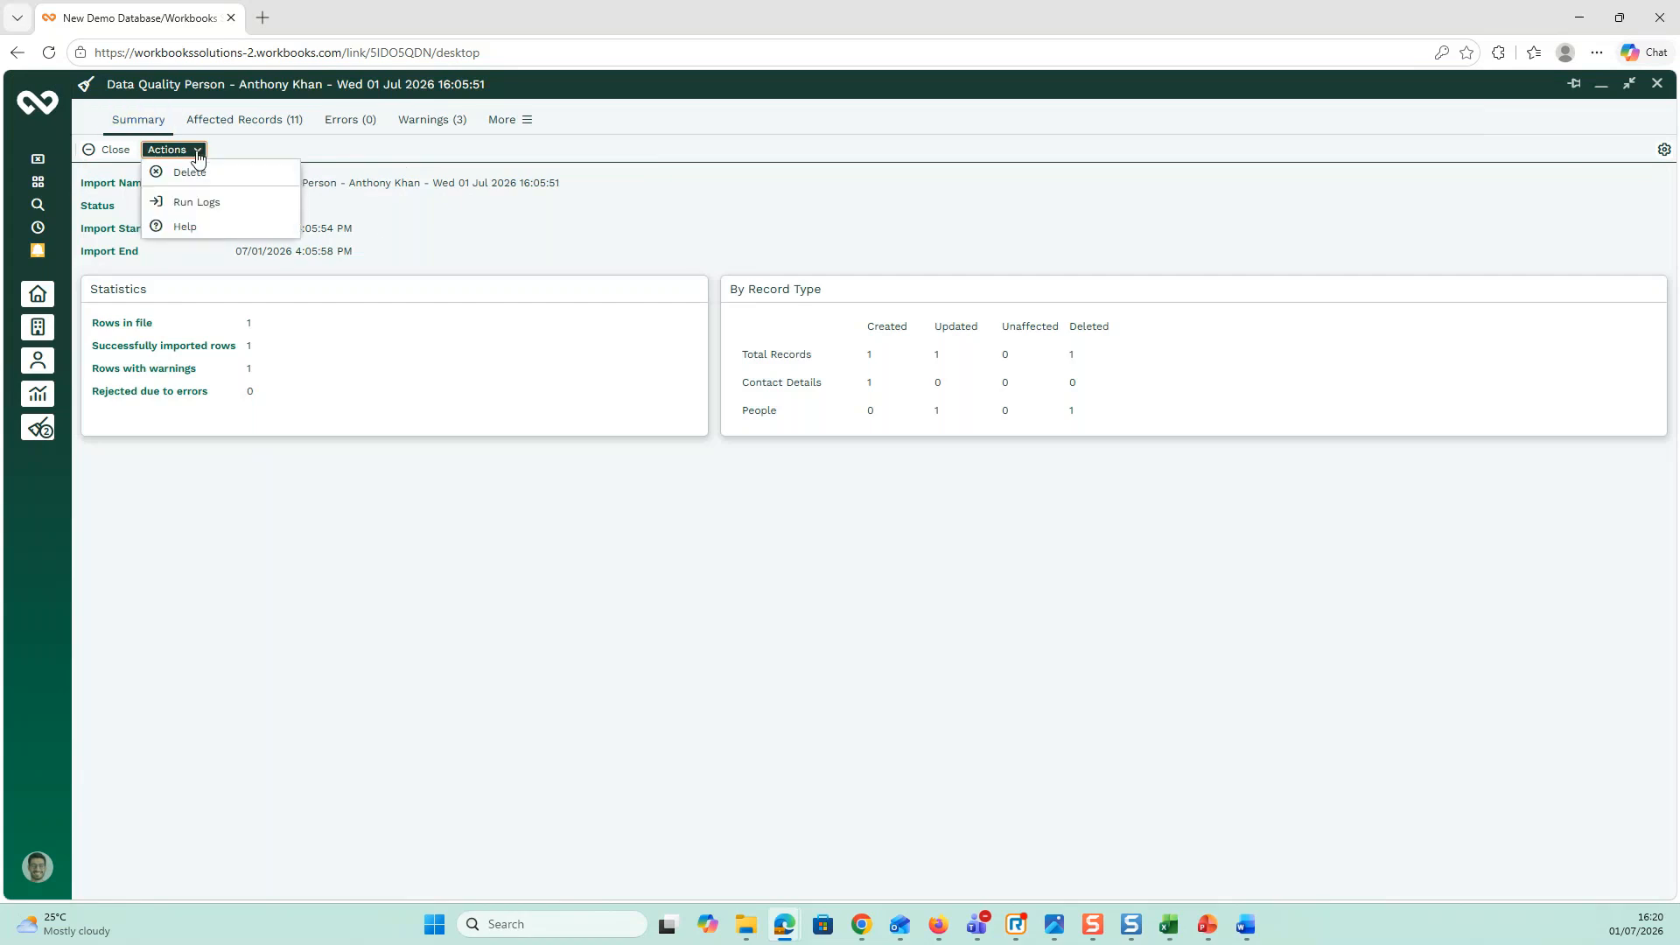
click(236, 159)
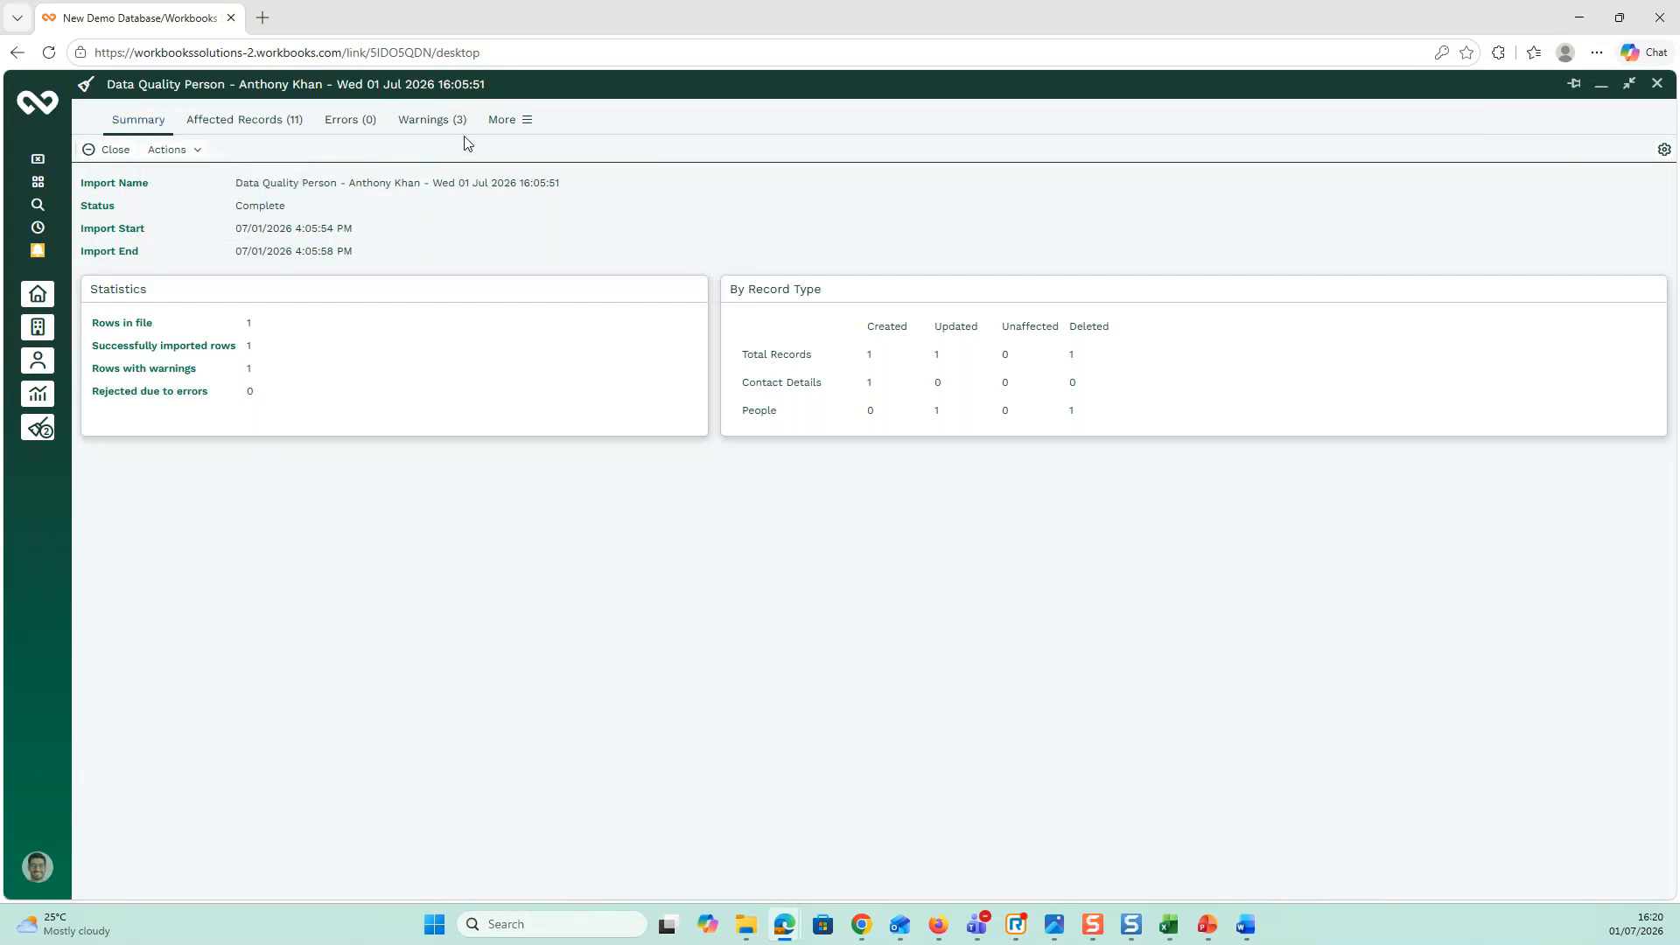
click(511, 122)
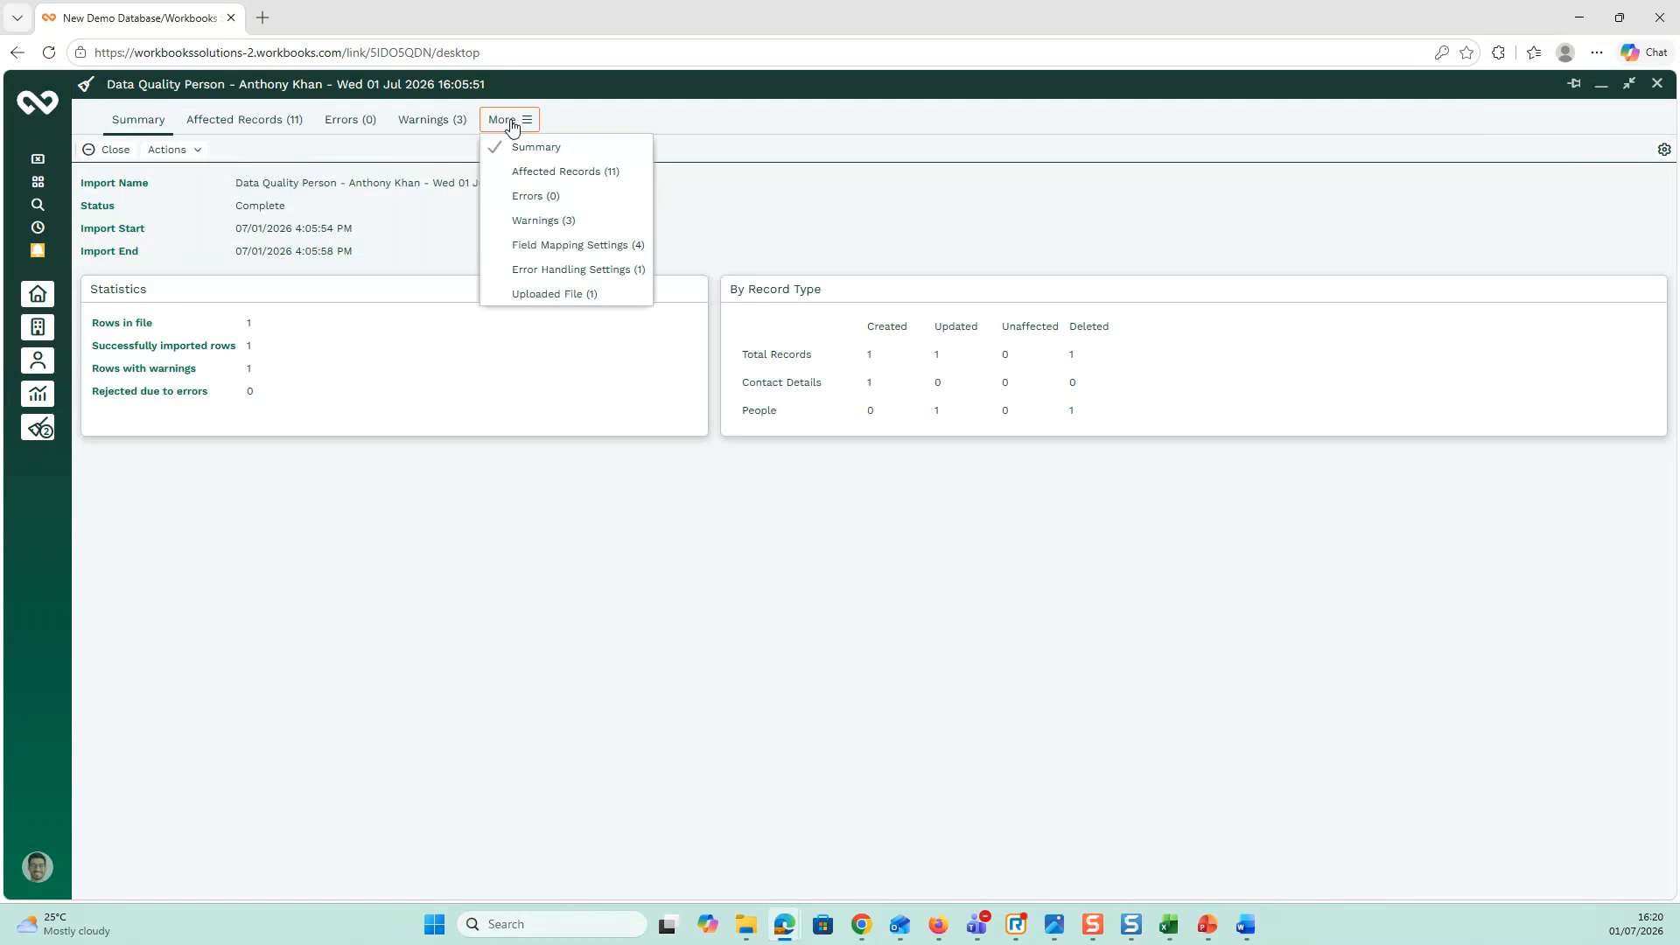
click(406, 156)
click(196, 158)
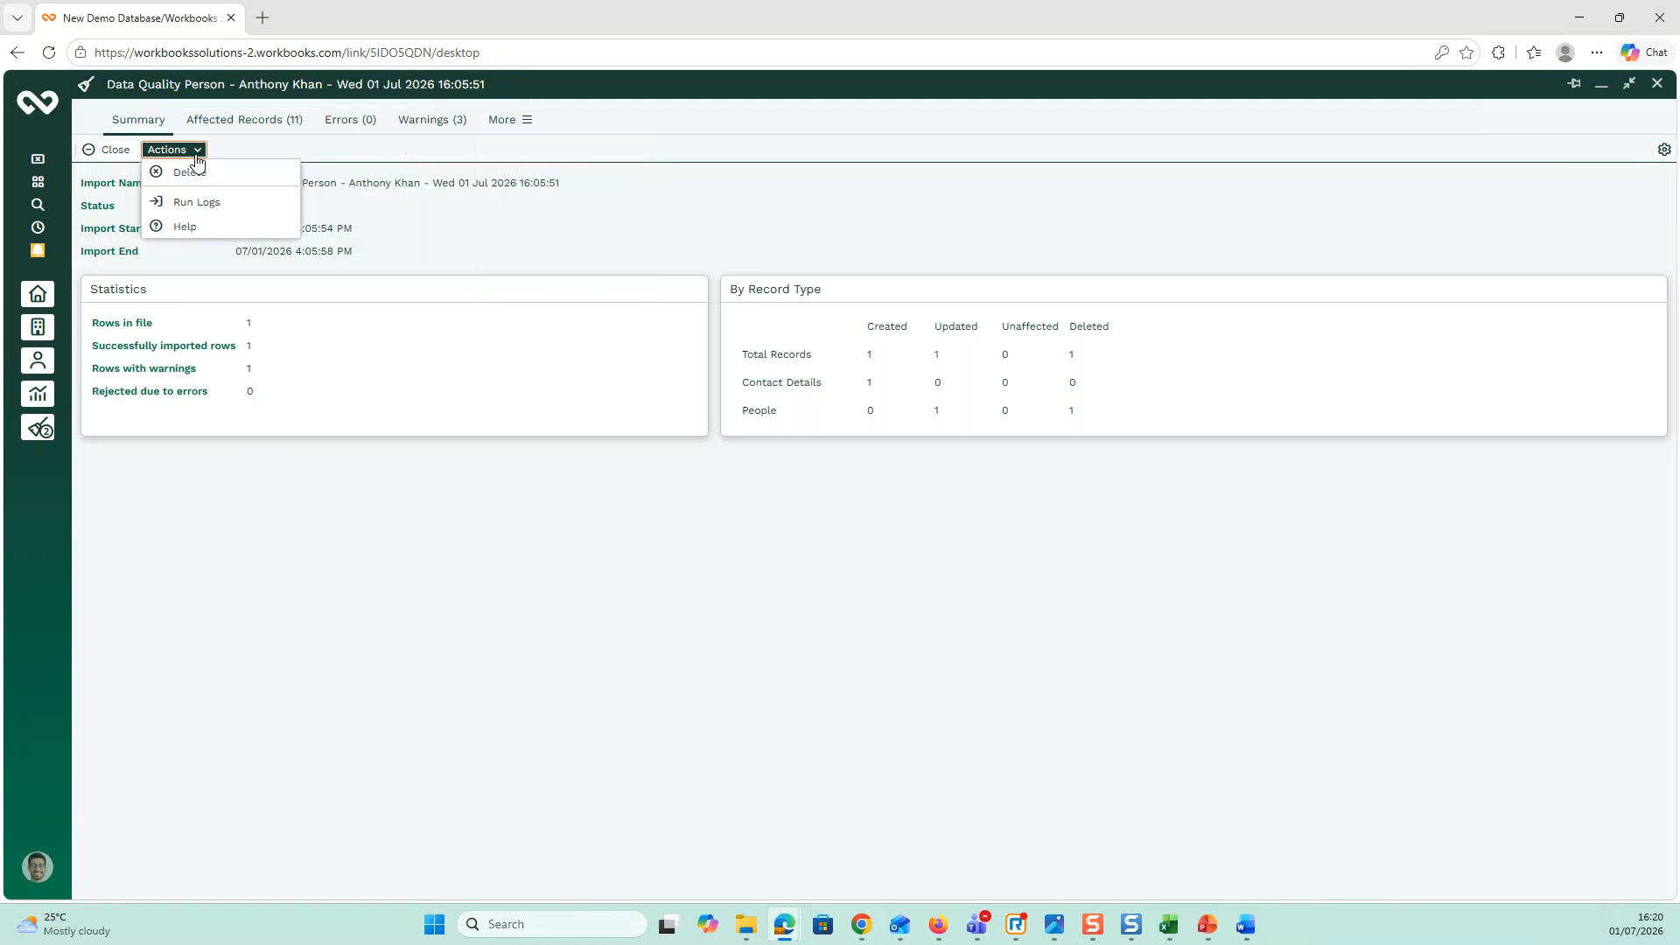
click(305, 156)
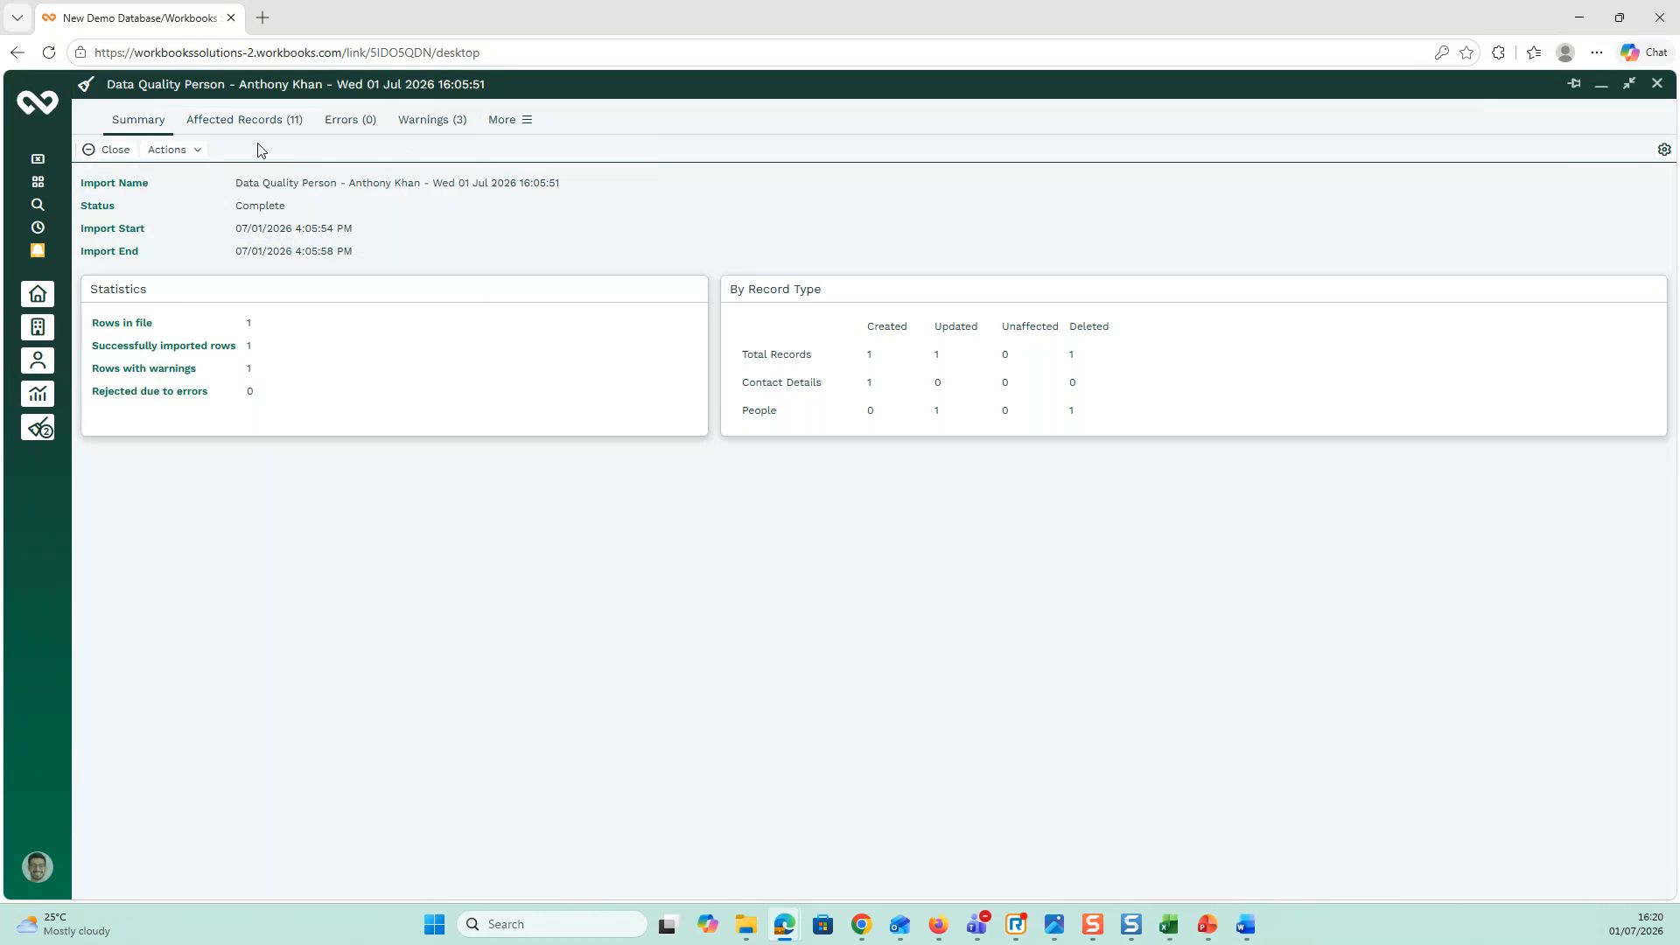
click(175, 152)
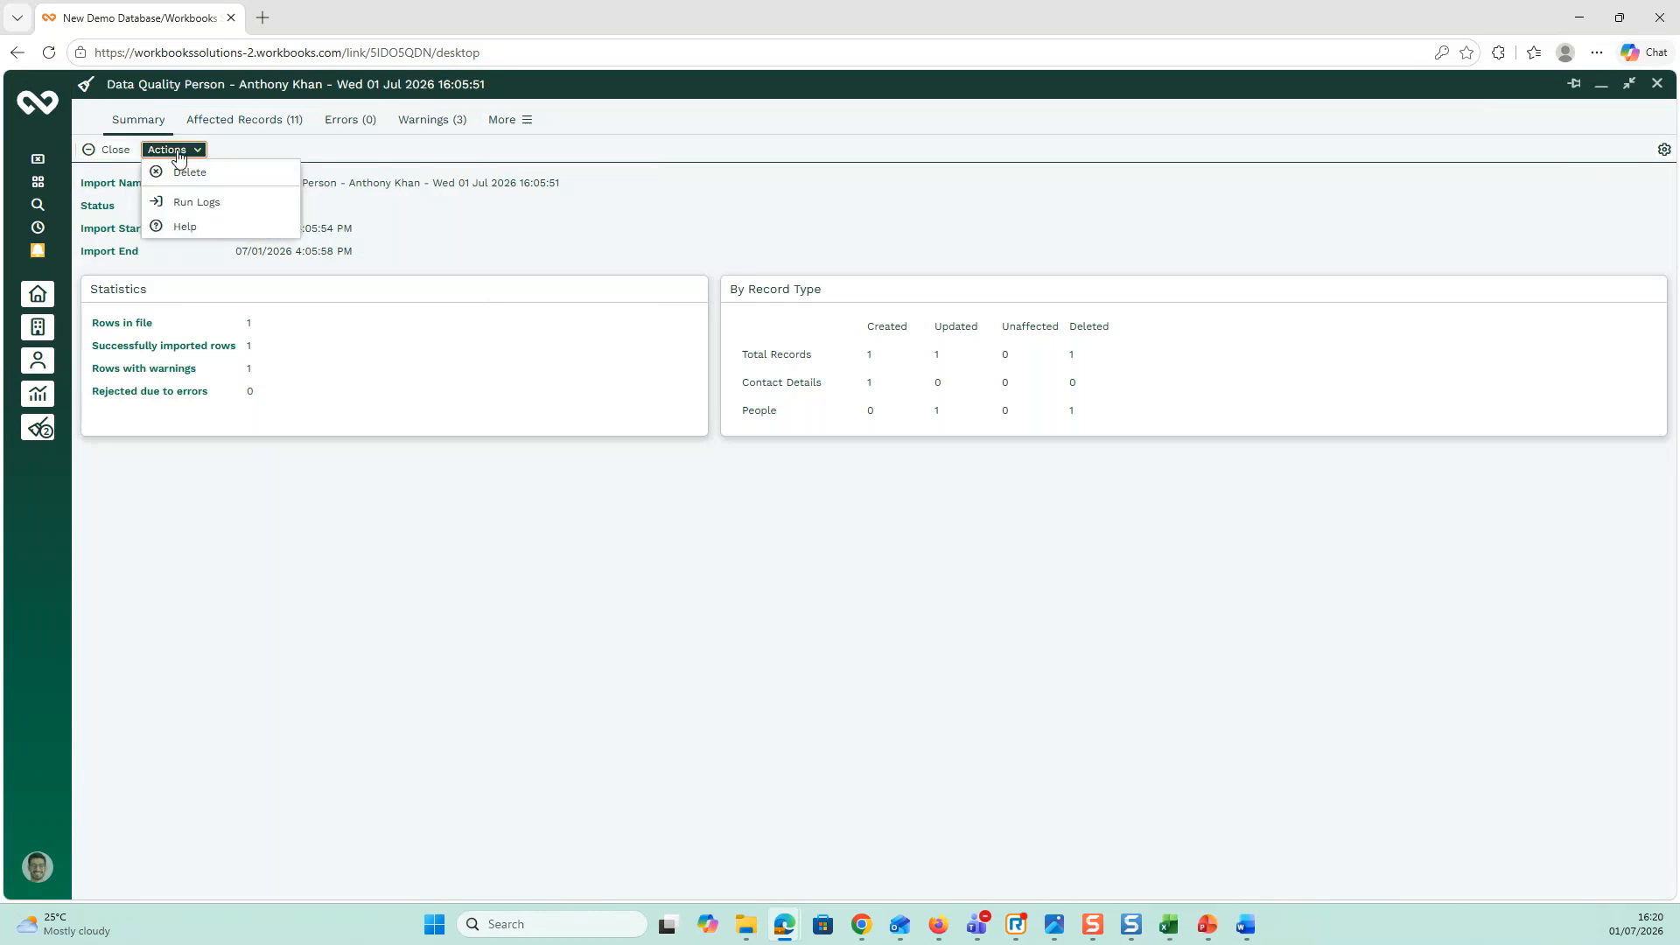
click(267, 148)
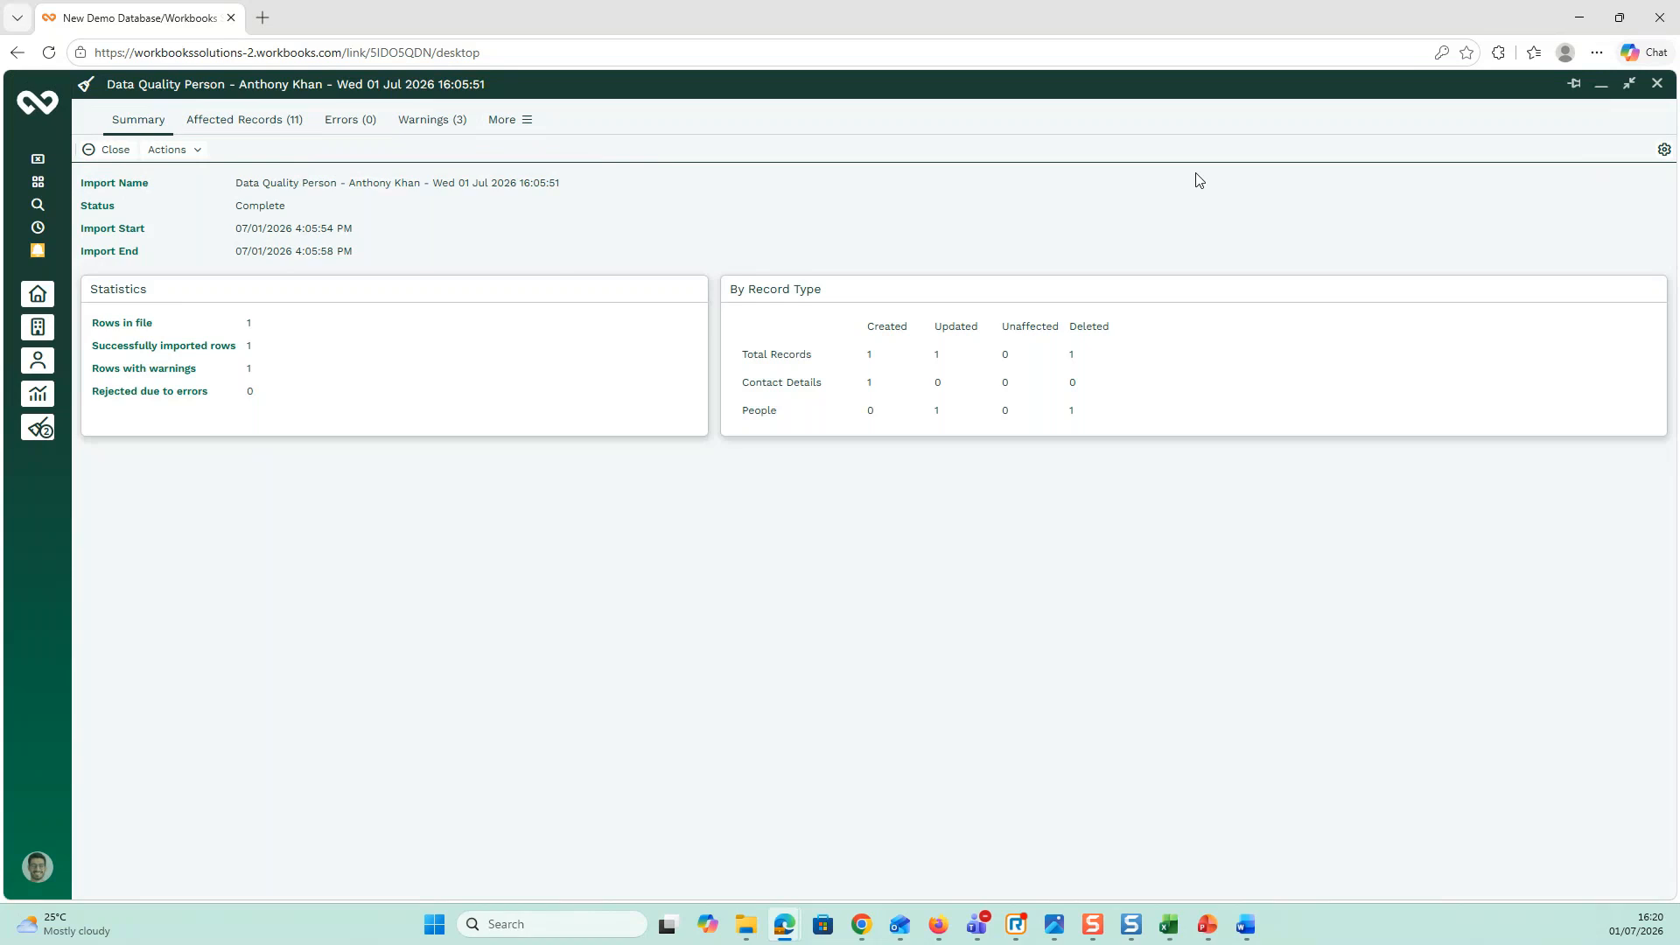
Step: Close the import record and list people deleted in the past 30 days
click(1659, 87)
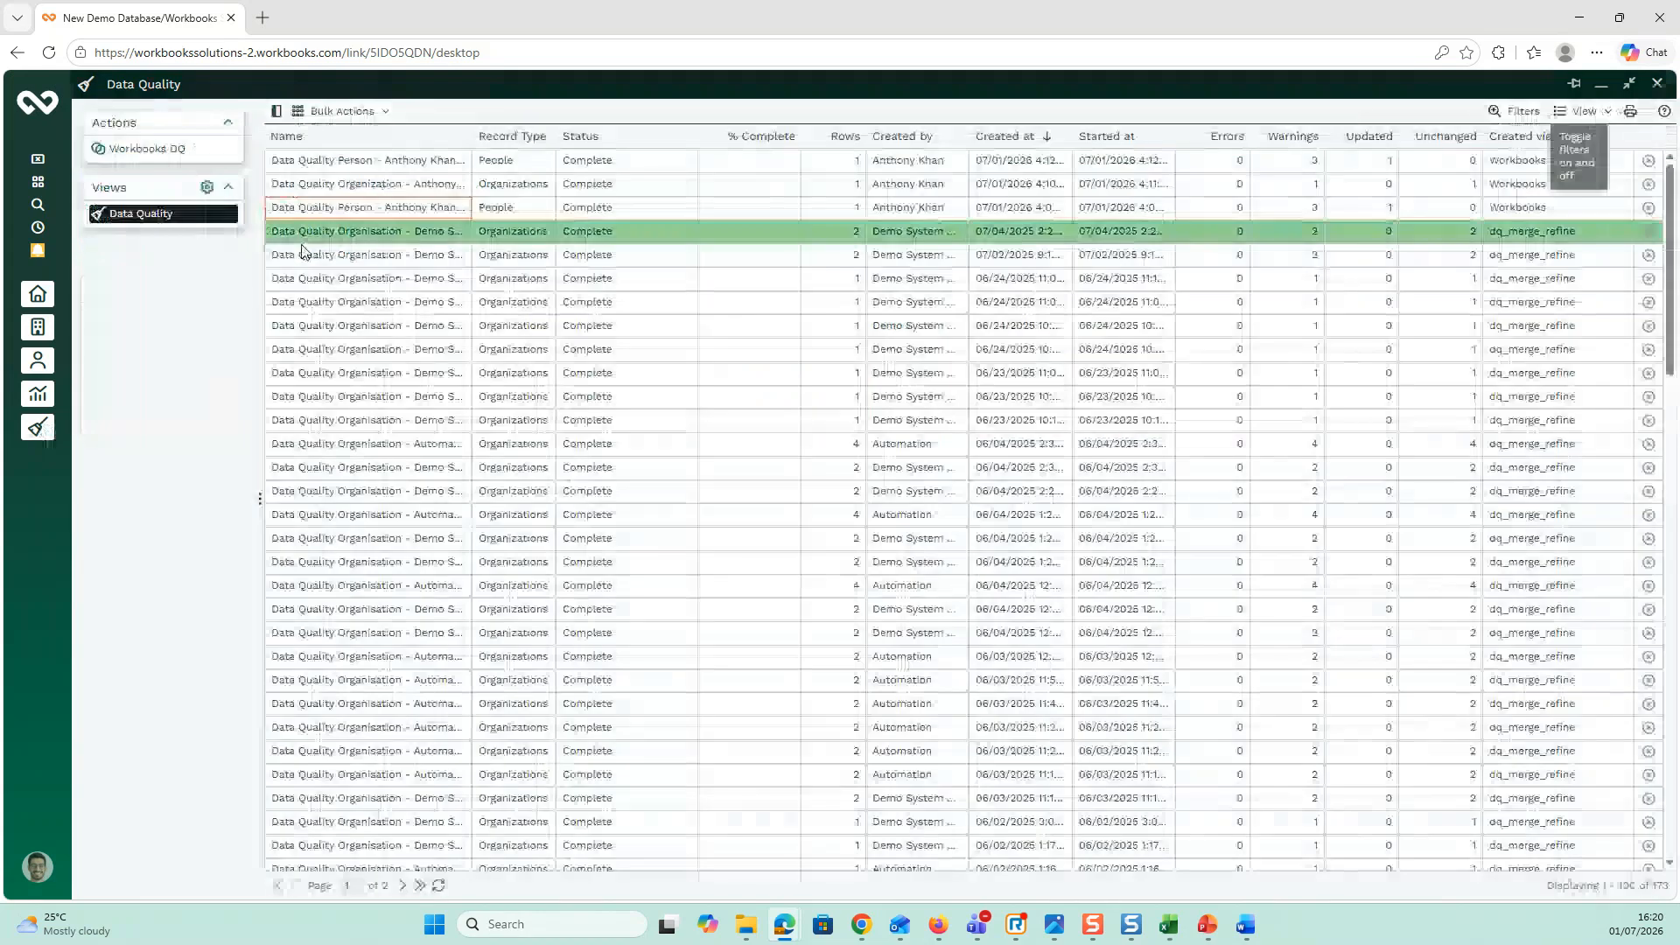
click(39, 118)
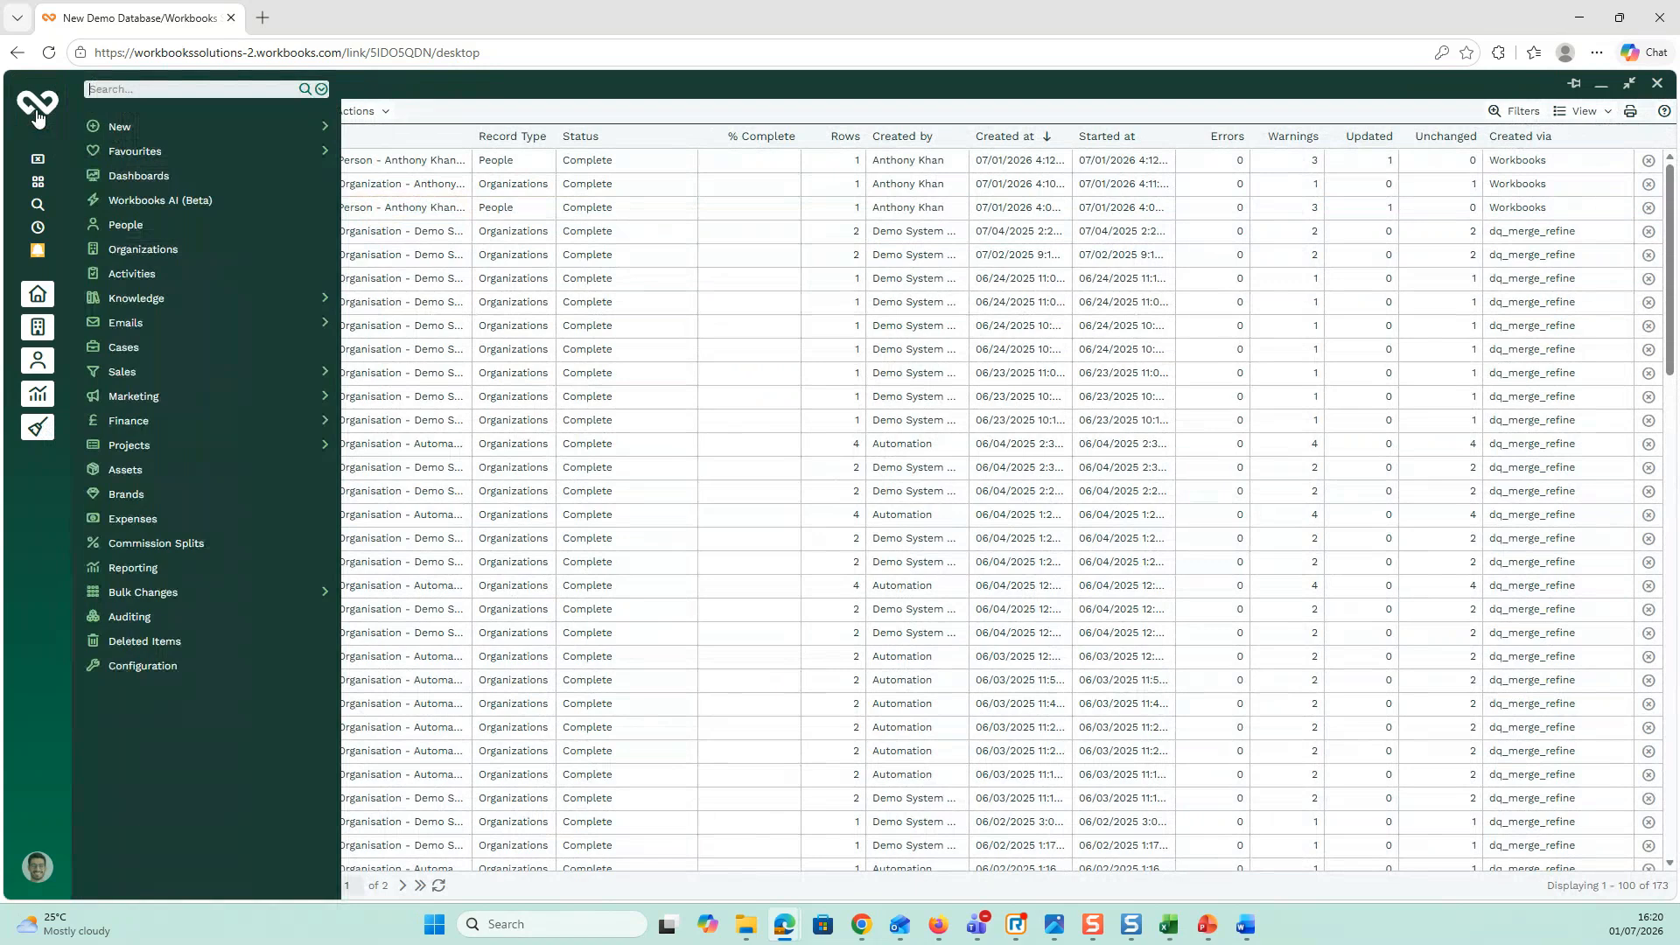
click(229, 656)
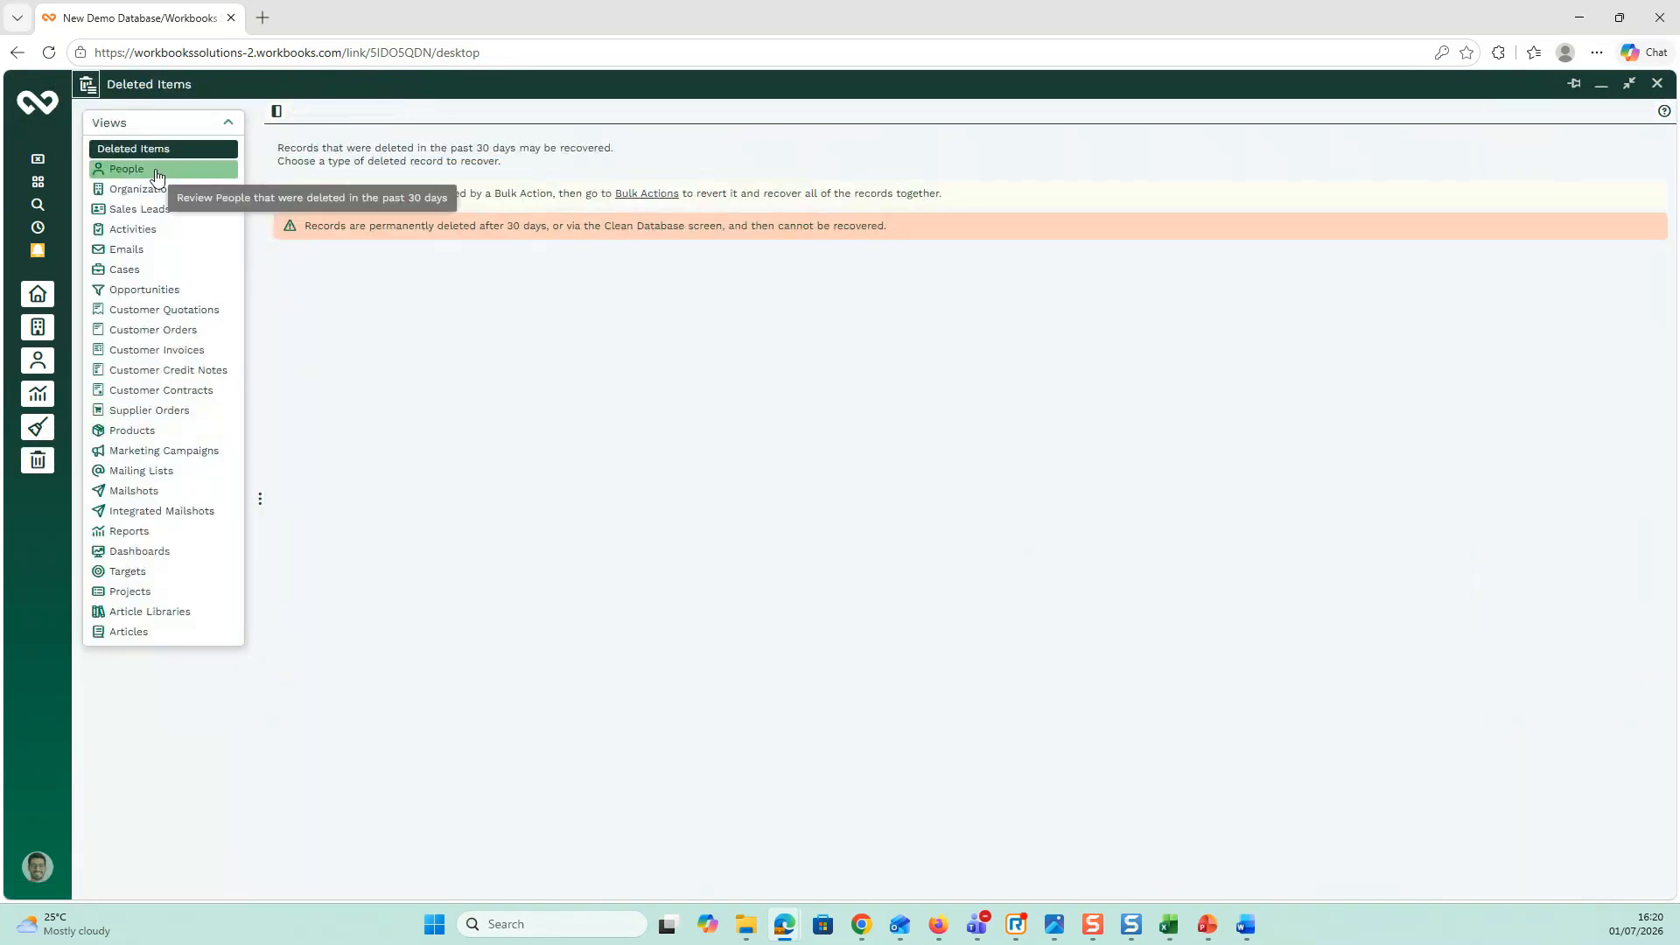
click(158, 175)
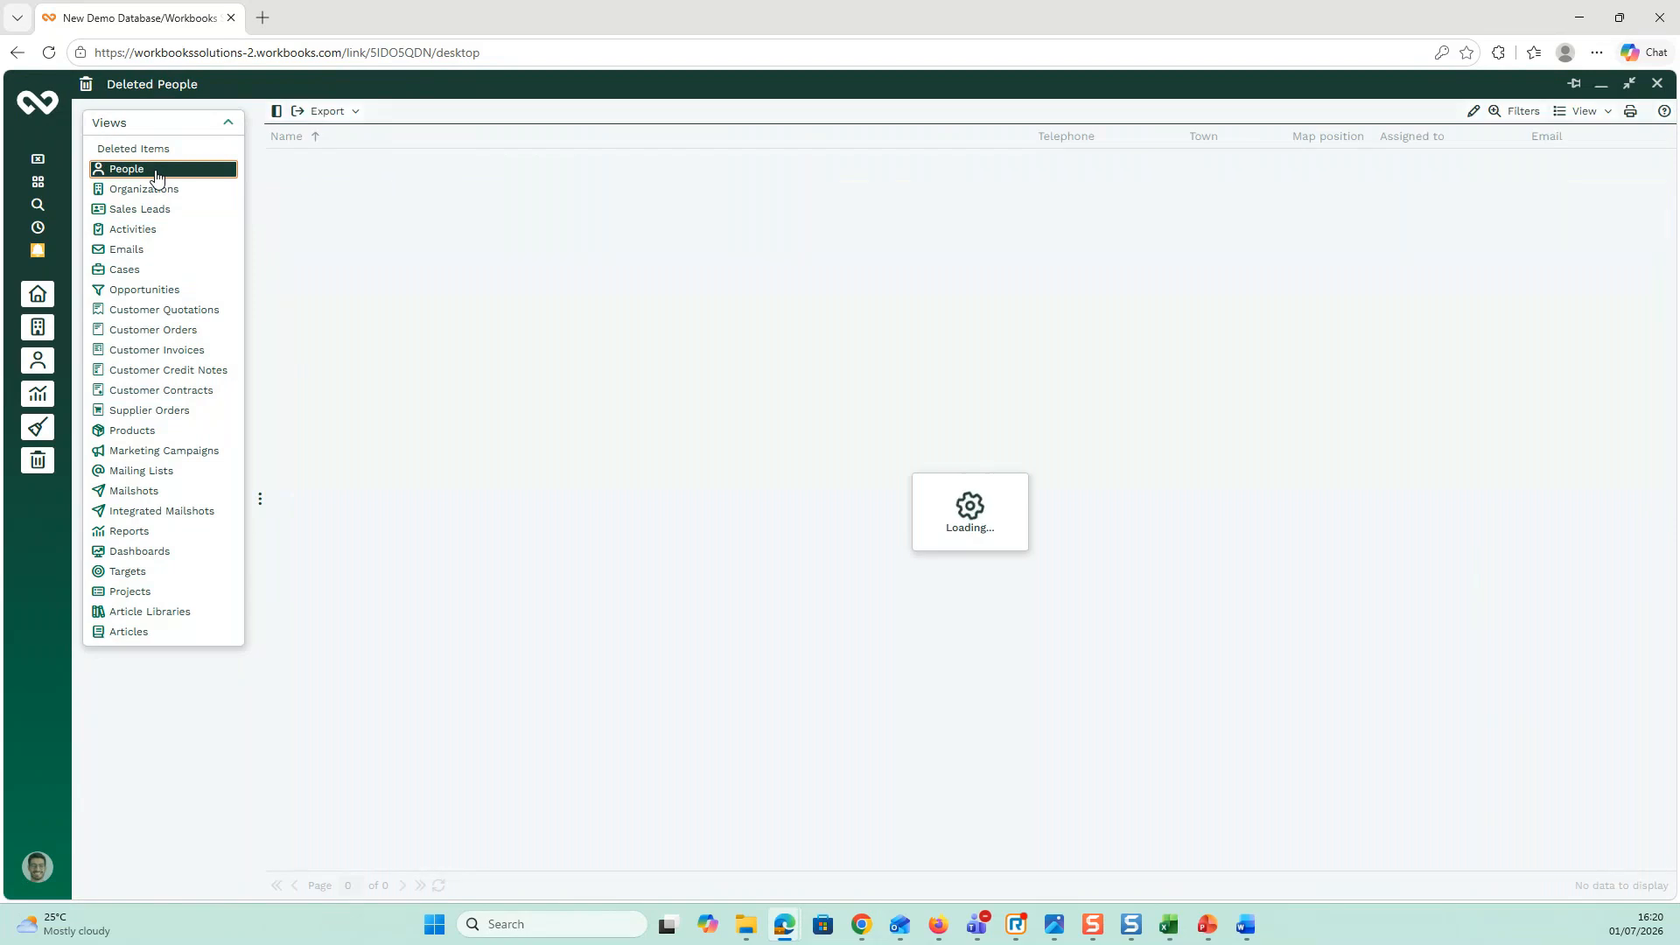
Step: Start recovering the second of the two deleted people
click(347, 158)
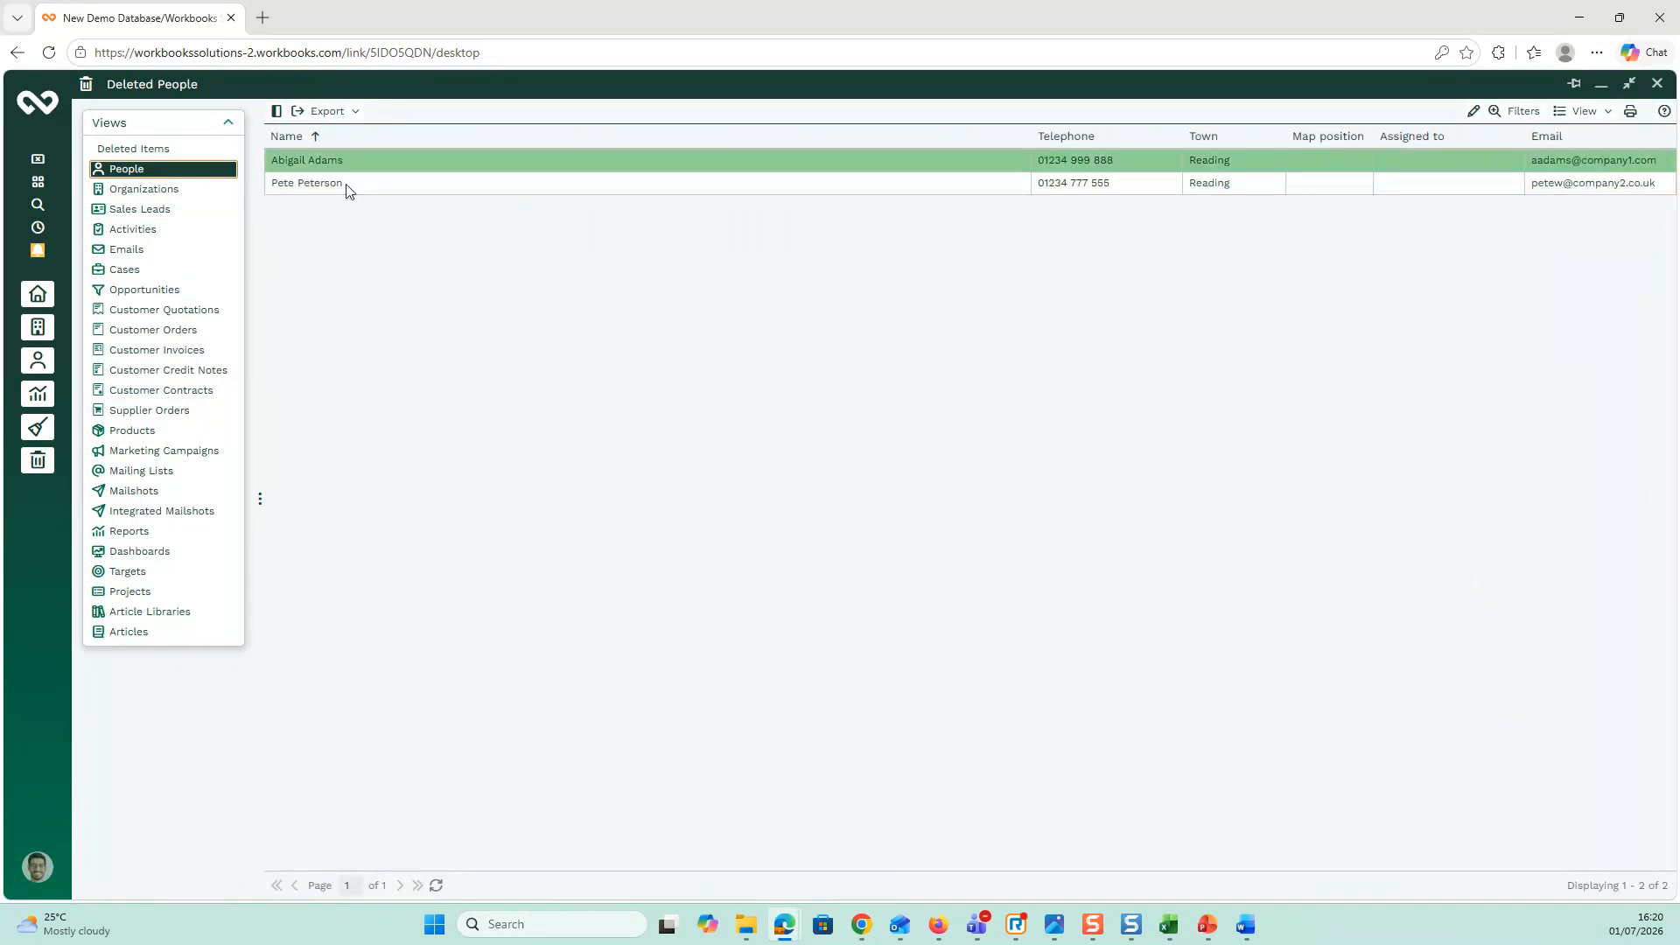
click(346, 183)
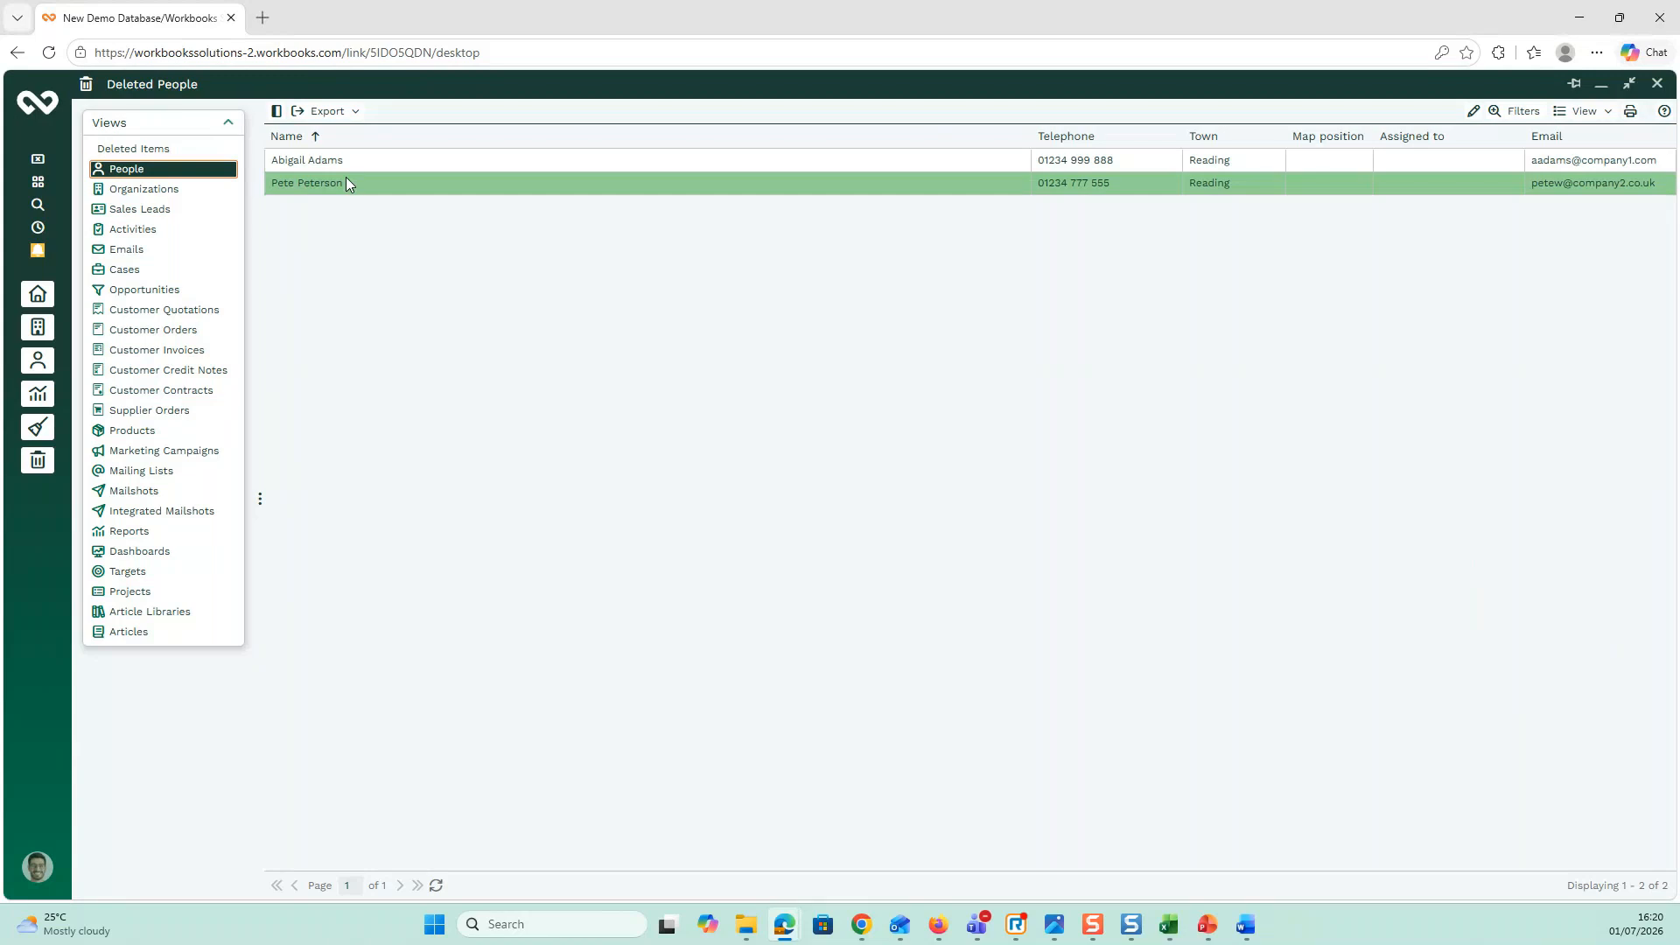
click(346, 179)
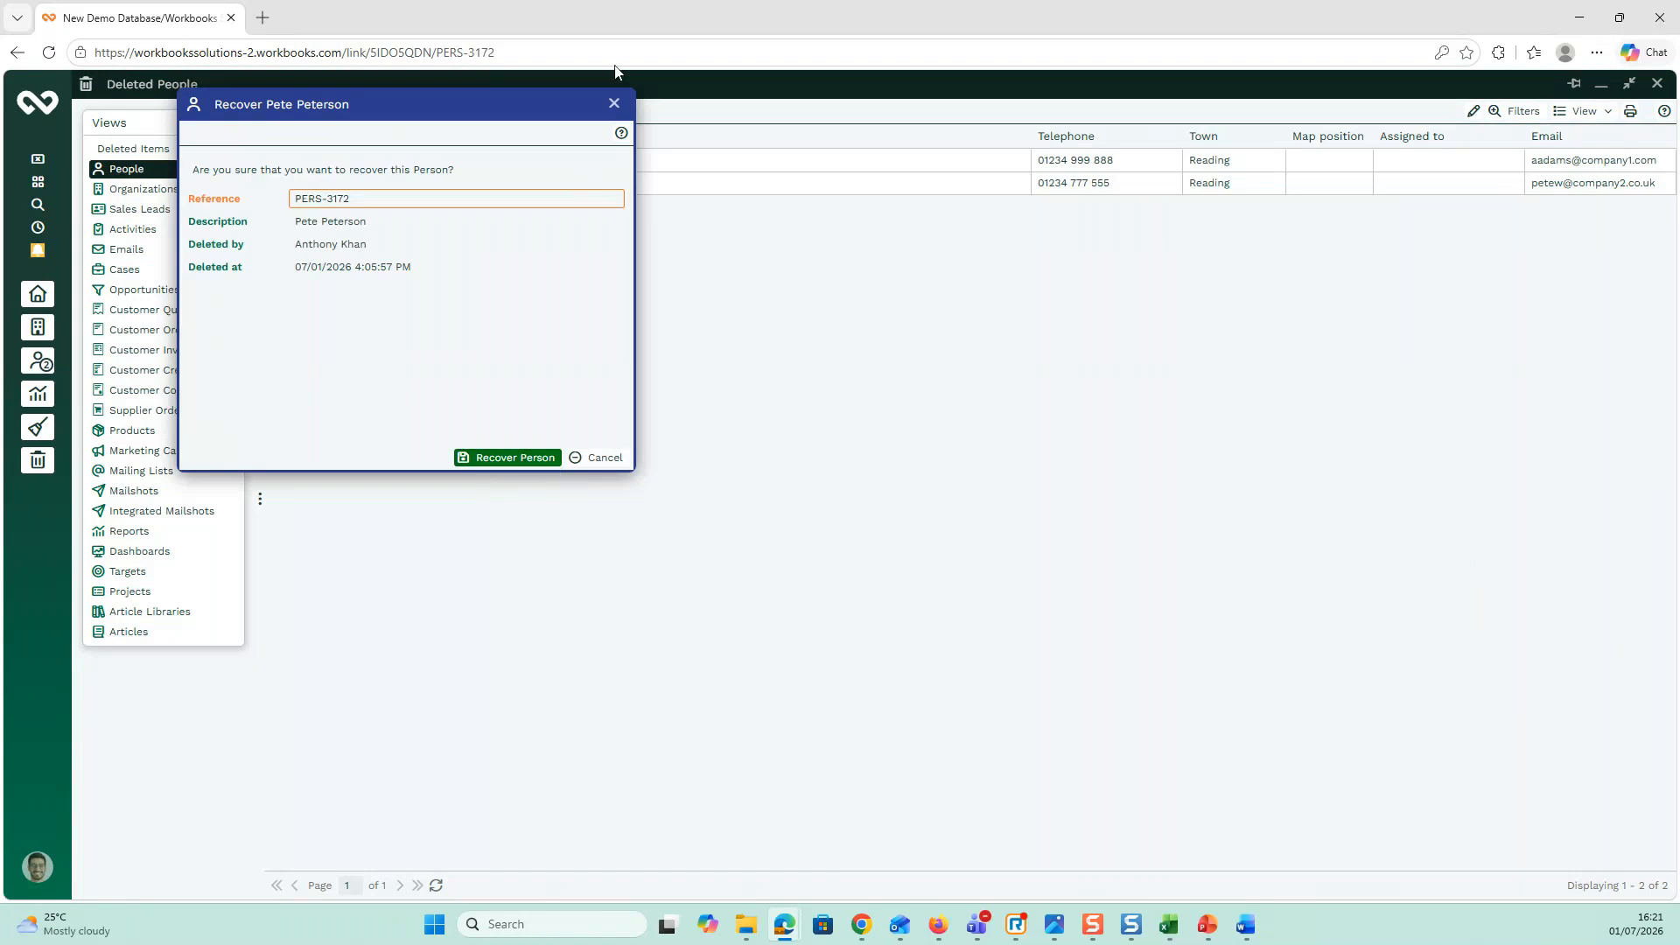
Step: Cancel the Recover Person prompt and close Deleted People, returning to the Matching mobile report
click(616, 105)
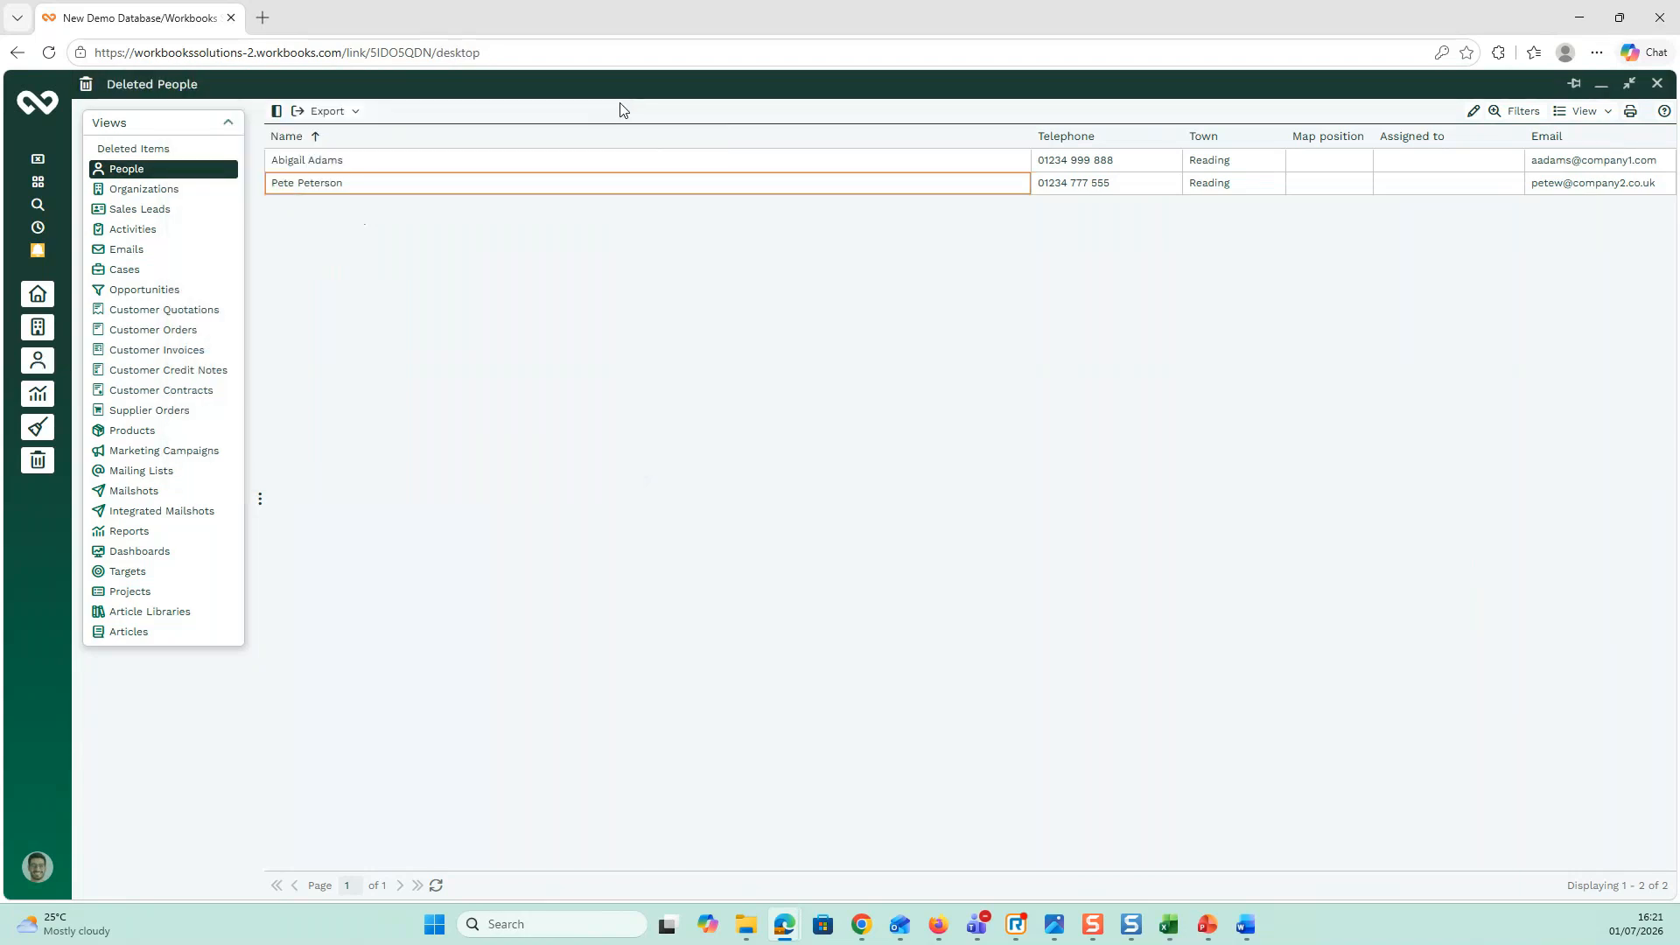
click(1656, 84)
Step: Bring the Possible Duplicate People report forward and edit it, showing Mobile, Count and Person references
click(37, 394)
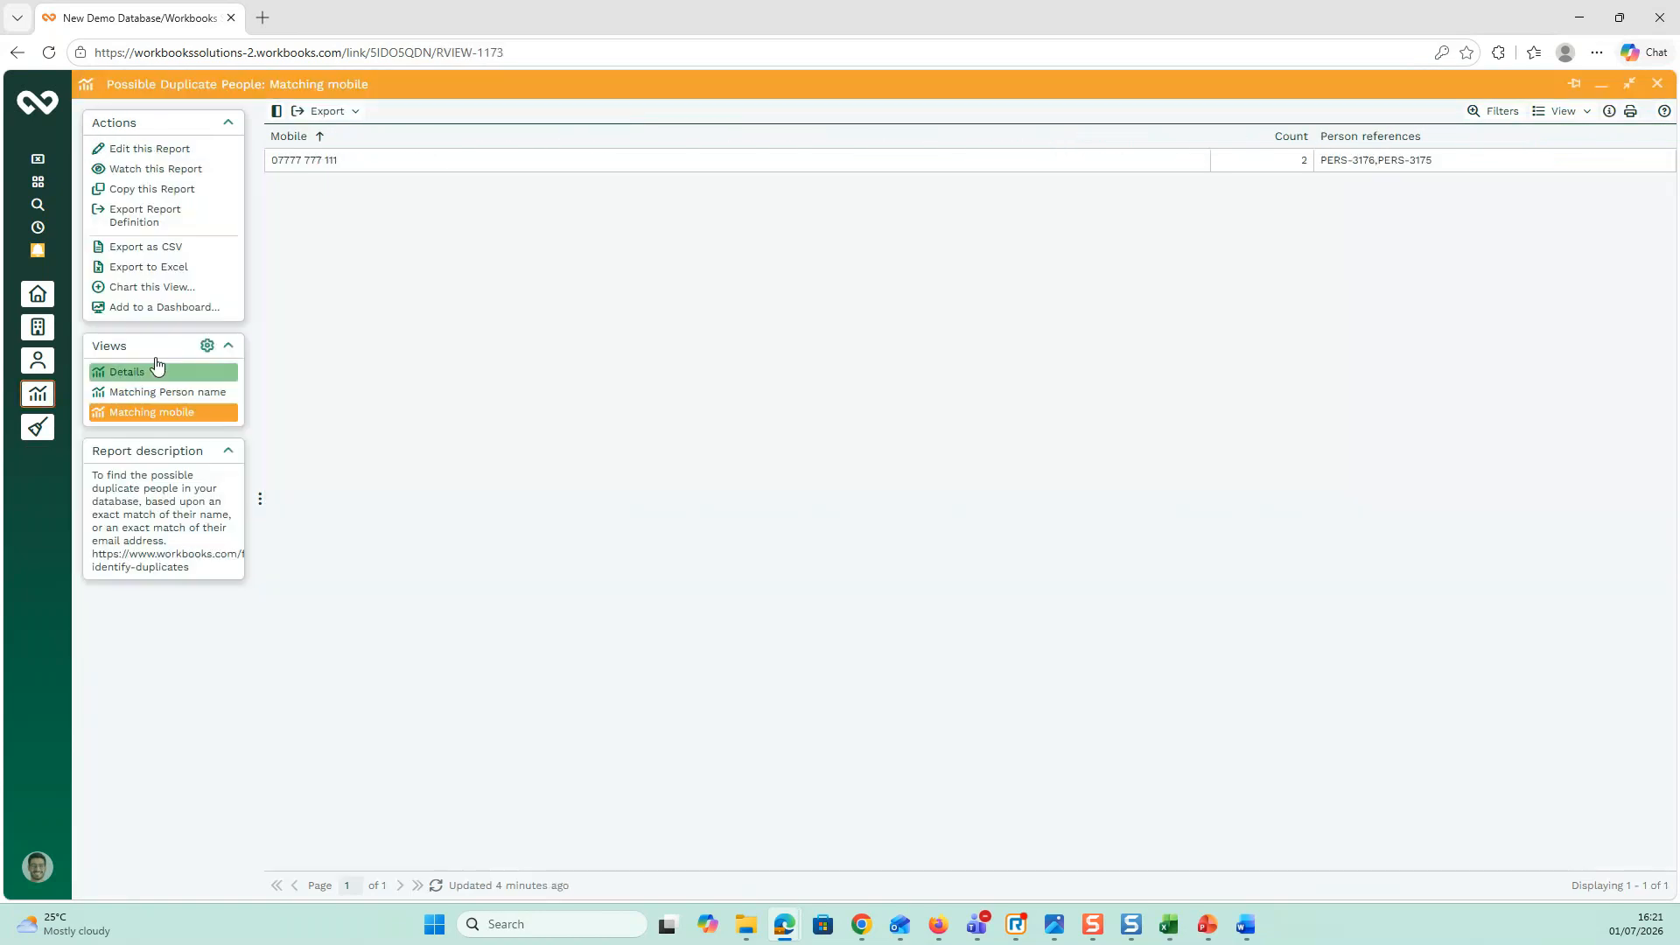
click(145, 149)
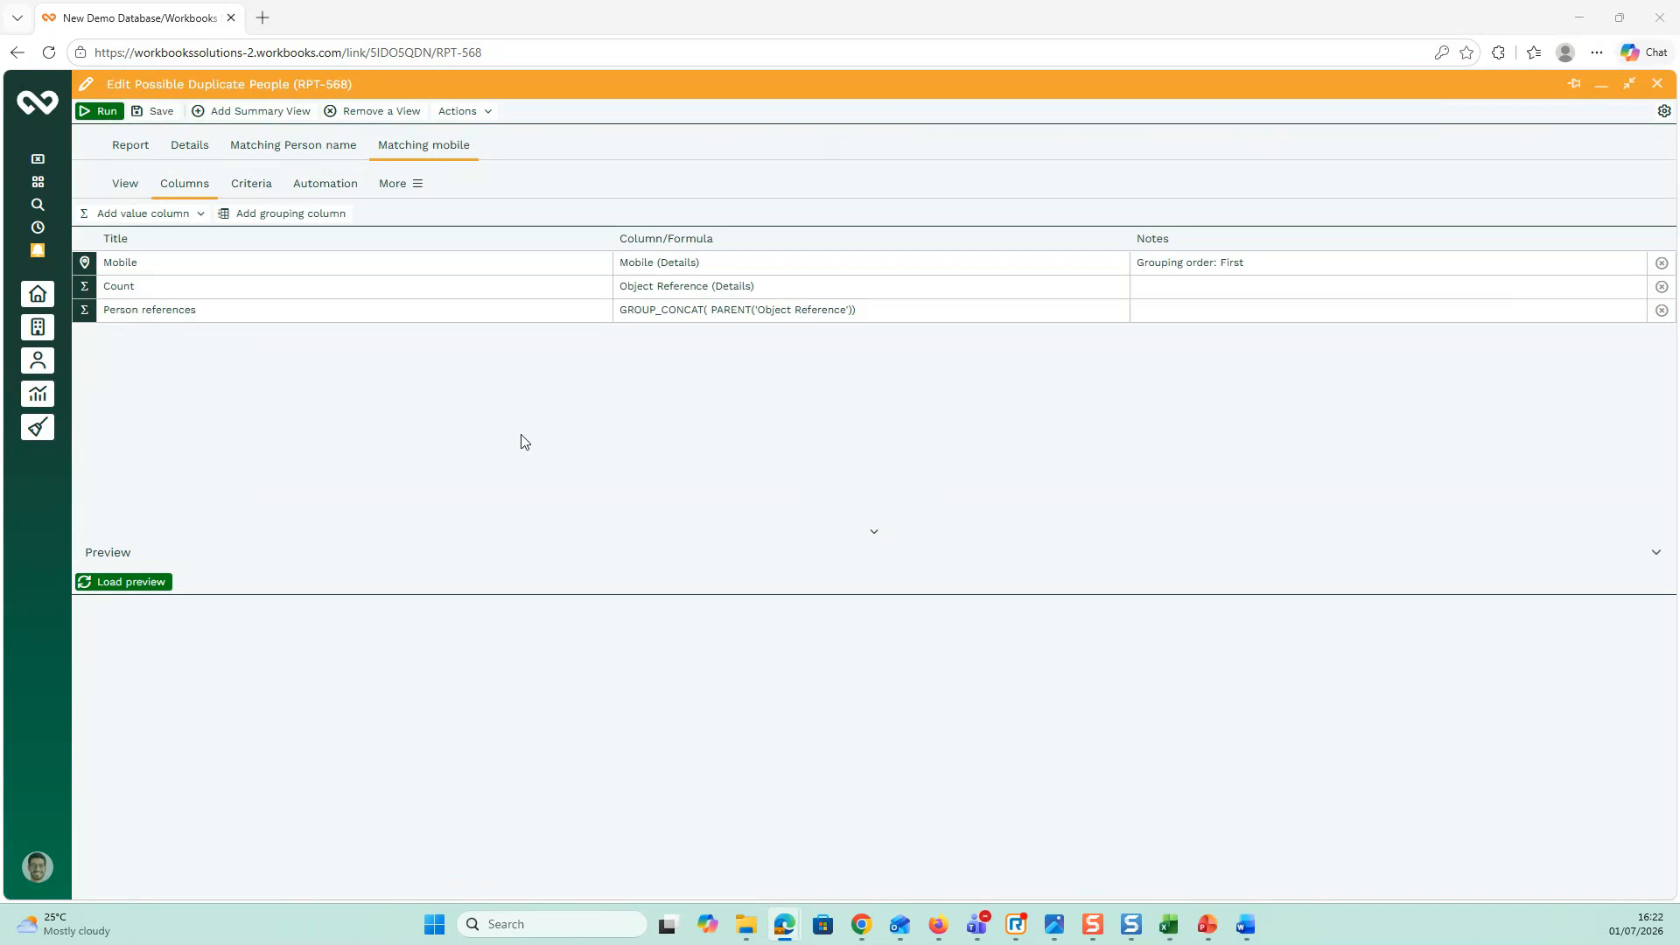
Step: Preview duplicates in the Matching Person name view, return to Matching mobile, then show the desktop
click(283, 146)
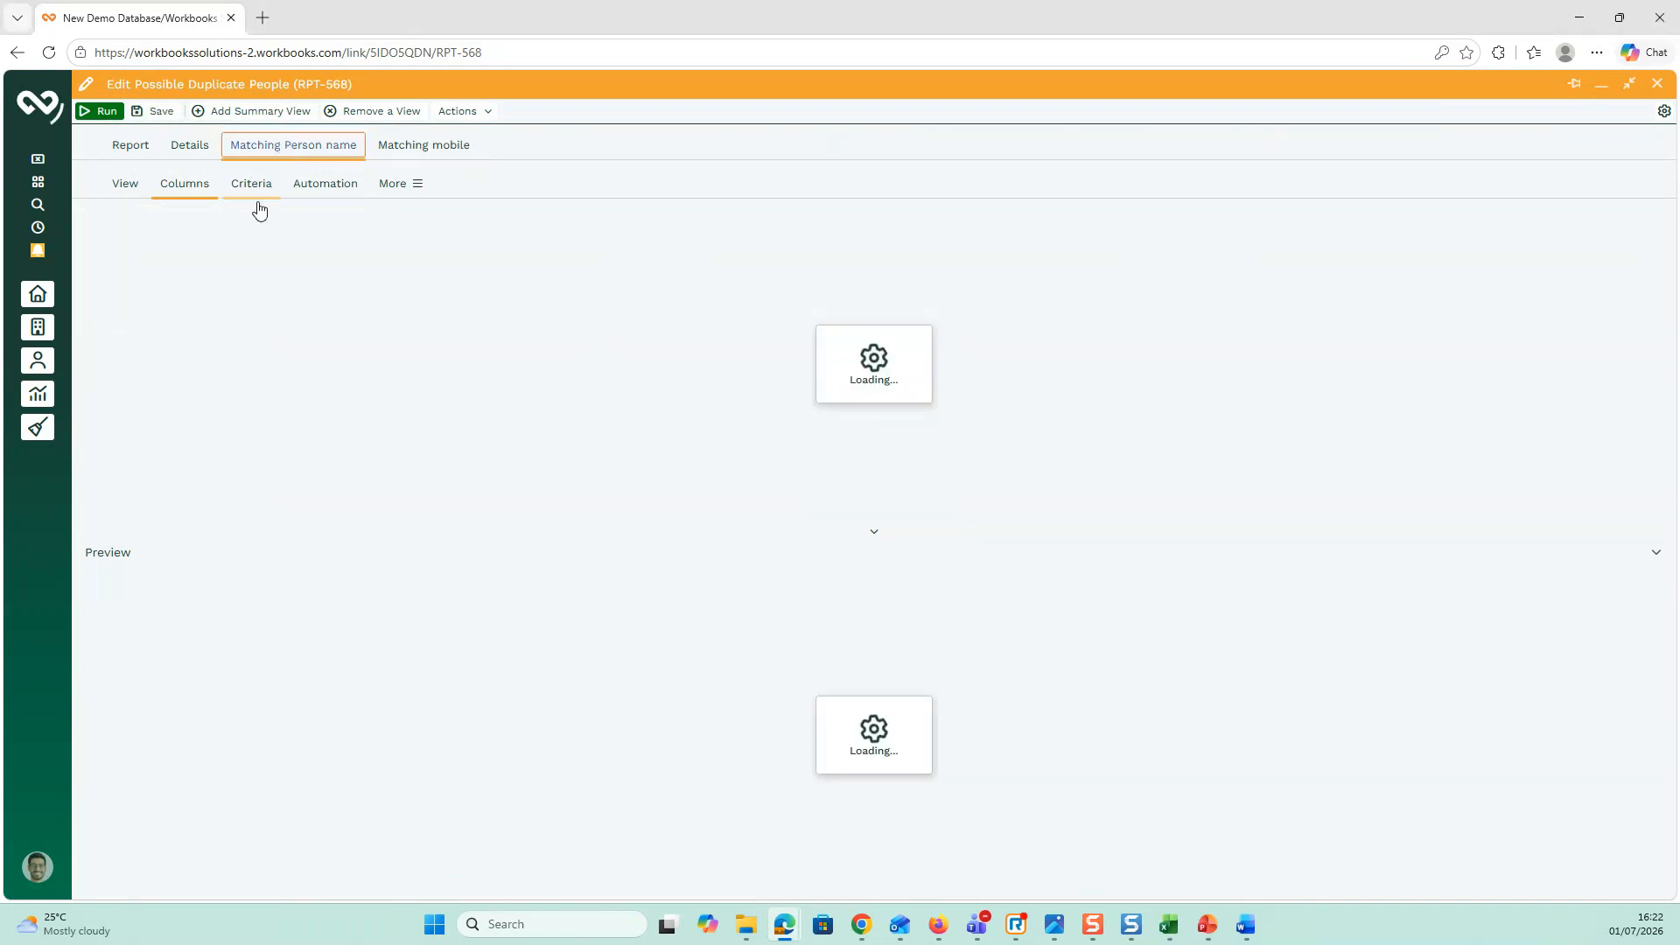
click(132, 590)
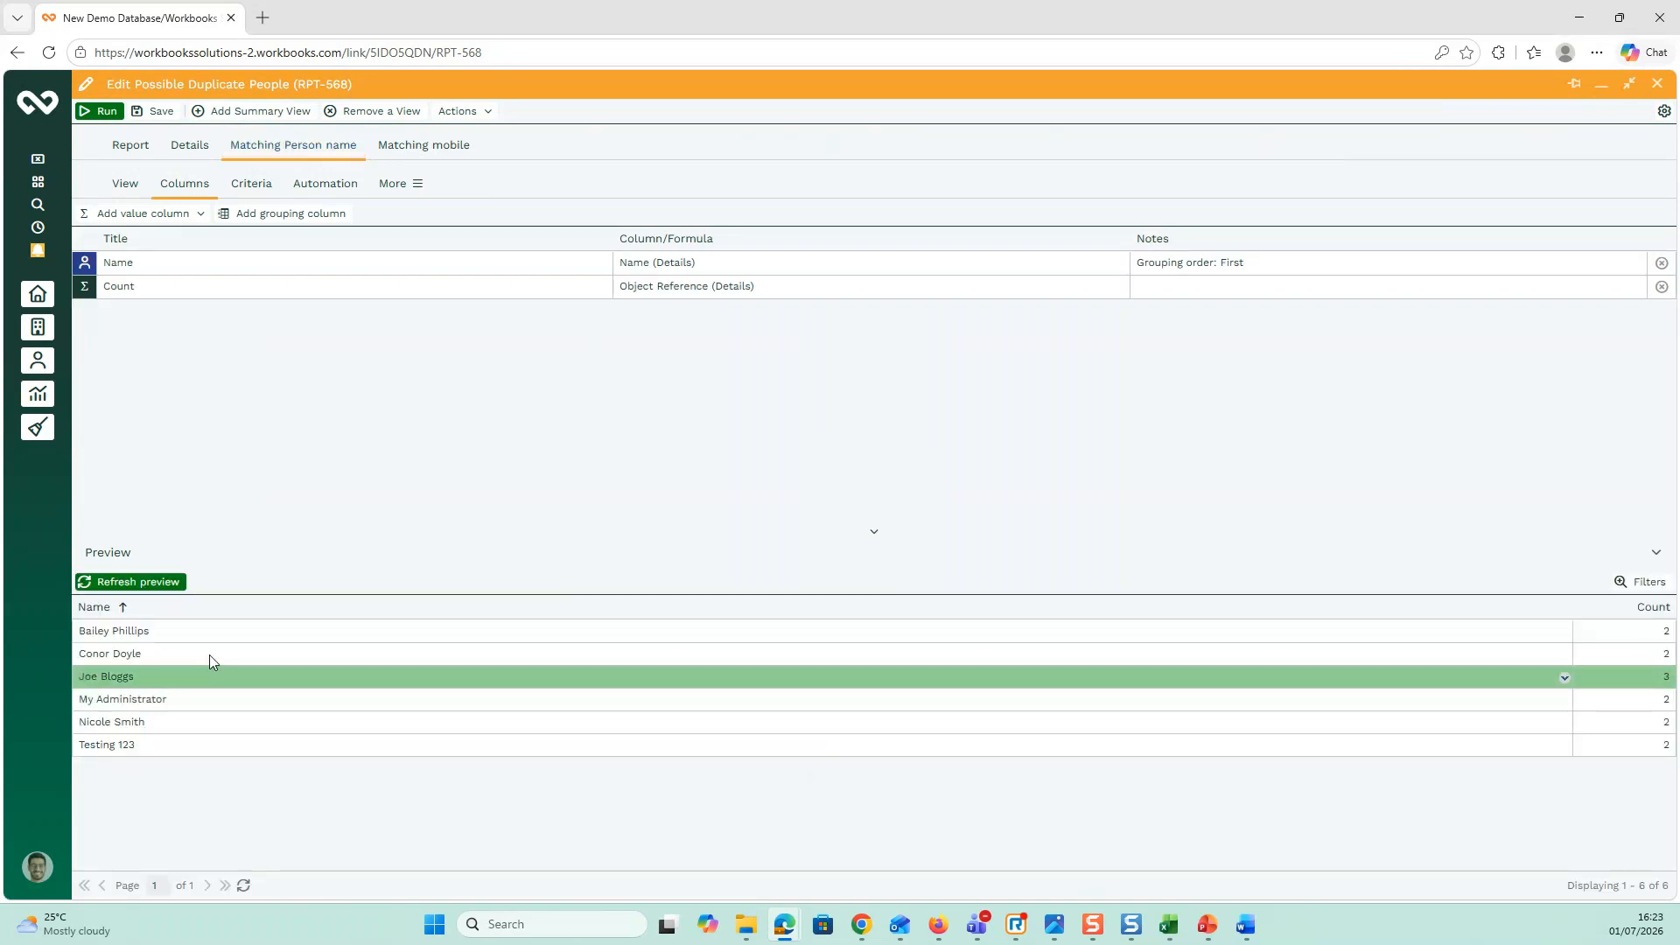
click(409, 147)
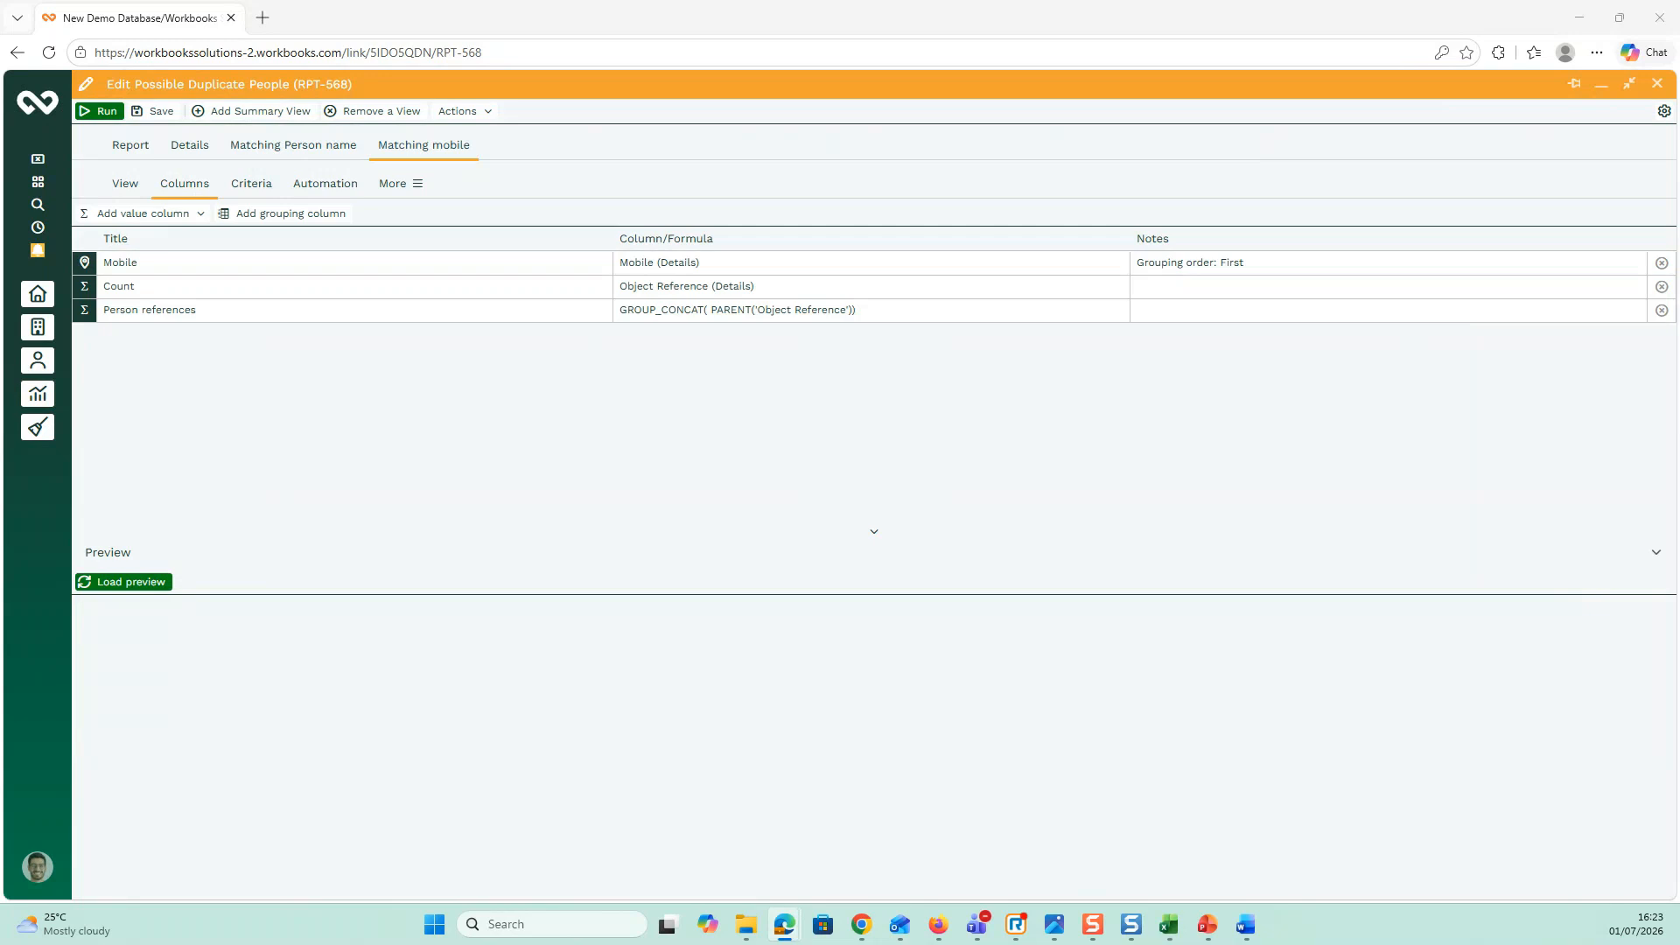
key(super+d)
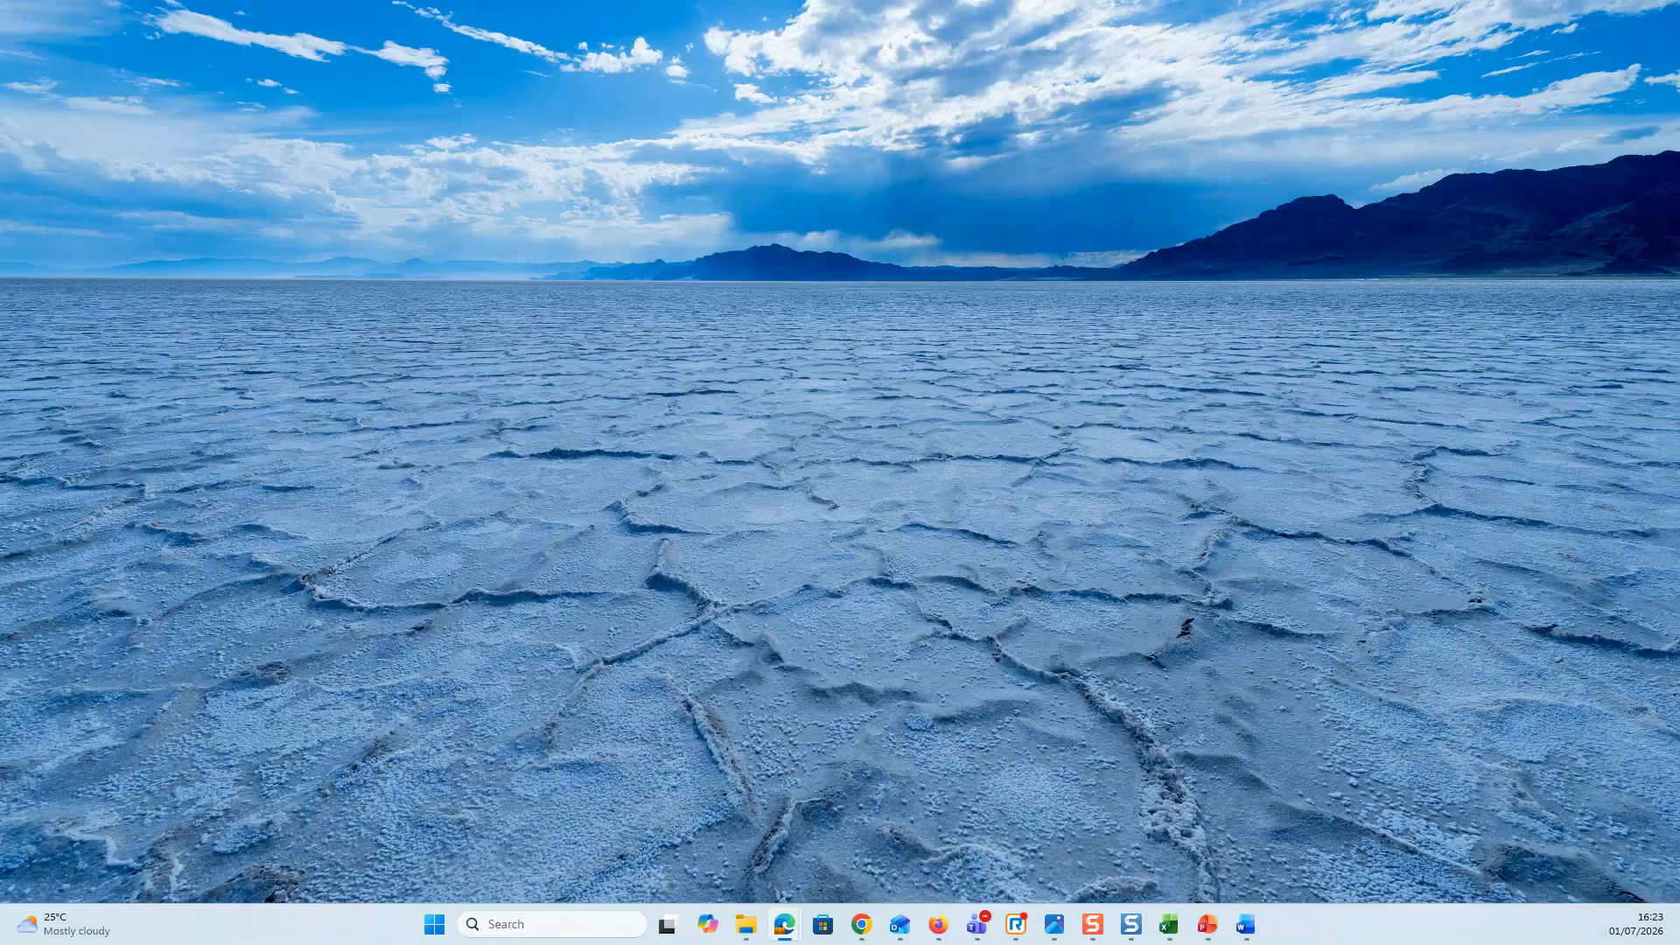